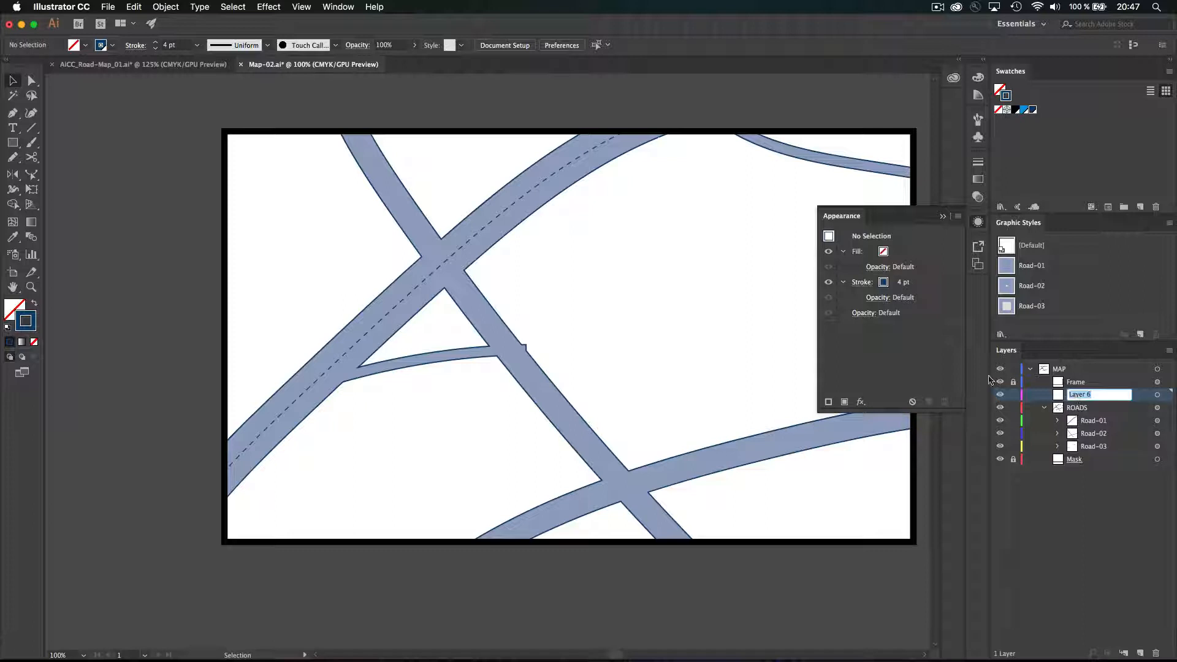
# - Name the new layer Rail
pyautogui.write('Ri')
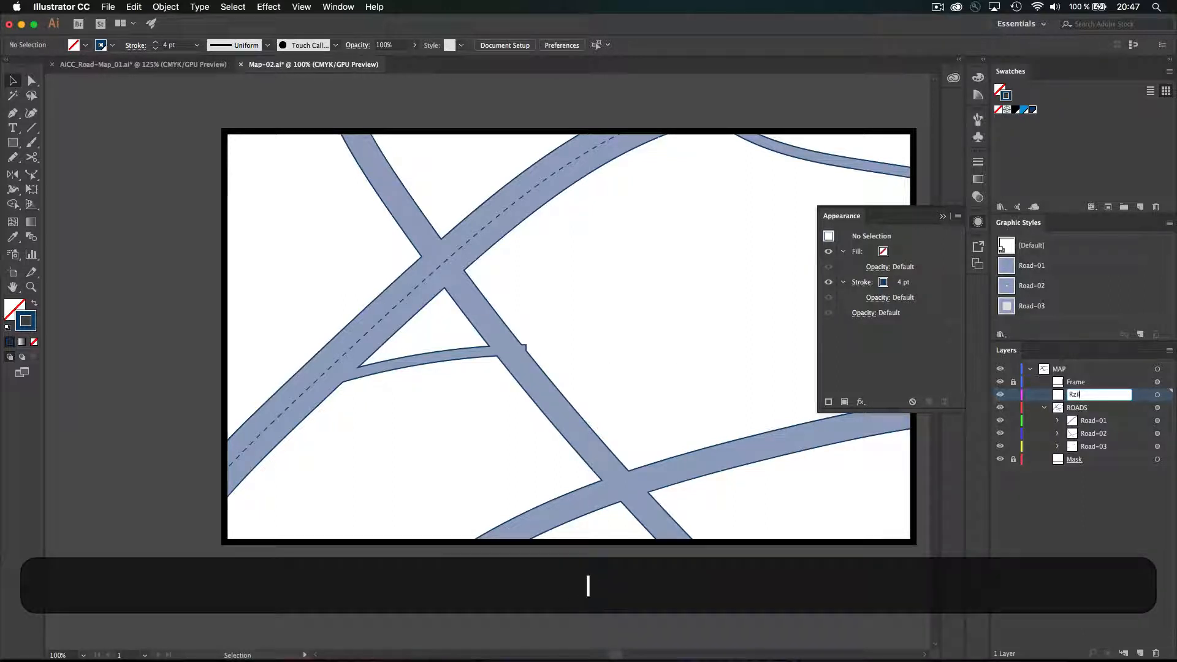
pyautogui.press('BackSpace')
pyautogui.write('a')
pyautogui.press('Return')
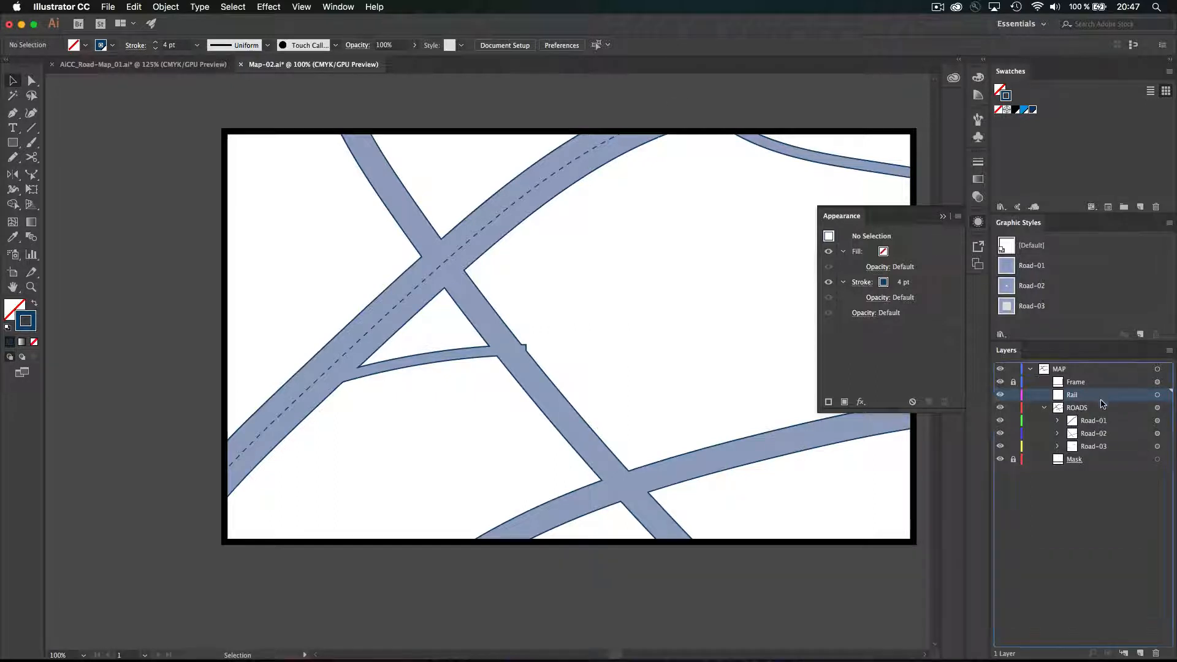
# - Place the Rail layer directly below the ROADS layer, collapse ROADS and make Rail the active layer
pyautogui.moveTo(1101, 400); pyautogui.dragTo(1080, 425)
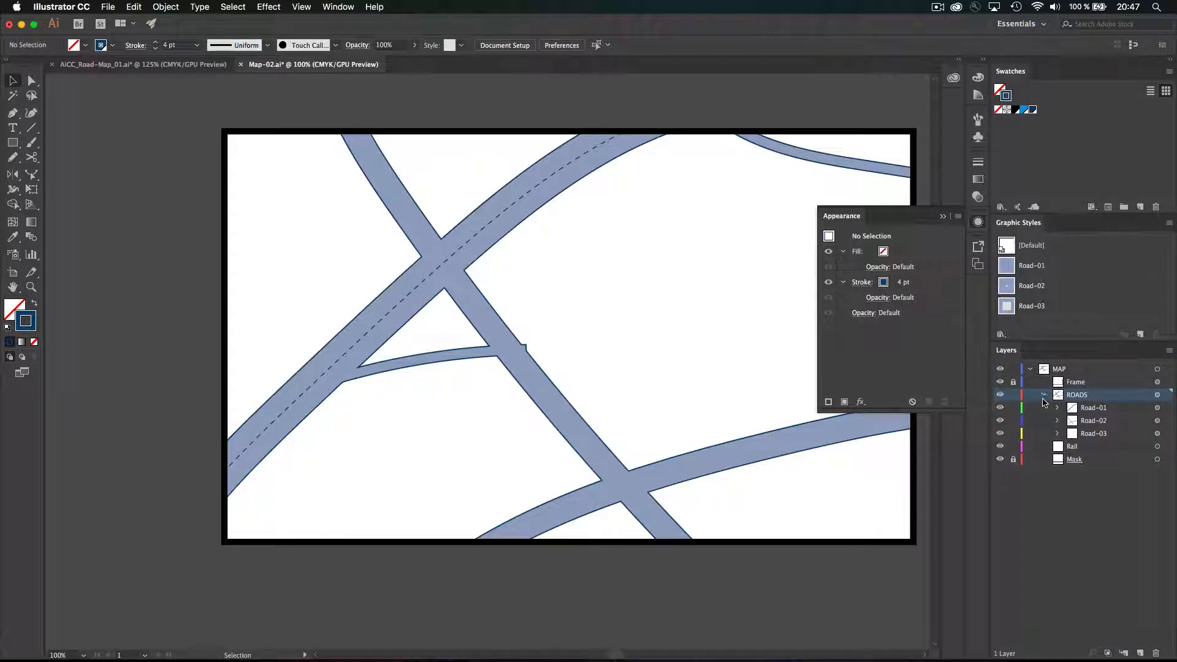
pyautogui.click(1045, 396)
pyautogui.click(1085, 408)
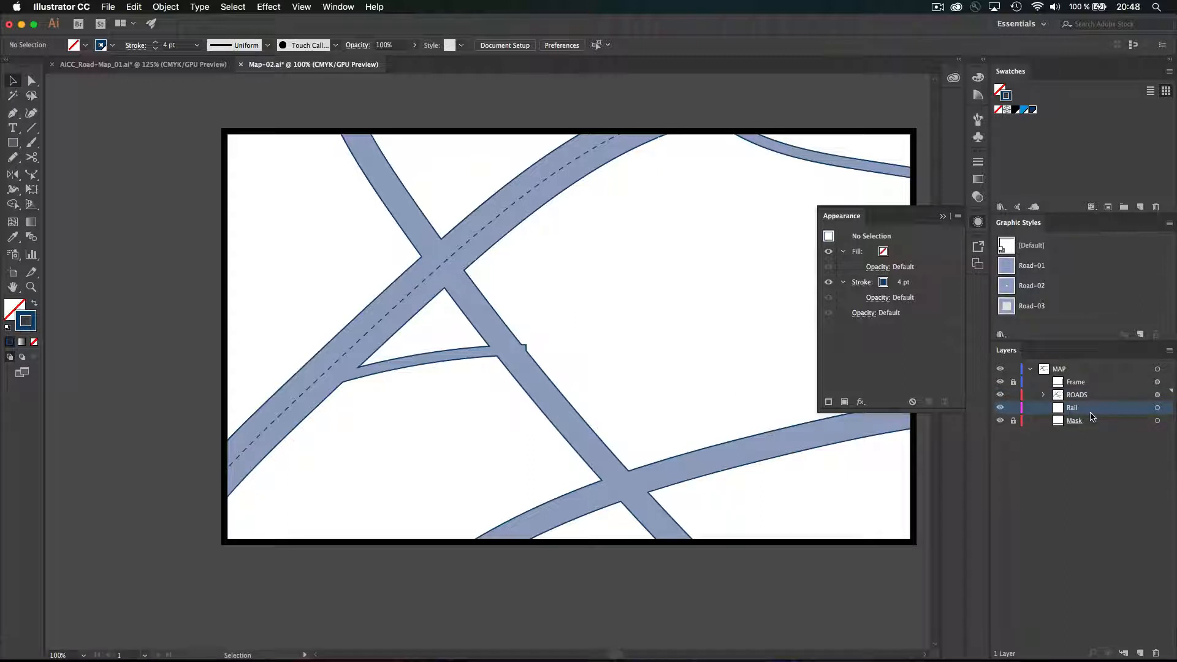
pyautogui.scroll(5, 654, 289)
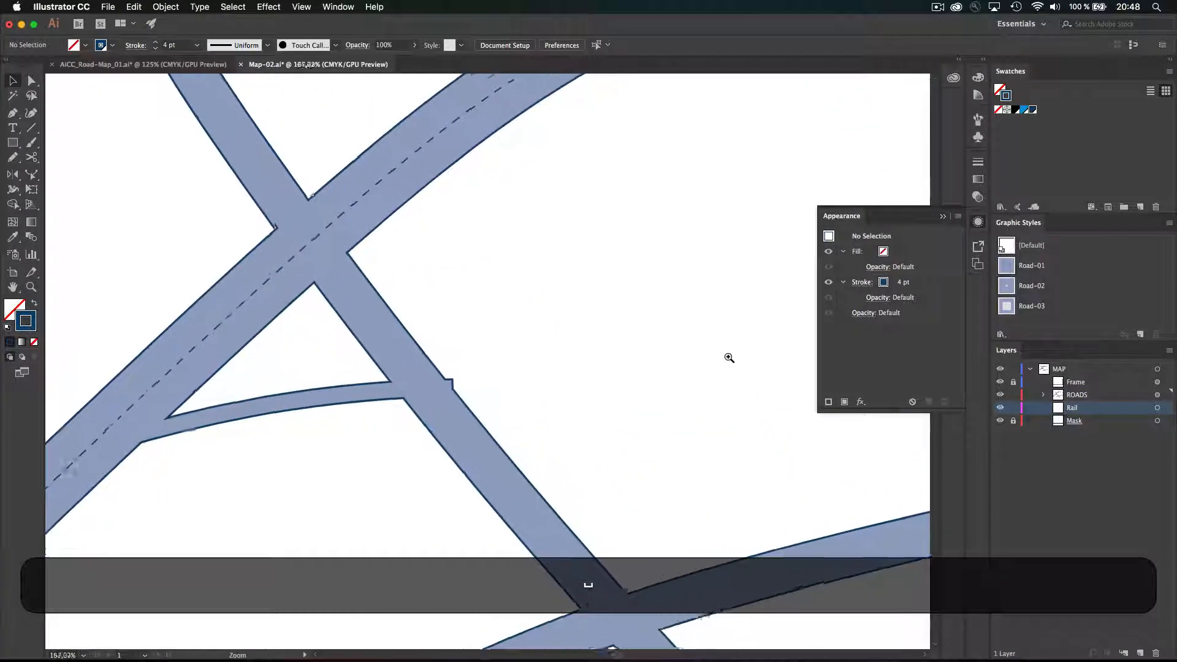
# - In AiCC_Road-Map_01.ai, draw a rectangle about 17.6 × 12.7 mm near the CITY label, filled with the brown swatch and without stroke
pyautogui.click(178, 63)
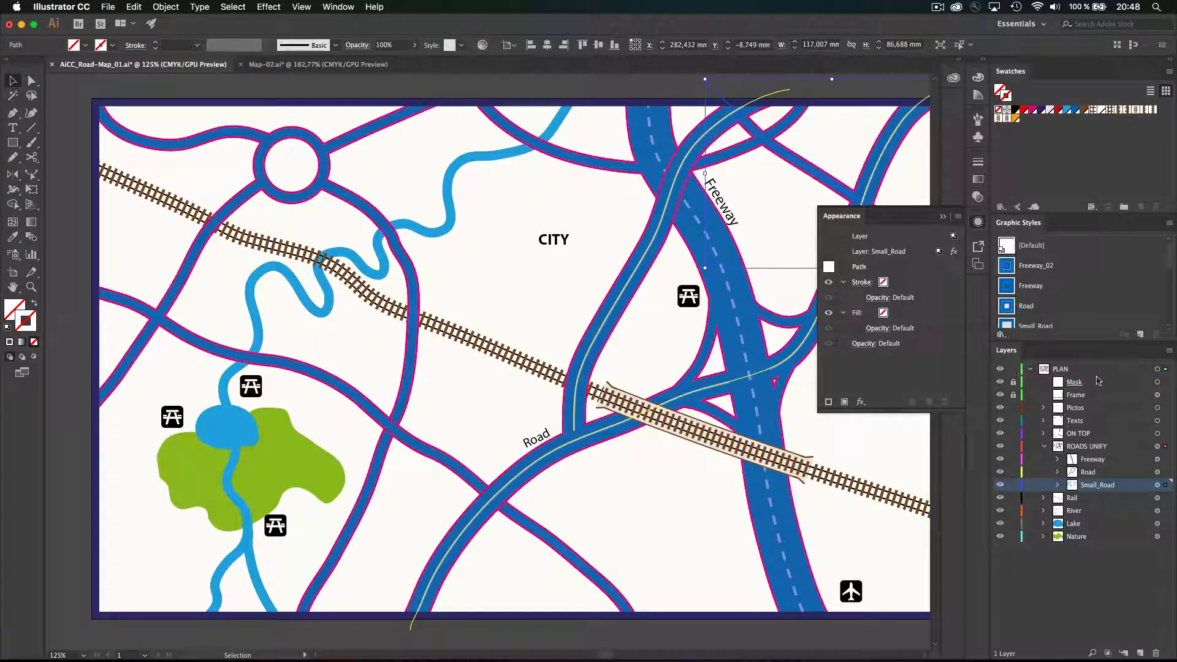
pyautogui.click(1094, 408)
pyautogui.press('shift+super+a')
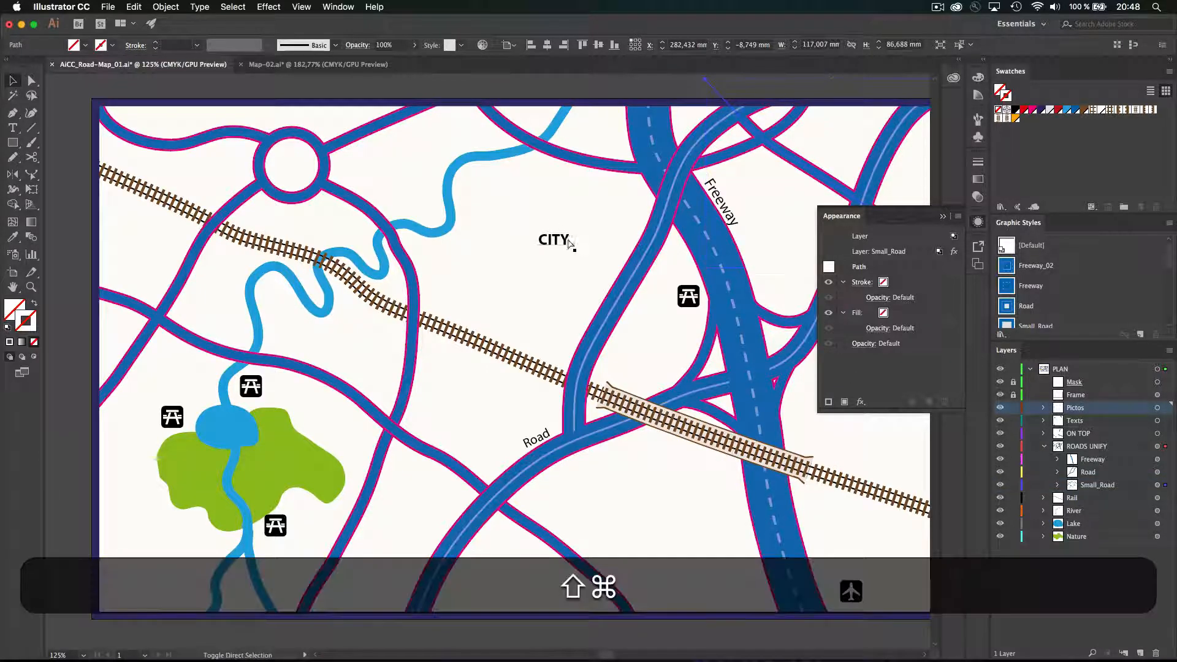
pyautogui.press('m')
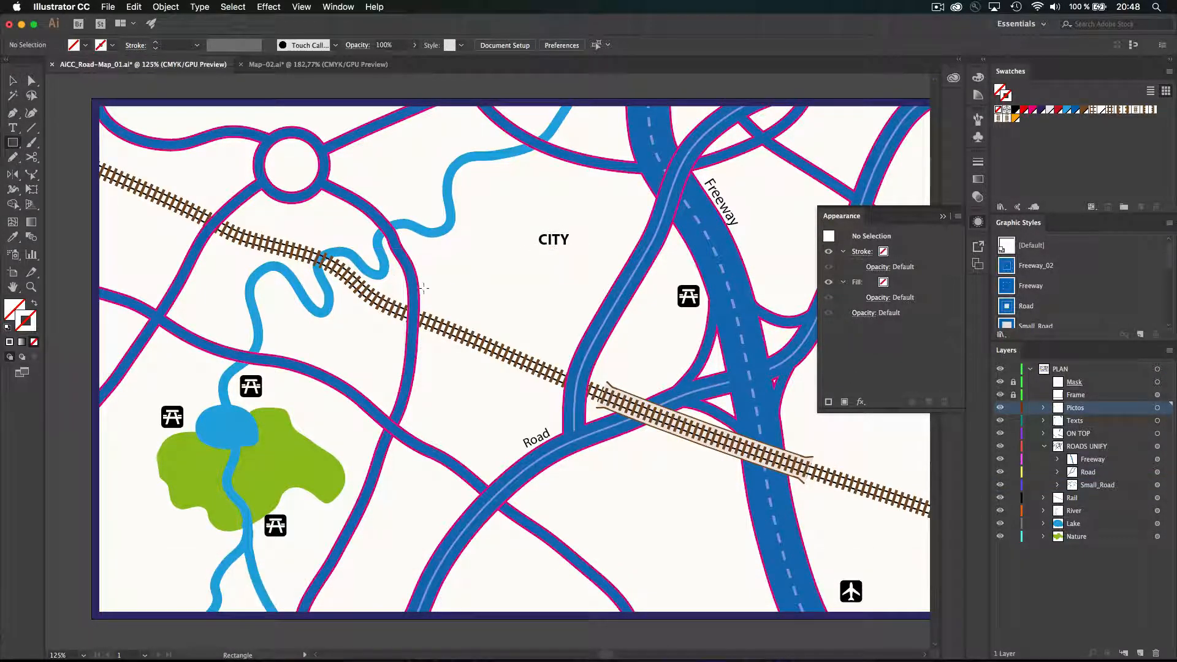
pyautogui.moveTo(486, 264); pyautogui.dragTo(526, 292)
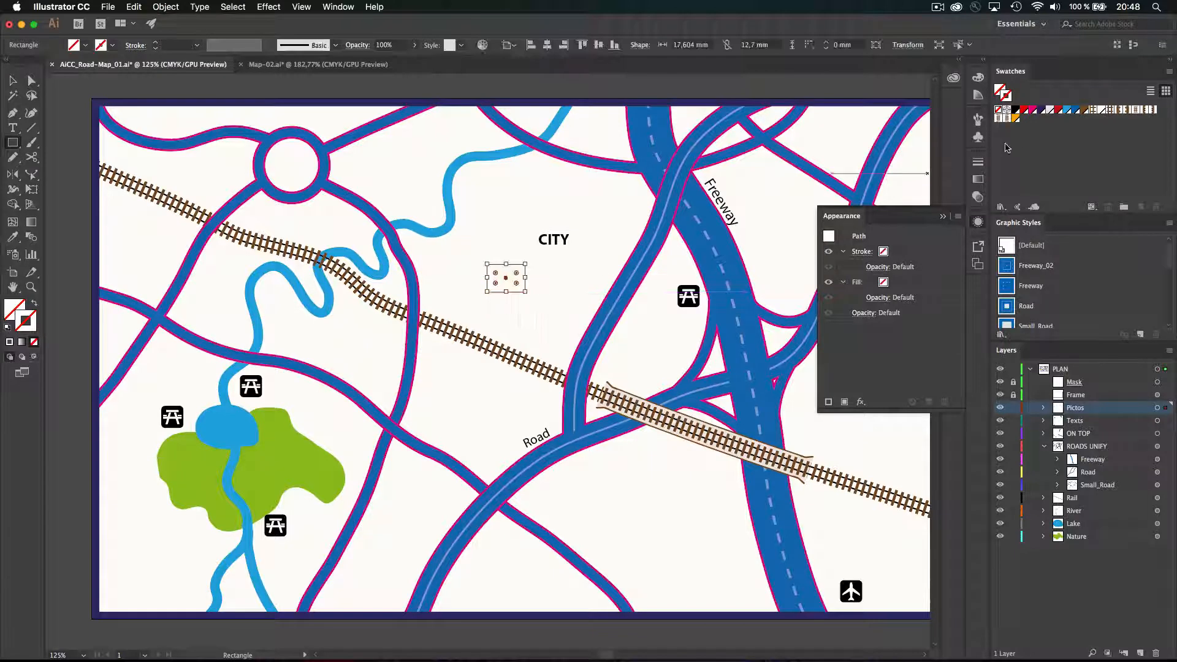
pyautogui.click(1078, 110)
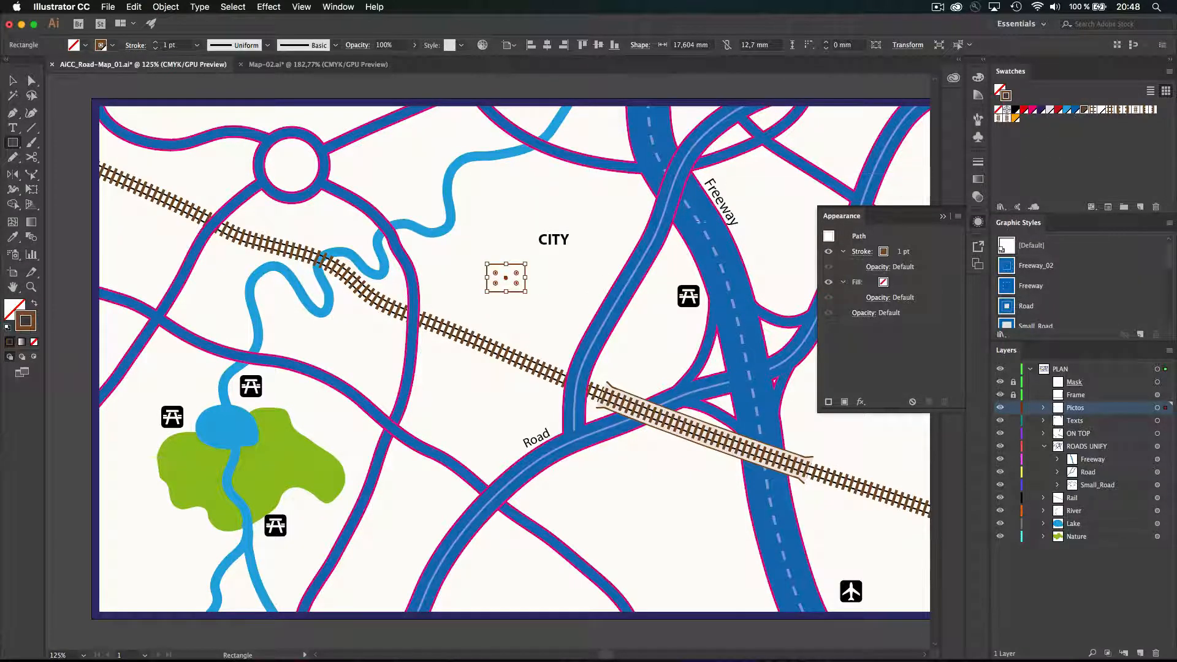
pyautogui.hotkey('shift', 'x')
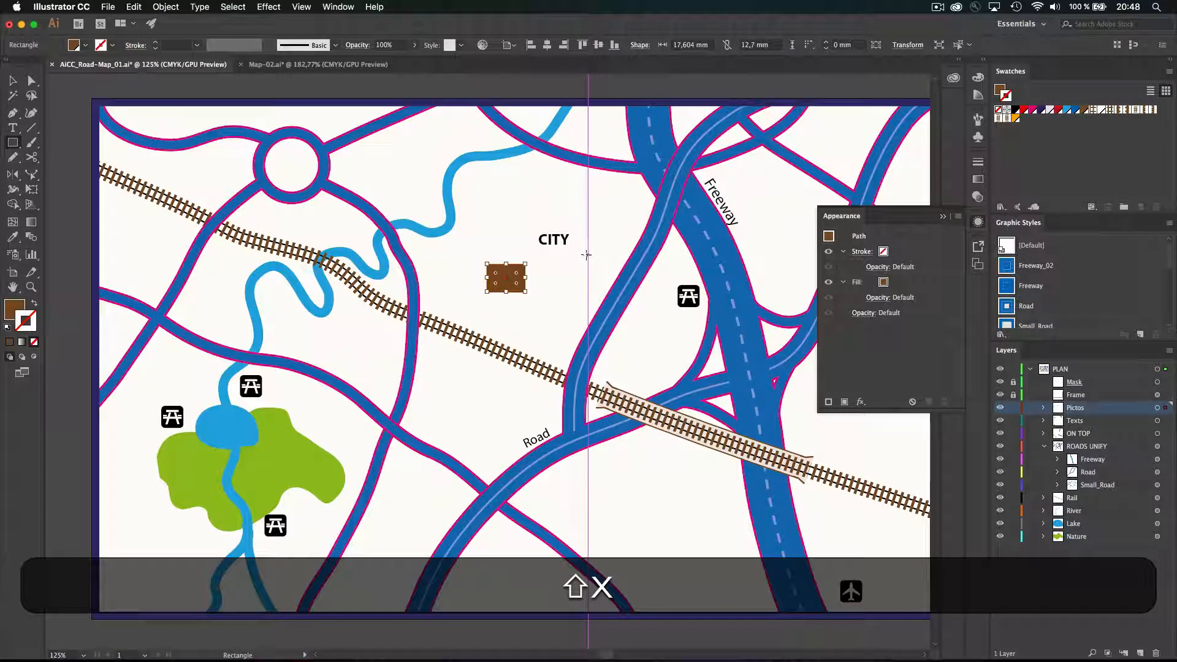
# - Cut the brown rectangle and paste it into Map-02.ai to bring its swatch across
pyautogui.press('super')
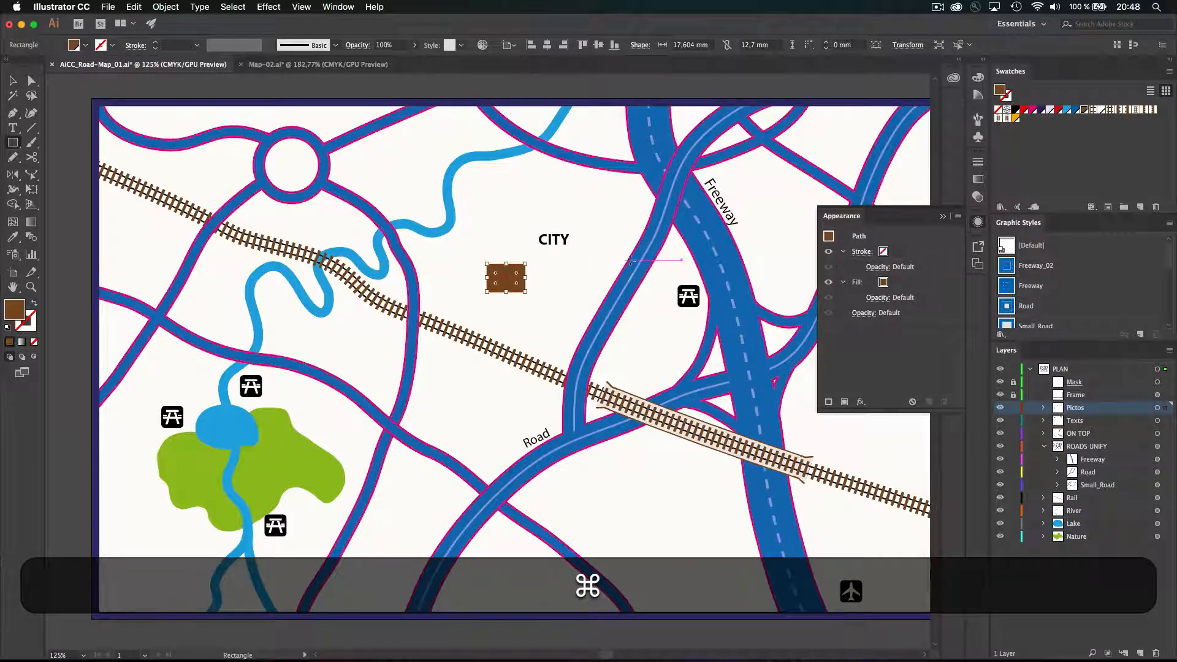
pyautogui.press('super+x')
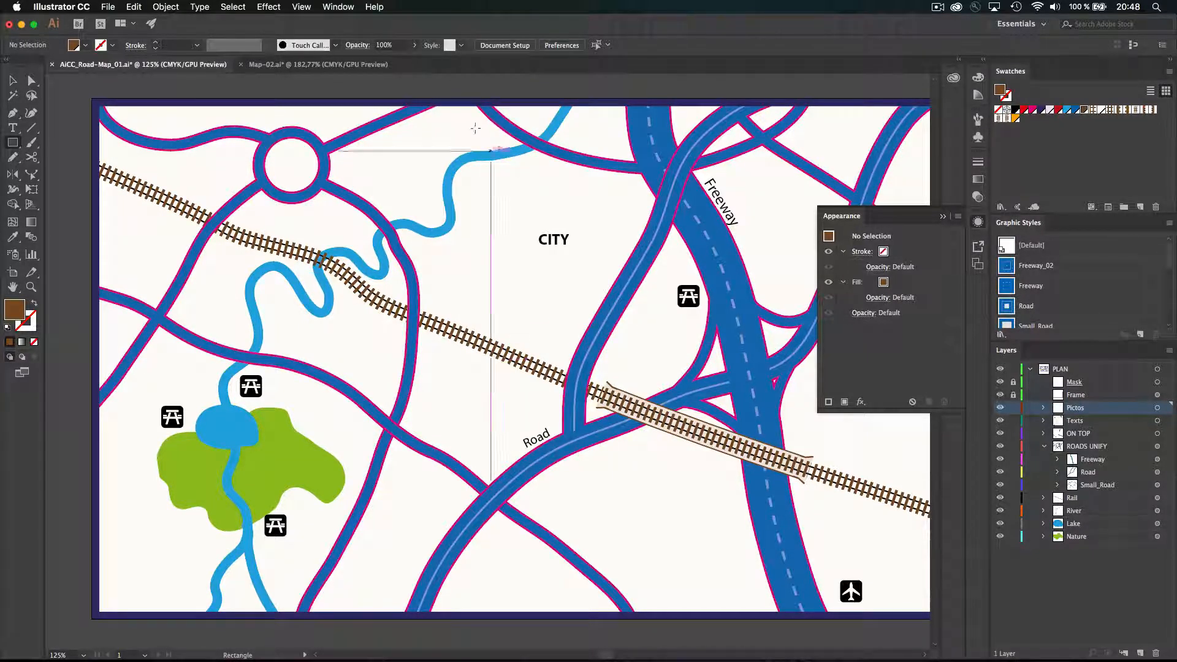
pyautogui.click(351, 66)
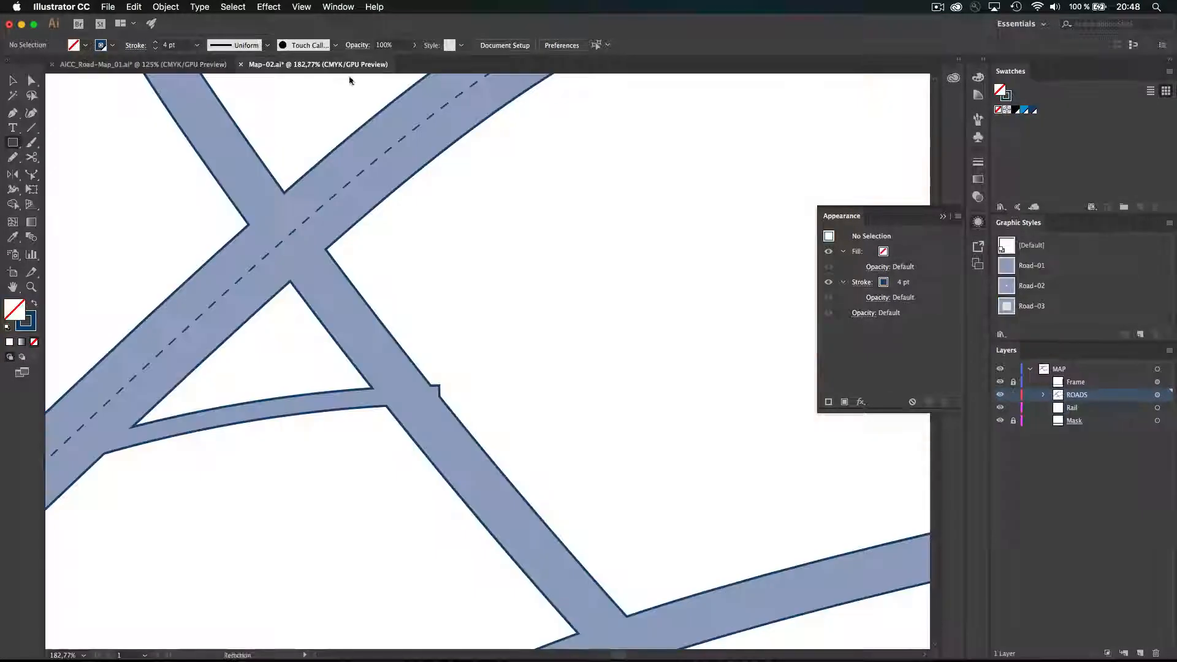
pyautogui.press('super+v')
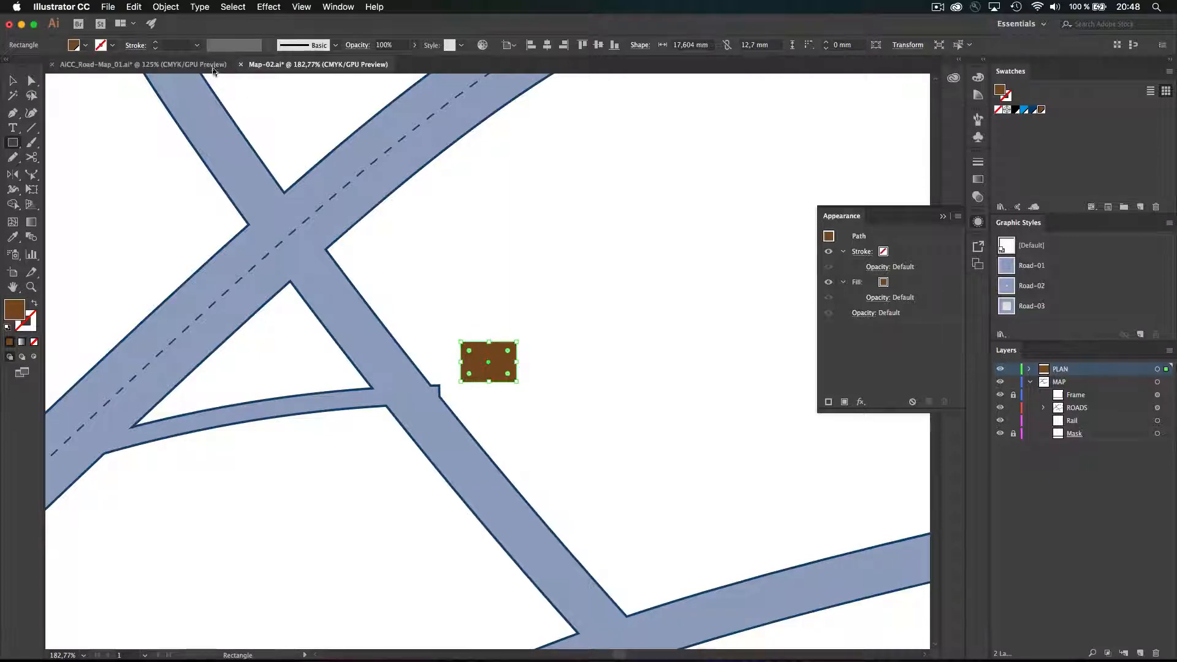
# - Back in AiCC_Road-Map_01.ai, draw a narrow brown rectangle about 1.14 × 8 mm over a railway sleeper
pyautogui.click(143, 64)
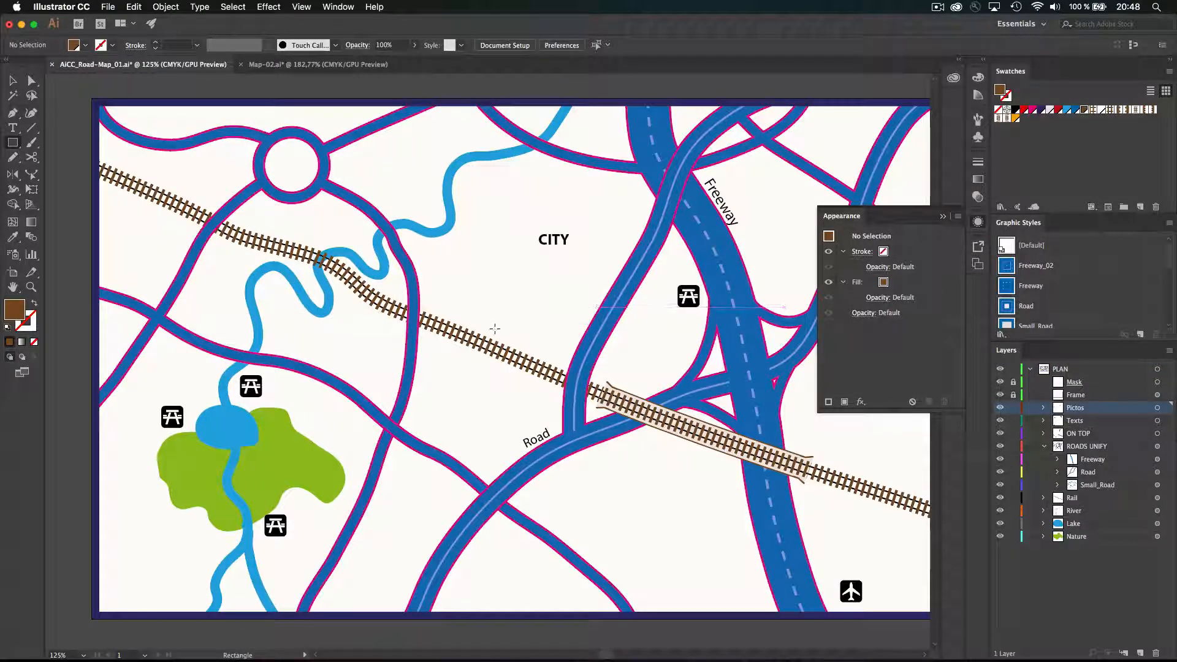
pyautogui.press('super+space')
pyautogui.moveTo(482, 332); pyautogui.dragTo(827, 451)
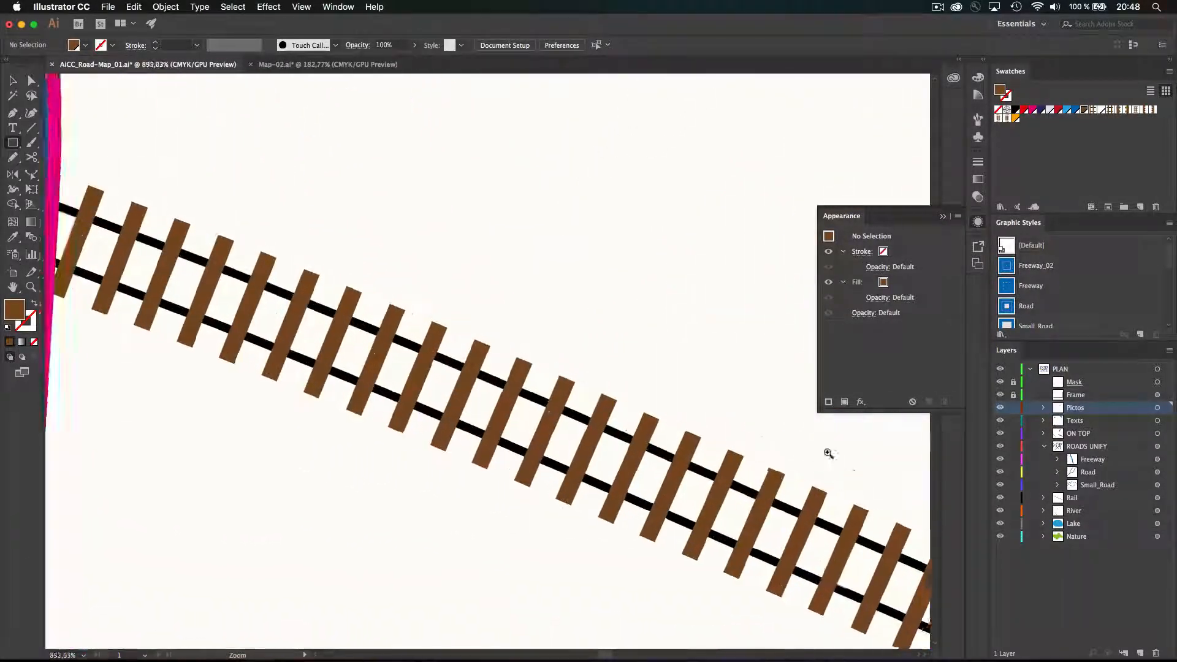
pyautogui.moveTo(518, 357); pyautogui.dragTo(534, 482)
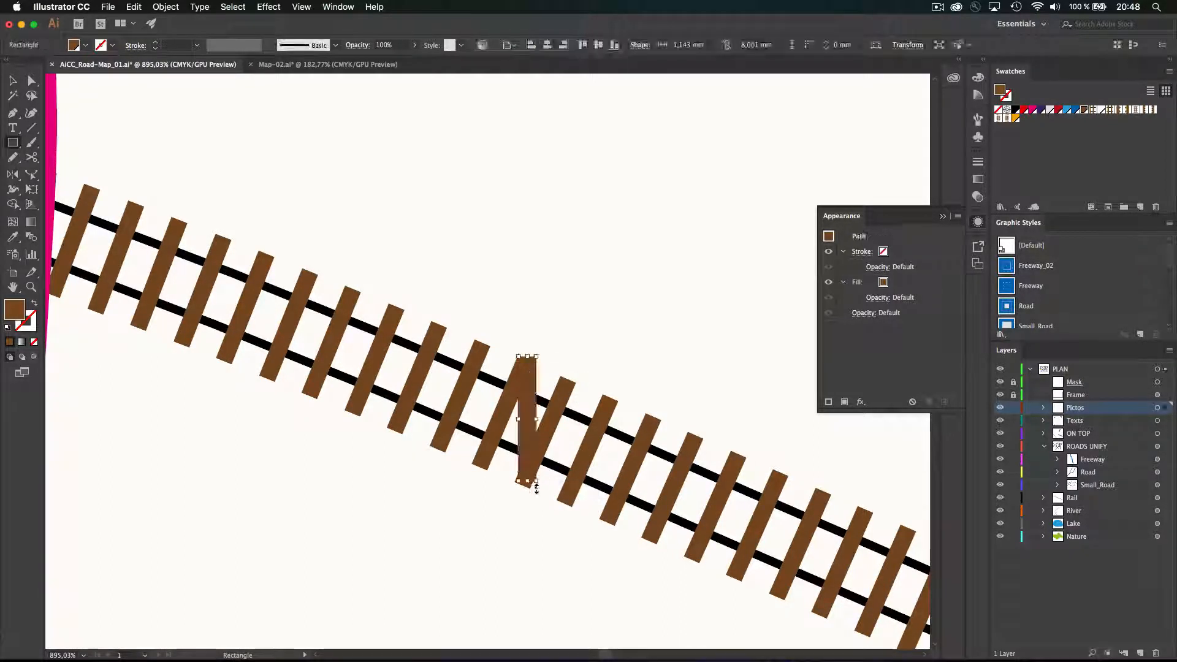
# - Cut the narrow sleeper rectangle and paste it into Map-02.ai in place of the larger brown rectangle
pyautogui.press('super+x')
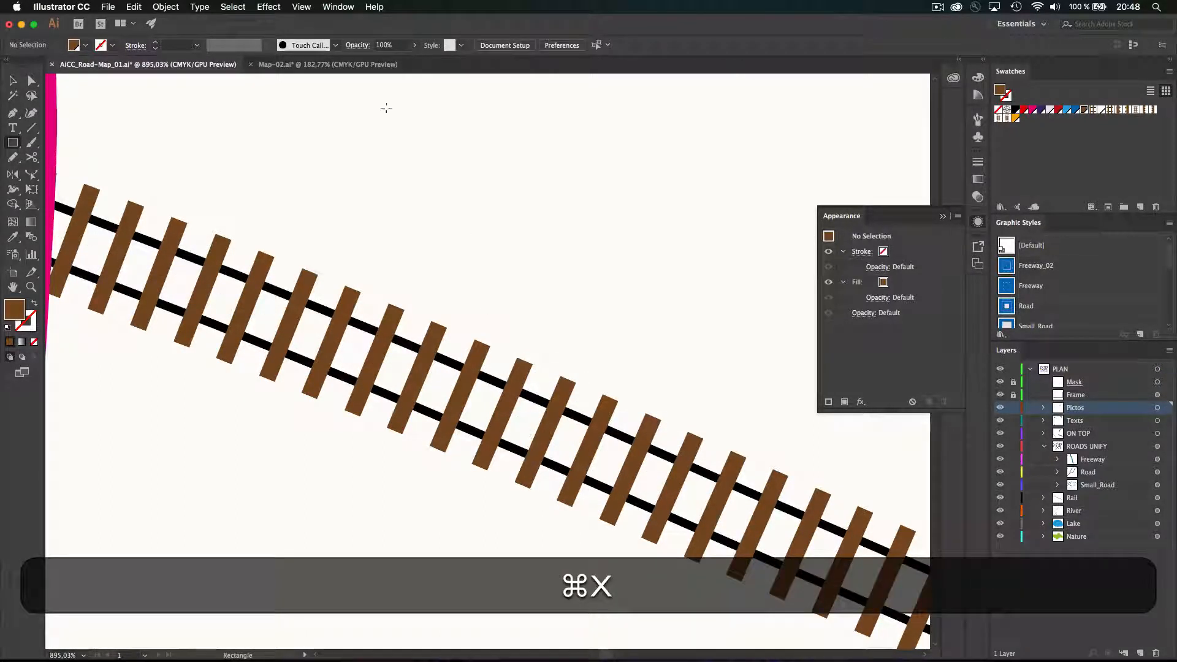
pyautogui.click(328, 64)
pyautogui.press('super+v')
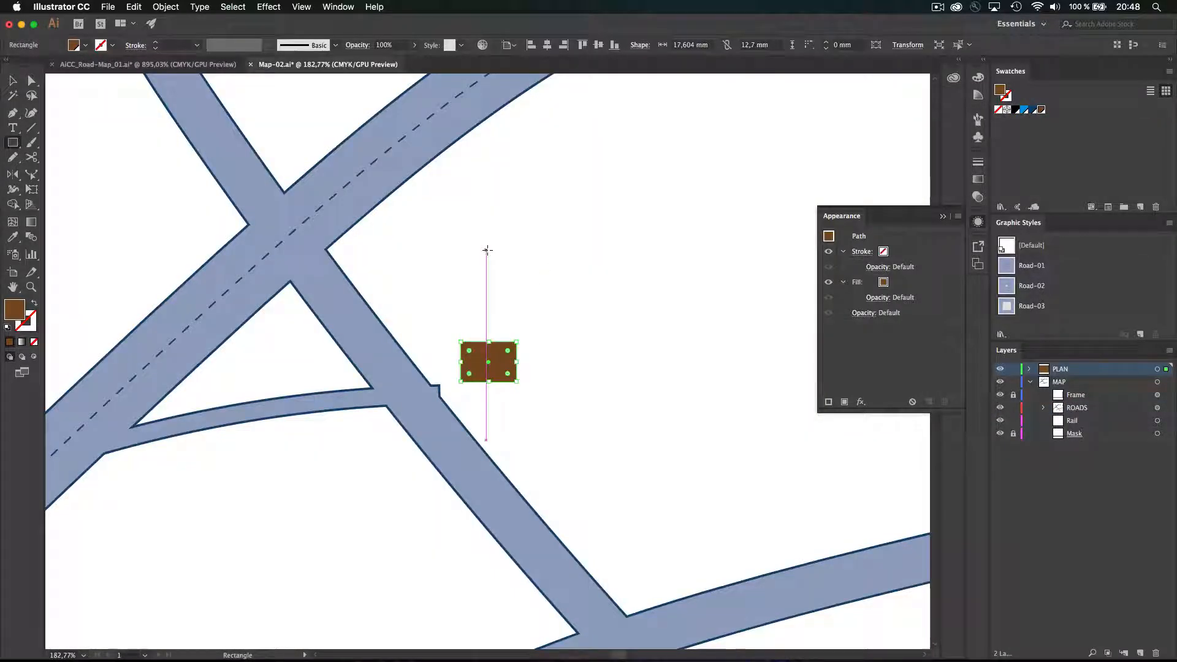
pyautogui.press('BackSpace')
pyautogui.press('super+v')
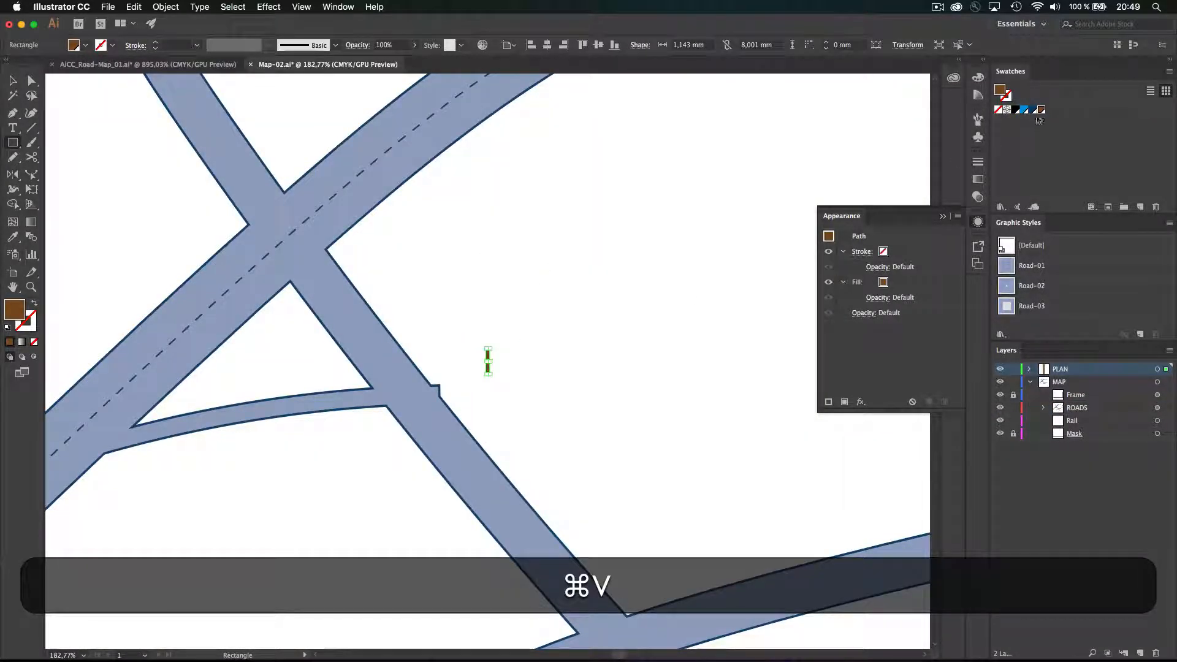
# - Set the pasted sleeper rectangle's width to 1 mm and its height to 8 mm
pyautogui.click(512, 374)
pyautogui.moveTo(578, 376); pyautogui.dragTo(415, 415)
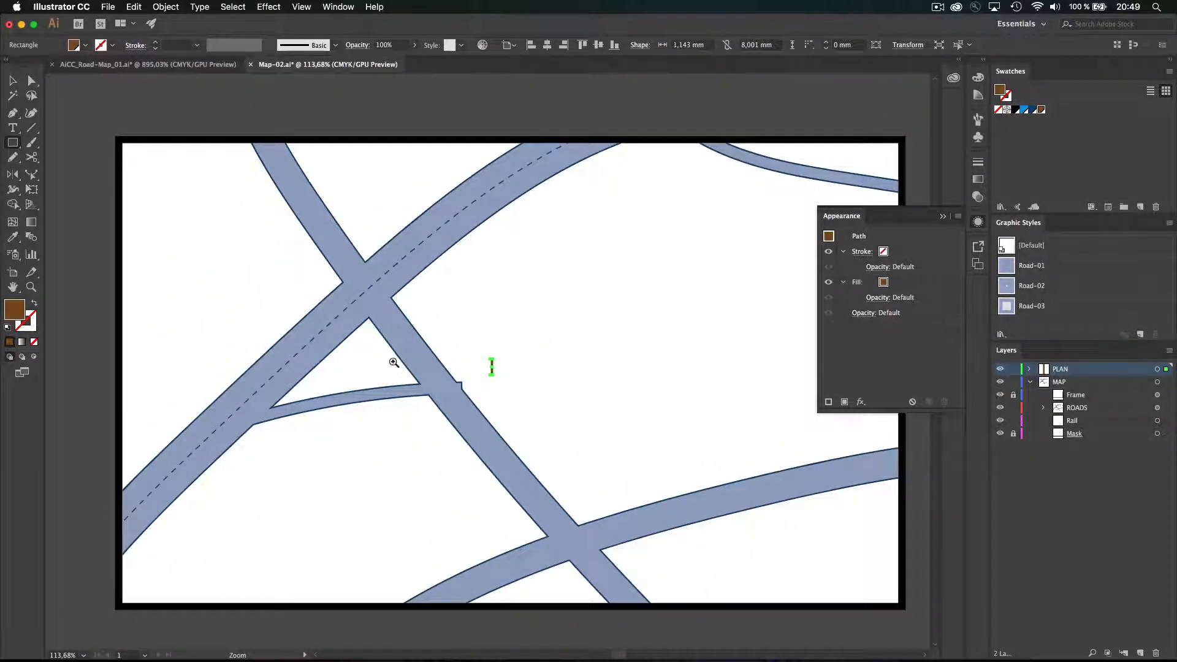
pyautogui.moveTo(539, 384); pyautogui.dragTo(385, 308)
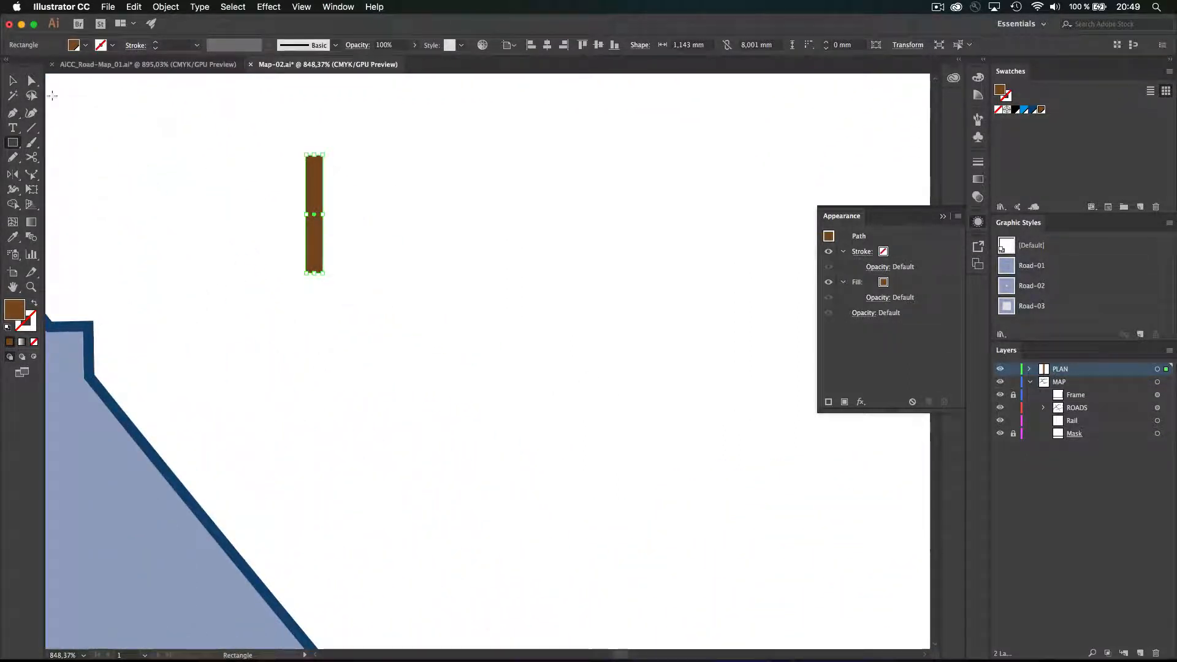
pyautogui.press('v')
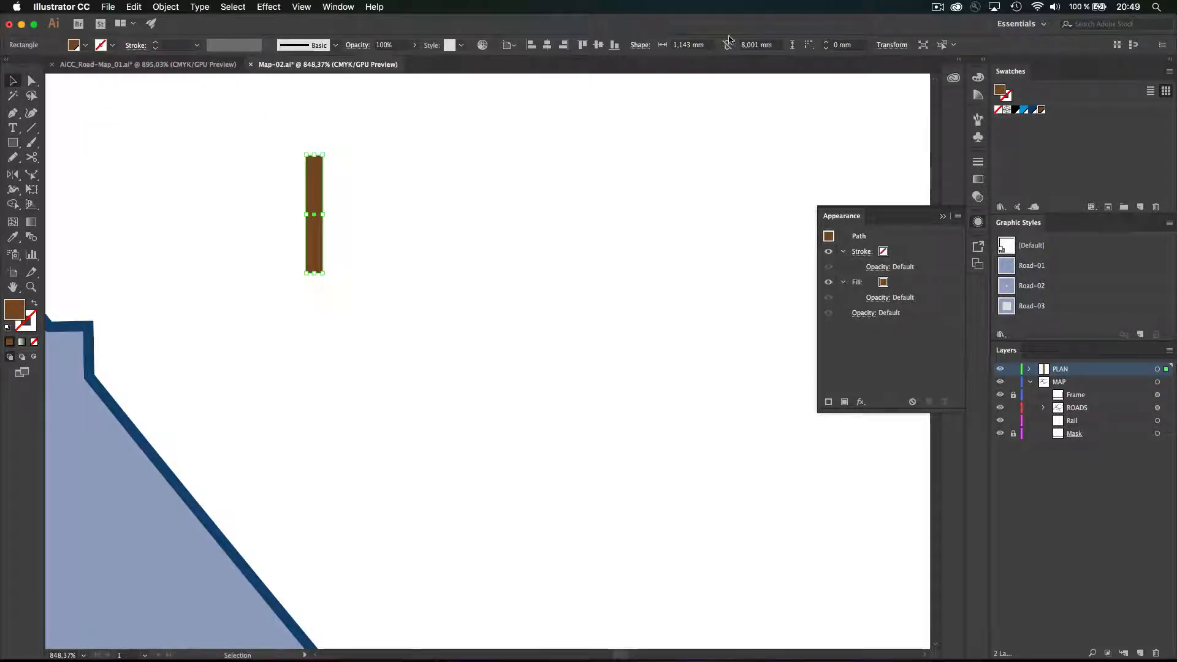
pyautogui.moveTo(773, 45); pyautogui.dragTo(623, 45)
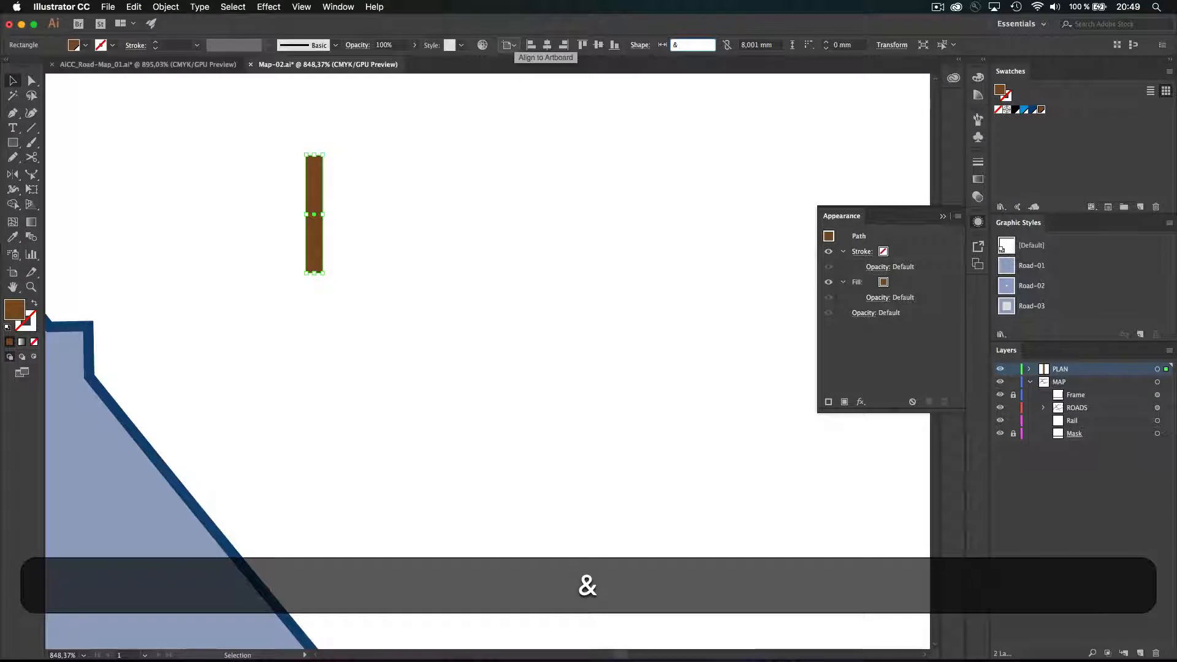
pyautogui.hotkey('shift', 'BackSpace')
pyautogui.write('1')
pyautogui.hotkey('shift', 'Tab')
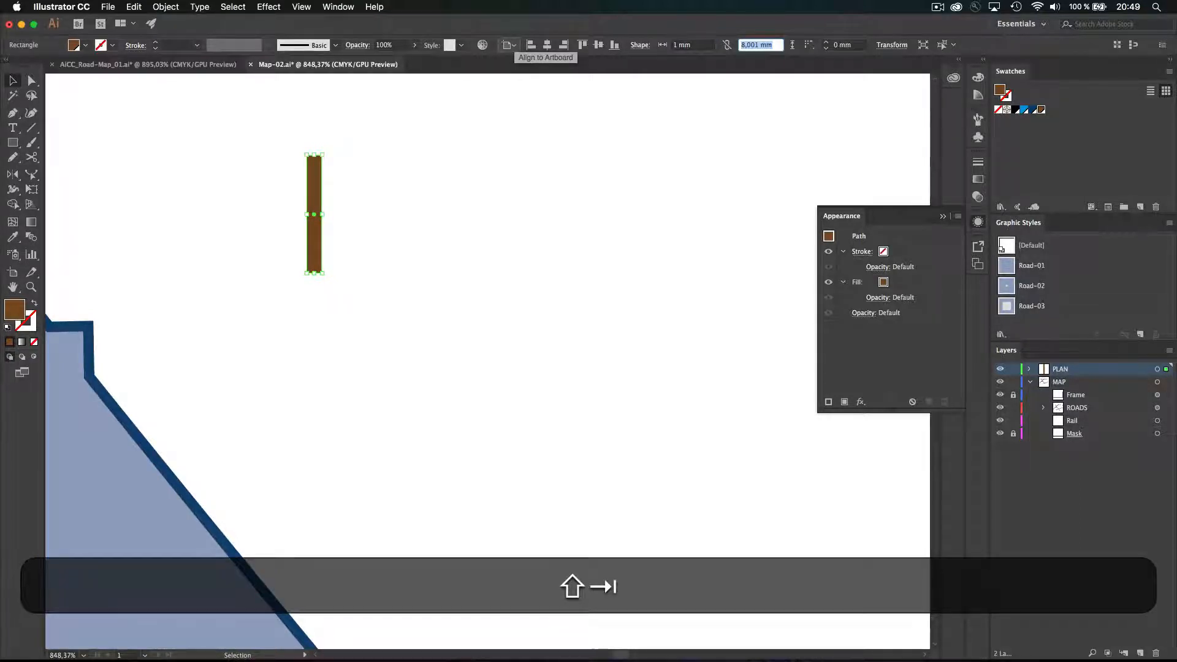
pyautogui.write('8')
pyautogui.hotkey('shift', 'Return')
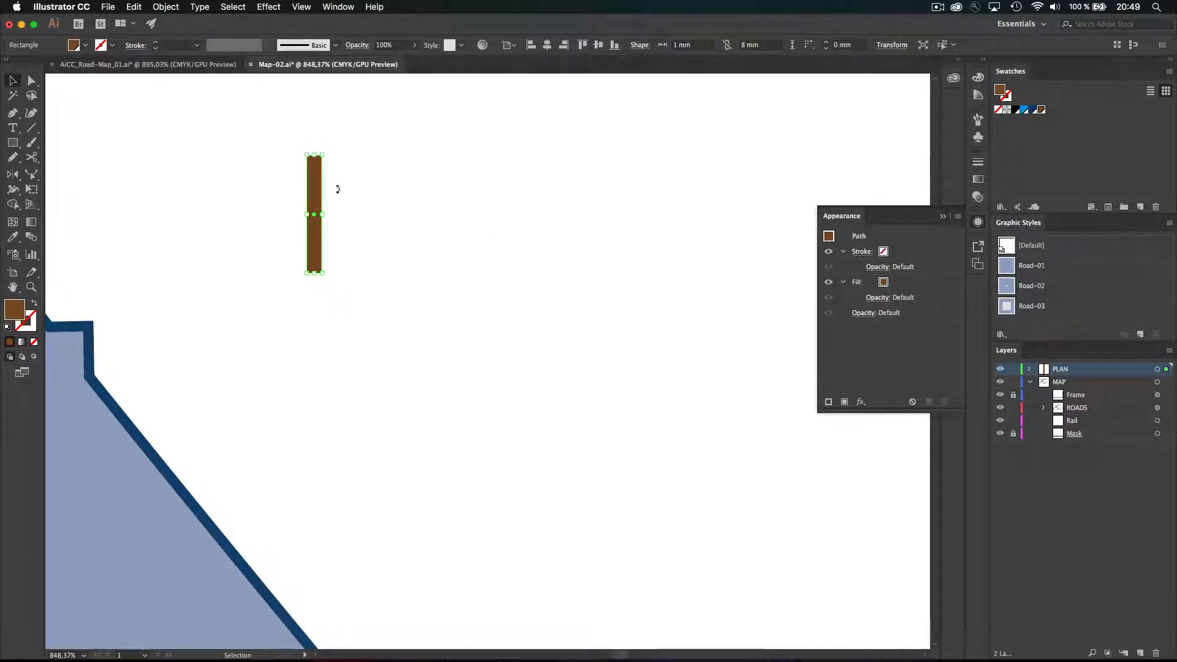
pyautogui.moveTo(318, 196); pyautogui.dragTo(356, 196)
pyautogui.press('alt+shift+super+z')
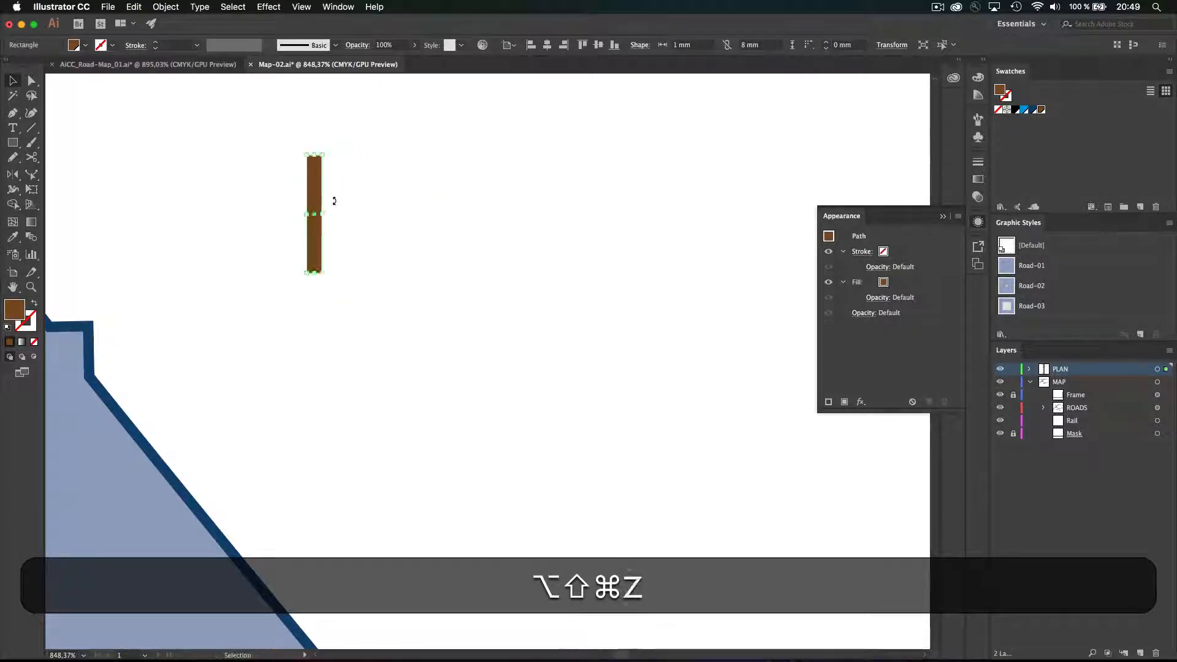
pyautogui.press('super+z')
# - Start a numeric Move of the sleeper rectangle with preview enabled and the vertical offset set to 0 mm
pyautogui.press('Return')
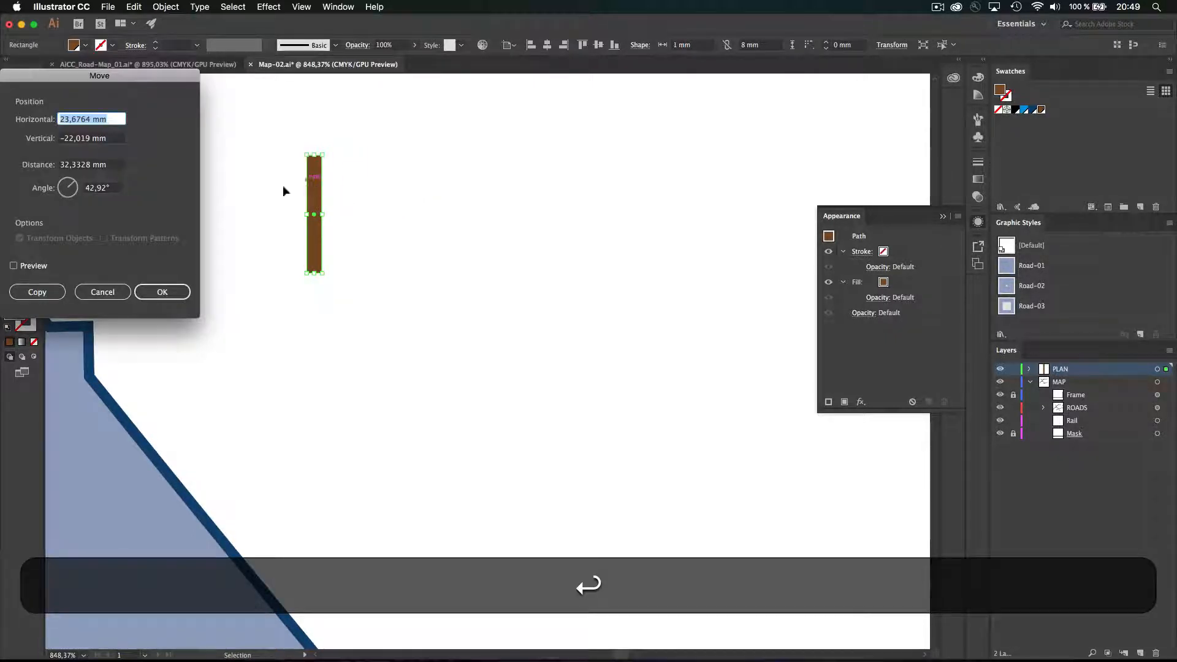
pyautogui.moveTo(54, 110); pyautogui.dragTo(492, 166)
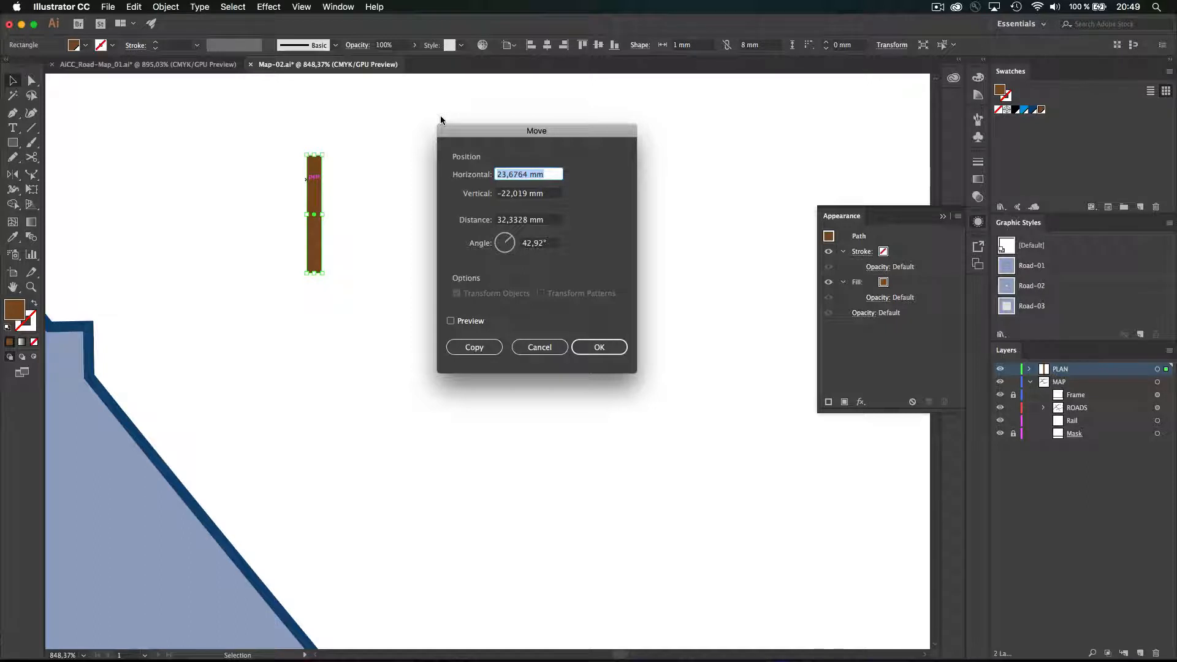
pyautogui.click(452, 321)
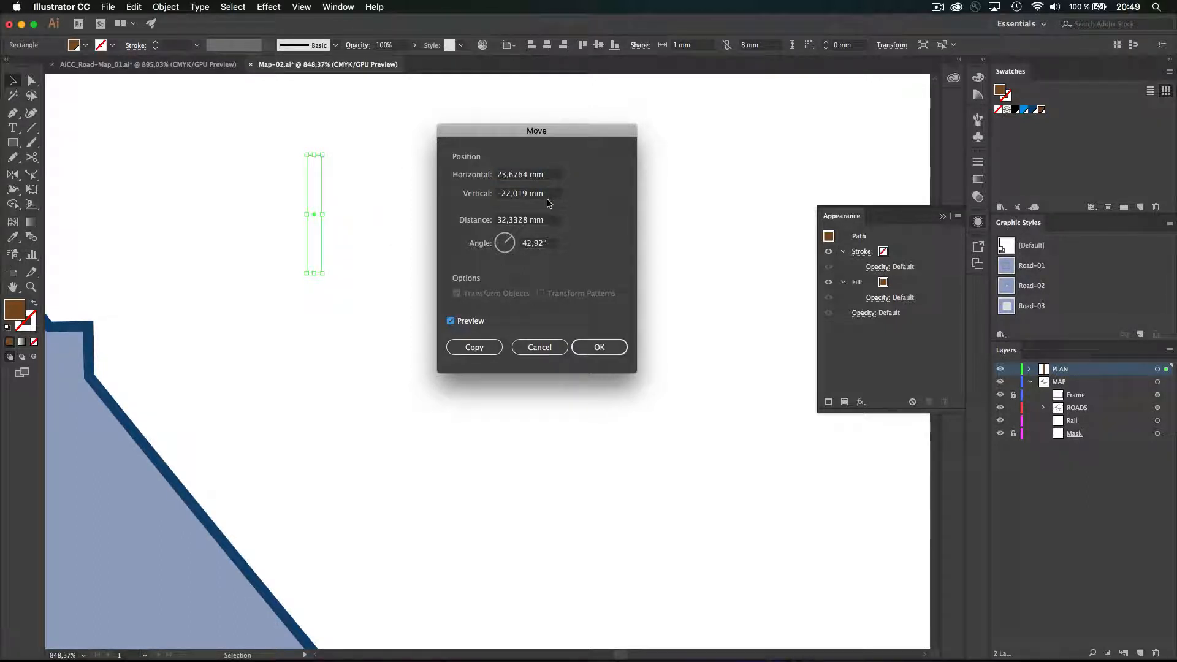
pyautogui.click(527, 193)
pyautogui.write('0')
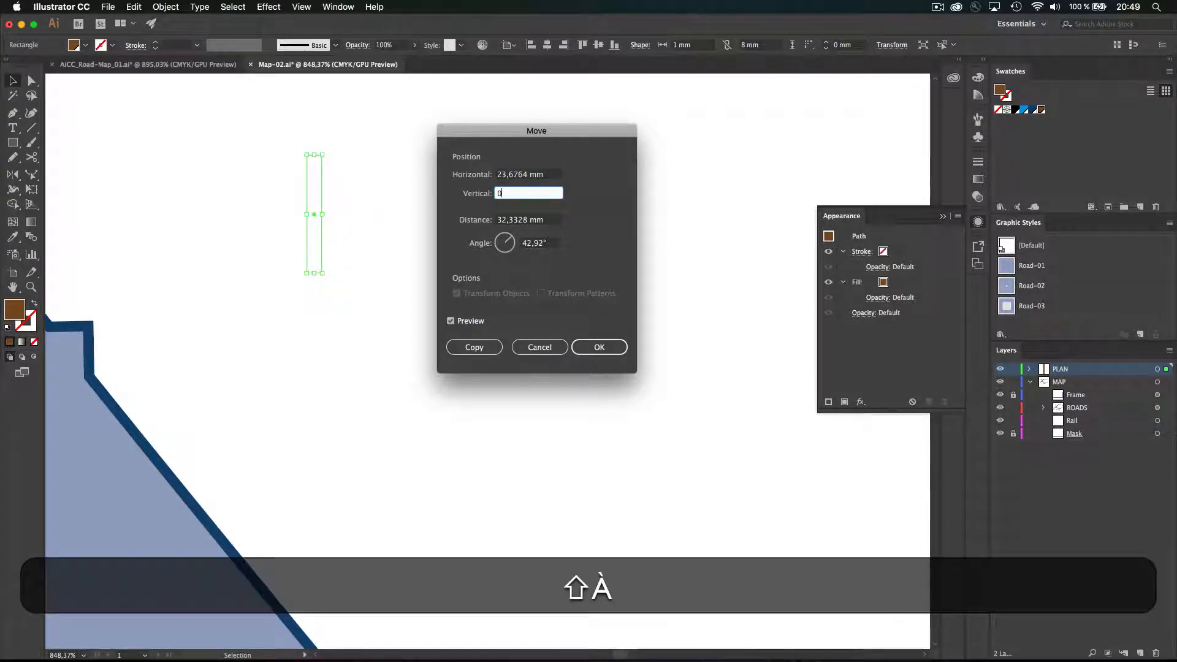
pyautogui.hotkey('shift', 'Tab')
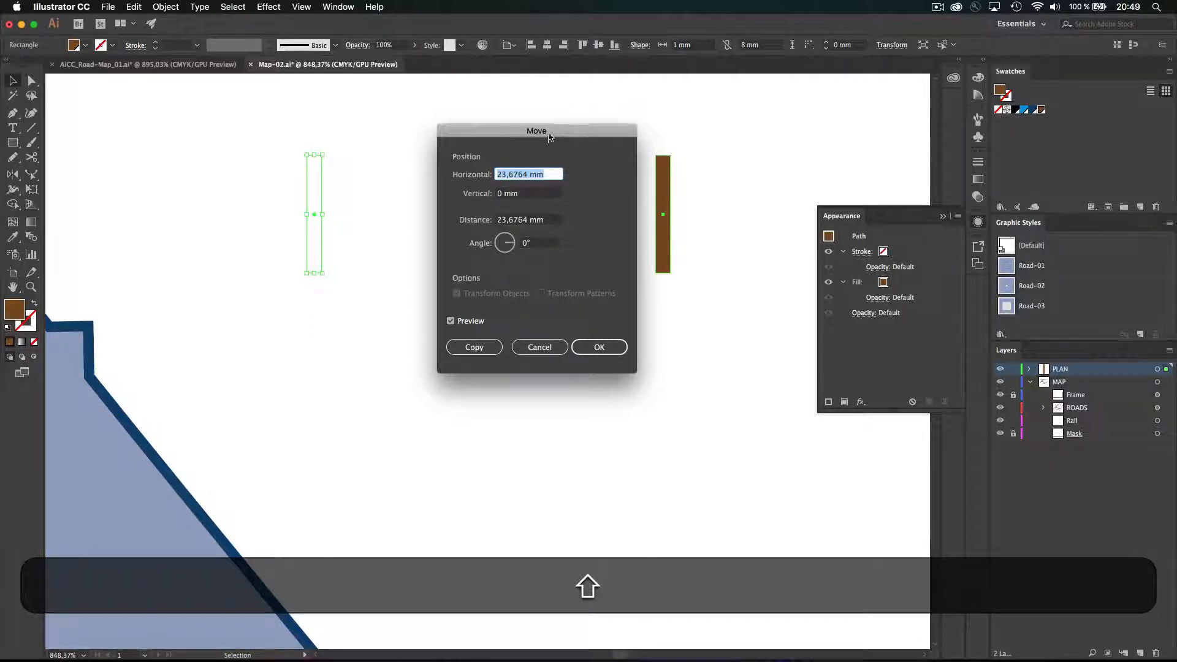
# - Move the sleeper rectangle 3 mm horizontally with no vertical offset, and copy it another 3 mm horizontally
pyautogui.moveTo(553, 129); pyautogui.dragTo(718, 301)
pyautogui.hotkey('shift', 'Down')
pyautogui.hotkey('shift', 'Down')
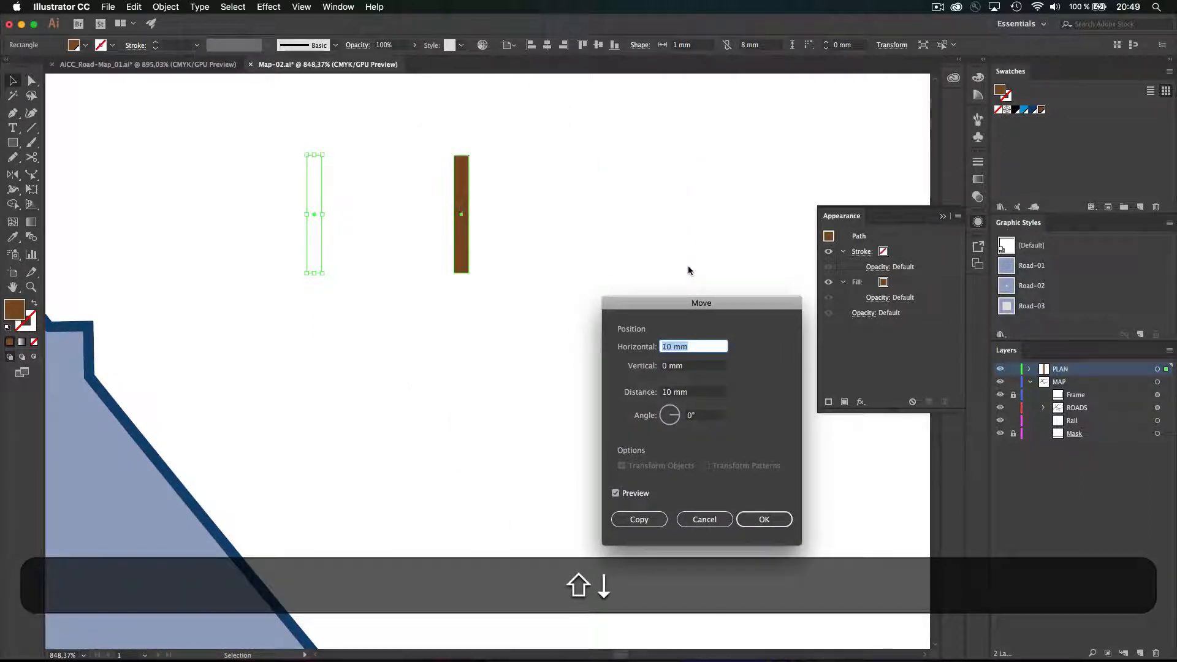
pyautogui.press('Down')
pyautogui.press('Down')
pyautogui.press('Down')
pyautogui.press('Down')
pyautogui.press('Down')
pyautogui.press('Down')
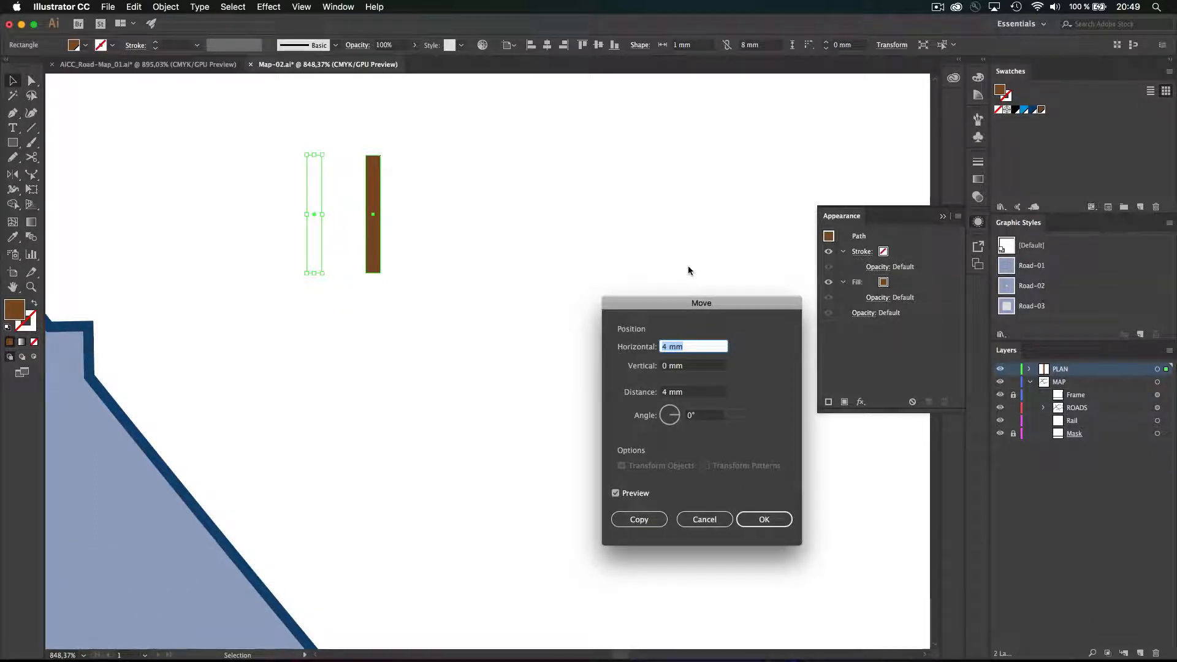
pyautogui.press('Down')
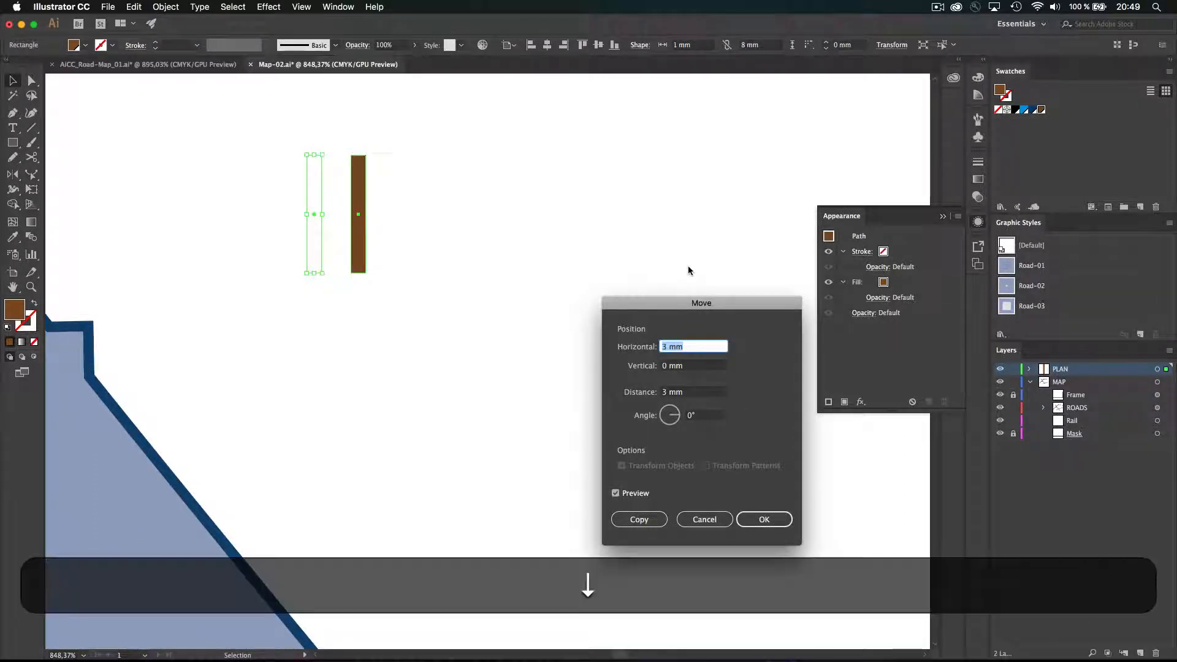
pyautogui.press('Up')
pyautogui.press('Down')
pyautogui.press('Return')
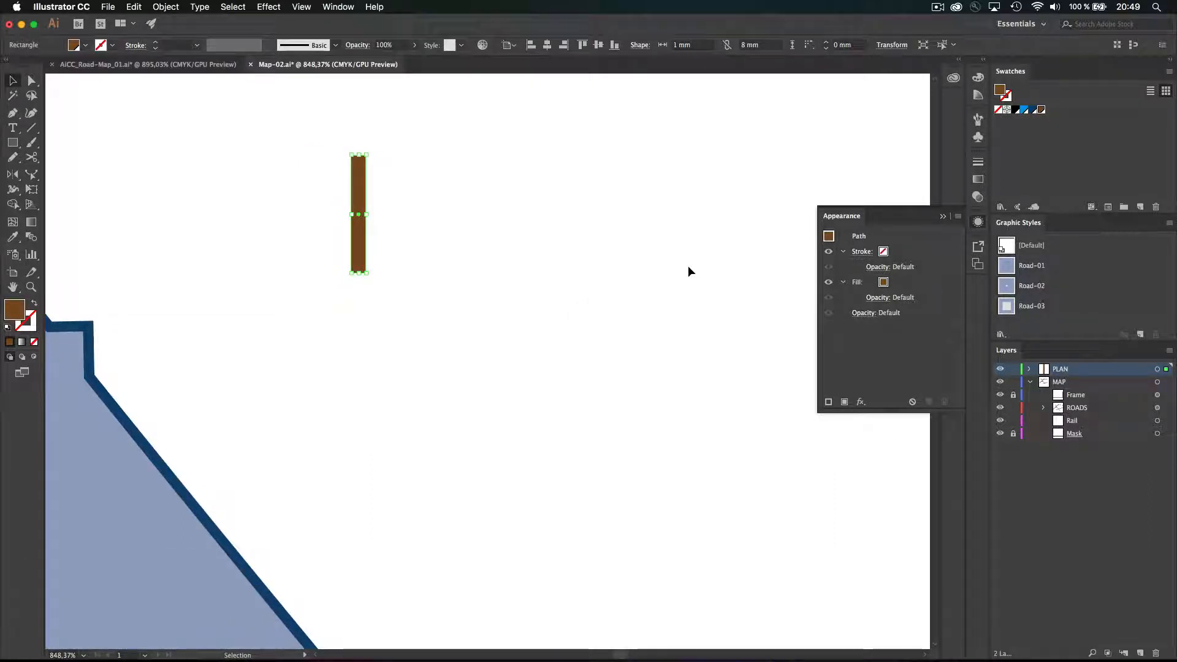
pyautogui.press('Return')
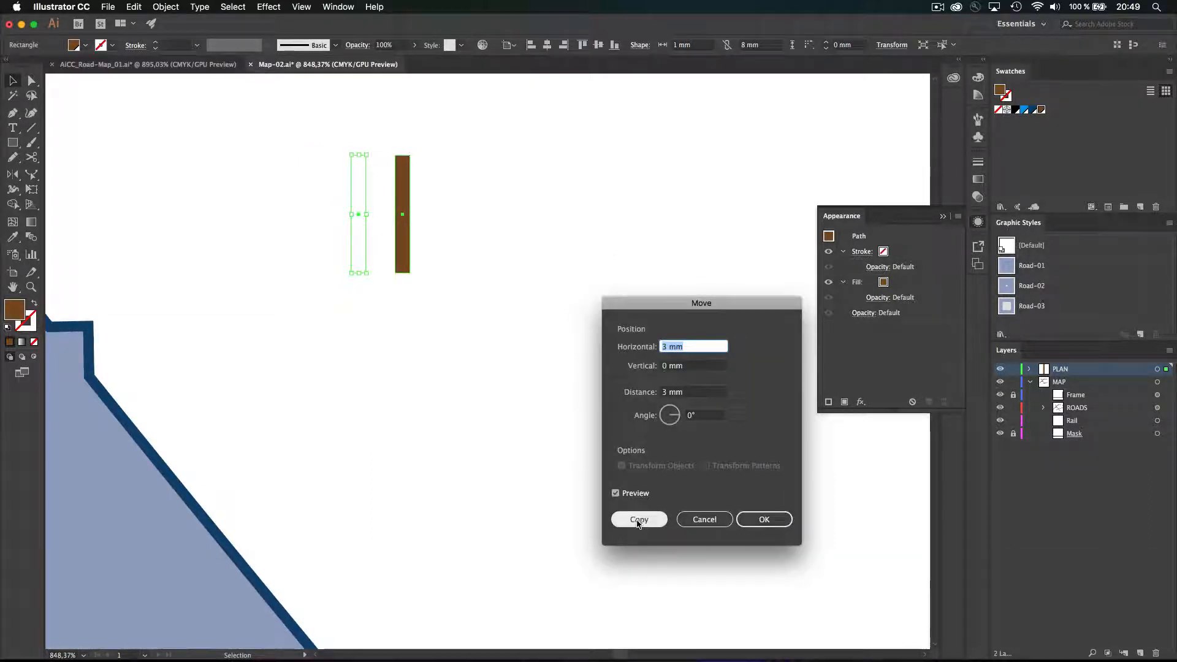
pyautogui.click(638, 520)
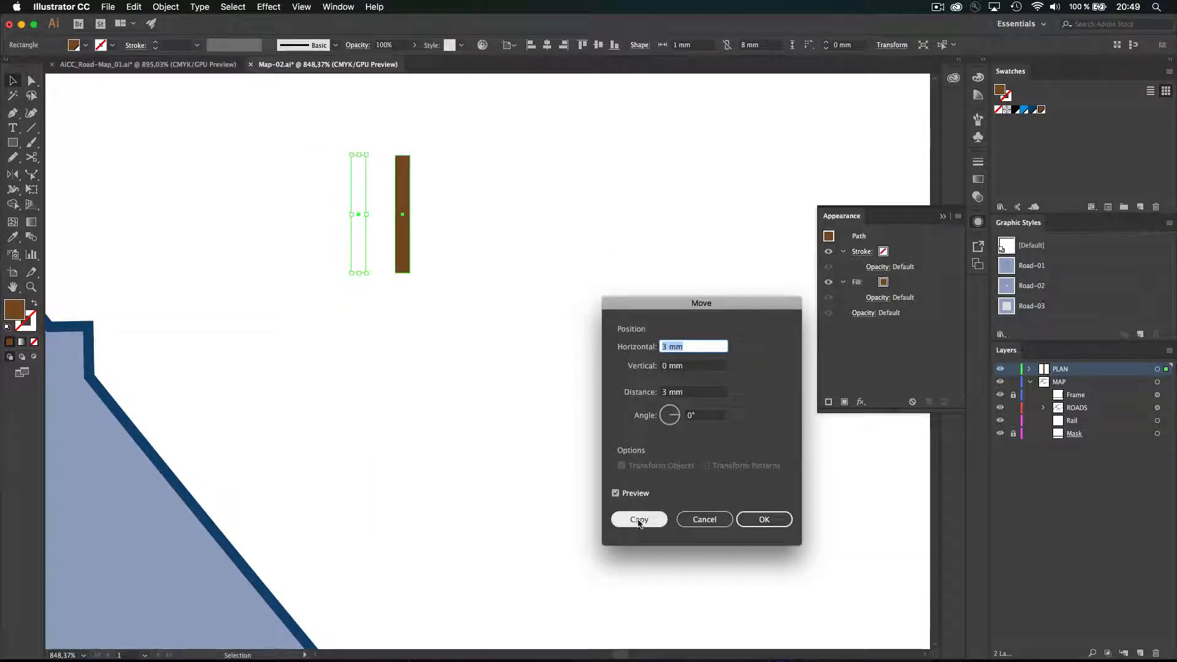
# - Draw a horizontal rail line about 6.65 mm long across the upper part of both sleepers and give it a black stroke
pyautogui.click(32, 129)
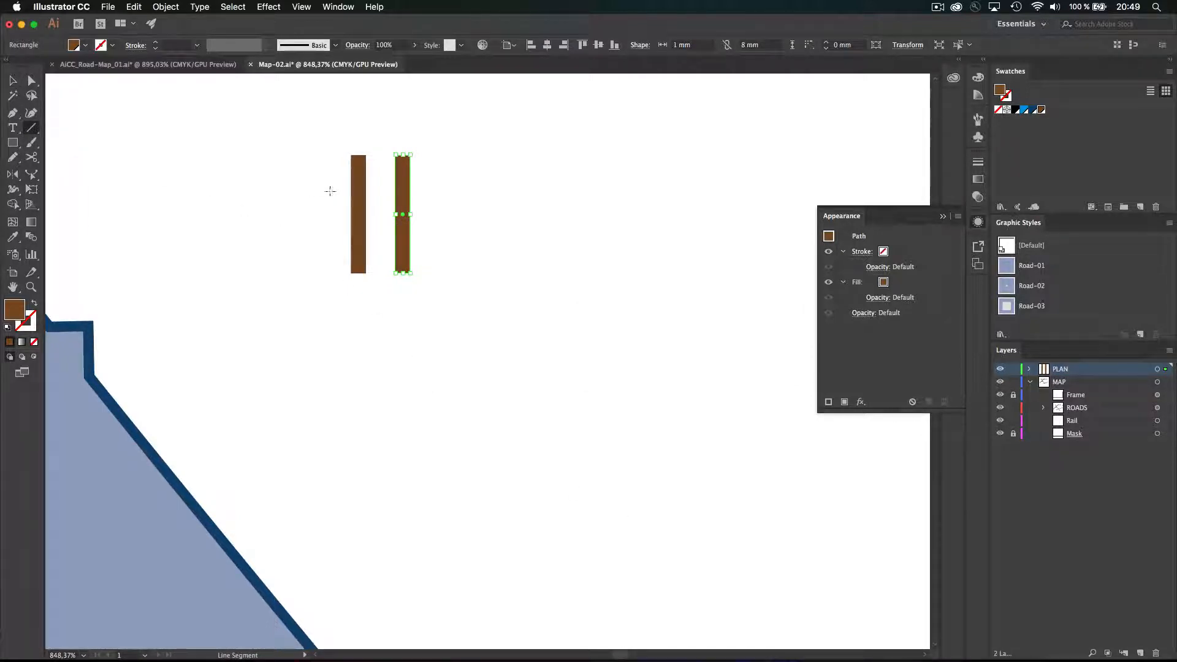
pyautogui.moveTo(330, 192); pyautogui.dragTo(428, 191)
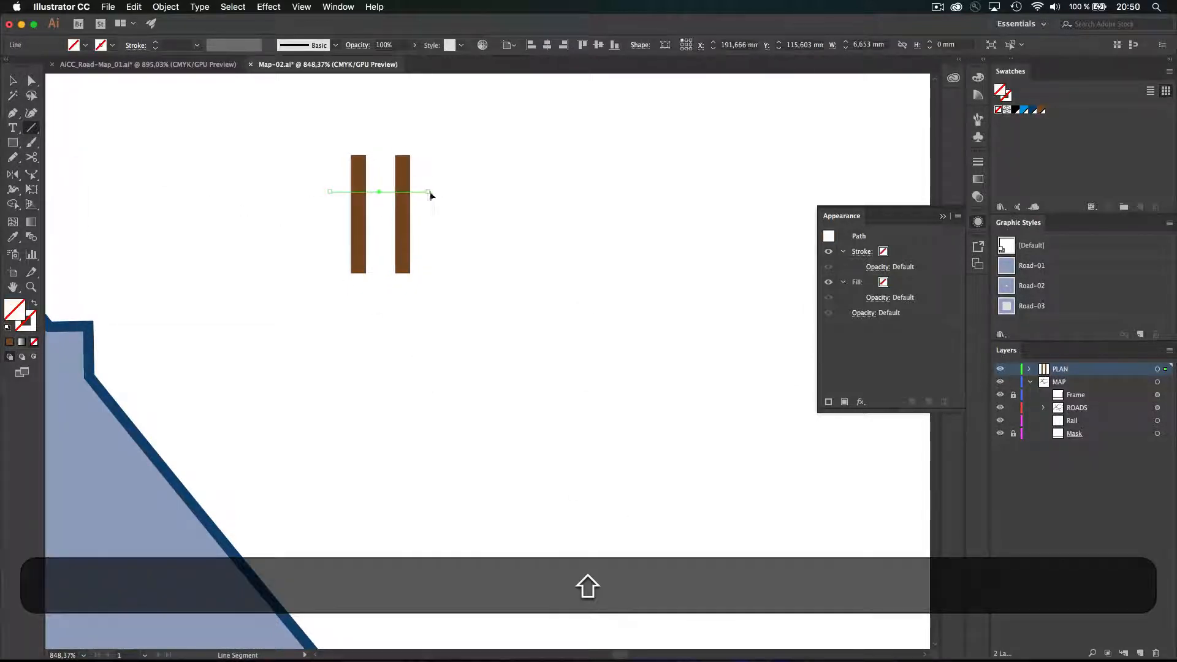
pyautogui.press('x')
pyautogui.click(1017, 110)
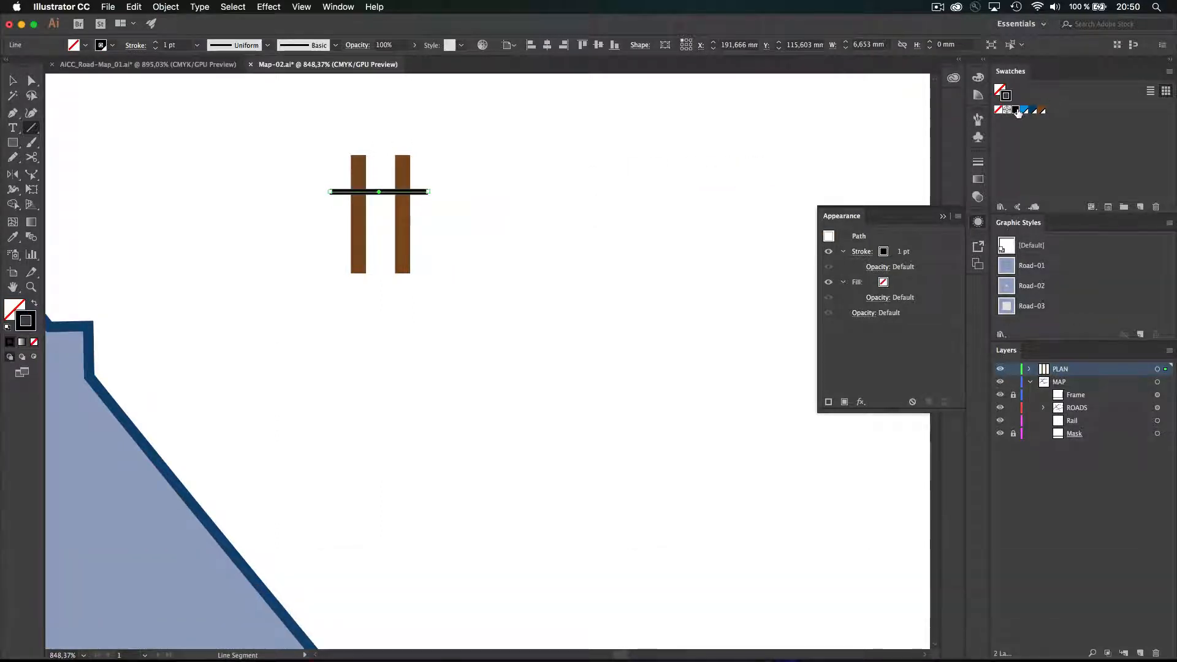
# - Stack the black rail line beneath both sleeper rectangles in the PLAN layer and duplicate it straight down near the sleepers' lower ends
pyautogui.click(1030, 369)
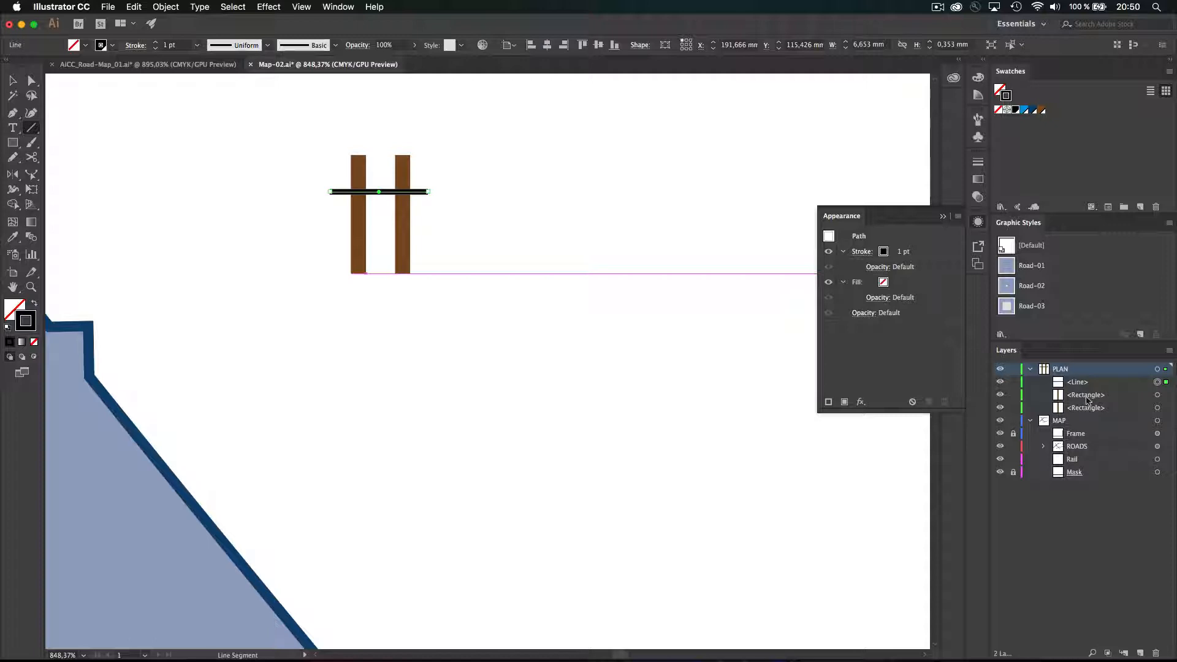
pyautogui.moveTo(1087, 382); pyautogui.dragTo(1083, 413)
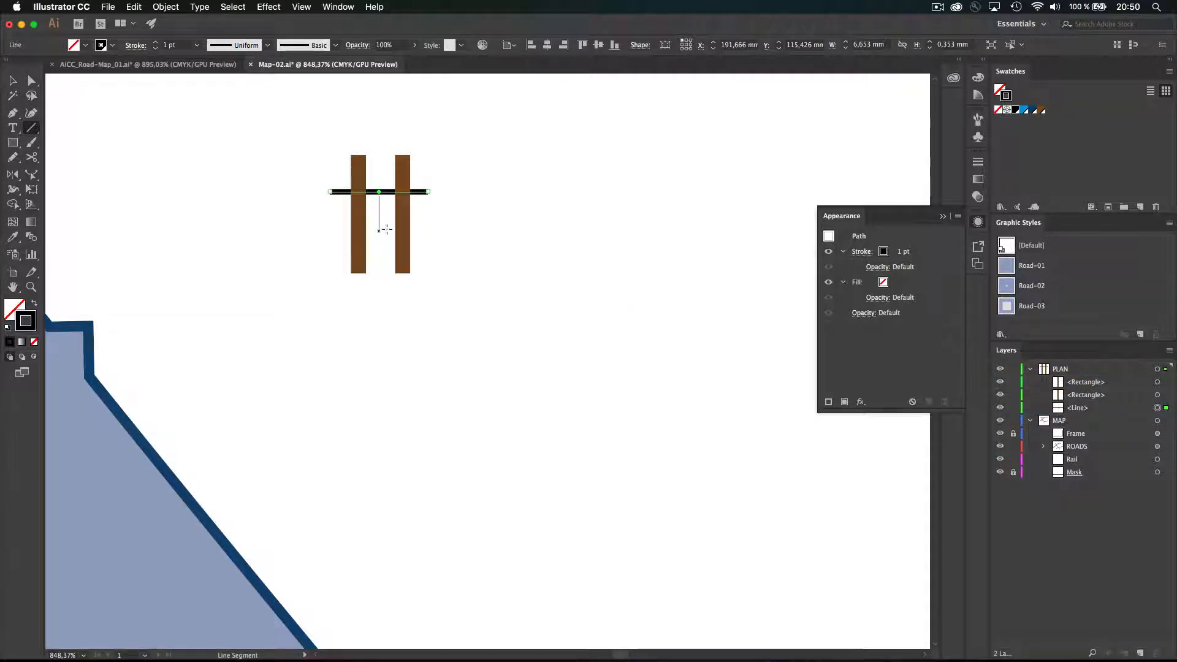
pyautogui.press('v')
pyautogui.moveTo(390, 192); pyautogui.dragTo(386, 244)
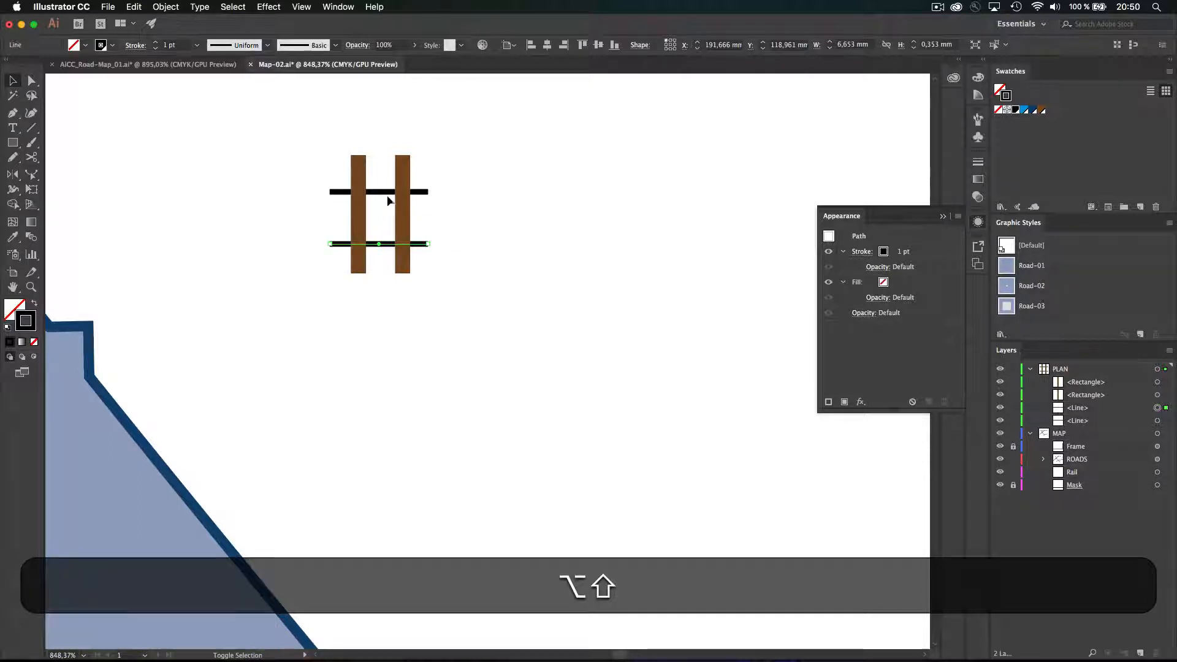
# - Group the two black rail lines and align the group with both sleepers on their vertical centres
pyautogui.keyDown('shift'); pyautogui.click(381, 192); pyautogui.keyUp('shift')
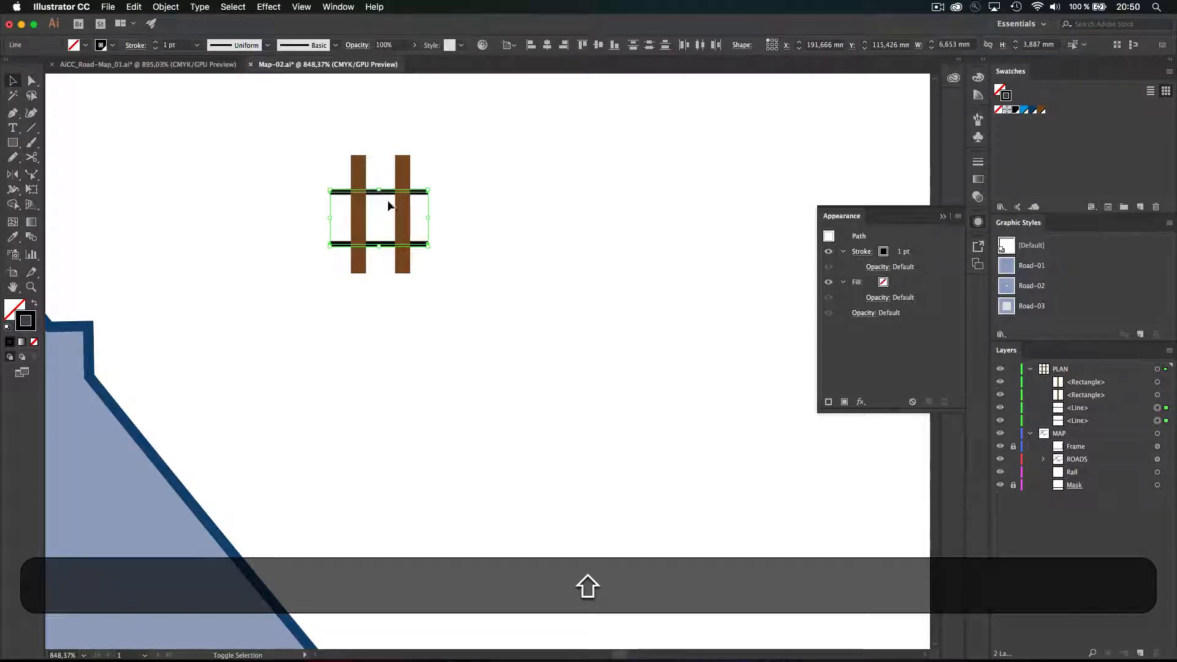
pyautogui.press('super+g')
pyautogui.moveTo(320, 150); pyautogui.dragTo(441, 290)
pyautogui.click(598, 47)
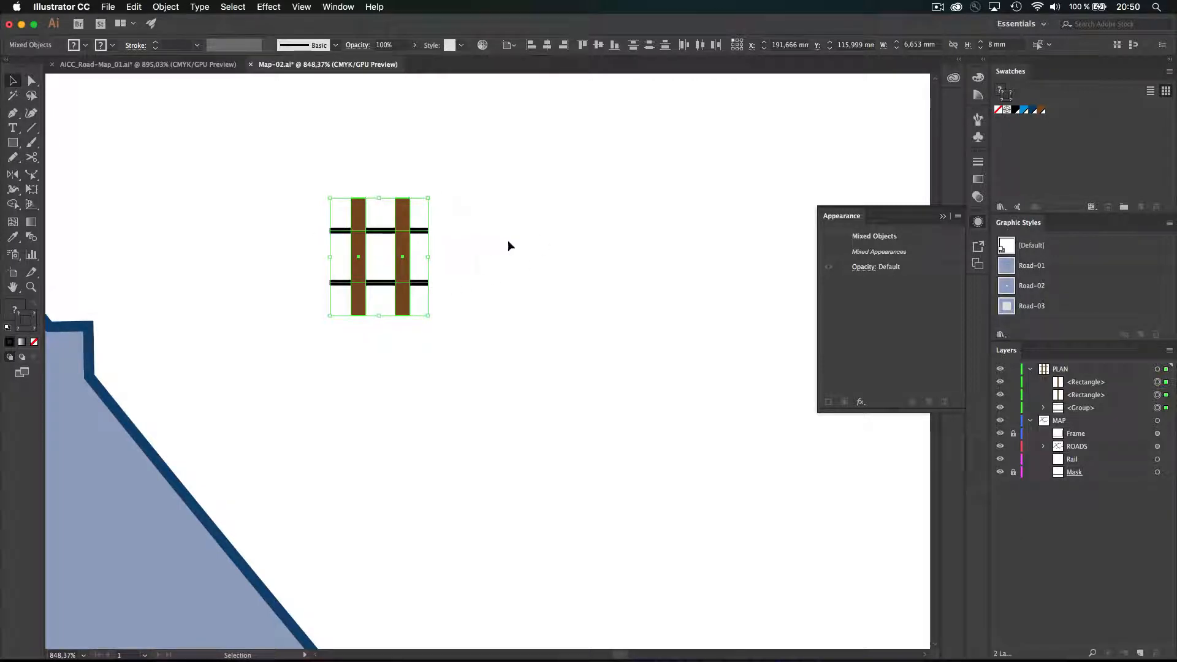
# - Start a new Pattern Brush from the selected sleepers and rails artwork
pyautogui.click(979, 118)
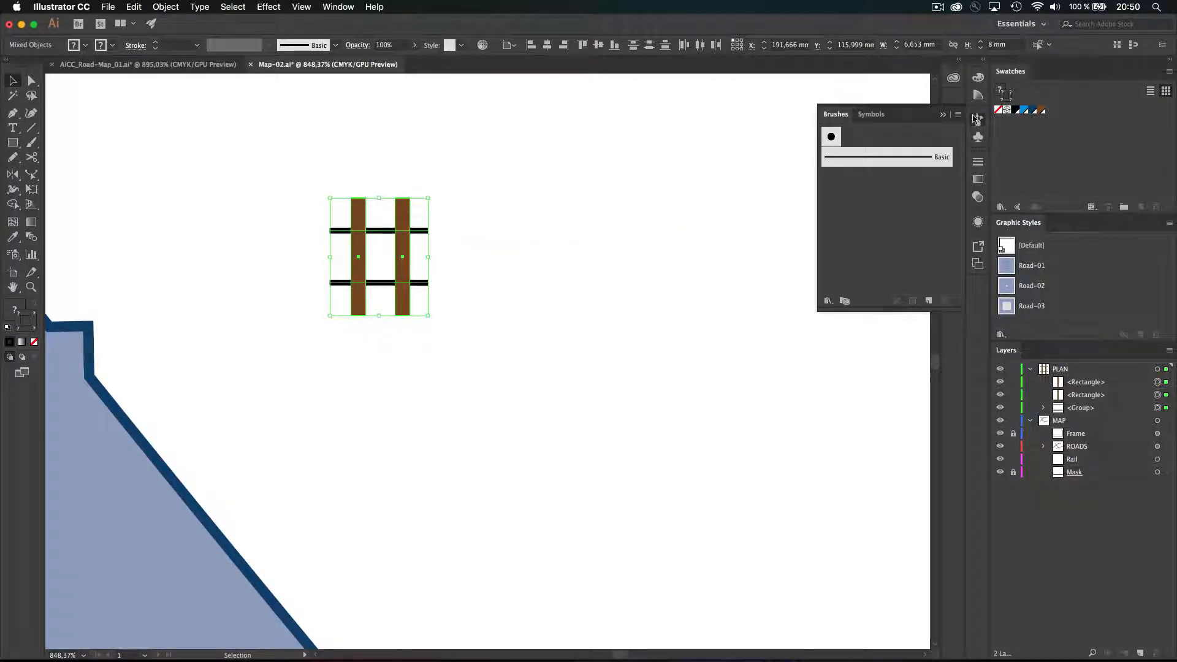
pyautogui.click(977, 120)
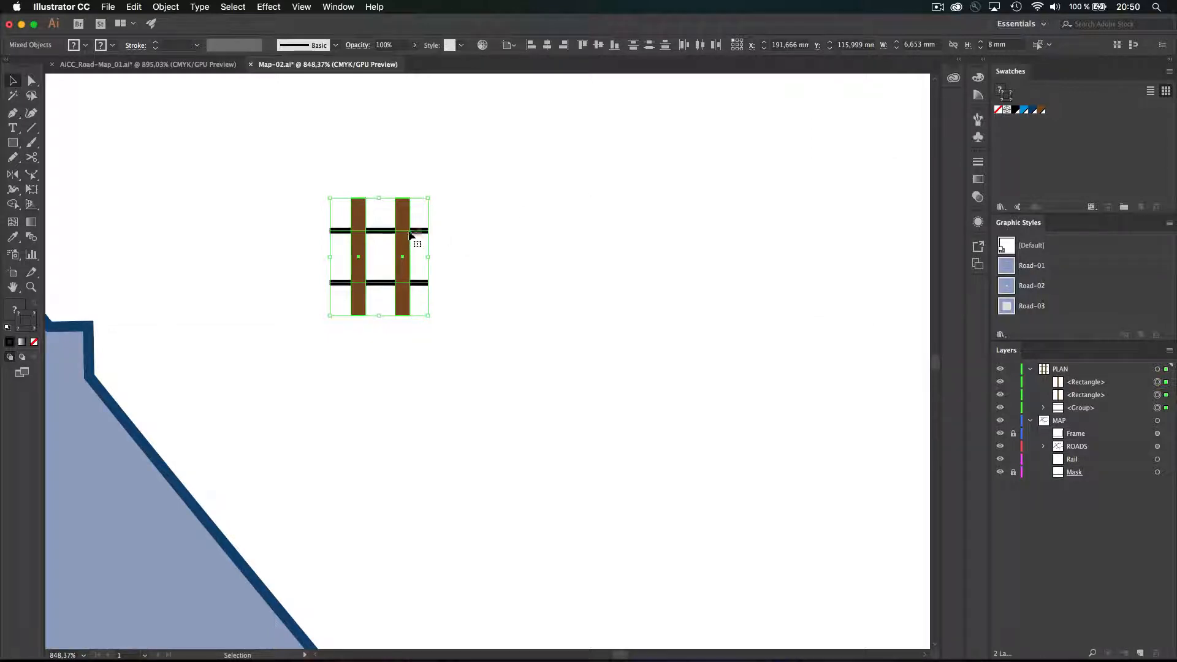
pyautogui.moveTo(404, 232)
pyautogui.mouseDown()
pyautogui.moveTo(815, 178)
pyautogui.moveTo(977, 127)
pyautogui.moveTo(896, 207)
pyautogui.mouseUp()
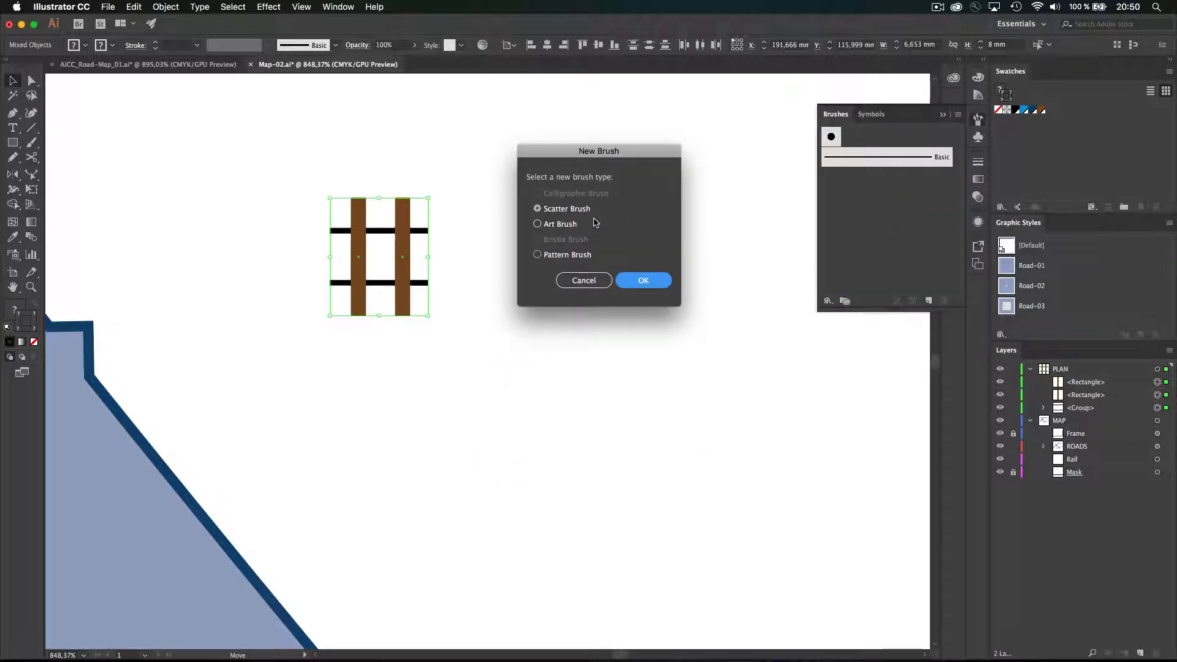
pyautogui.click(567, 256)
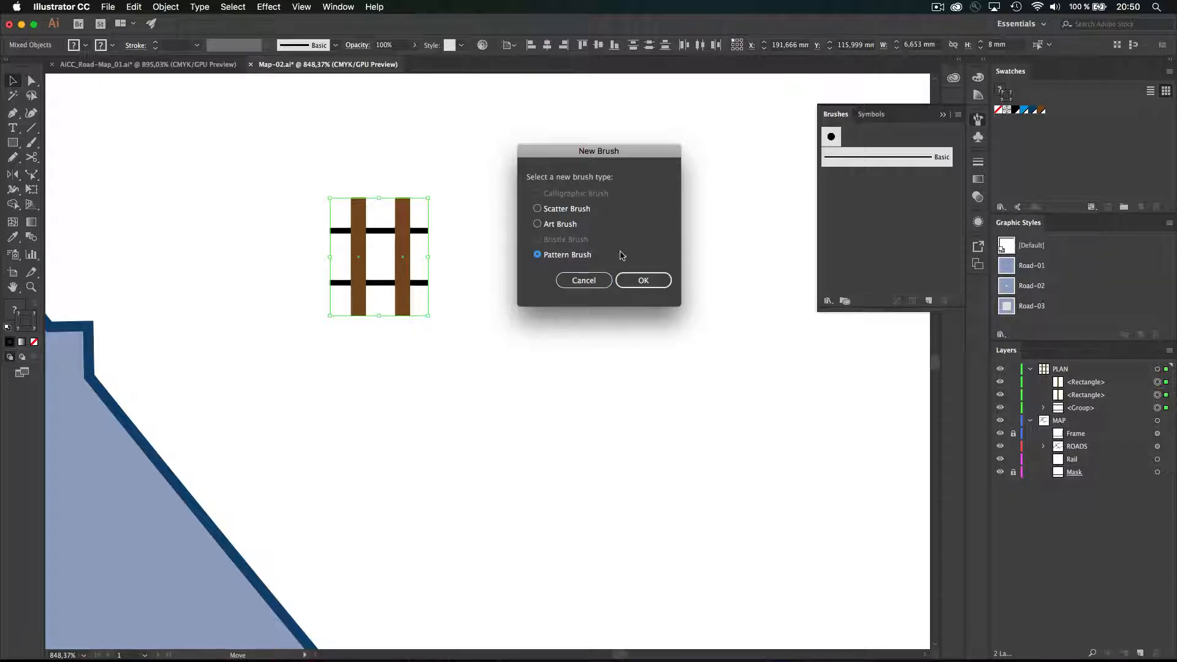
pyautogui.click(644, 281)
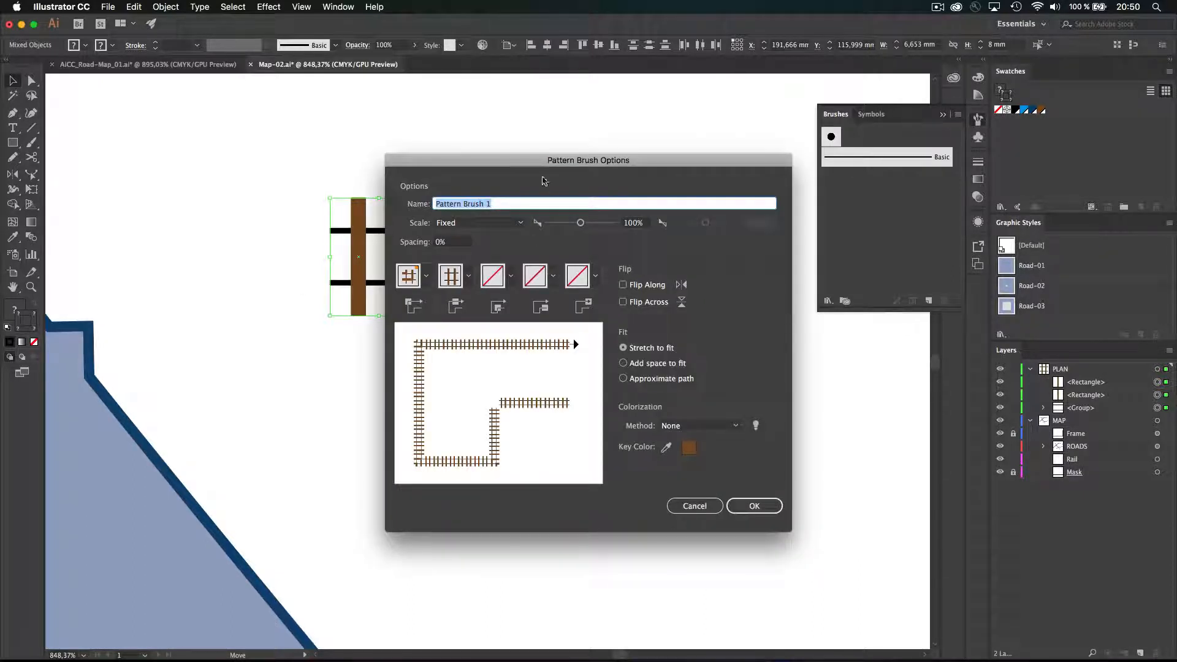
# - Toggle the auto-generated corner tiles off and on, and set the outer corner tile back to Auto-Sliced
pyautogui.moveTo(545, 181); pyautogui.dragTo(645, 112)
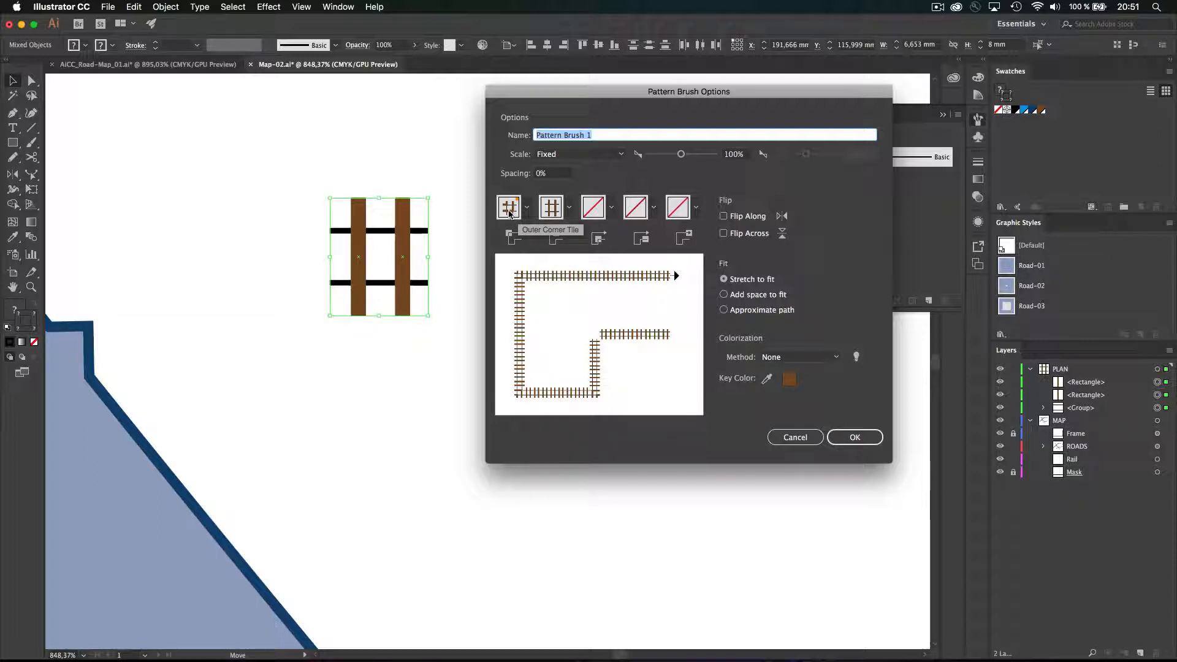
pyautogui.click(527, 210)
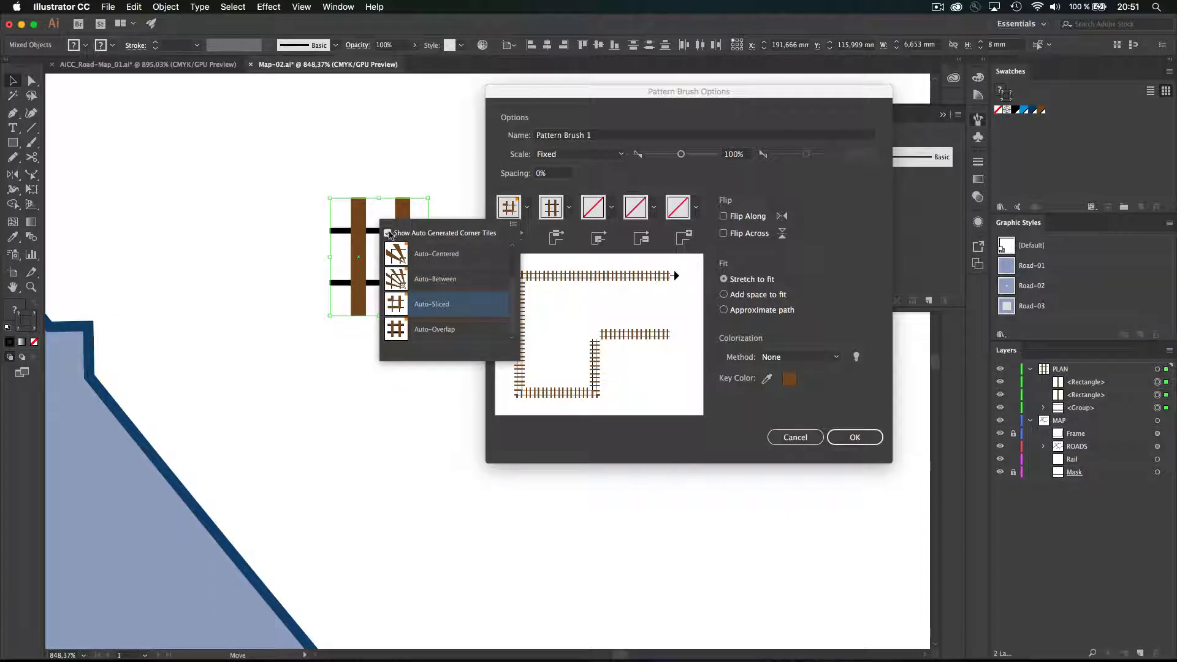
pyautogui.click(387, 233)
pyautogui.click(388, 233)
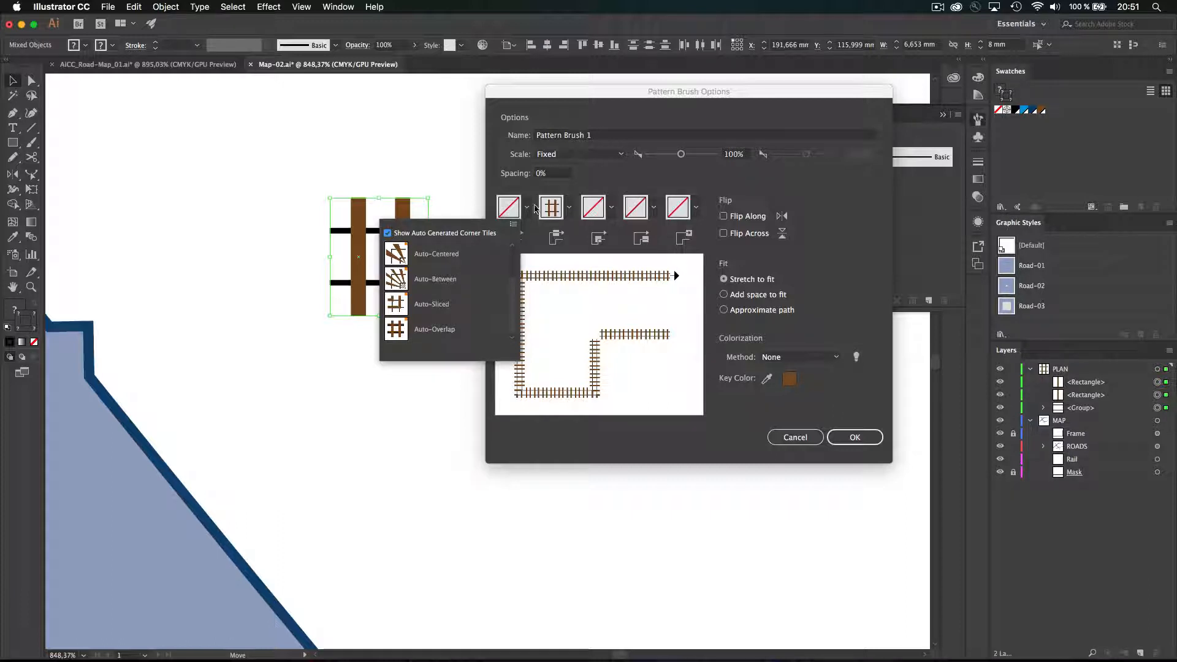
pyautogui.click(526, 208)
pyautogui.click(525, 209)
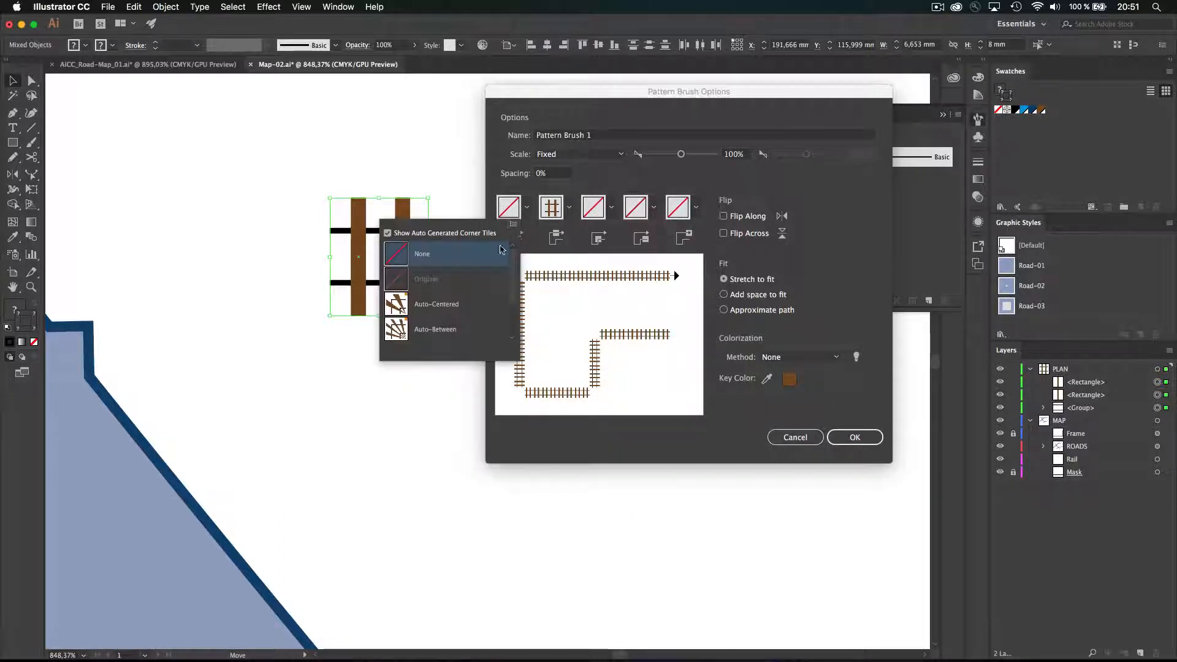
pyautogui.scroll(-2, 454, 303)
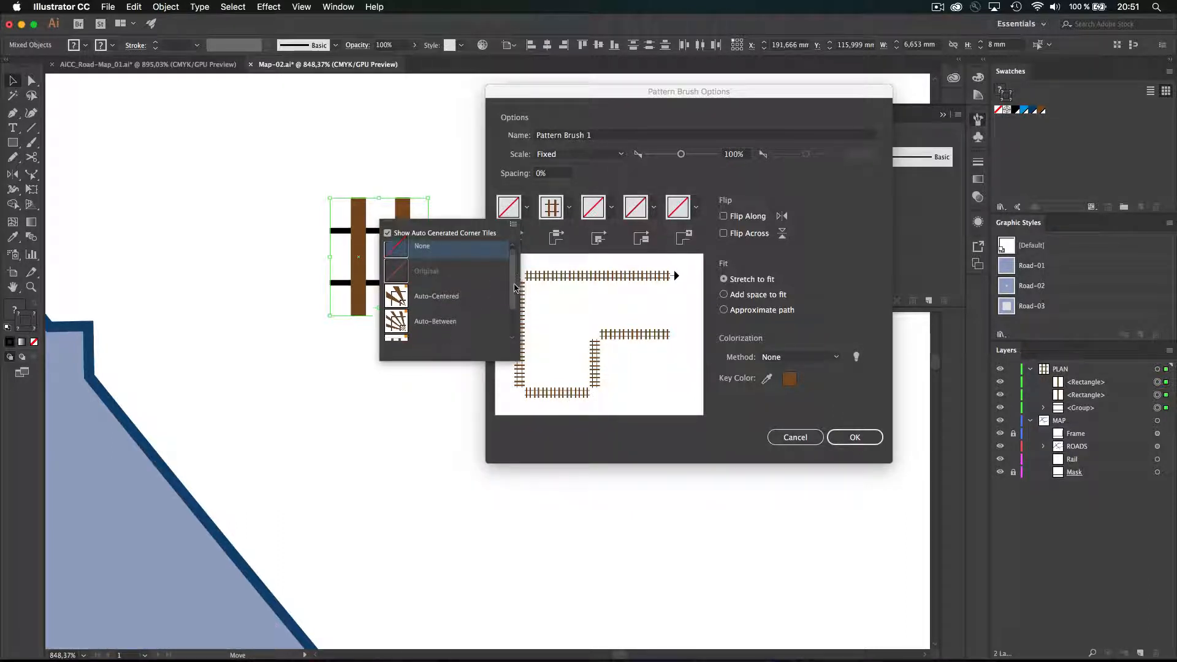
pyautogui.click(440, 309)
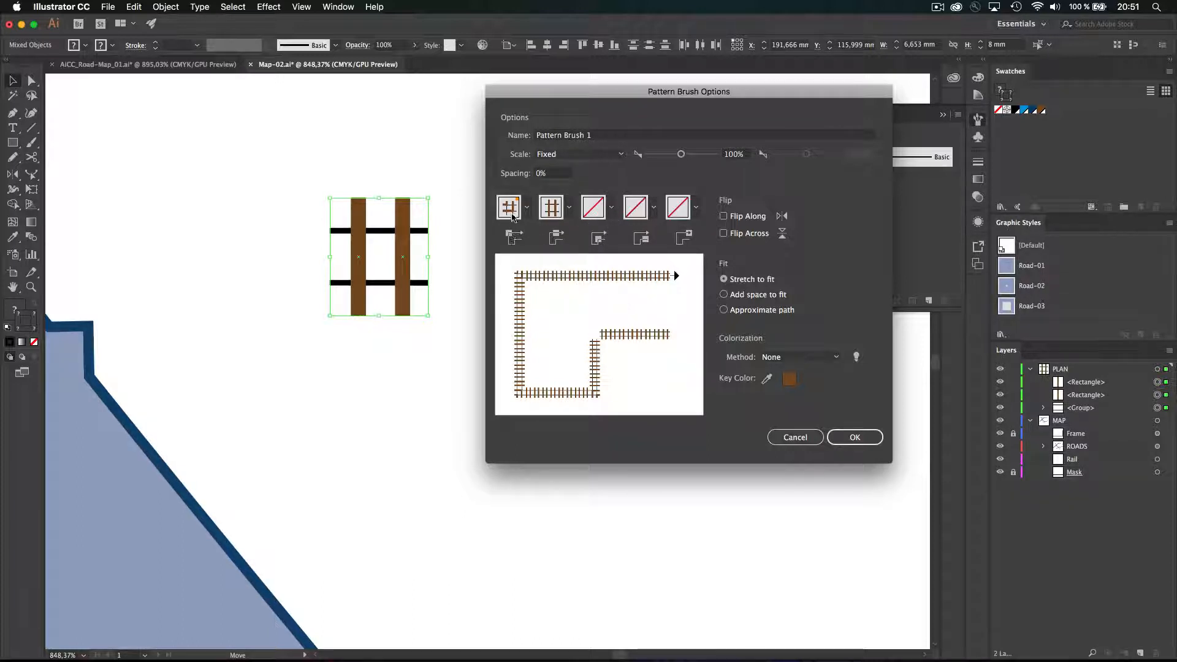
# - Set the inner corner tile to Auto-Sliced, leave the start and end tiles as None, and create the pattern brush
pyautogui.click(612, 209)
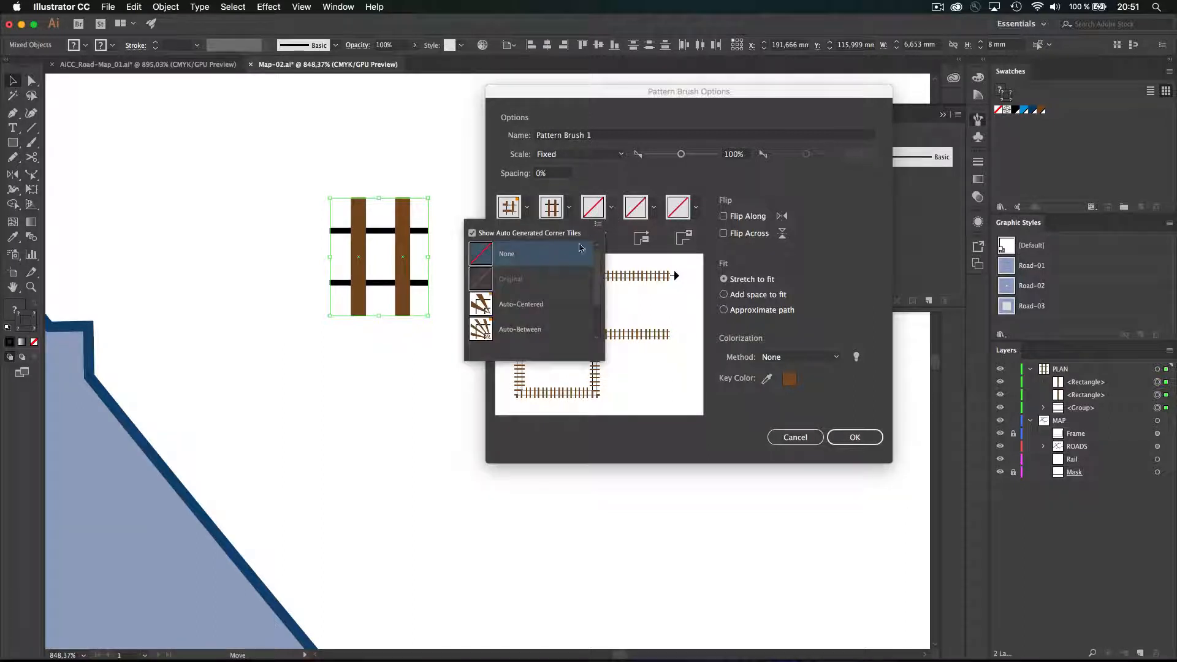
pyautogui.scroll(-1, 599, 305)
pyautogui.click(537, 315)
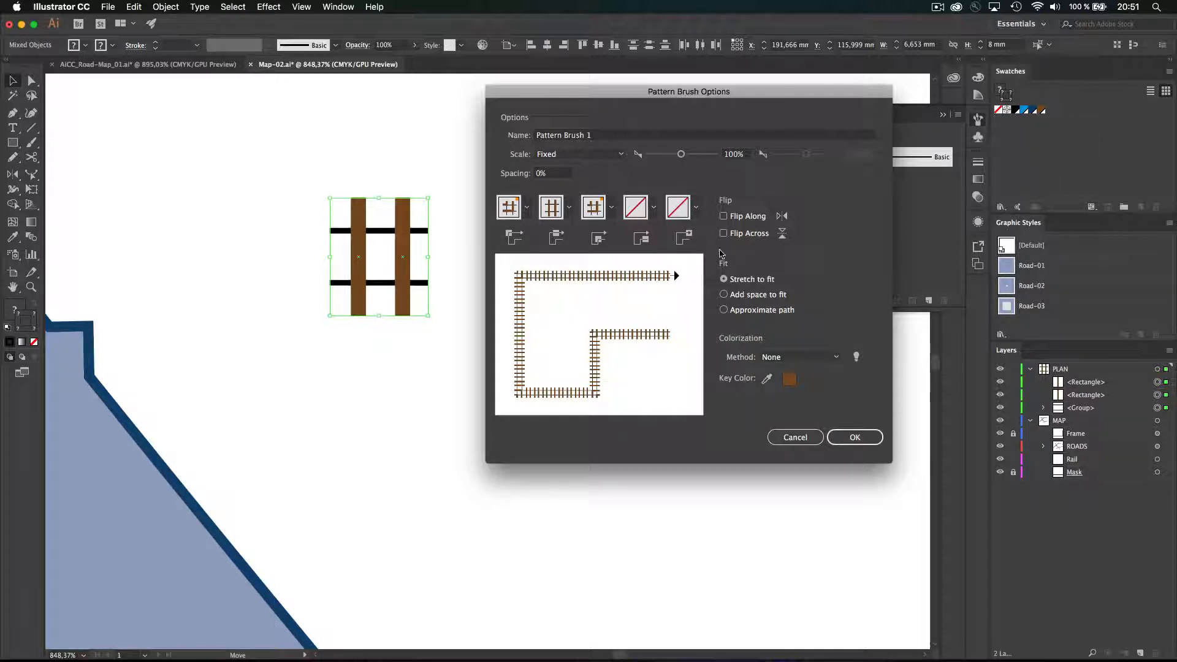
pyautogui.click(653, 208)
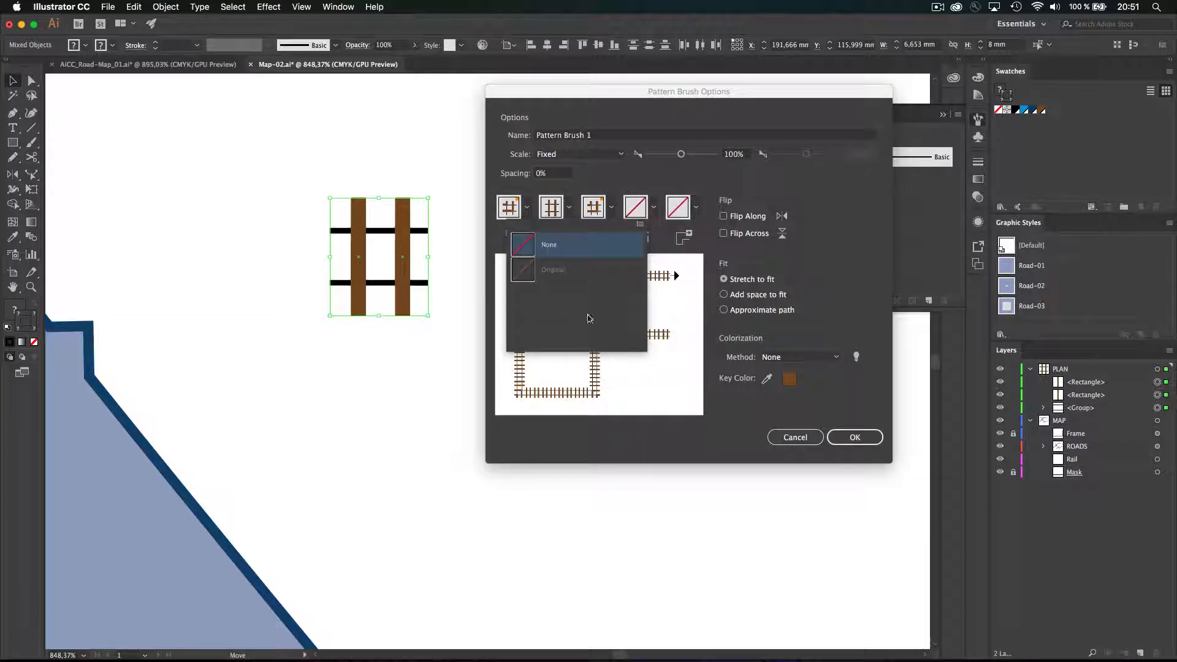
pyautogui.click(795, 257)
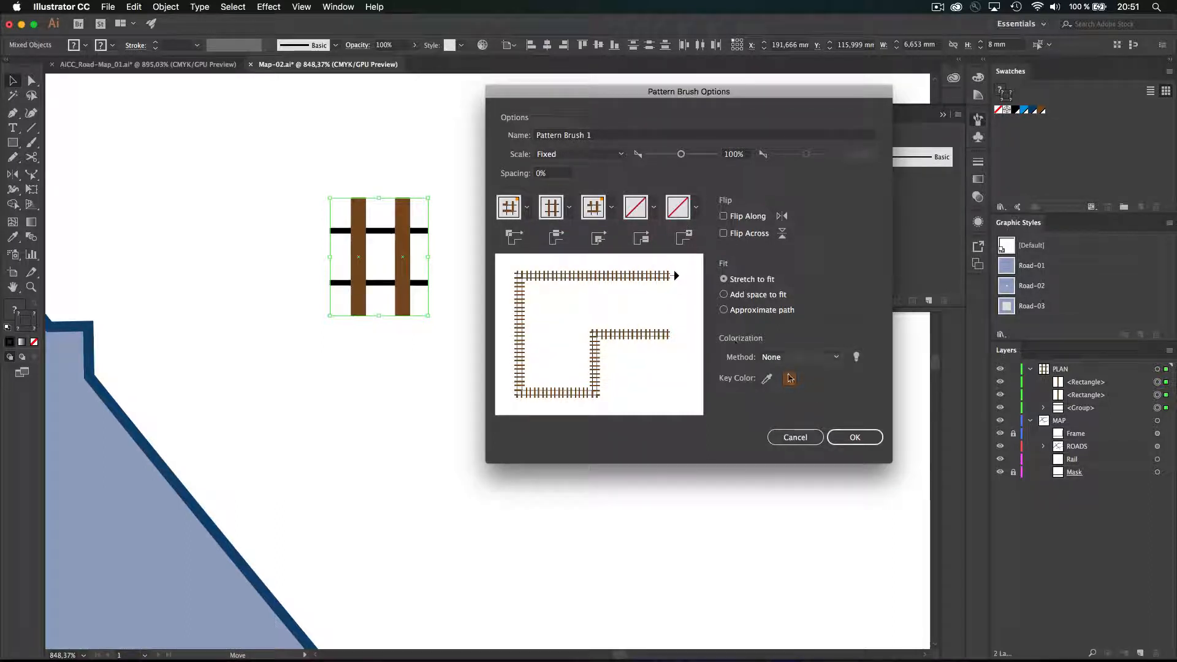
pyautogui.click(857, 437)
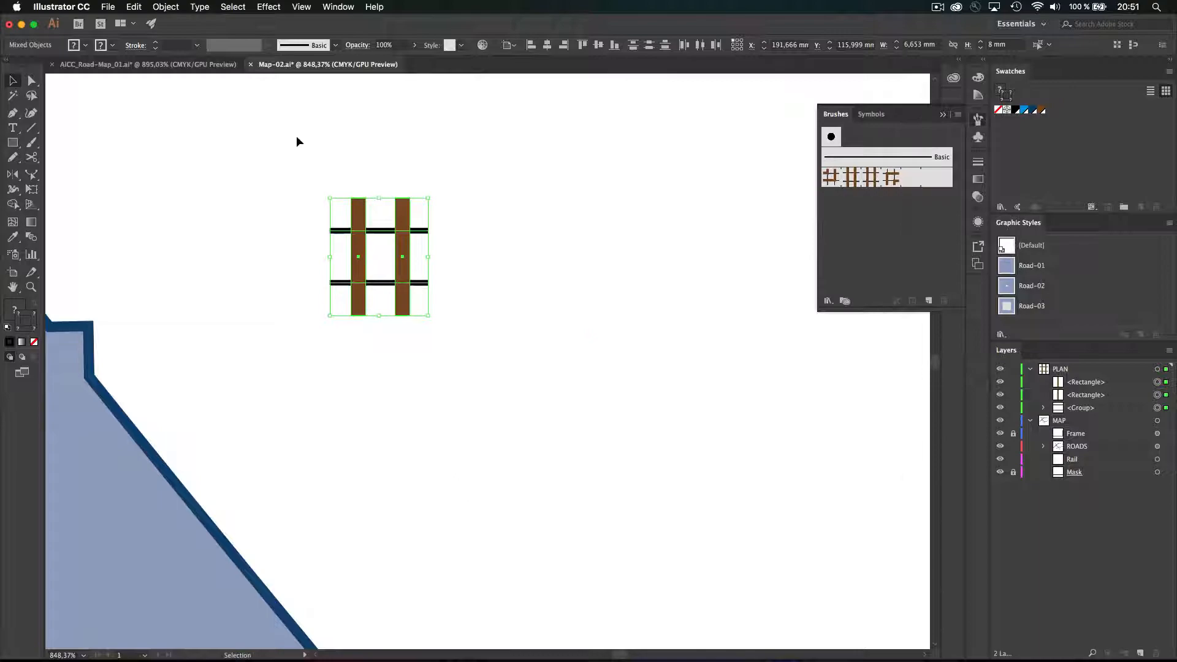
# - In AiCC_Road-Map_01.ai, examine the railway bridge over the road and the tile options of its Rail_02 pattern brush
pyautogui.click(209, 67)
pyautogui.press('super+minus')
pyautogui.press('super+minus')
pyautogui.press('super+minus')
pyautogui.press('super+minus')
pyautogui.press('super+minus')
pyautogui.press('super+minus')
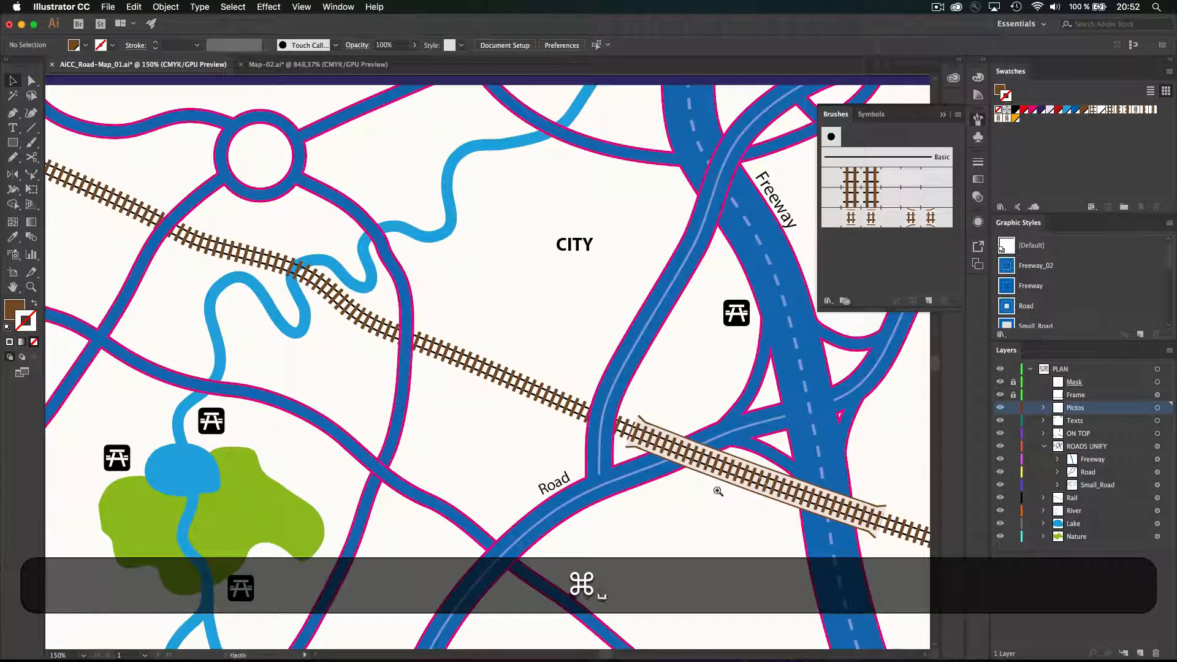
pyautogui.moveTo(636, 451); pyautogui.dragTo(721, 357)
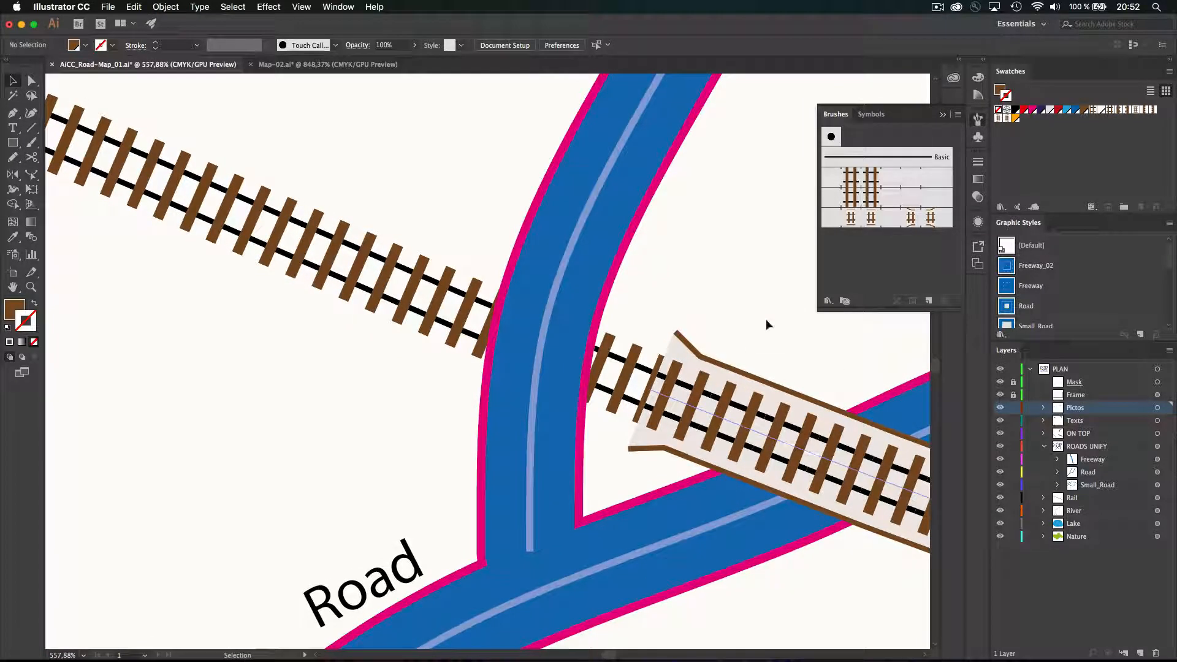
pyautogui.press('super+shift+a')
pyautogui.doubleClick(907, 219)
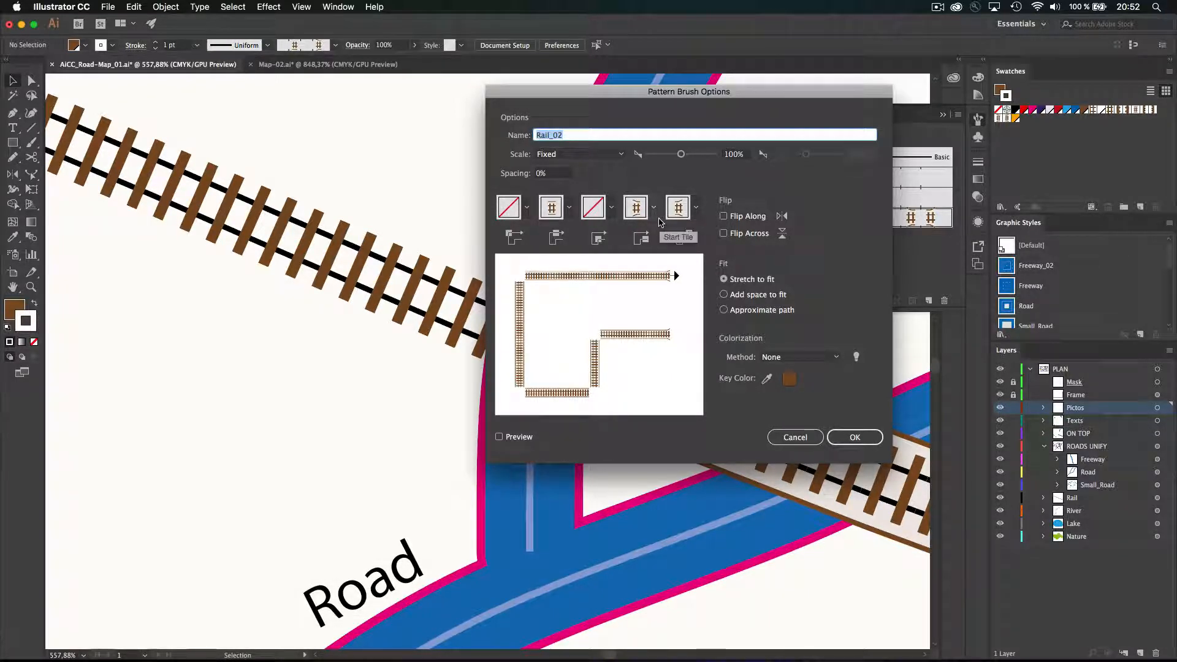
pyautogui.click(791, 437)
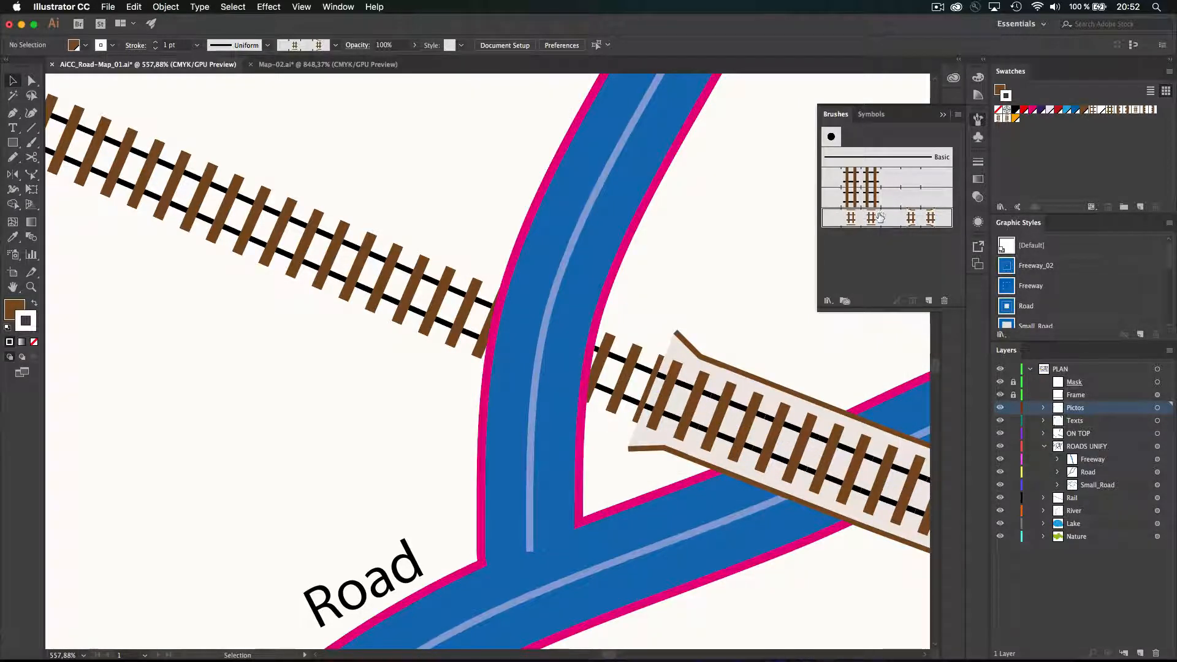
# - Switch to Map-02.ai and delete the selected sleepers and rails artwork
pyautogui.click(929, 301)
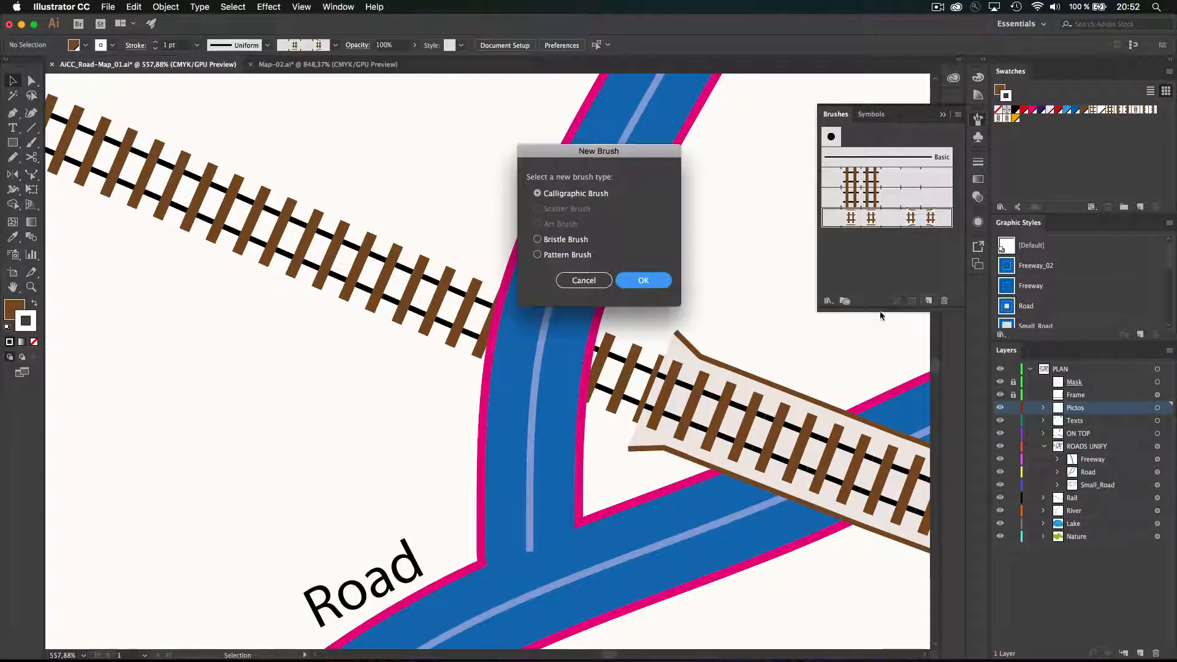
pyautogui.click(582, 280)
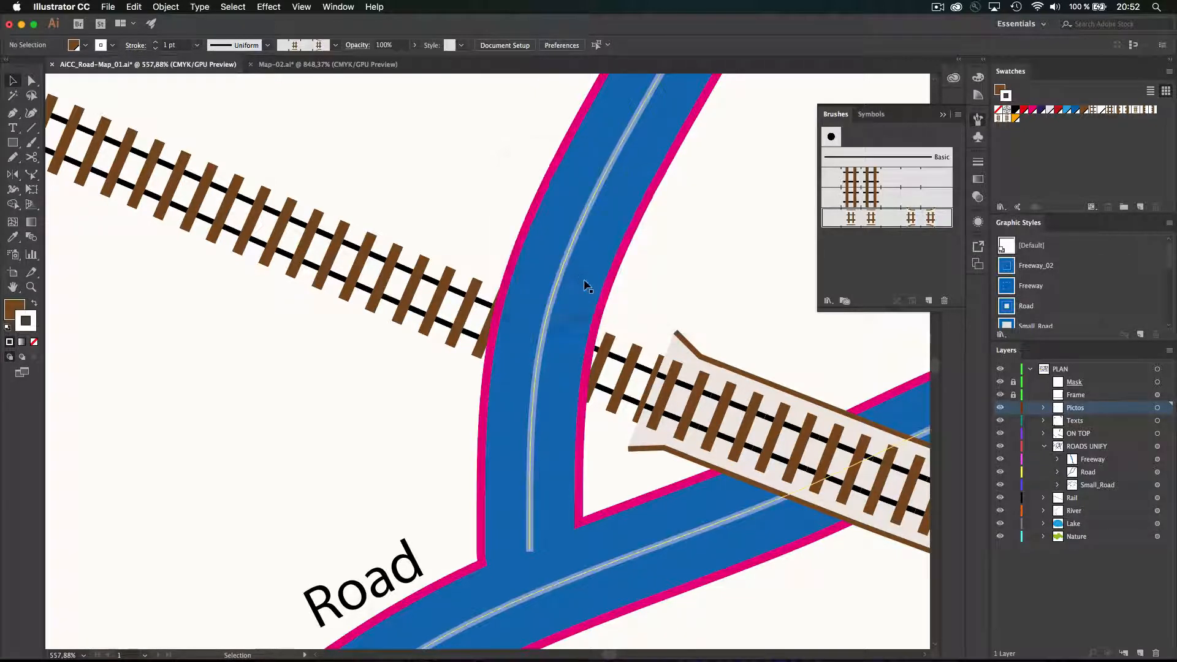
pyautogui.click(331, 65)
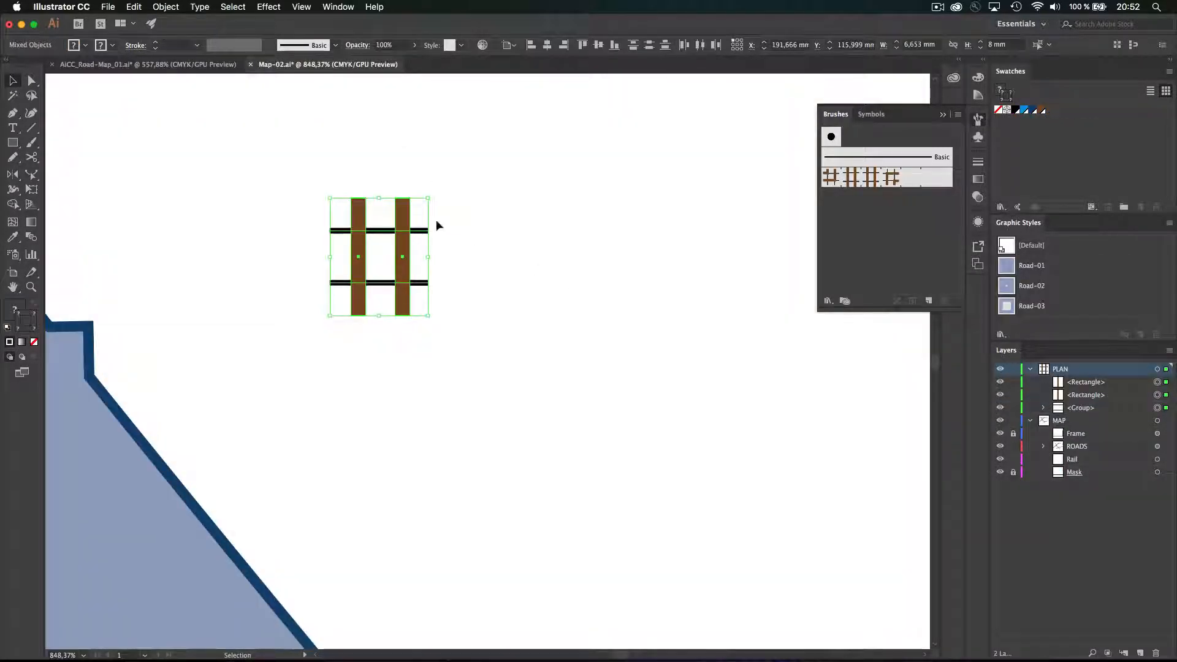
pyautogui.press('BackSpace')
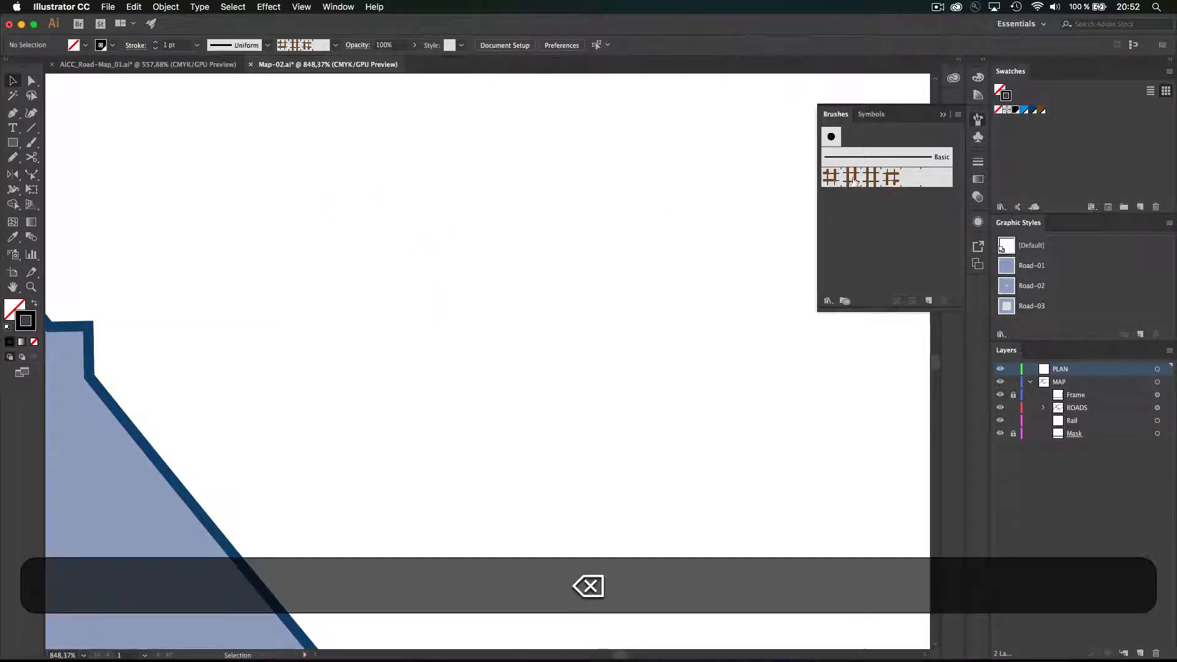
pyautogui.press('super+minus')
pyautogui.press('super+minus')
pyautogui.press('super+minus')
pyautogui.press('super+minus')
pyautogui.press('super+minus')
pyautogui.press('super+minus')
pyautogui.press('super+minus')
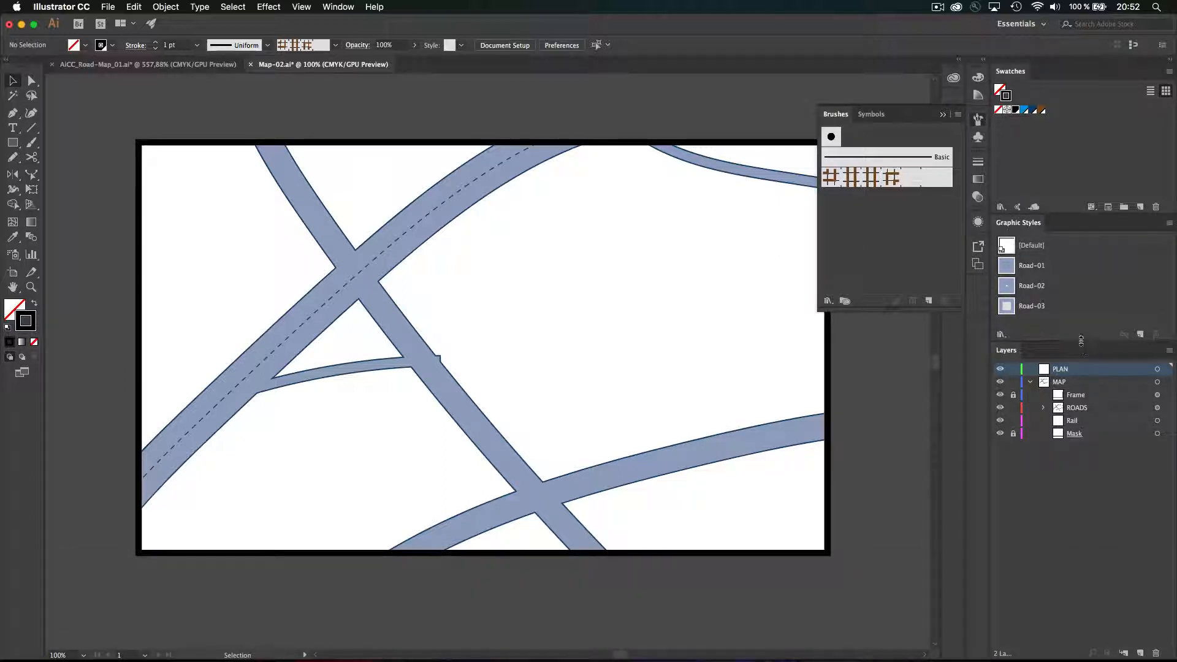
# - Draw a slanted line about 104 mm wide and 35 mm high on the PLAN layer and apply the railway pattern brush to it
pyautogui.moveTo(1088, 345); pyautogui.dragTo(1086, 378)
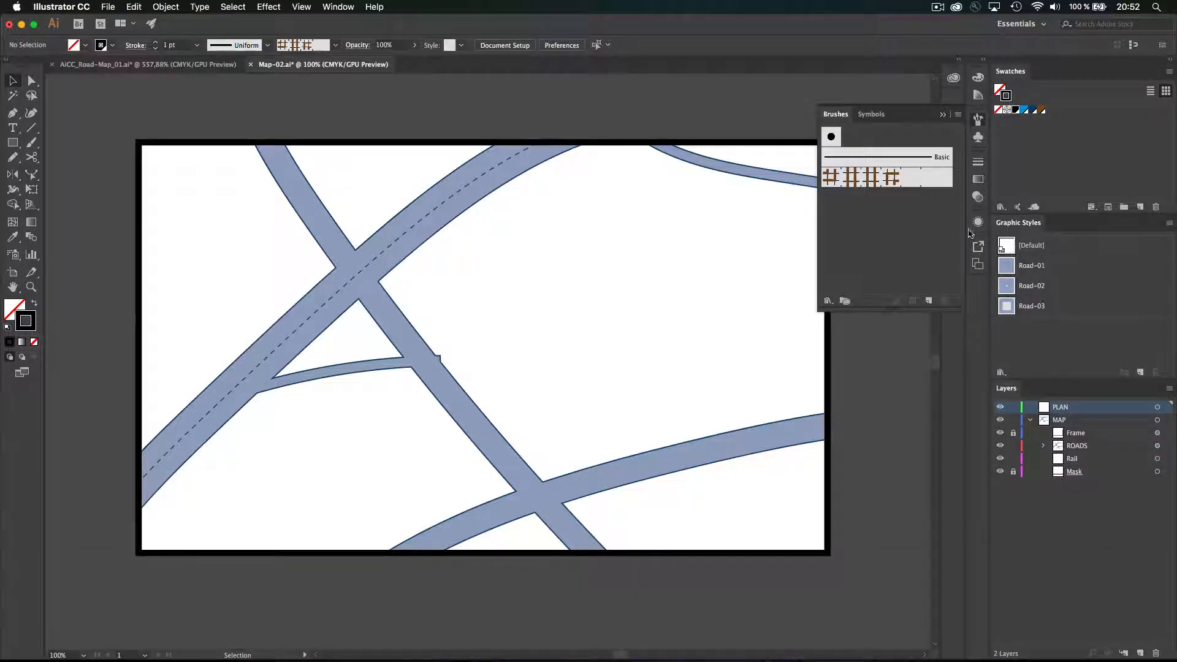
pyautogui.click(978, 222)
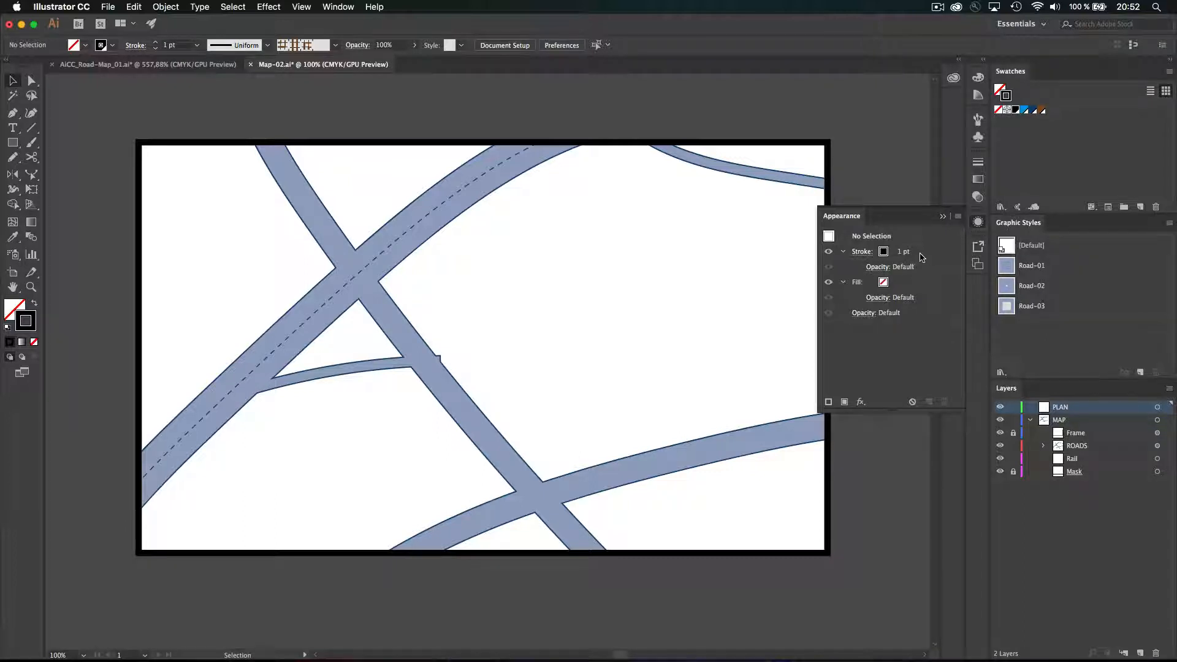
pyautogui.click(937, 255)
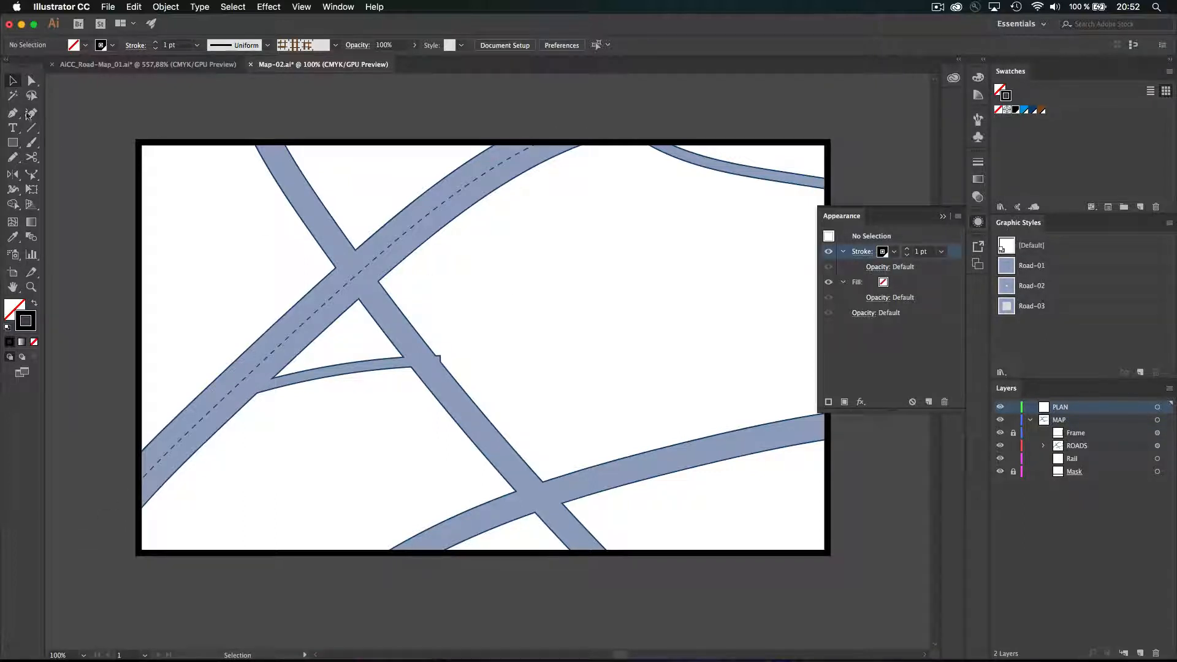
pyautogui.press('\\')
pyautogui.moveTo(557, 338); pyautogui.dragTo(737, 277)
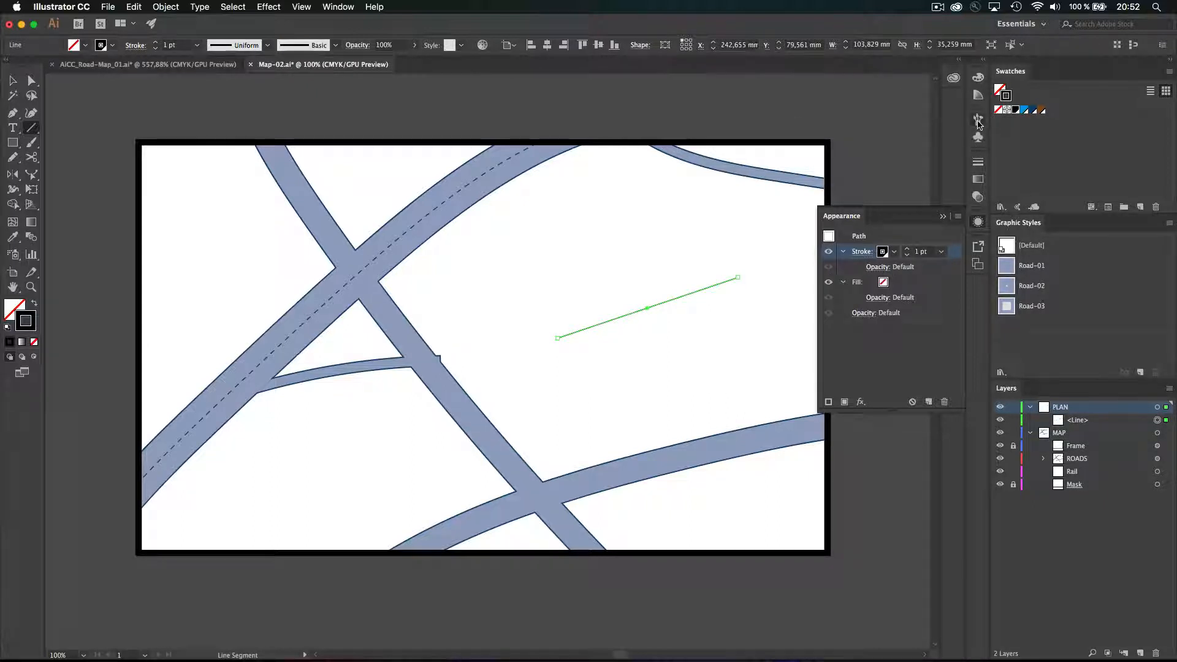
pyautogui.click(979, 119)
pyautogui.click(889, 180)
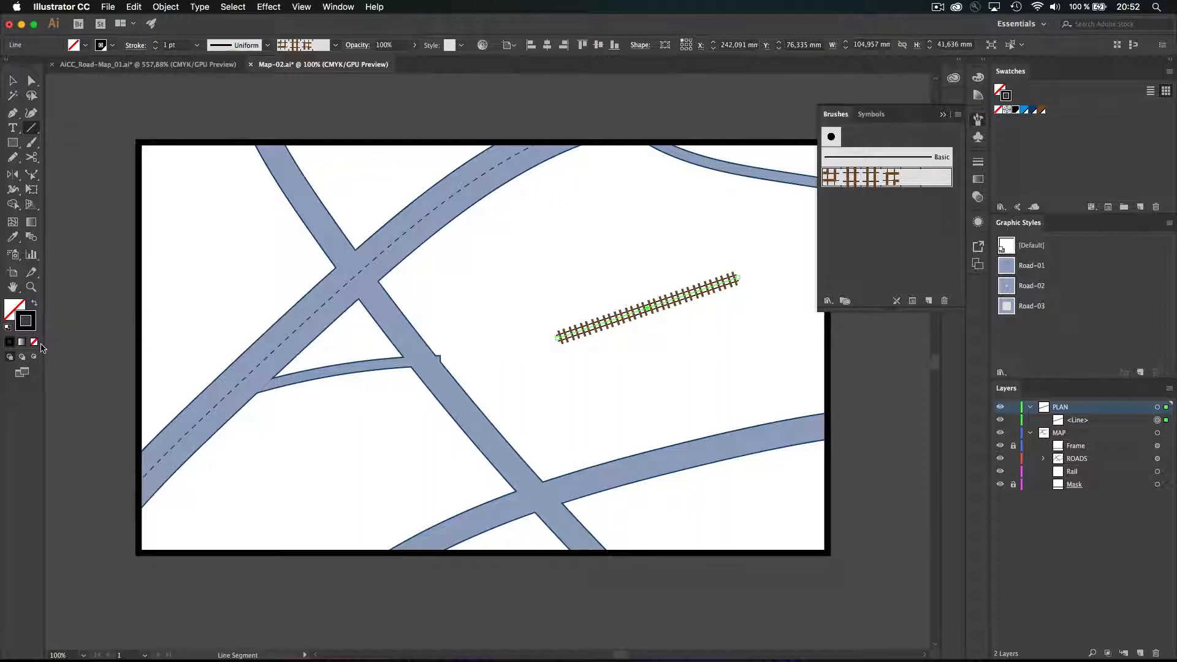
# - Save the railway line's appearance as a new graphic style named Train
pyautogui.click(979, 222)
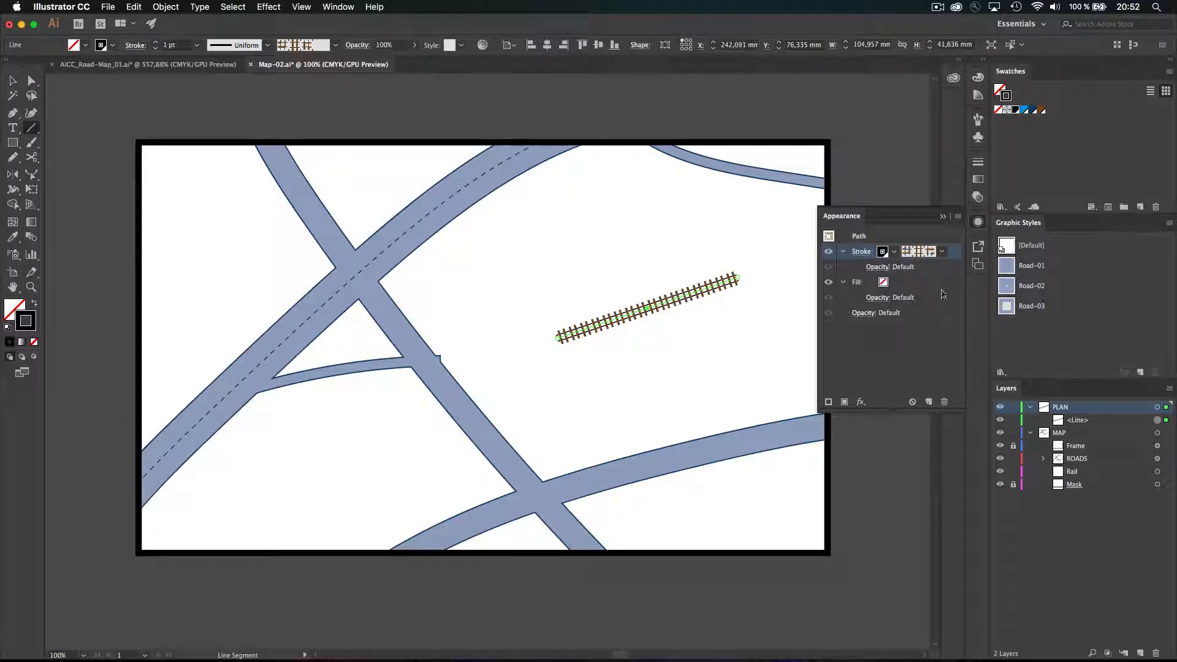
pyautogui.click(1140, 372)
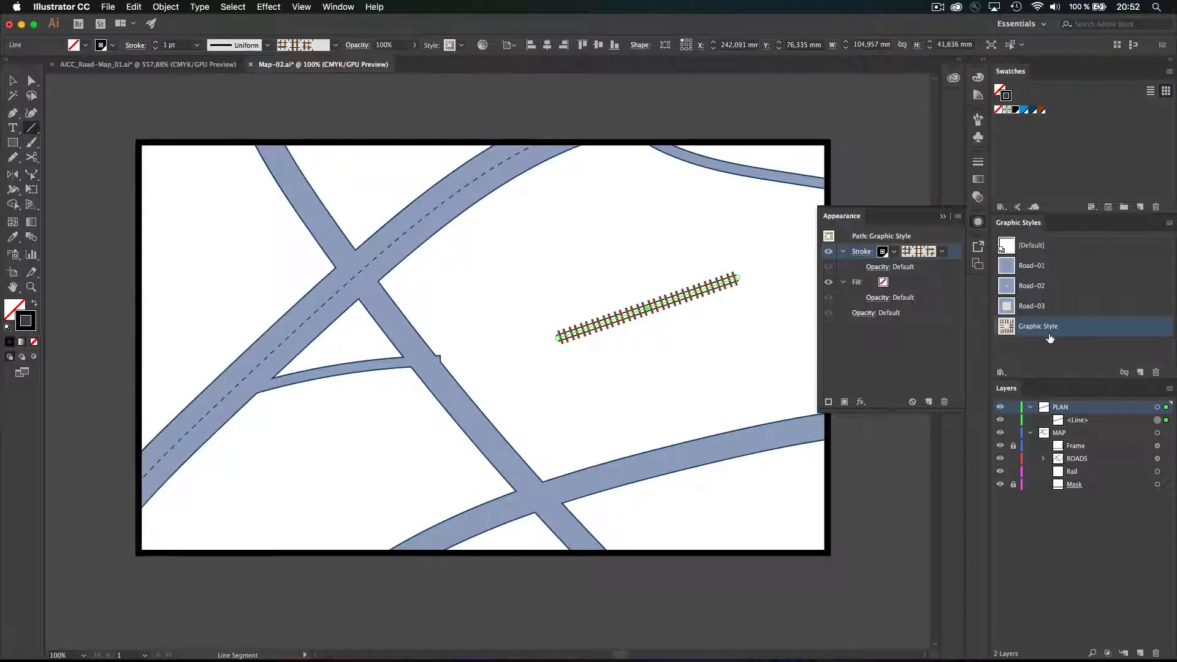
pyautogui.doubleClick(1042, 327)
pyautogui.write('T')
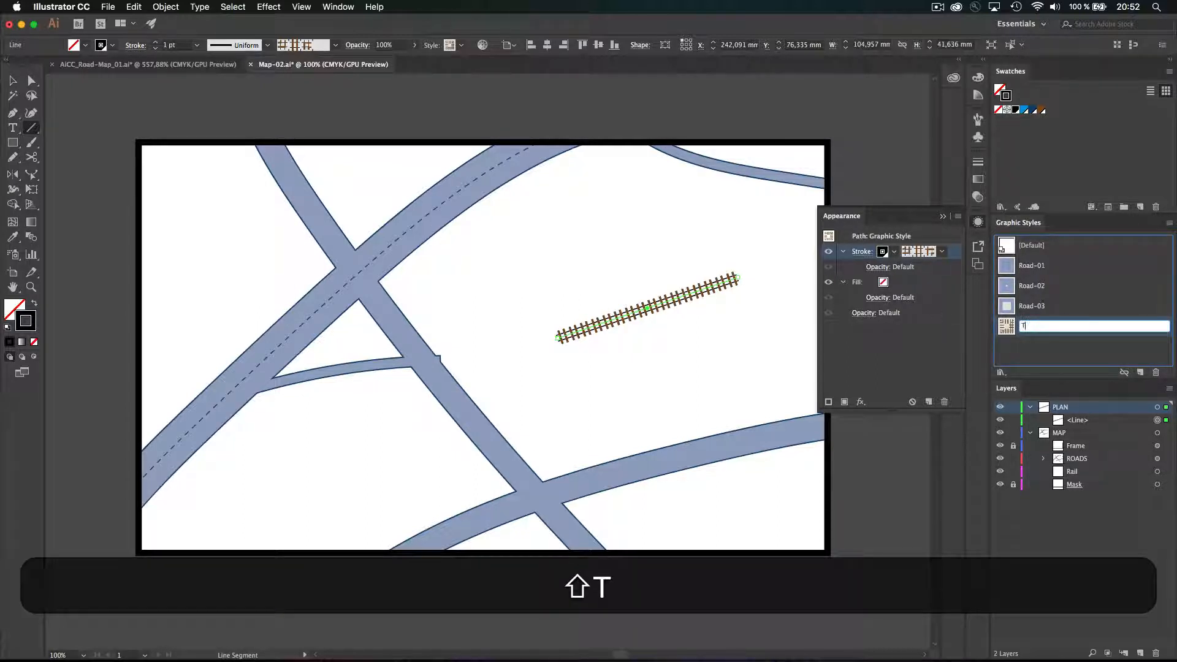
pyautogui.write('rain')
pyautogui.press('Return')
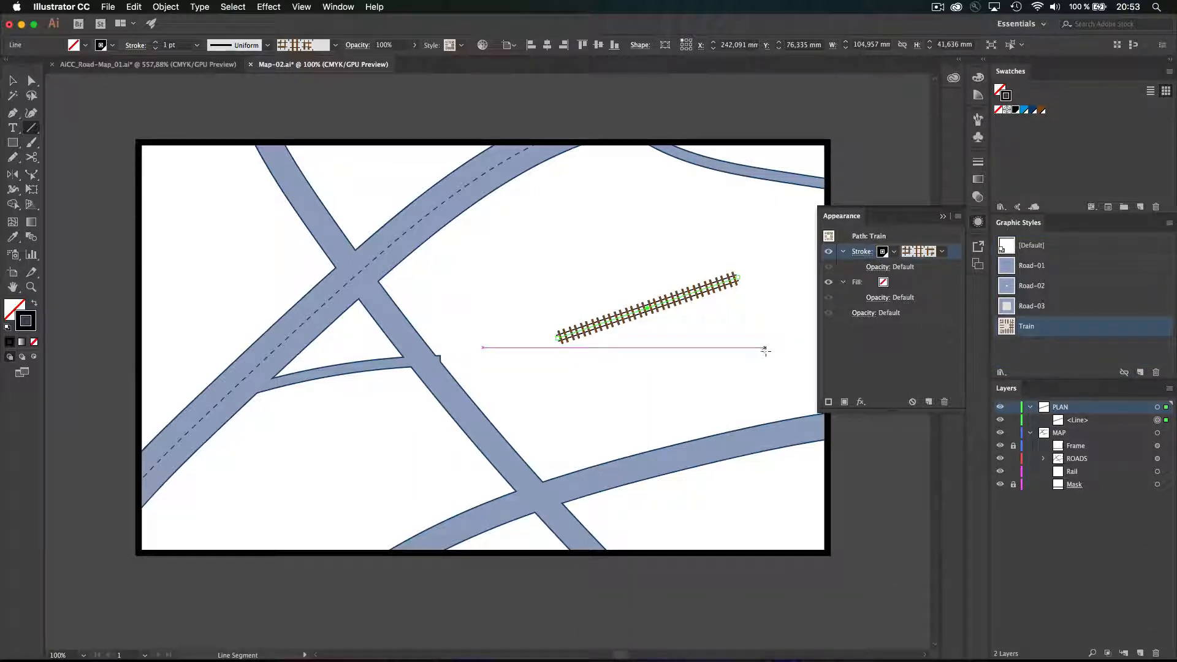
# - Delete the sample railway line and apply the Train graphic style to the whole Rail layer
pyautogui.press('BackSpace')
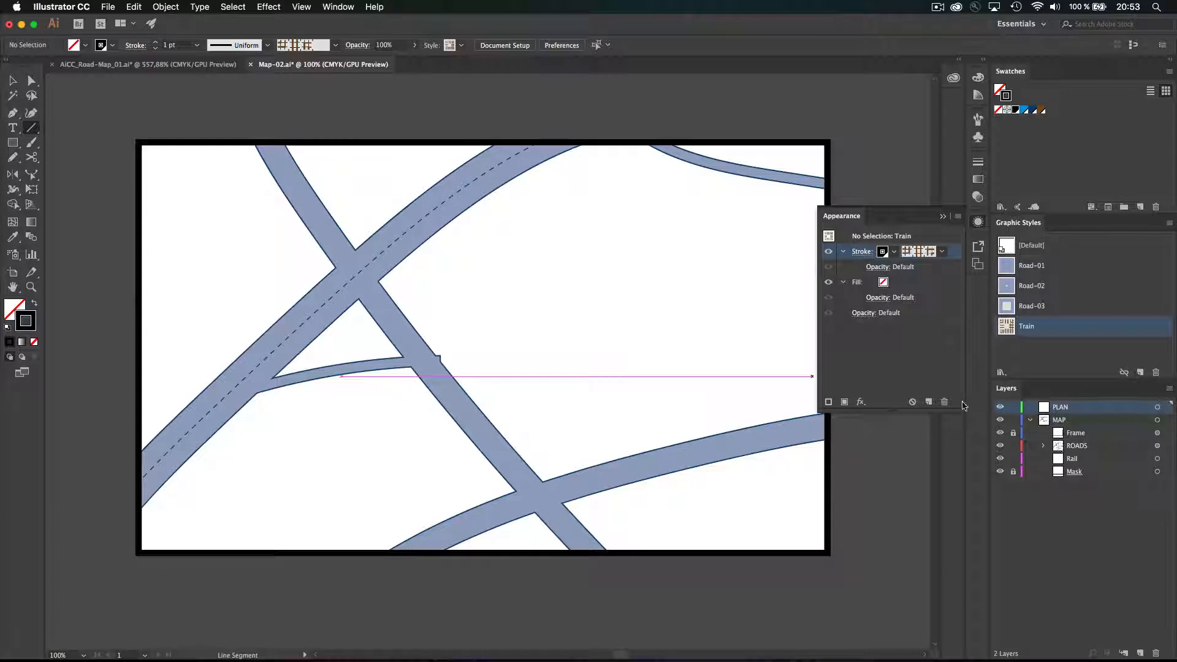
pyautogui.click(1072, 461)
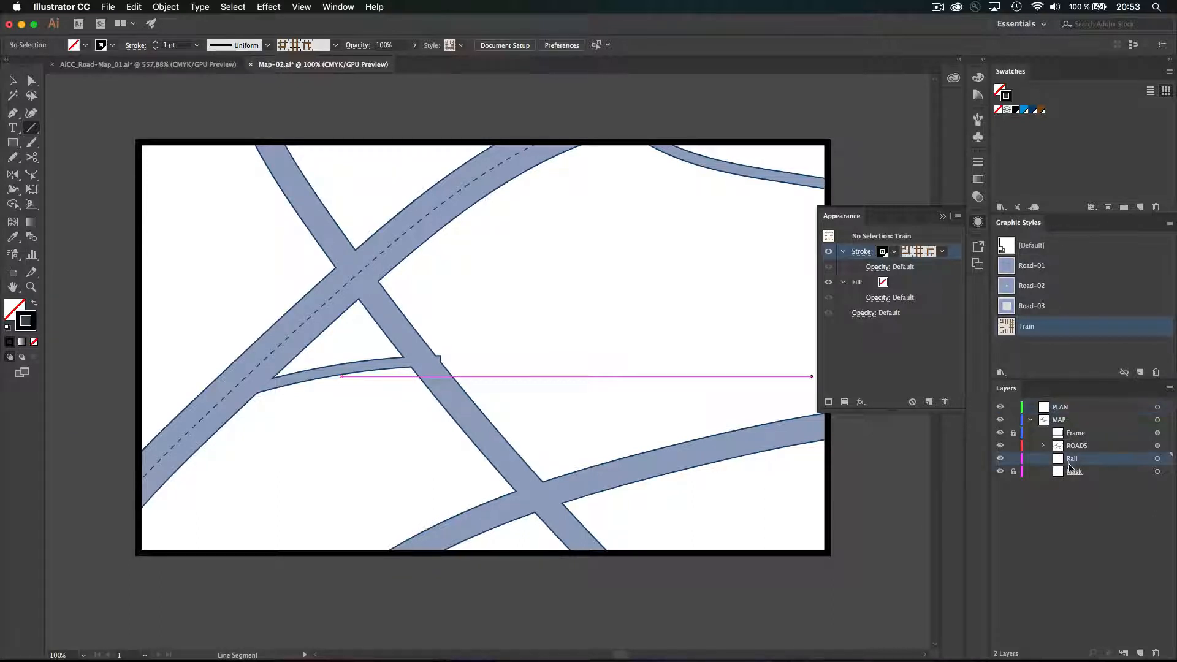
pyautogui.click(1158, 458)
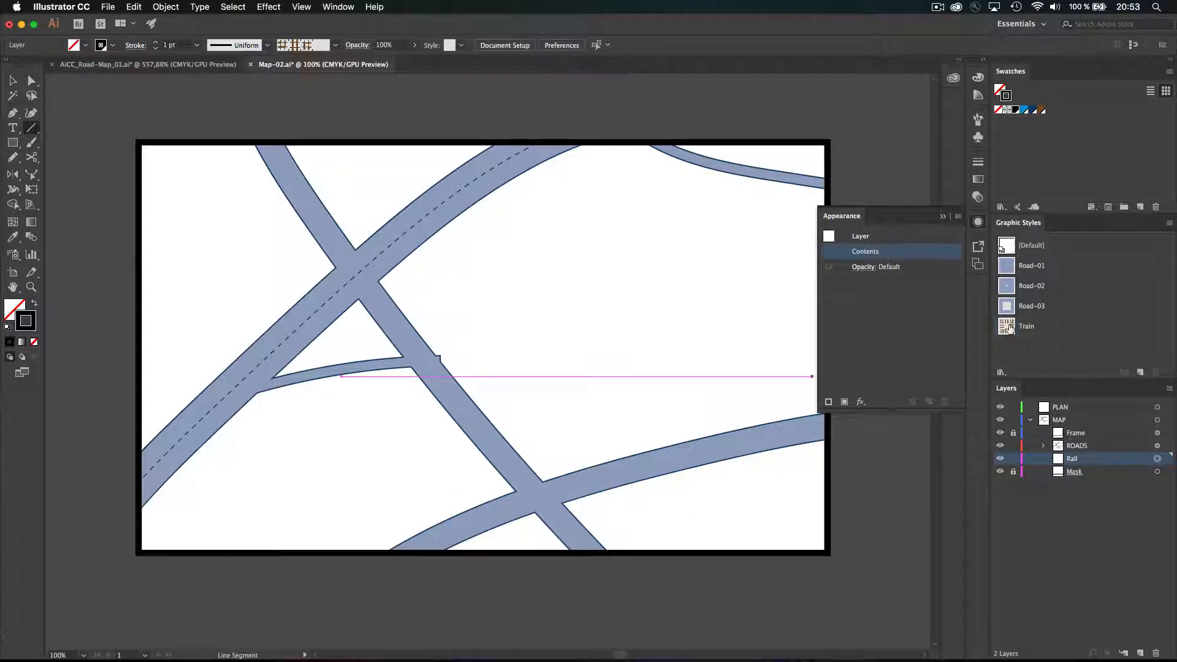
pyautogui.click(1018, 331)
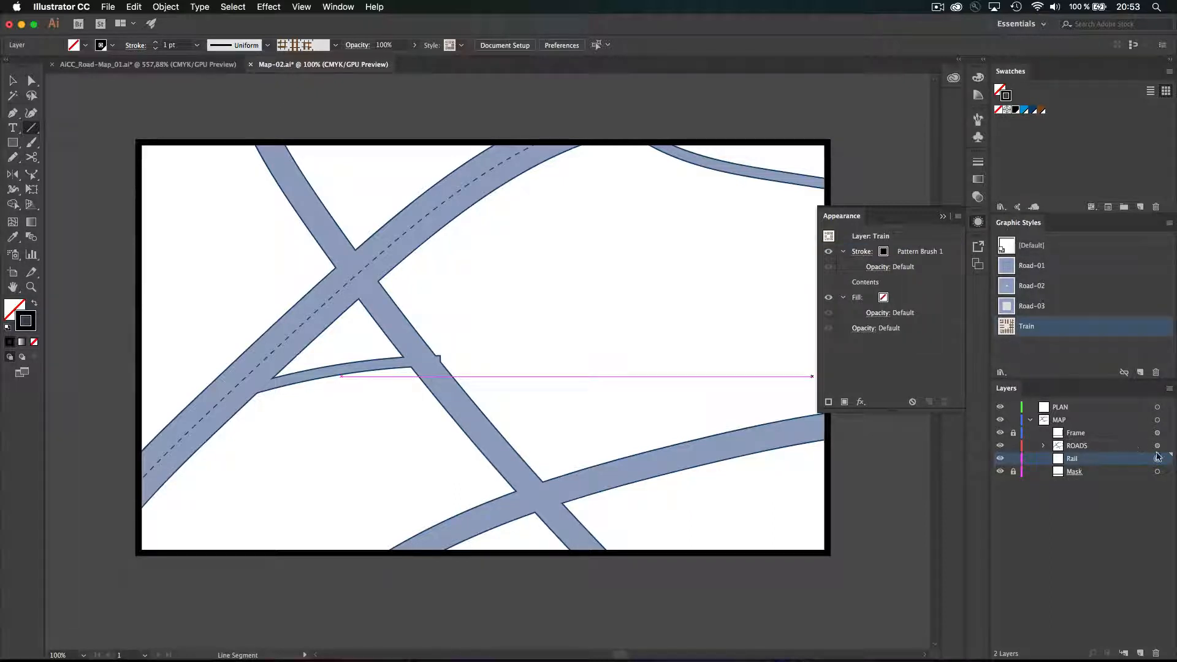
pyautogui.press('super+shift+a')
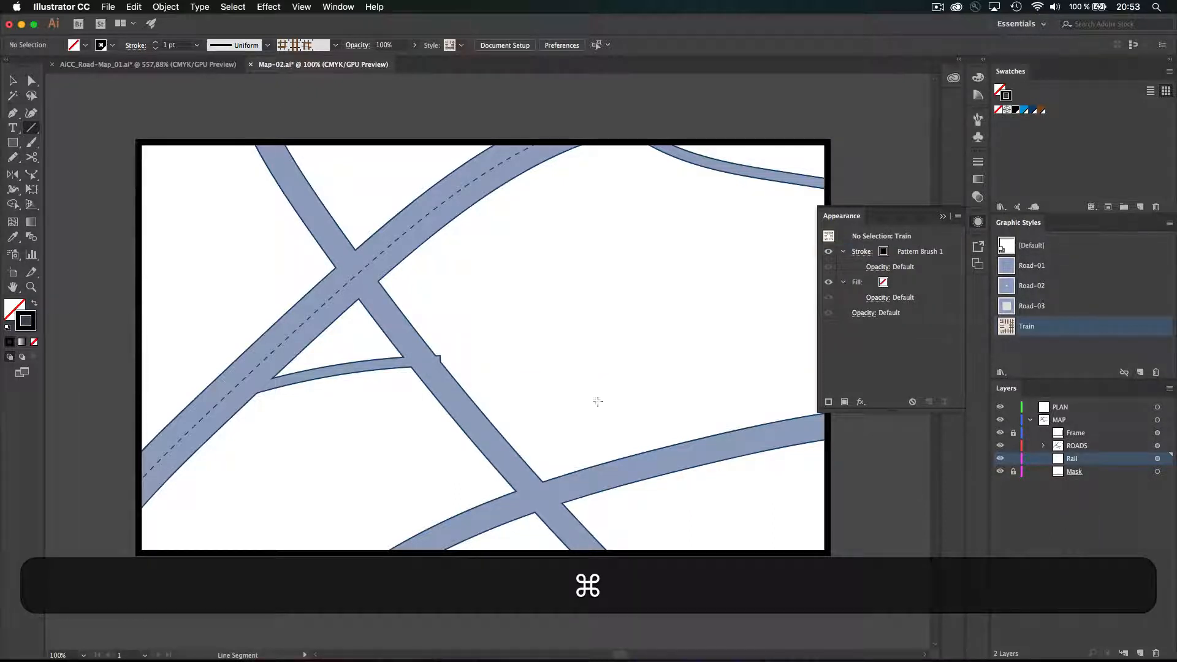
# - With no fill or stroke, draw a curved Pencil path about 290 mm wide and 82 mm high across the map's upper part on the Rail layer
pyautogui.press('n')
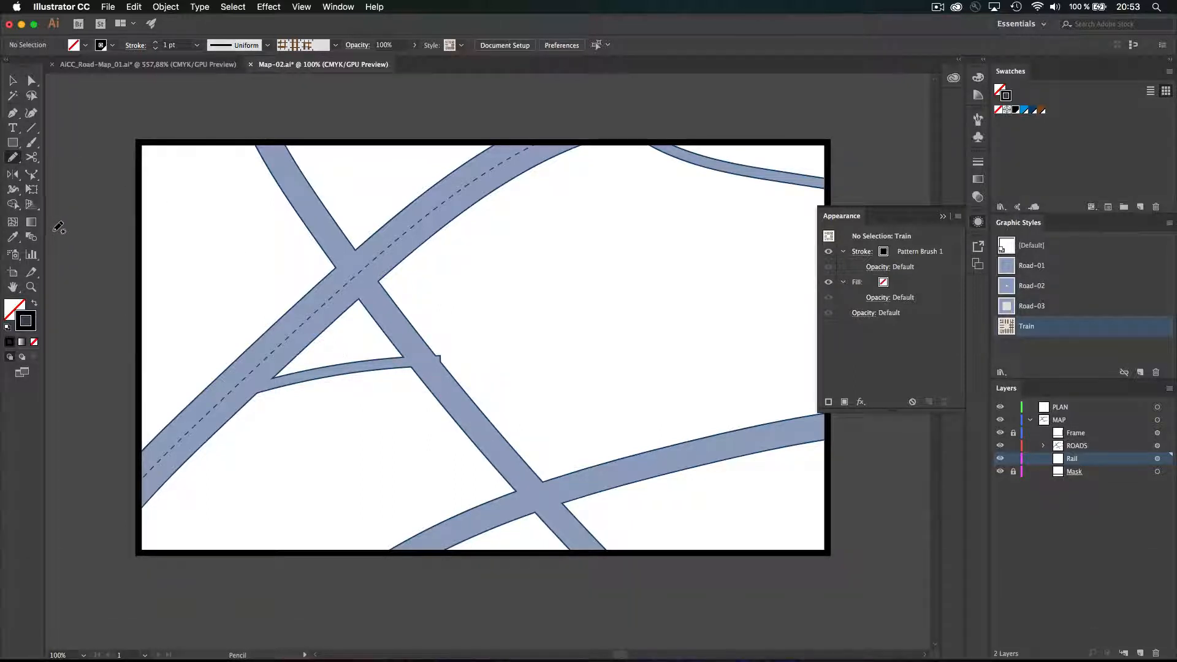
pyautogui.press('d')
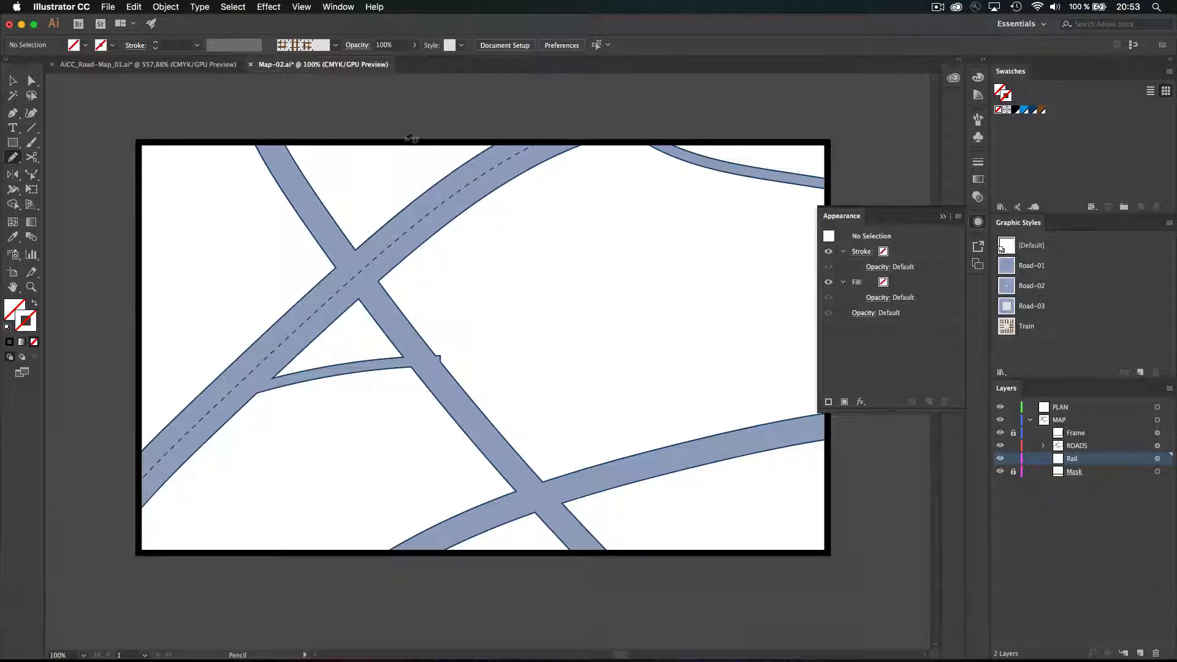
pyautogui.moveTo(389, 124); pyautogui.dragTo(821, 260)
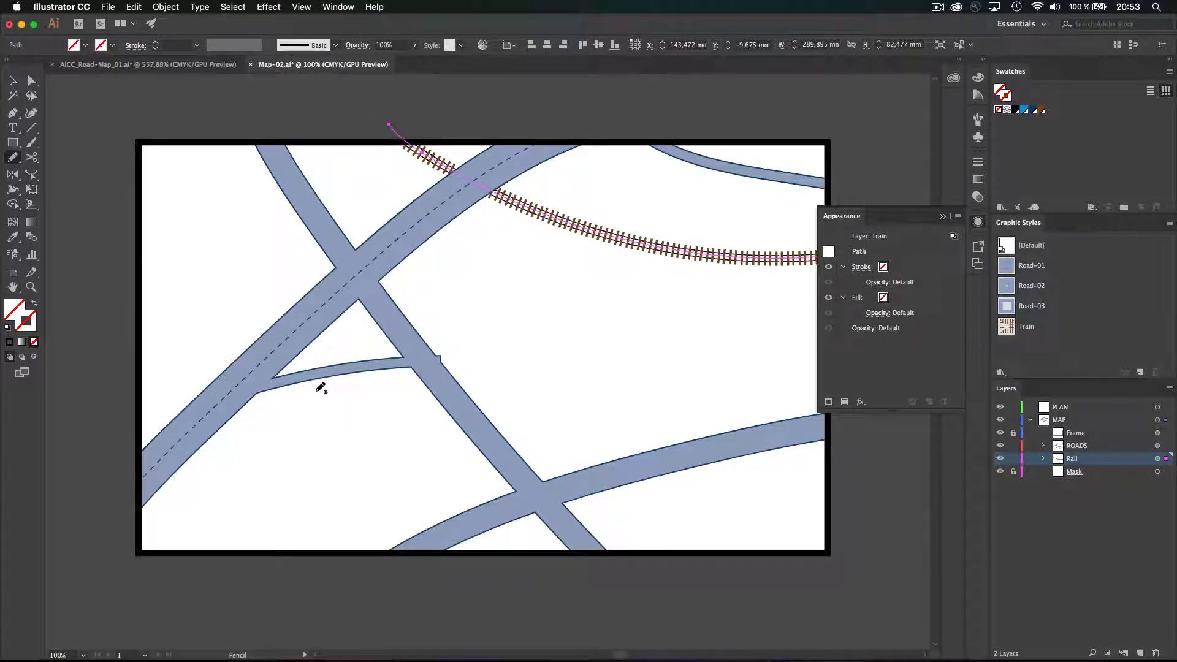
pyautogui.press('super+shift+a')
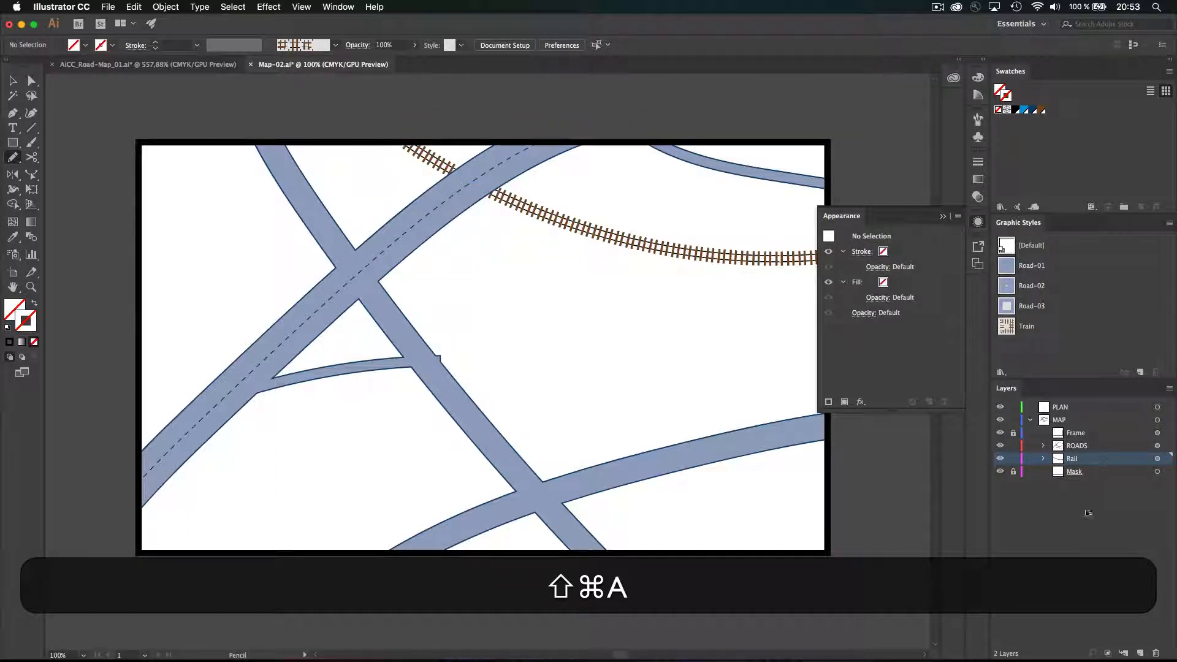
# - Add a new layer named River directly above the Rail layer
pyautogui.click(1136, 655)
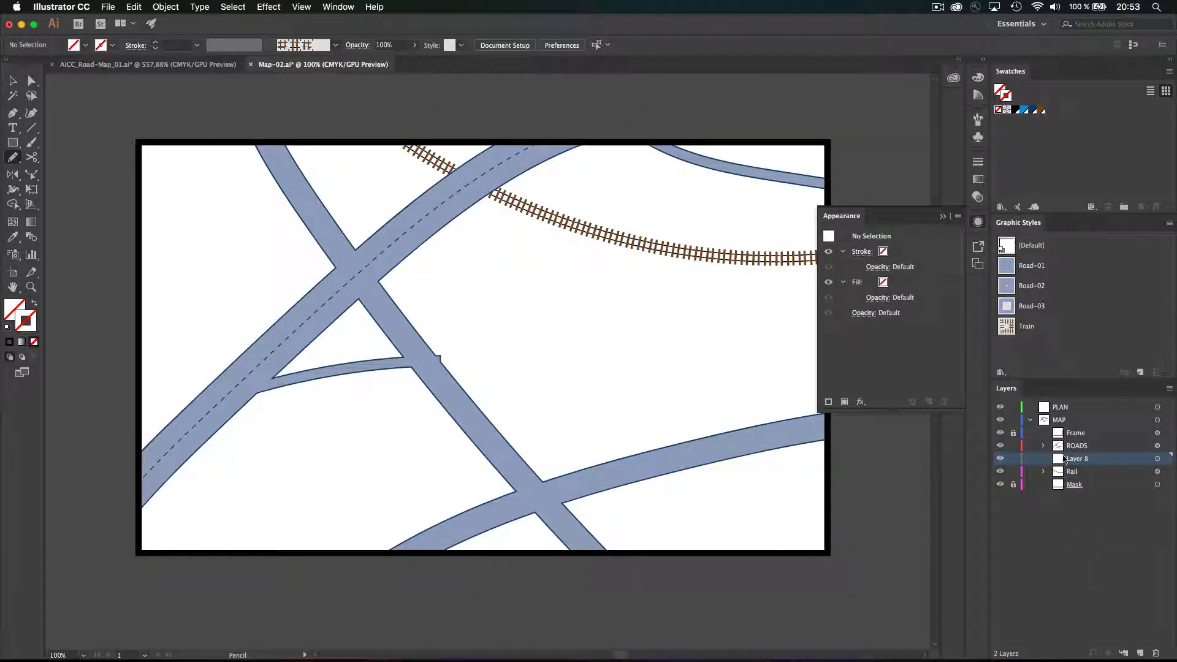
pyautogui.doubleClick(1066, 460)
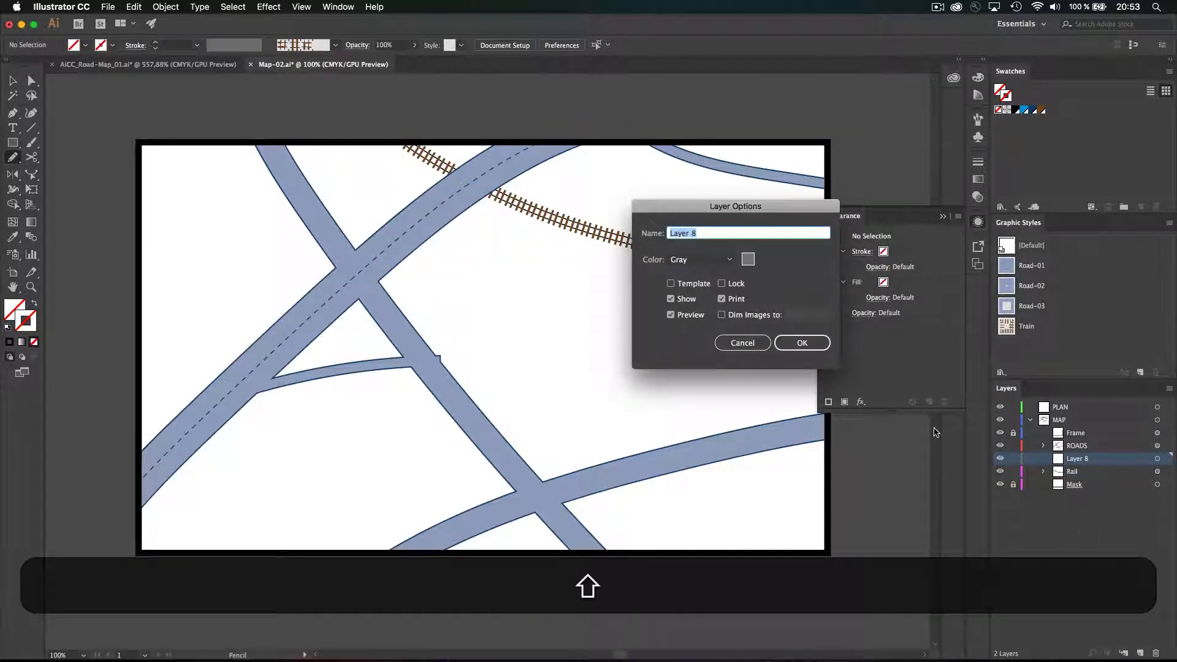
pyautogui.write('River')
pyautogui.press('Return')
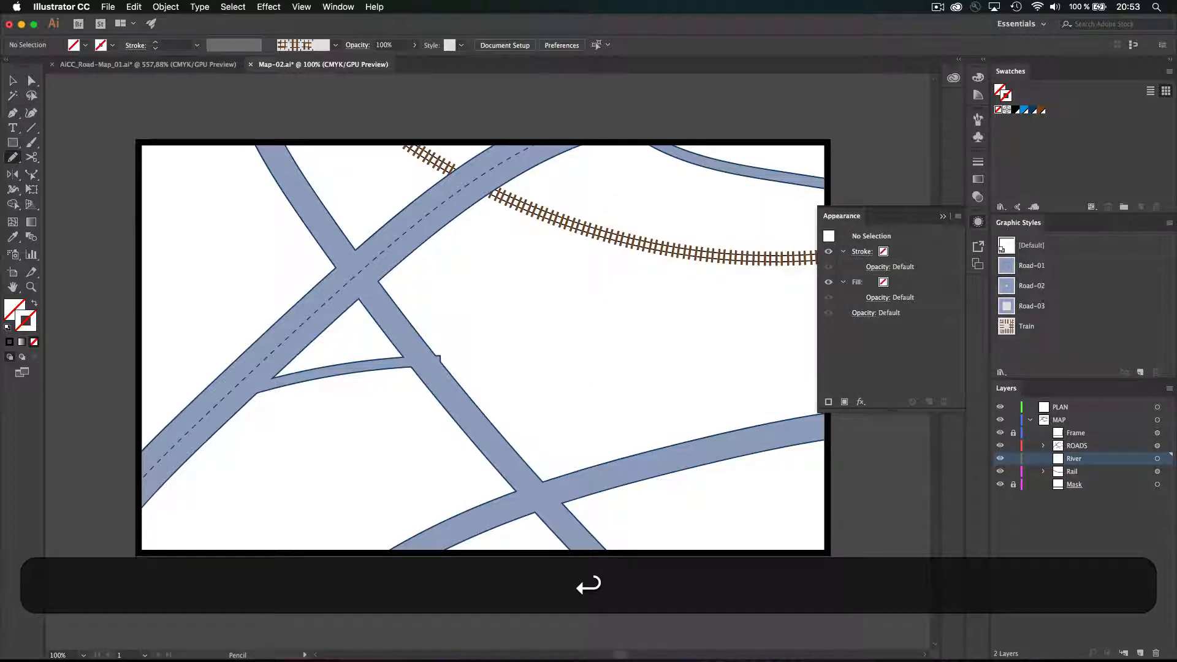
# - Add a new layer named Lake directly above the River layer
pyautogui.press('super+l')
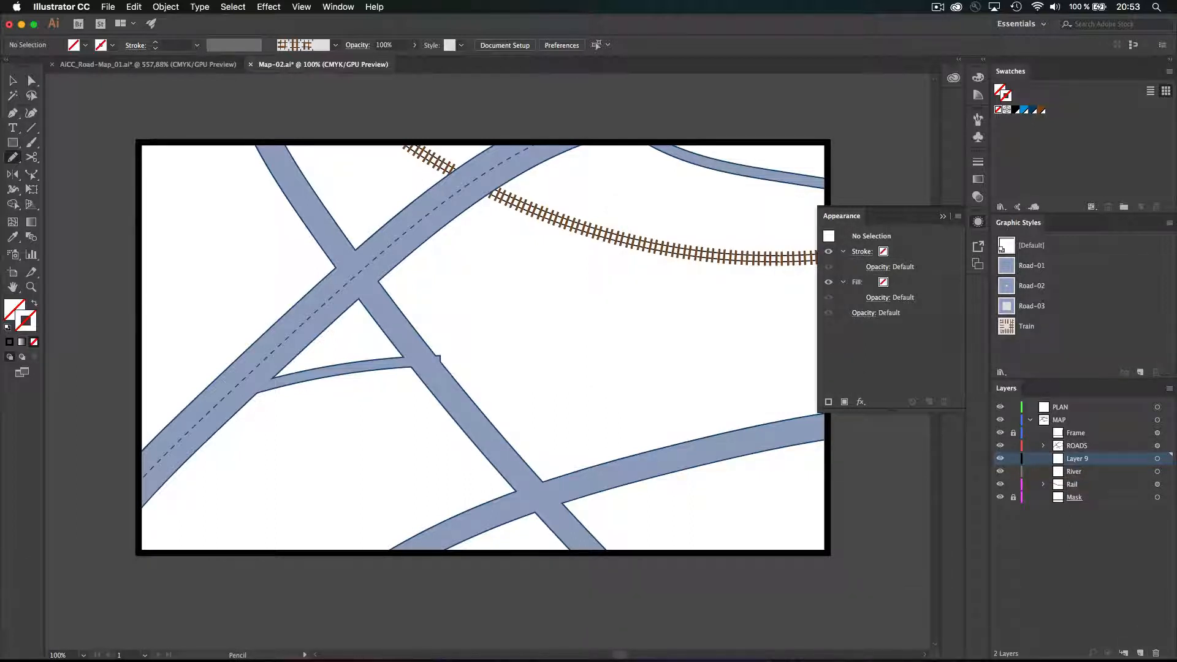
pyautogui.doubleClick(1079, 459)
pyautogui.write('Lake')
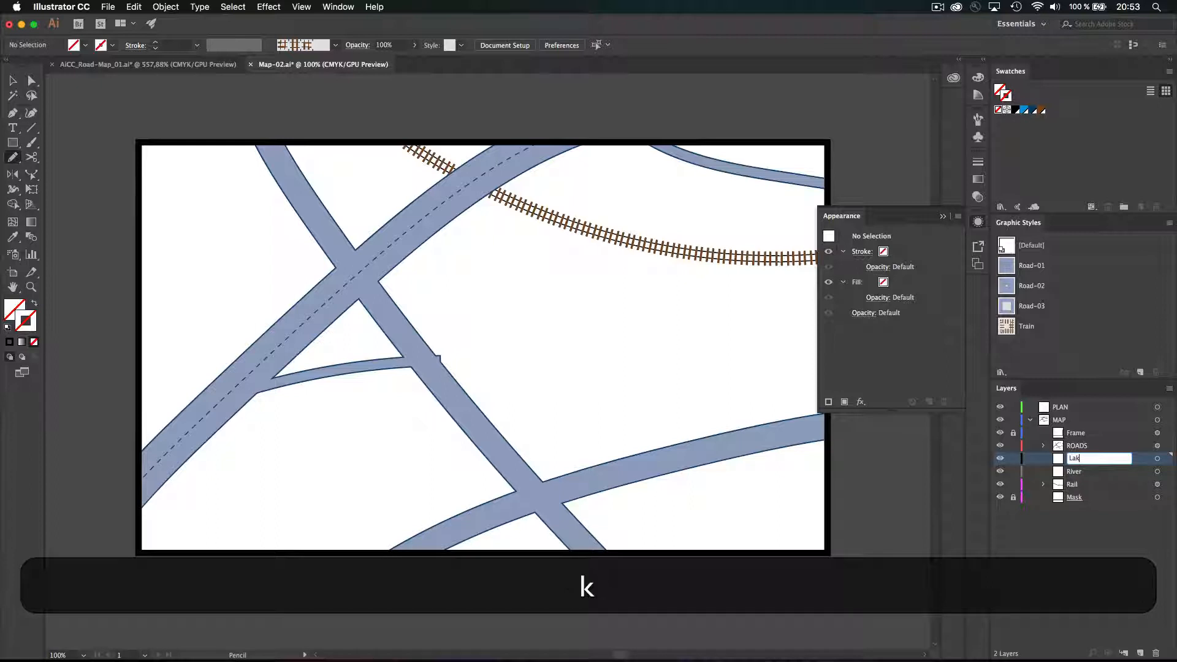
pyautogui.press('Return')
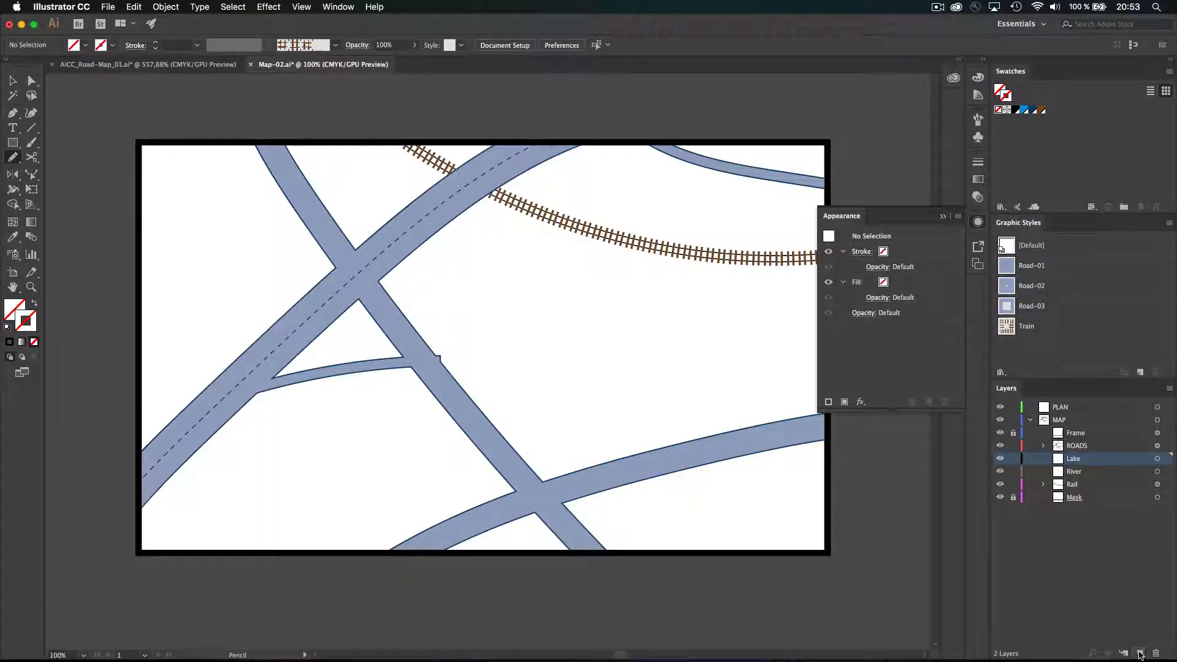
# - Add a layer named Forest and reorder the layers beneath ROADS as Rail, Lake, River, Forest
pyautogui.click(1139, 654)
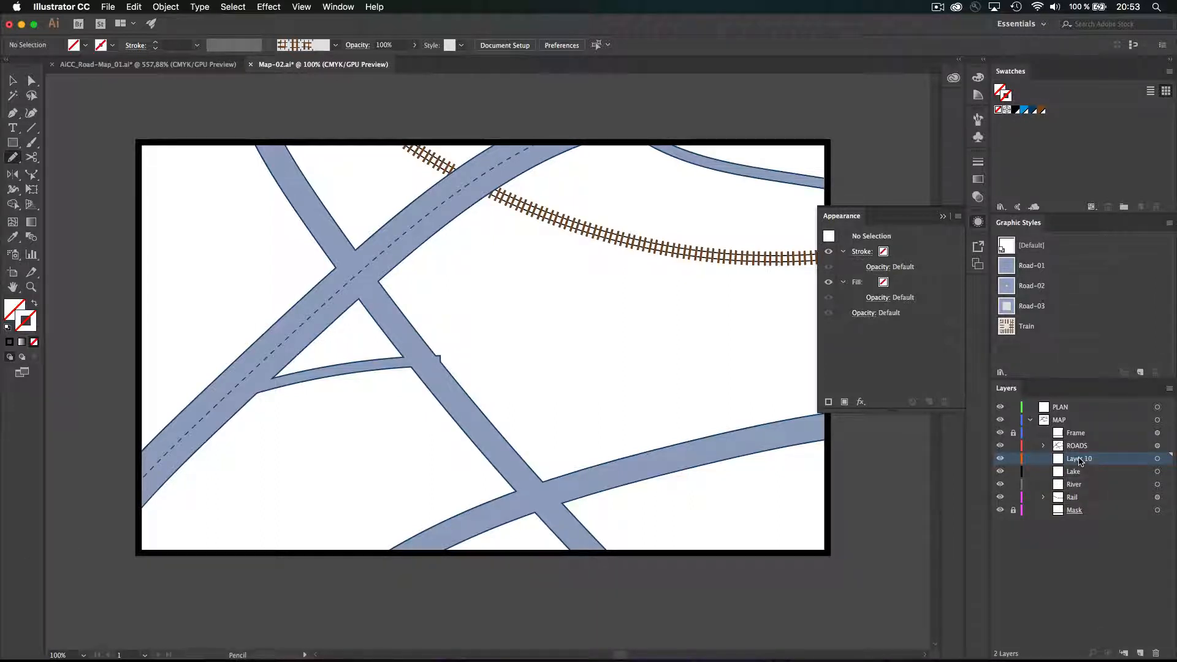
pyautogui.doubleClick(1079, 459)
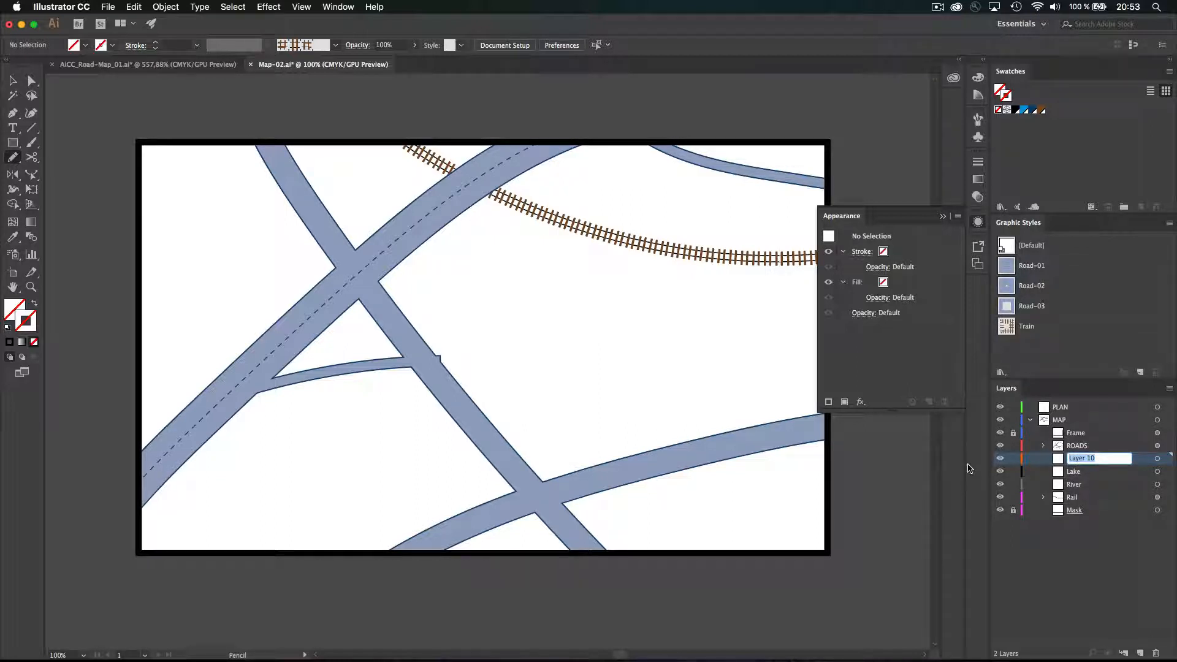
pyautogui.write('Fores')
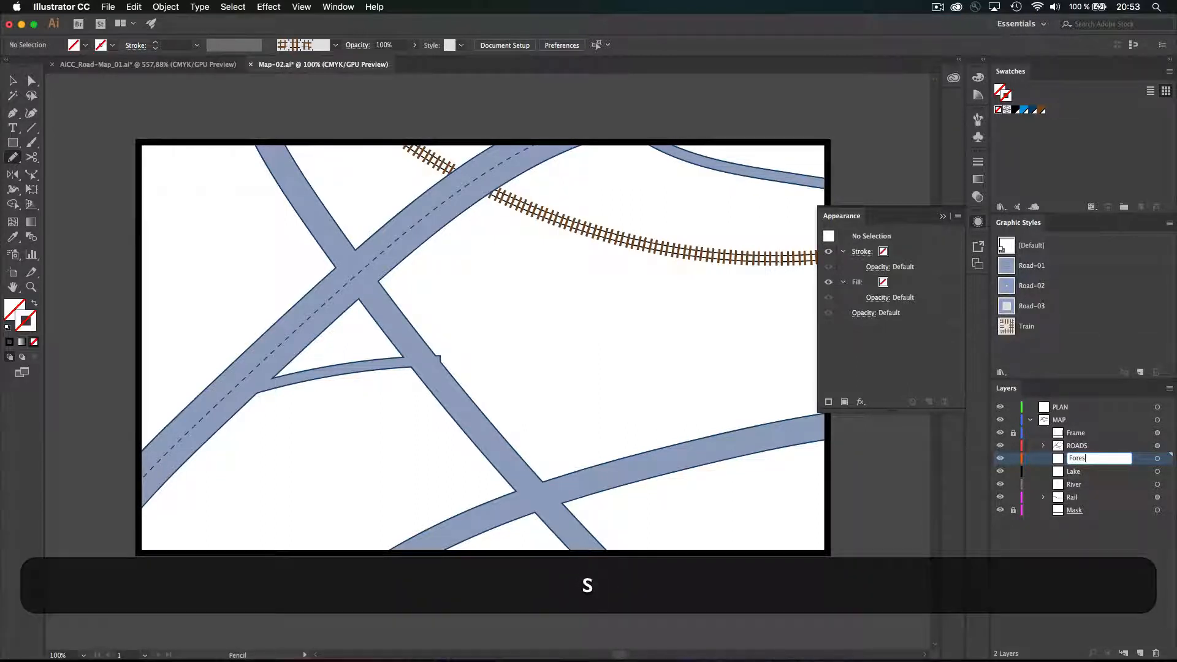
pyautogui.write('t')
pyautogui.press('Return')
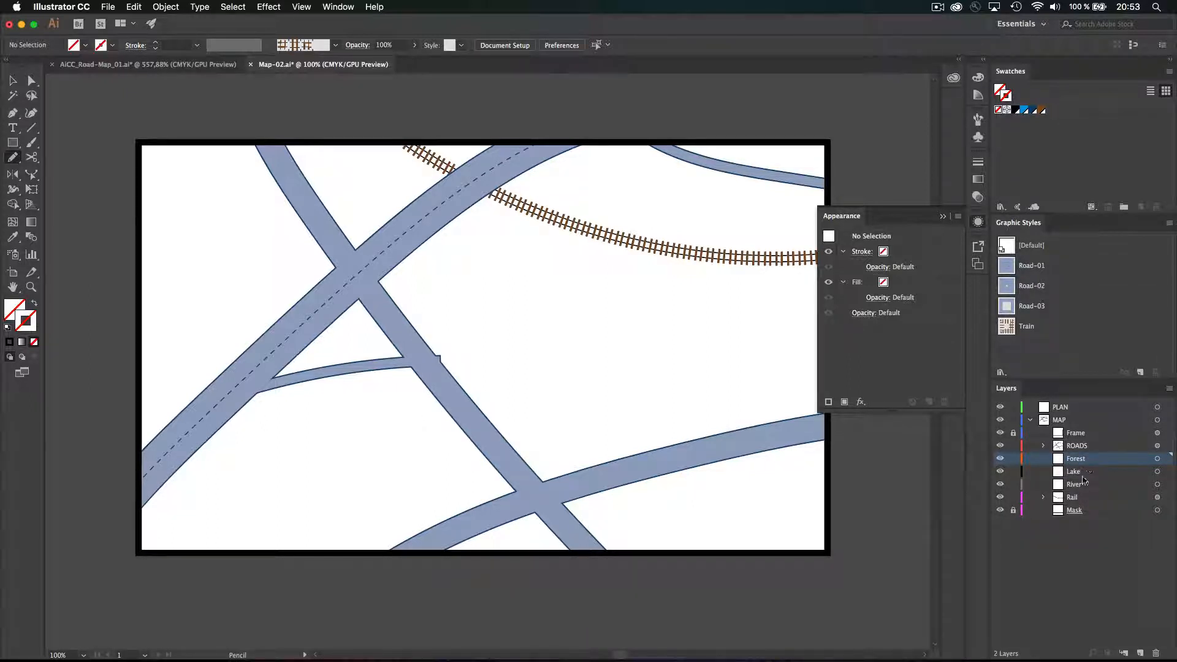
pyautogui.moveTo(1088, 466)
pyautogui.mouseDown()
pyautogui.moveTo(1083, 503)
pyautogui.moveTo(1087, 462)
pyautogui.mouseUp()
# - Draw a wavy open Pencil path about 167 mm wide and 33 mm high on the Lake layer, below the railway
pyautogui.click(1084, 472)
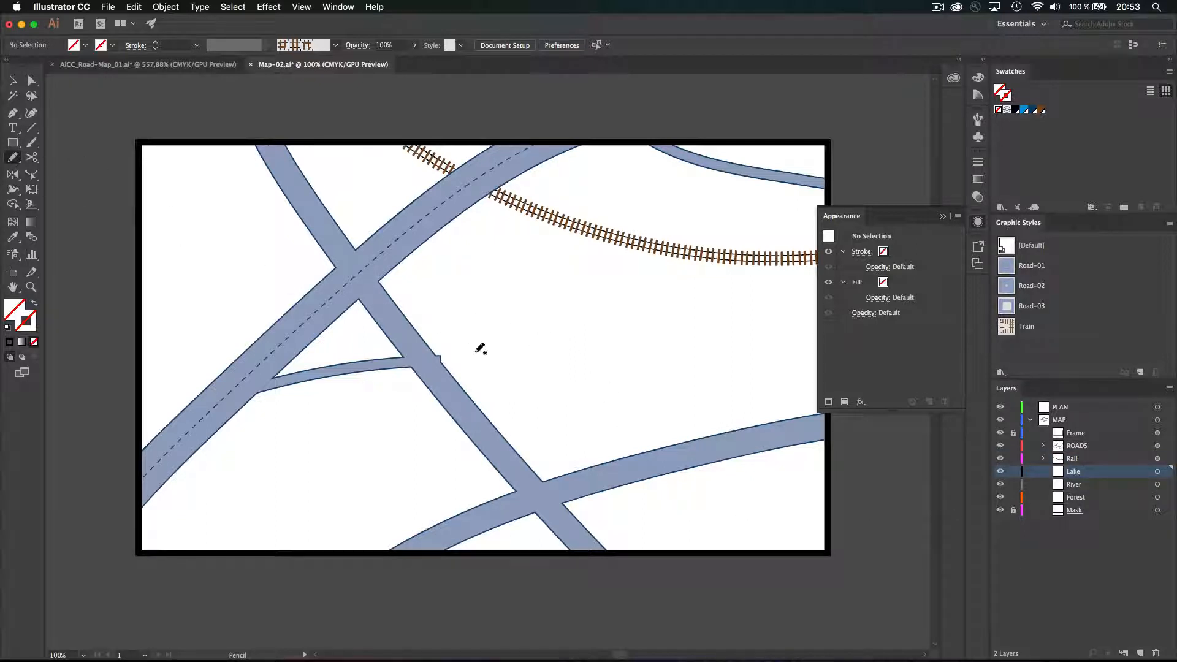
pyautogui.moveTo(473, 350)
pyautogui.mouseDown()
pyautogui.moveTo(547, 325)
pyautogui.moveTo(762, 292)
pyautogui.mouseUp()
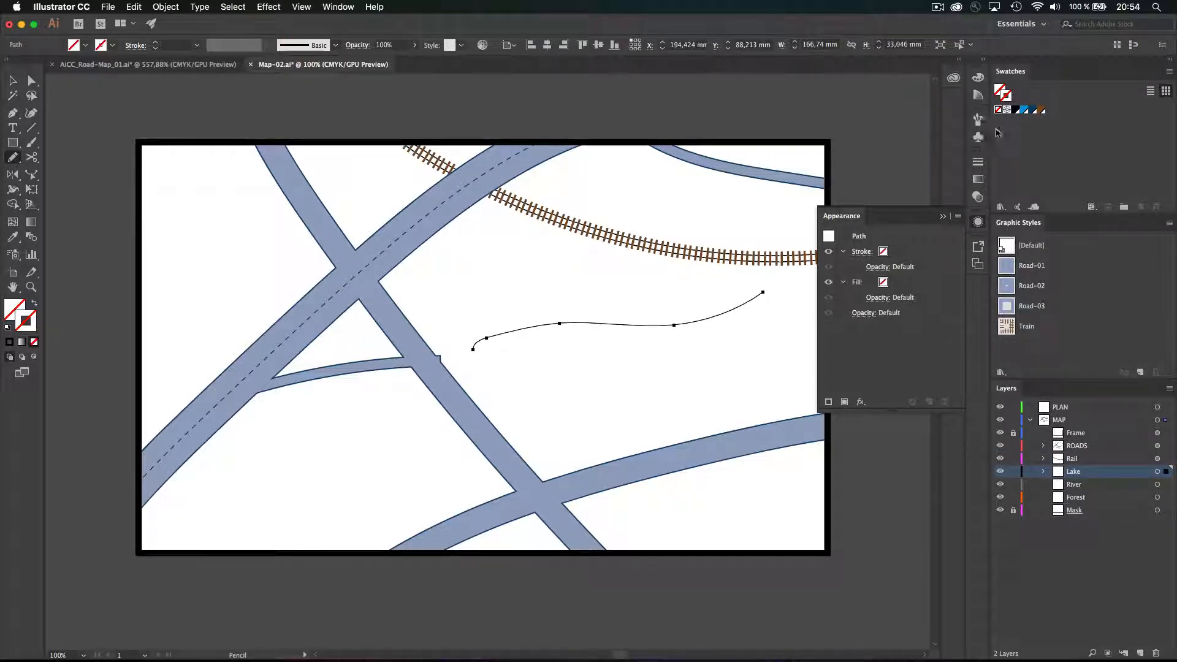
# - Give the wavy path a cyan-blue swatch stroke with a weight of 5 pt and no fill
pyautogui.click(1024, 110)
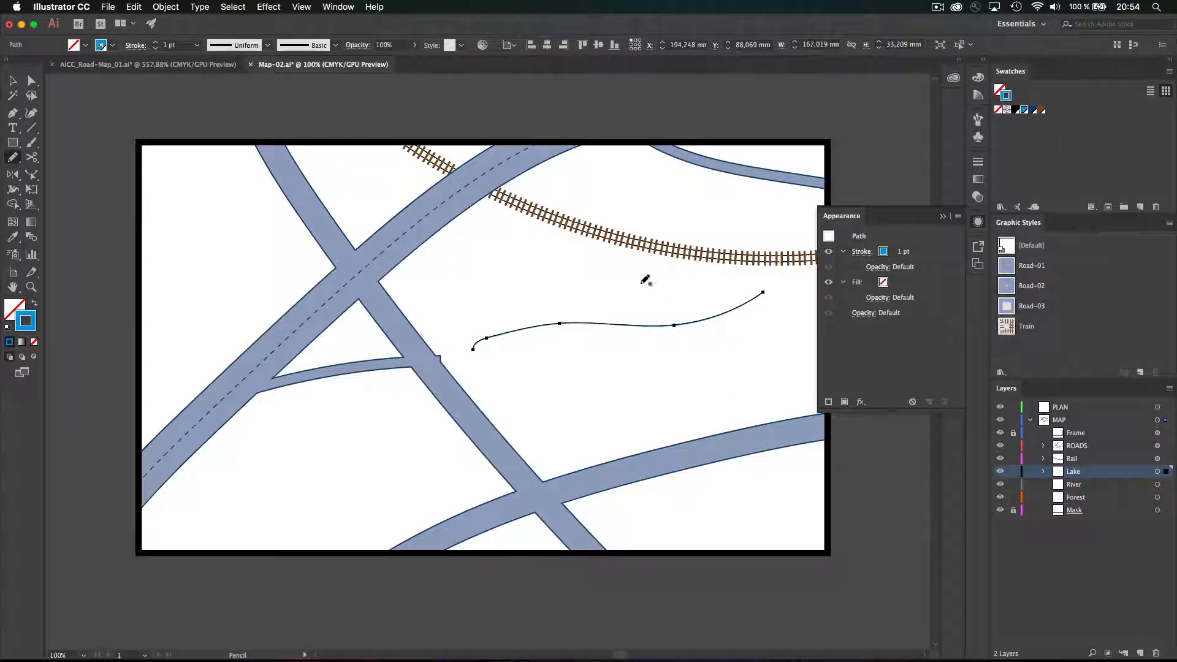
pyautogui.click(907, 254)
pyautogui.click(902, 251)
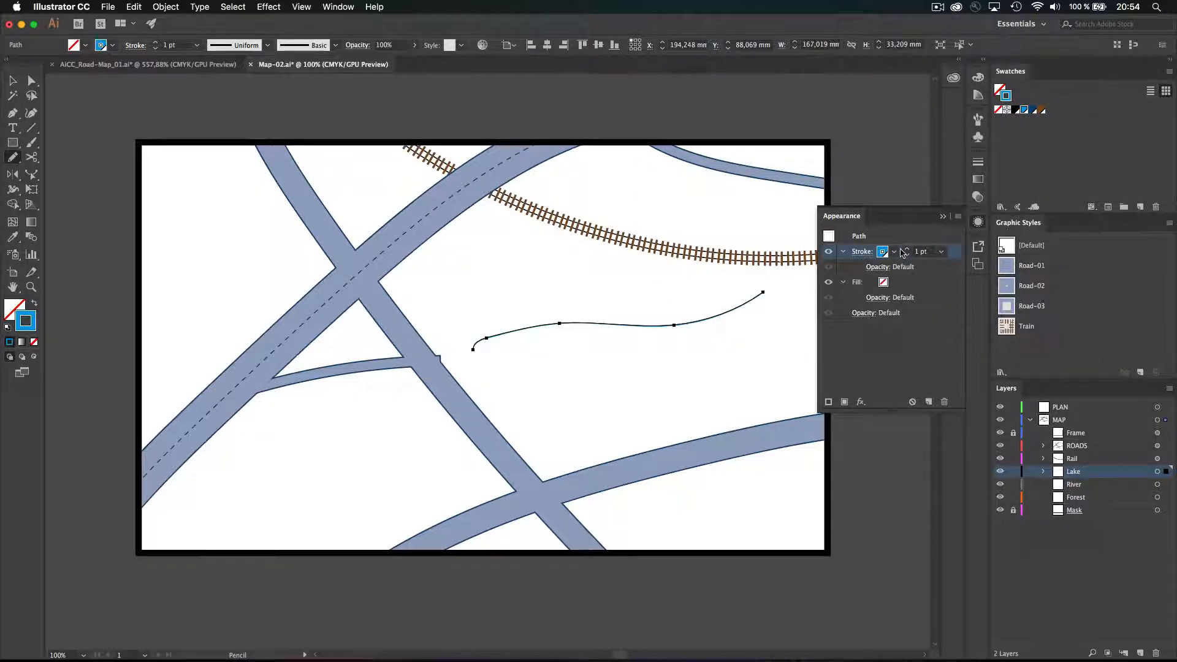
pyautogui.click(908, 249)
pyautogui.click(908, 249)
pyautogui.click(908, 249)
pyautogui.click(909, 249)
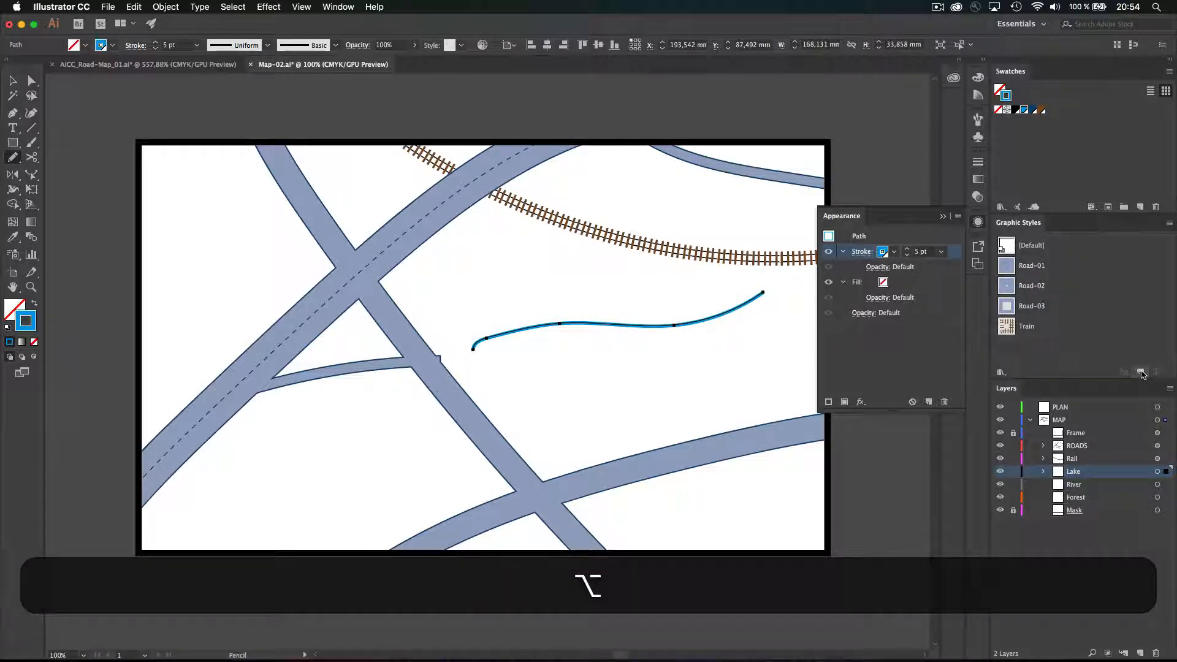
# - Save the wavy path's appearance as a graphic style named River
pyautogui.keyDown('alt'); pyautogui.click(1141, 373); pyautogui.keyUp('alt')
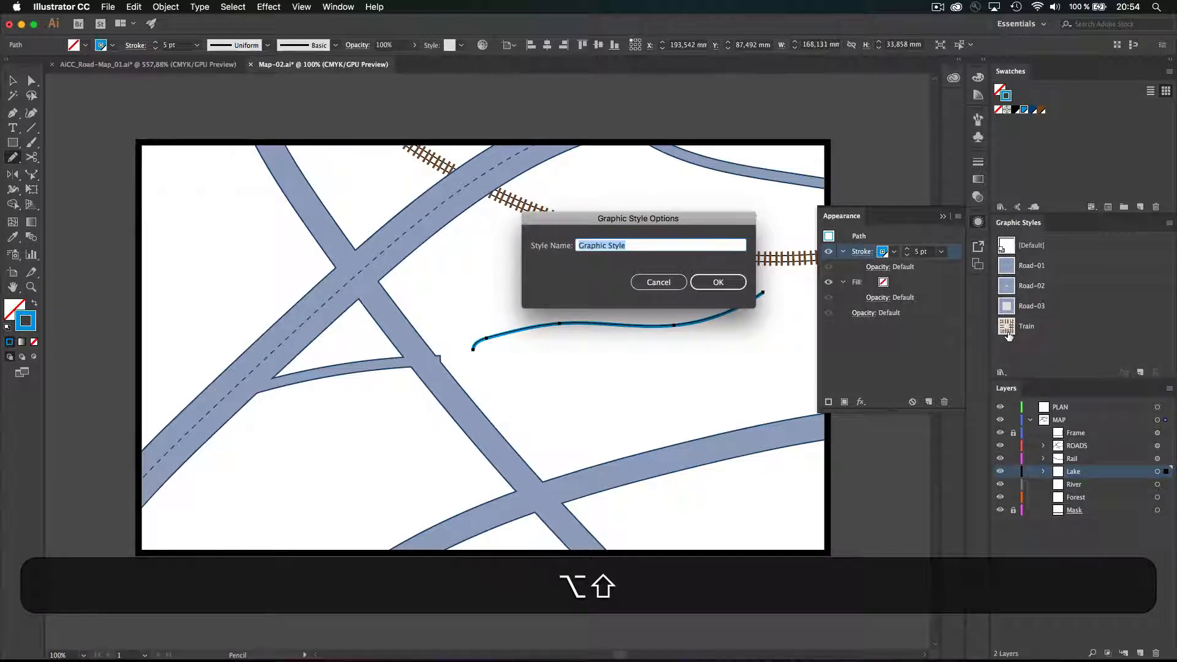
pyautogui.write('River')
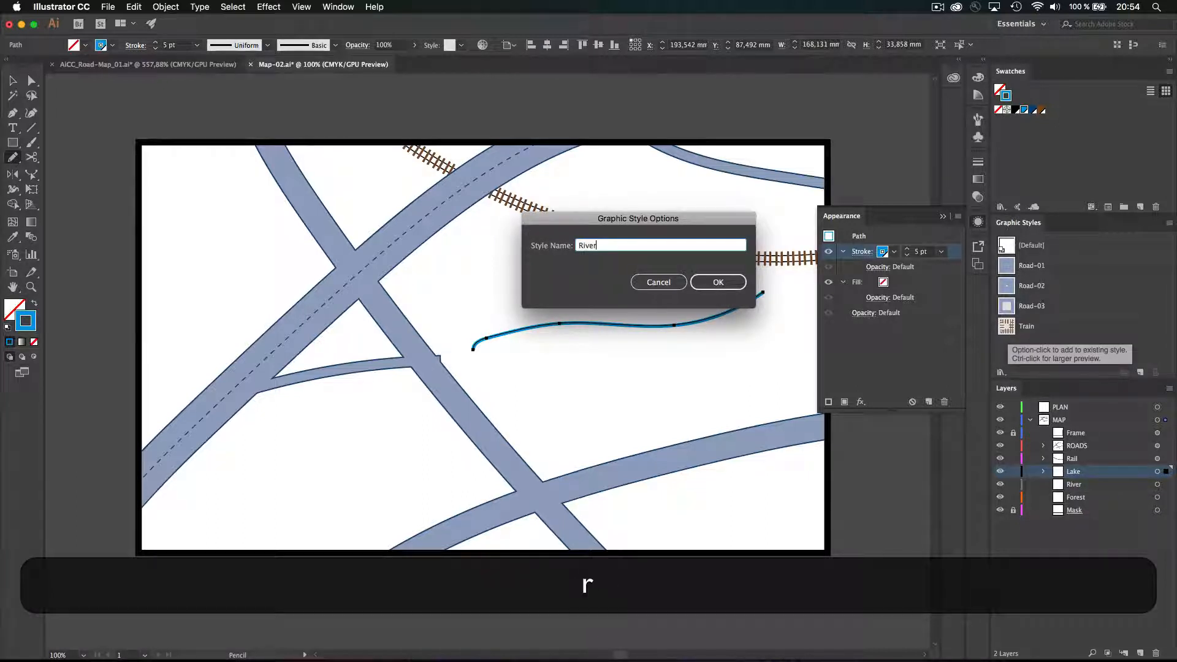
pyautogui.press('Return')
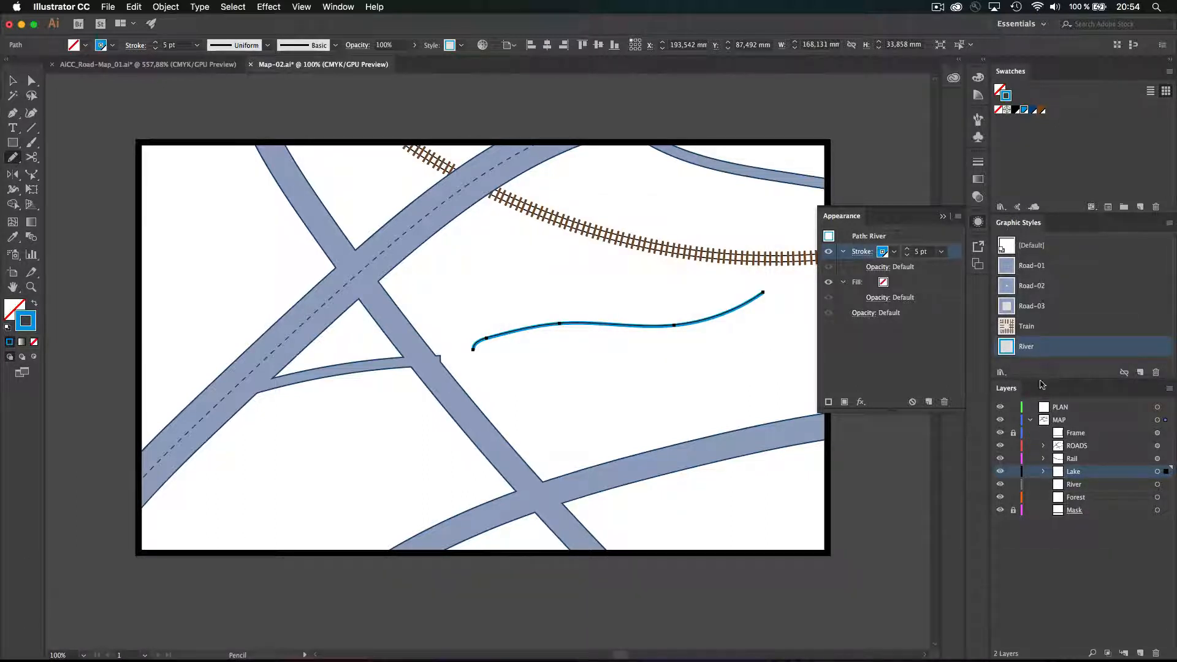
pyautogui.moveTo(1039, 387); pyautogui.dragTo(1038, 437)
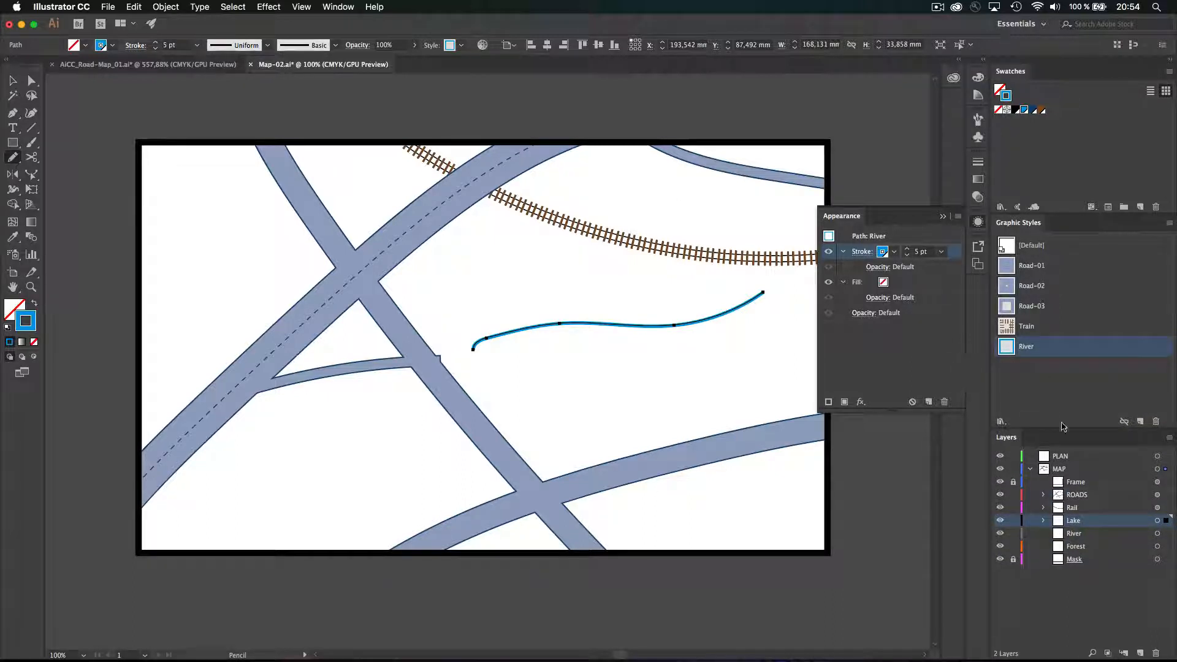
# - Replace the wavy path with a closed Pencil blob about 97 mm wide and 57 mm high, filled blue without a stroke
pyautogui.press('BackSpace')
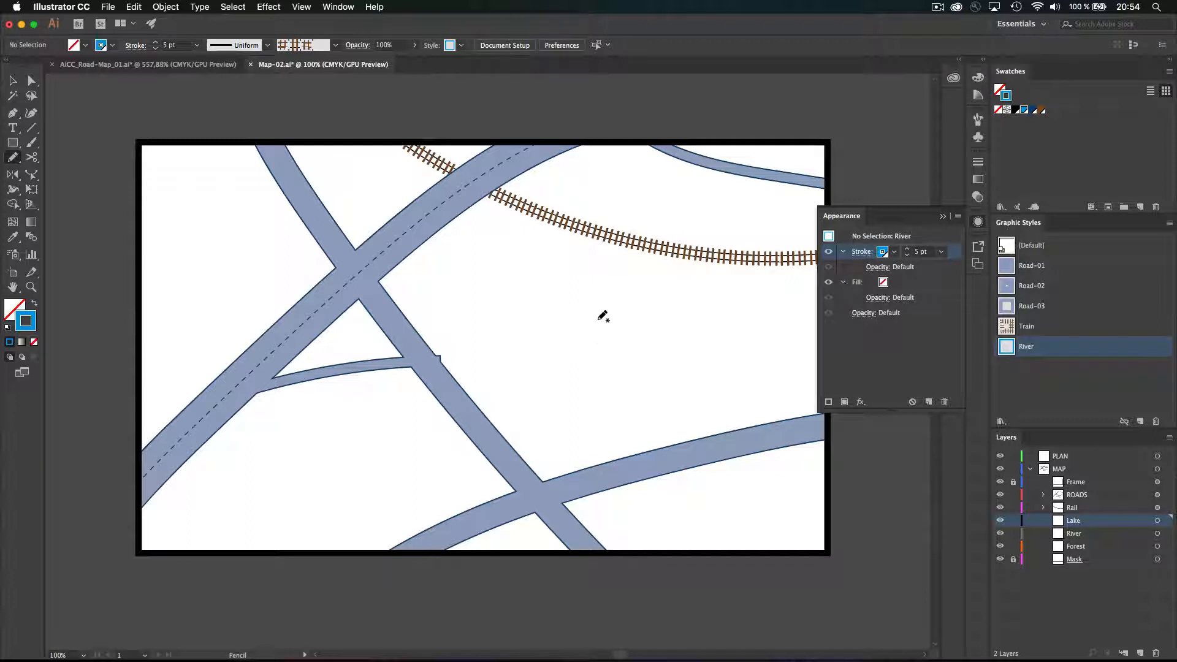
pyautogui.press('m')
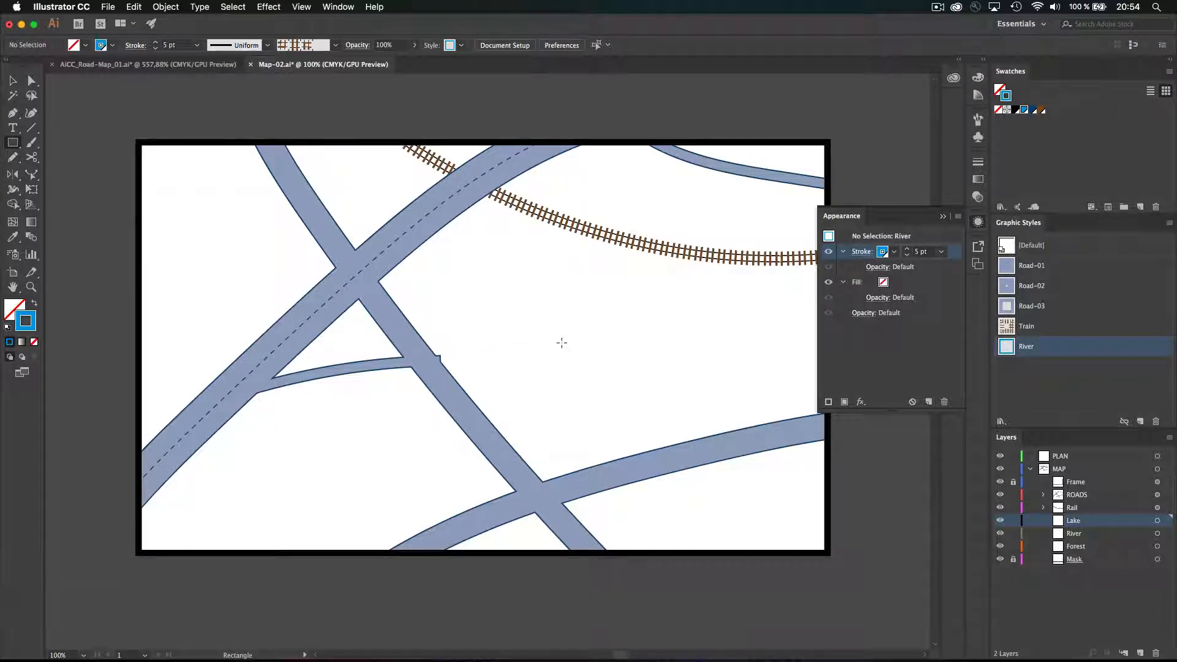
pyautogui.press('n')
pyautogui.moveTo(560, 358)
pyautogui.mouseDown()
pyautogui.moveTo(591, 307)
pyautogui.moveTo(678, 286)
pyautogui.moveTo(721, 335)
pyautogui.moveTo(659, 383)
pyautogui.moveTo(570, 360)
pyautogui.mouseUp()
pyautogui.press('shift')
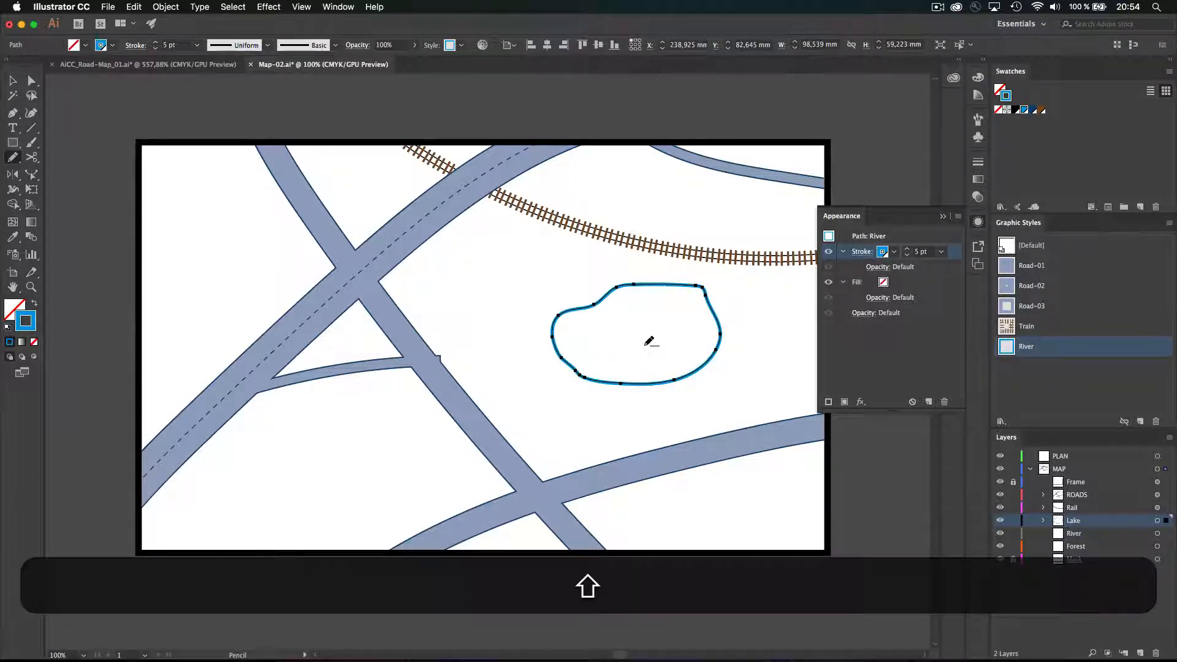
pyautogui.hotkey('shift', 'x')
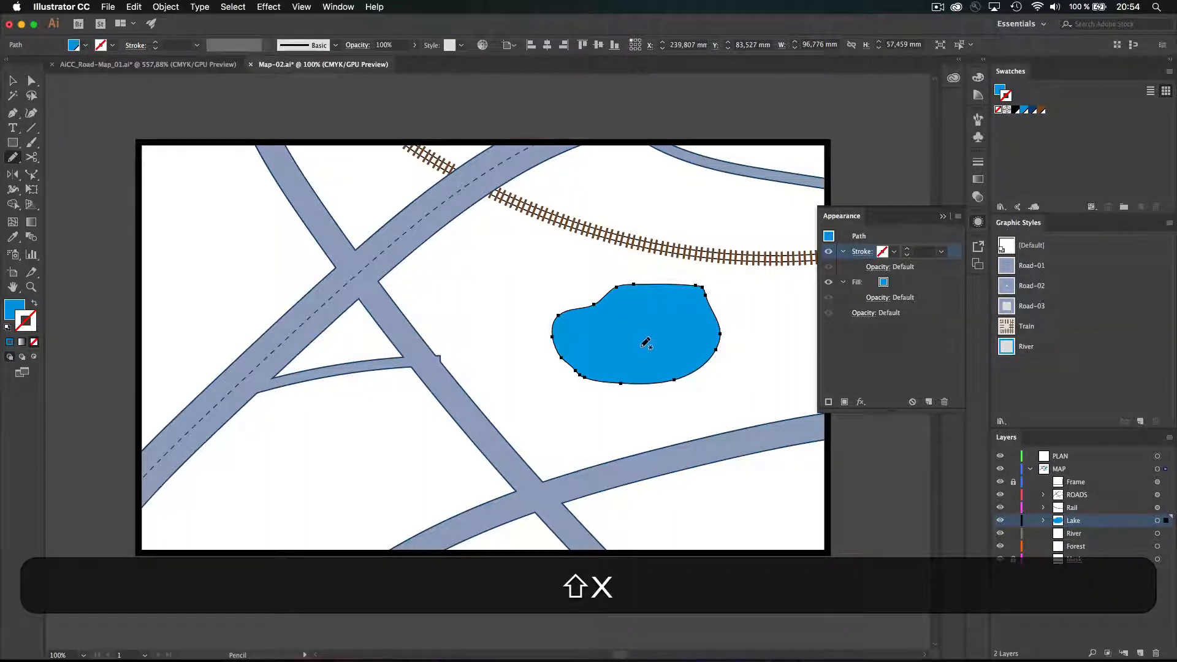
# - Save the blue blob's appearance as a graphic style named Lake
pyautogui.keyDown('alt'); pyautogui.click(1141, 422); pyautogui.keyUp('alt')
pyautogui.write('L')
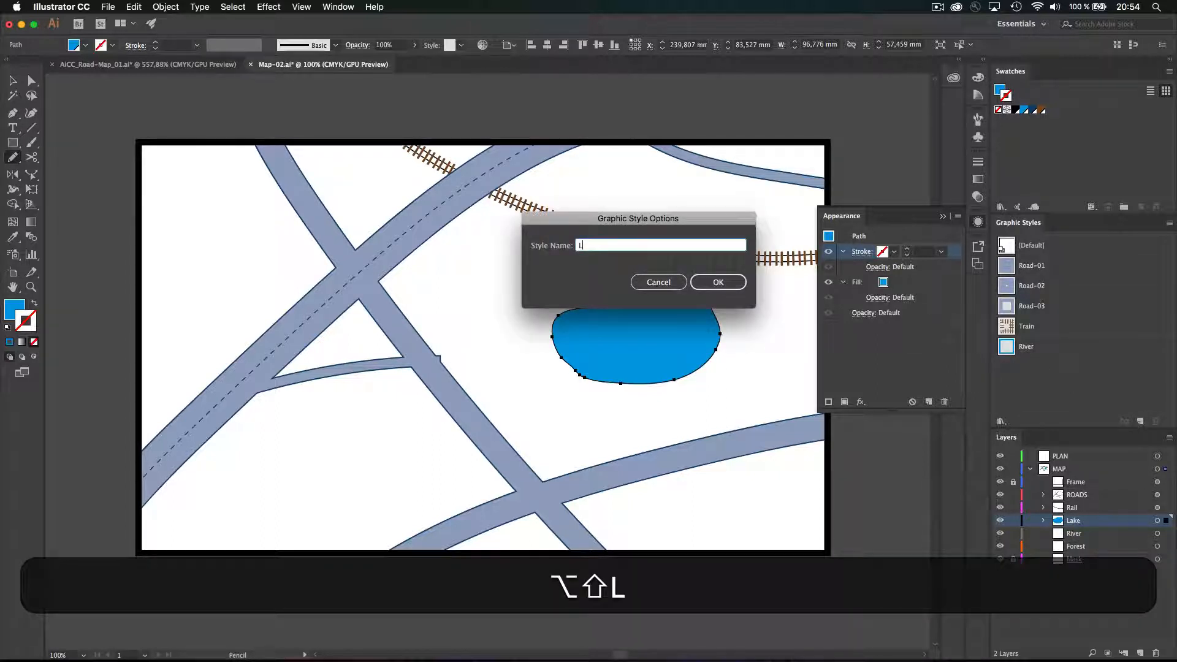
pyautogui.write('ake')
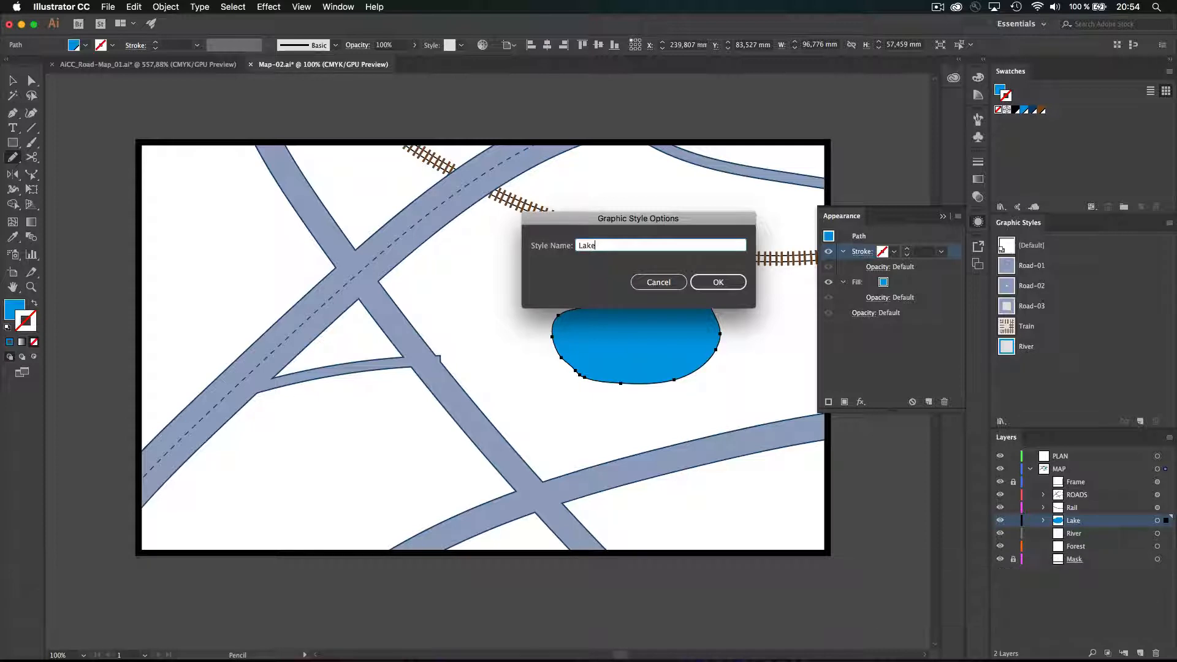
pyautogui.press('Return')
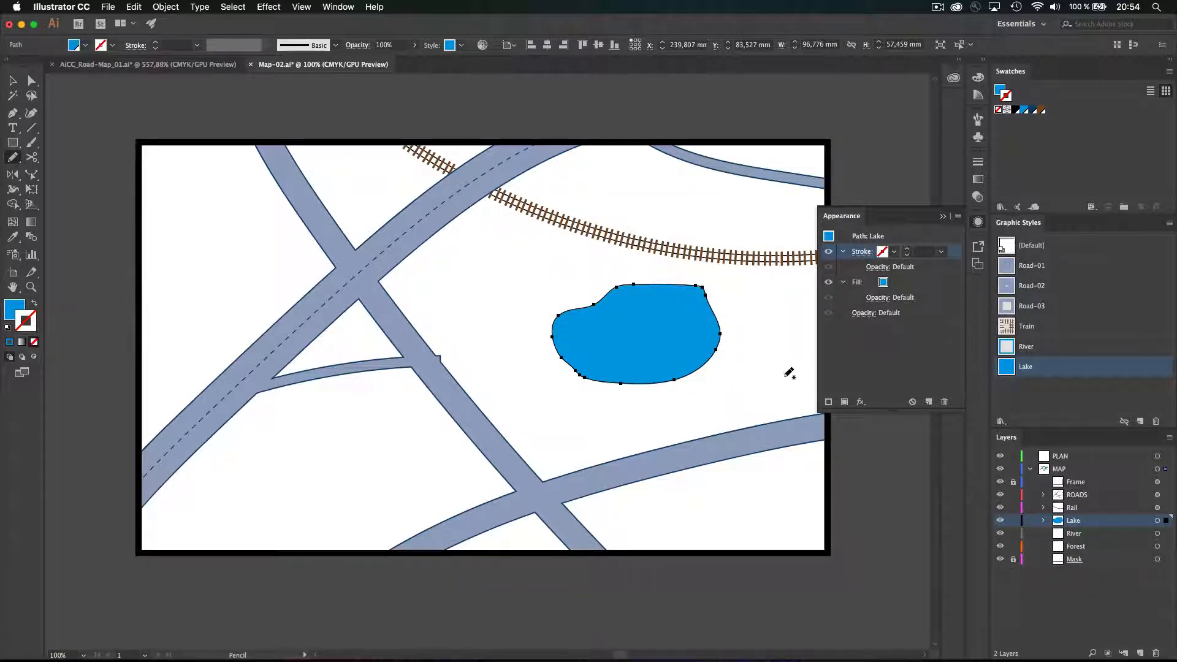
# - Change the blob's fill to the web-safe green 339933
pyautogui.press('x')
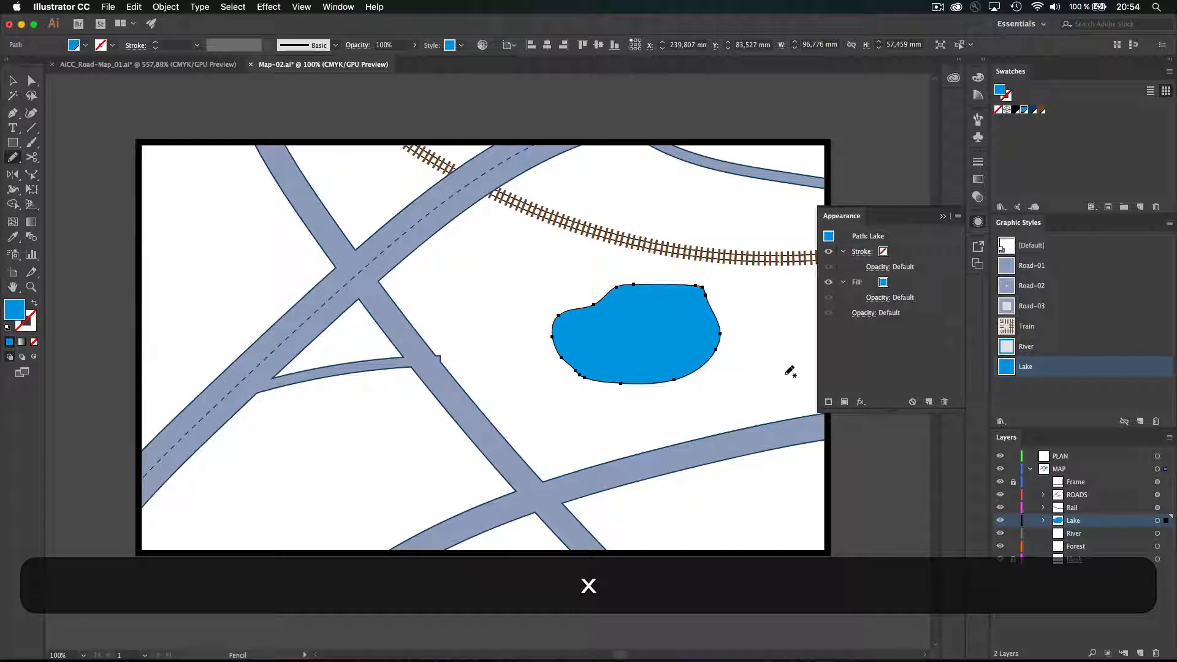
pyautogui.doubleClick(1000, 90)
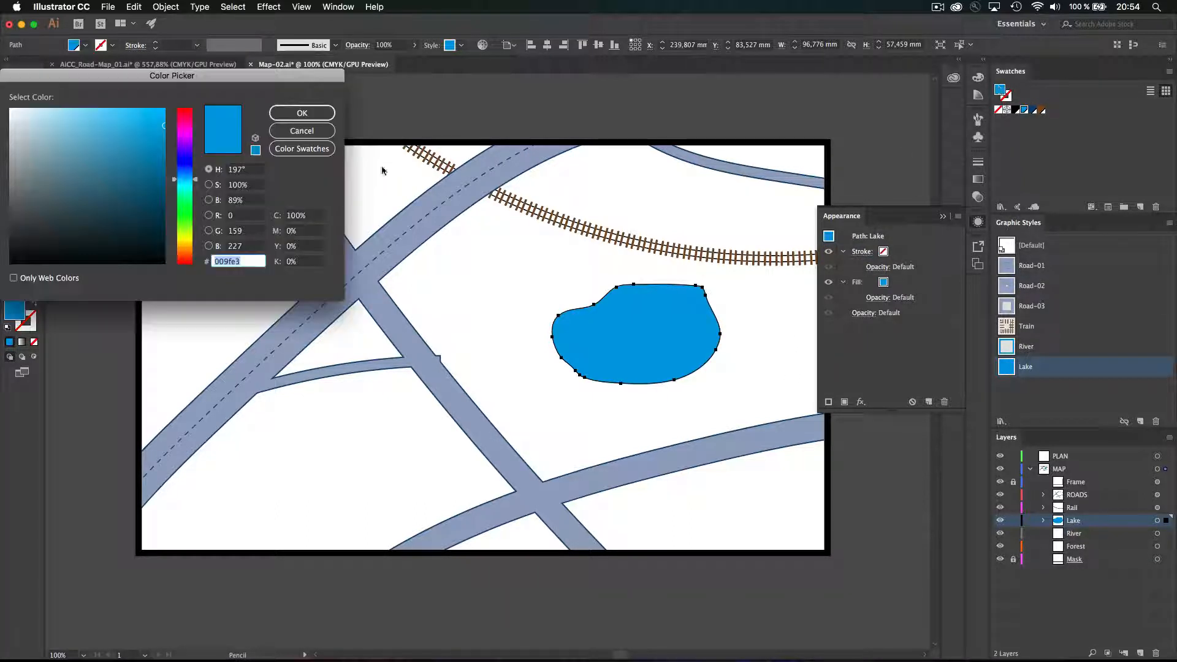
pyautogui.click(188, 214)
pyautogui.click(124, 169)
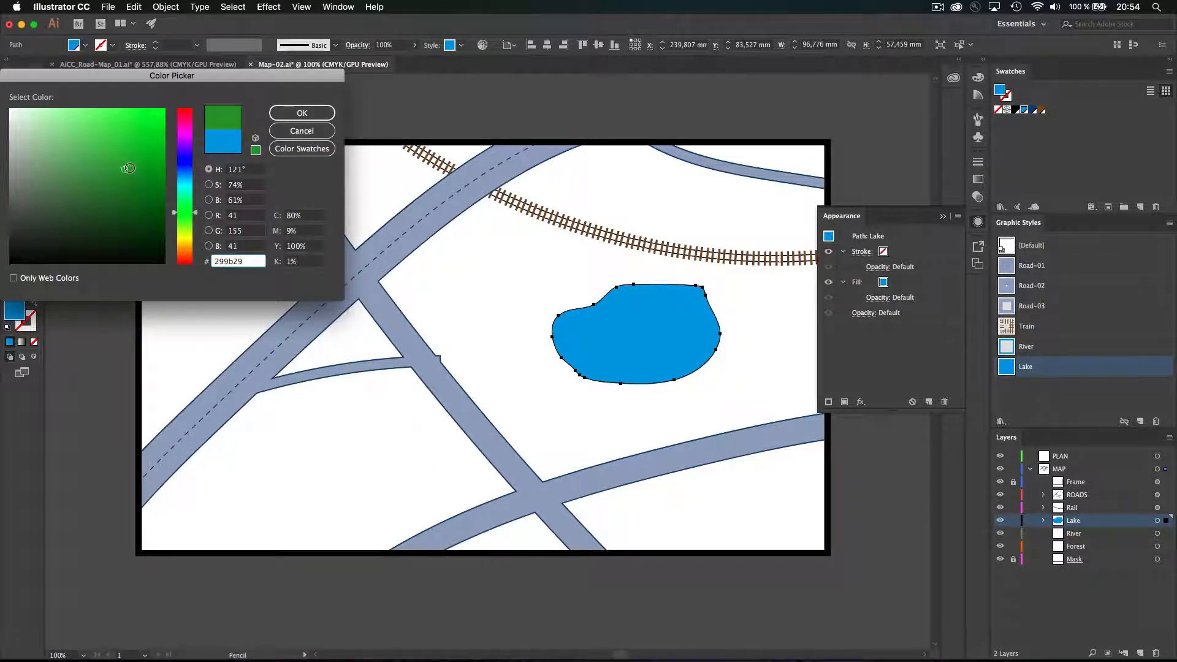
pyautogui.click(256, 150)
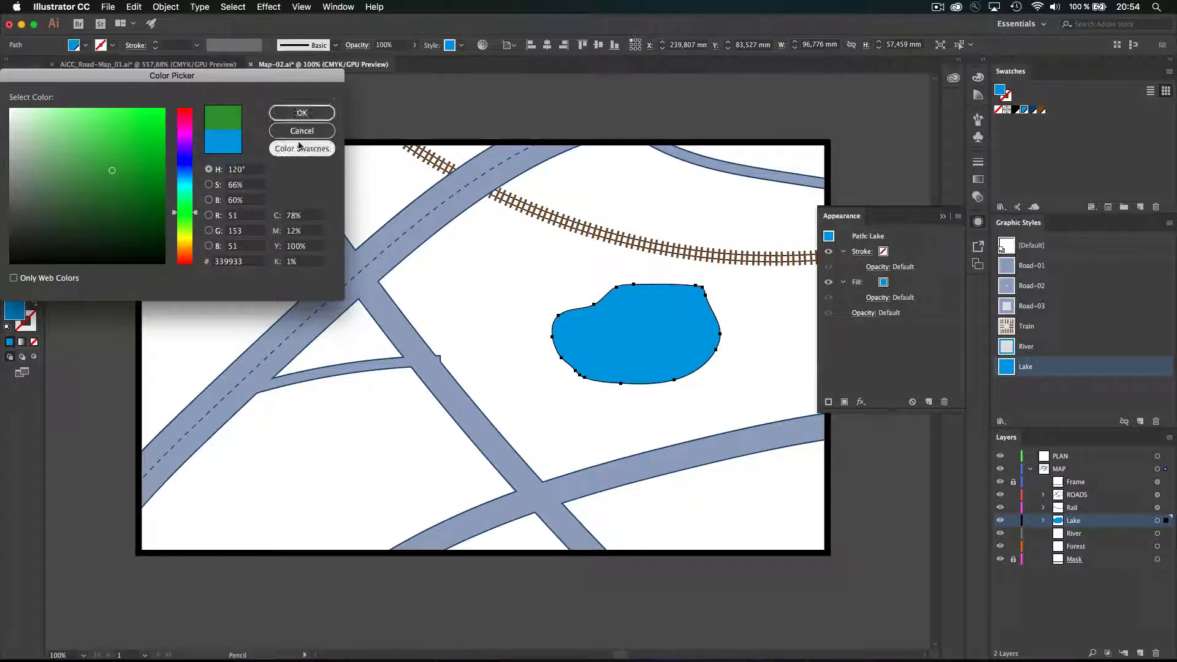
pyautogui.click(301, 114)
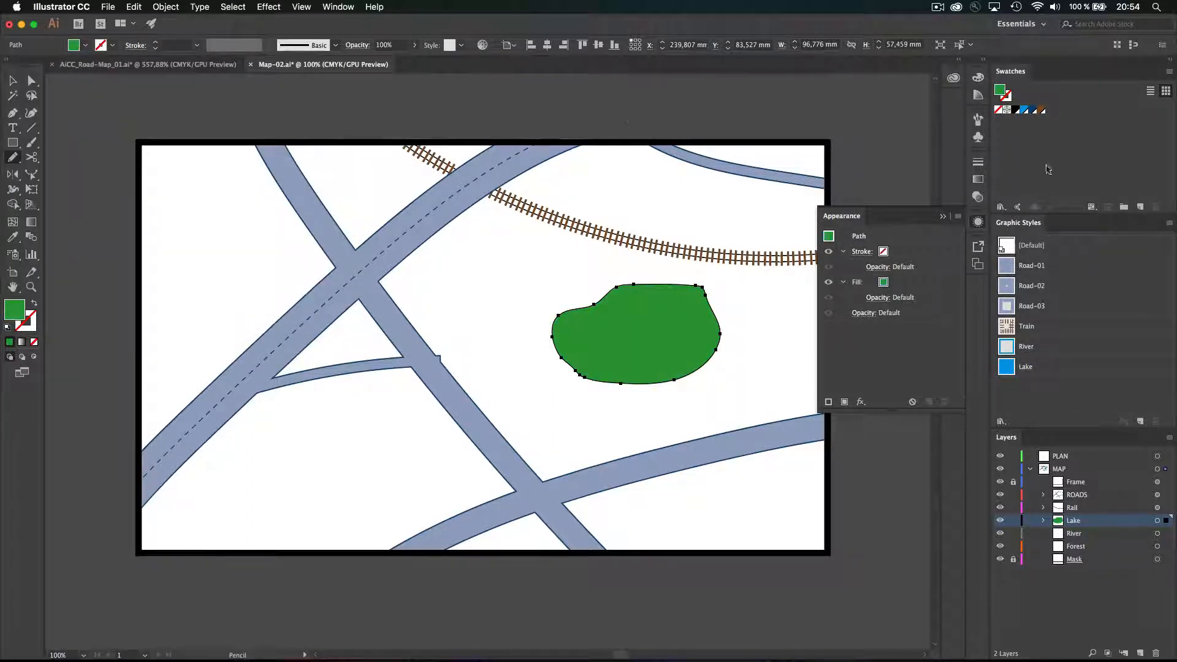
# - Add the green fill as a global process swatch set to C=80 M=10 Y=100 K=0
pyautogui.press('alt')
pyautogui.keyDown('alt'); pyautogui.click(1142, 207); pyautogui.keyUp('alt')
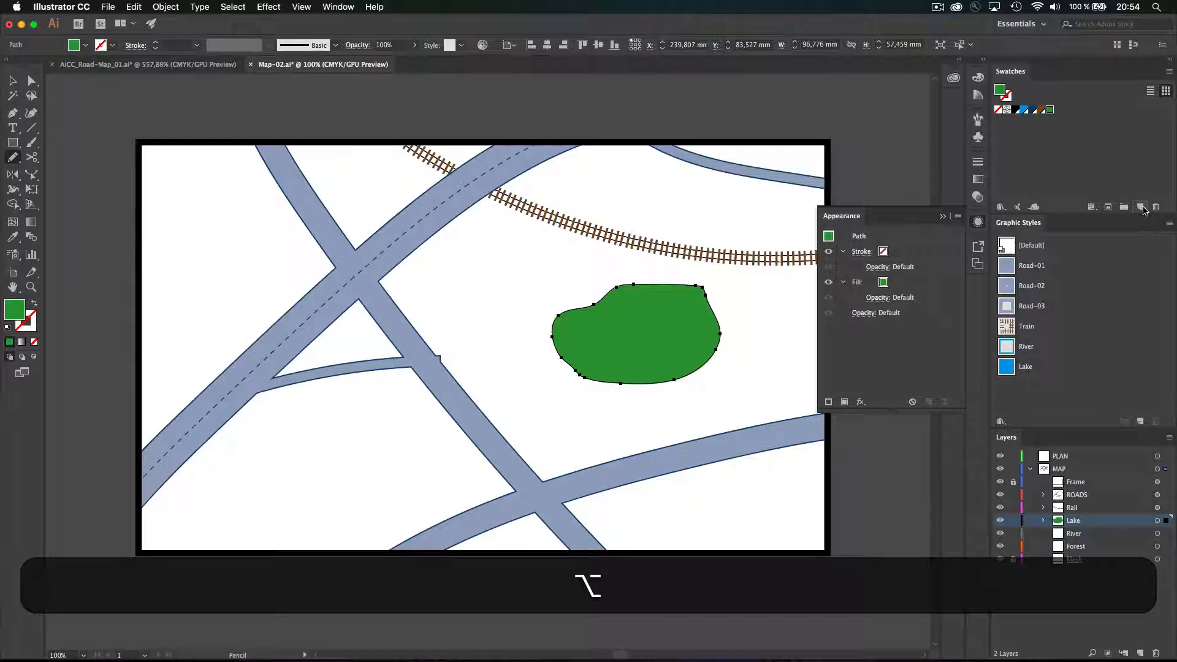
pyautogui.doubleClick(1050, 110)
pyautogui.click(623, 142)
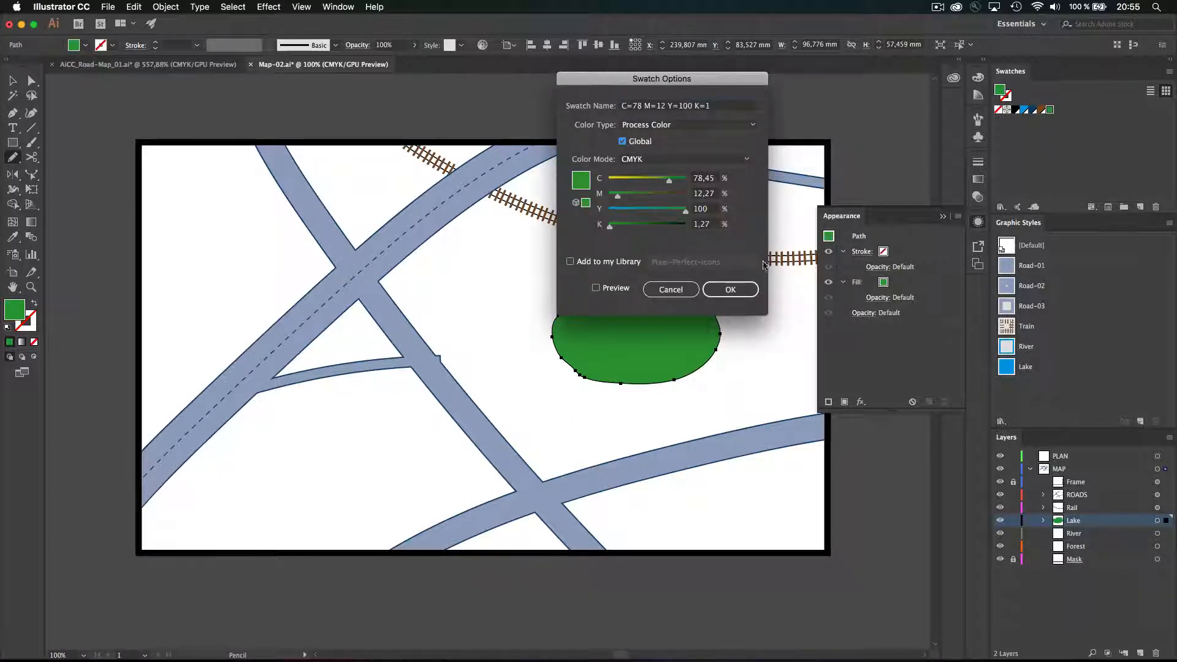
pyautogui.click(713, 179)
pyautogui.hotkey('shift', 'Up')
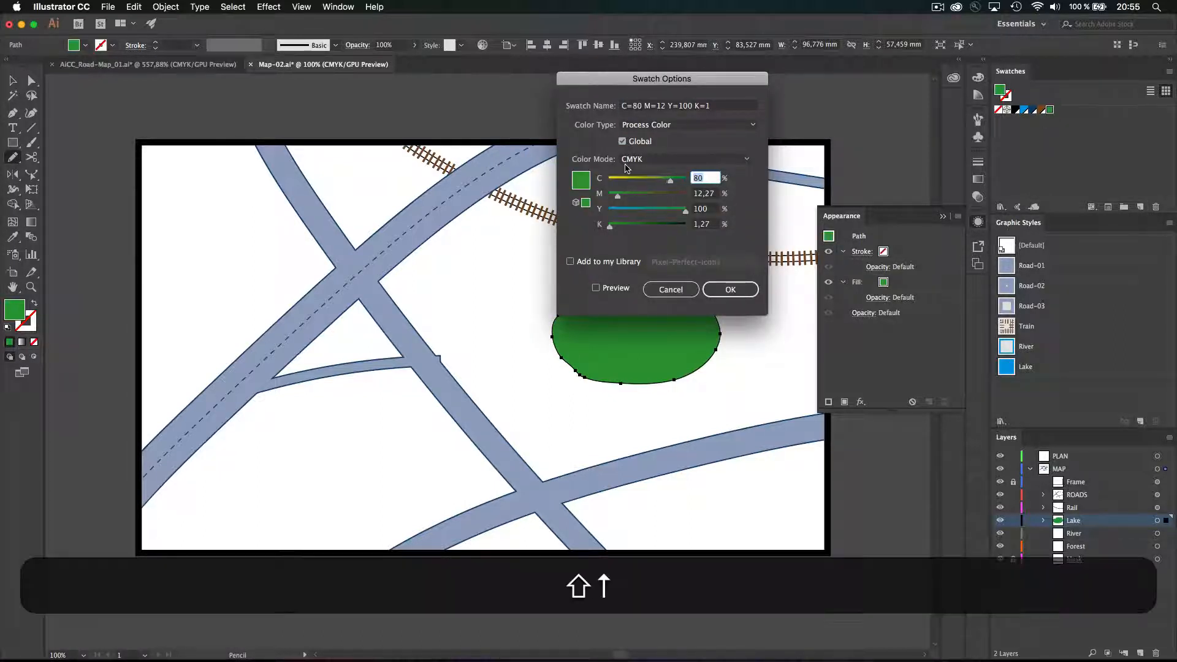
pyautogui.hotkey('shift', 'Tab')
pyautogui.hotkey('shift', 'Down')
pyautogui.press('Tab')
pyautogui.press('Tab')
pyautogui.hotkey('shift', 'Down')
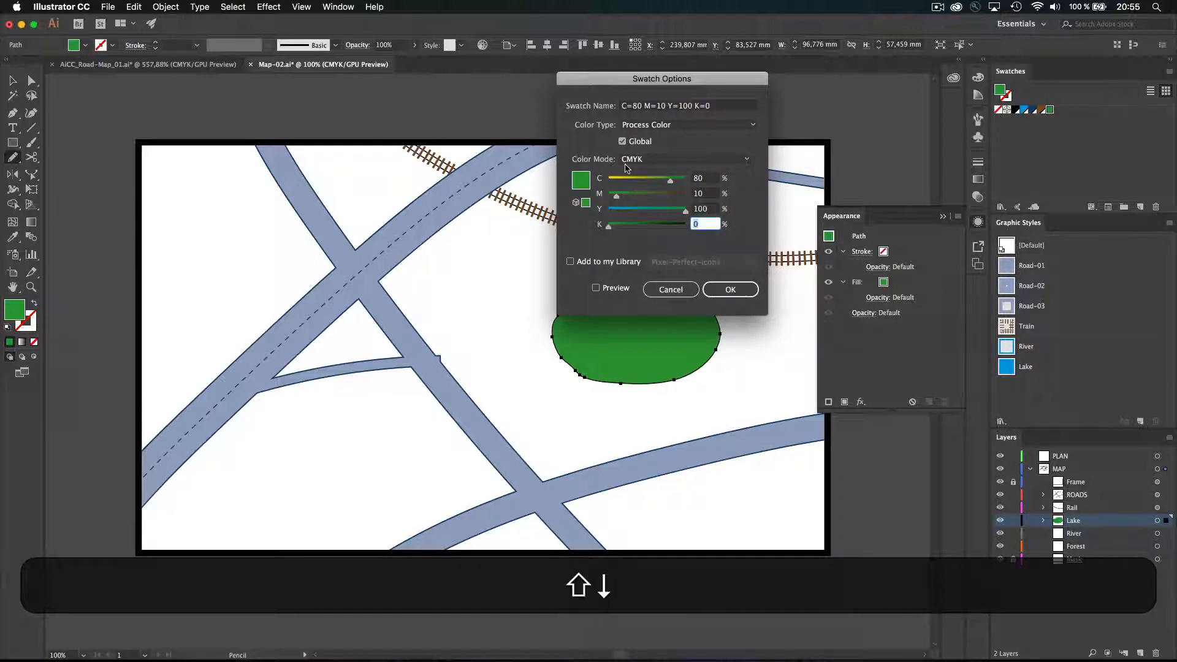
pyautogui.press('Return')
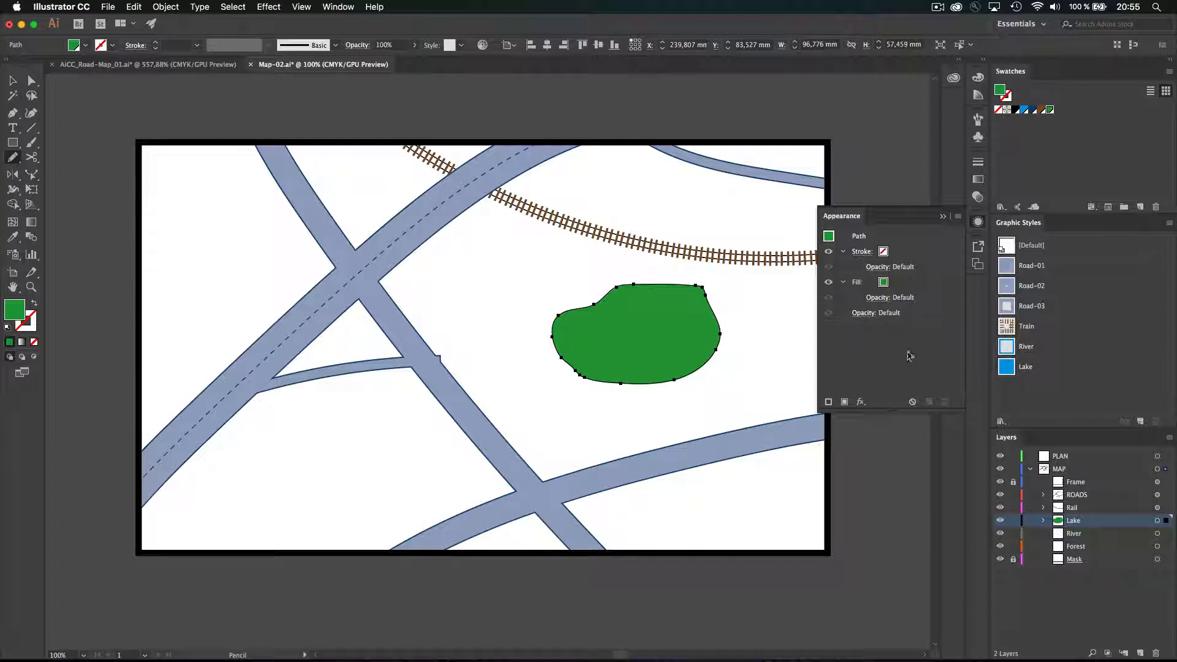
# - Save the green blob's appearance as a graphic style named Forest, then delete the blob and reset to the default style
pyautogui.click(1141, 423)
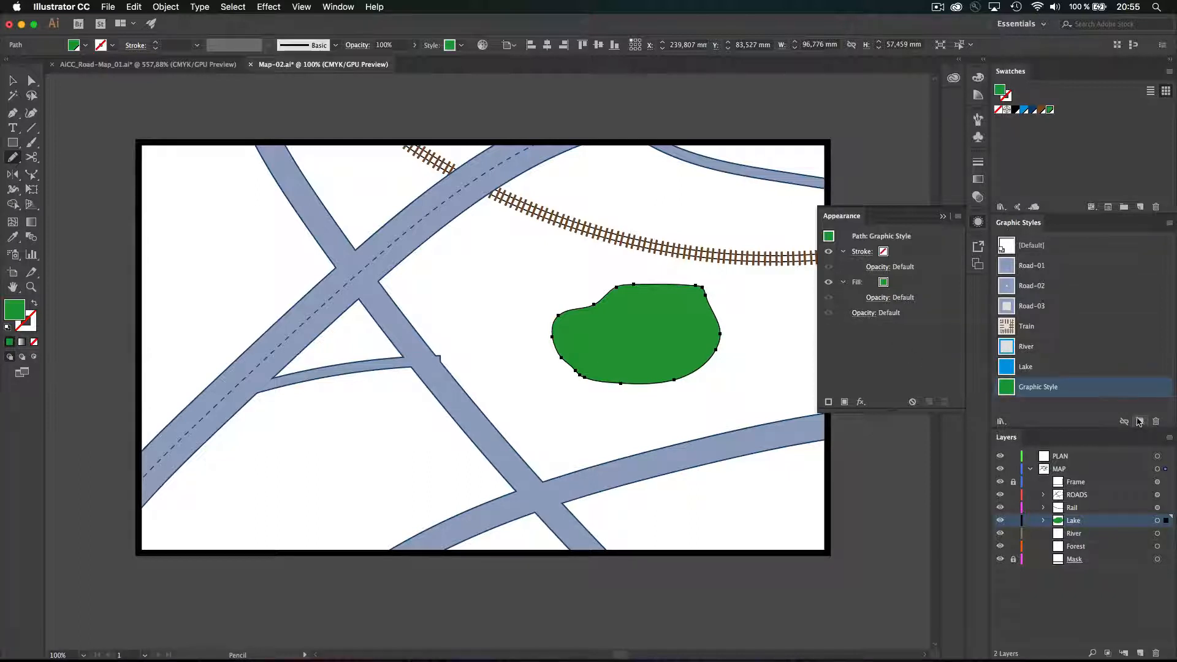
pyautogui.doubleClick(1041, 387)
pyautogui.press('shift')
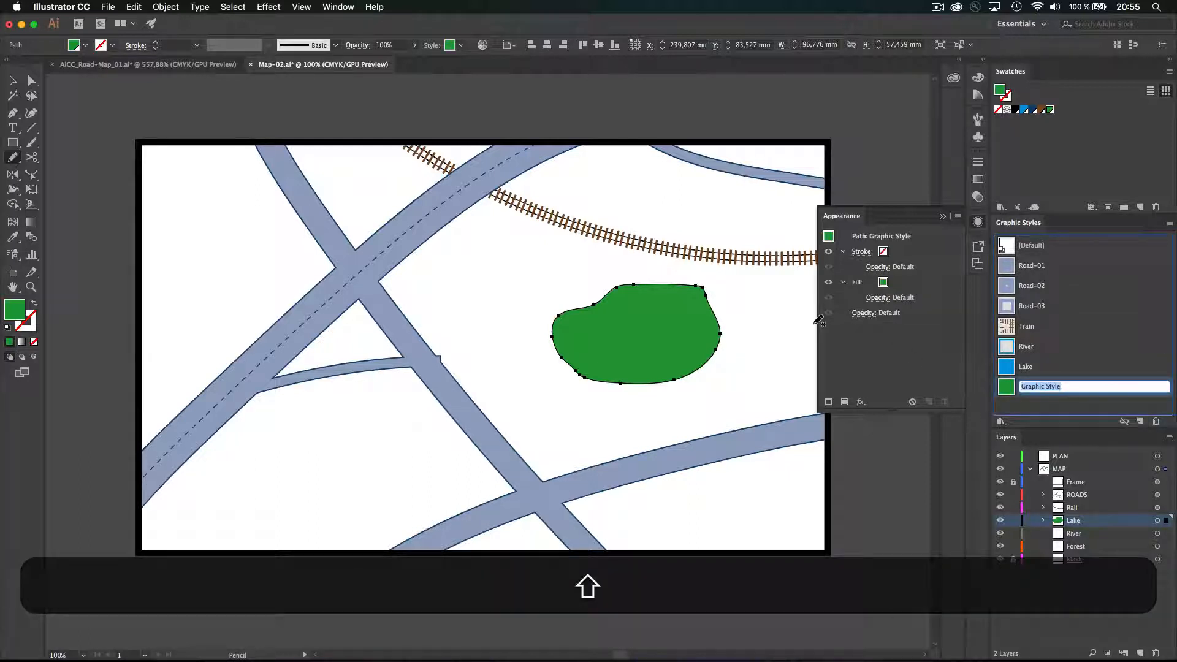
pyautogui.write('Fores')
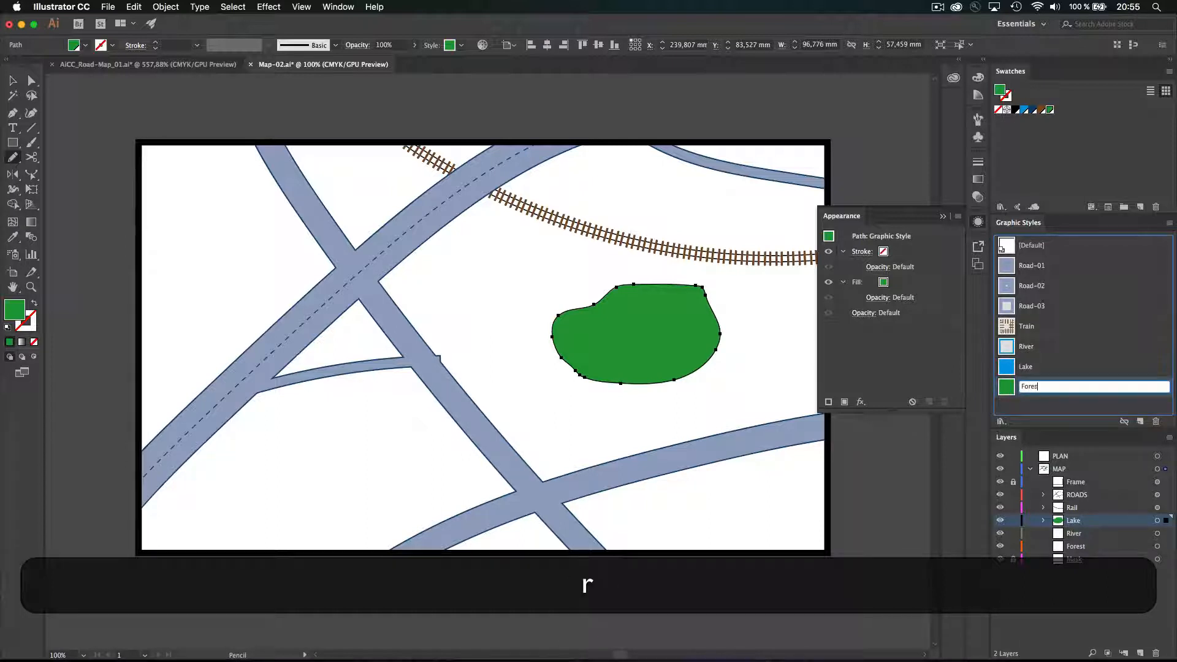
pyautogui.write('t')
pyautogui.press('Return')
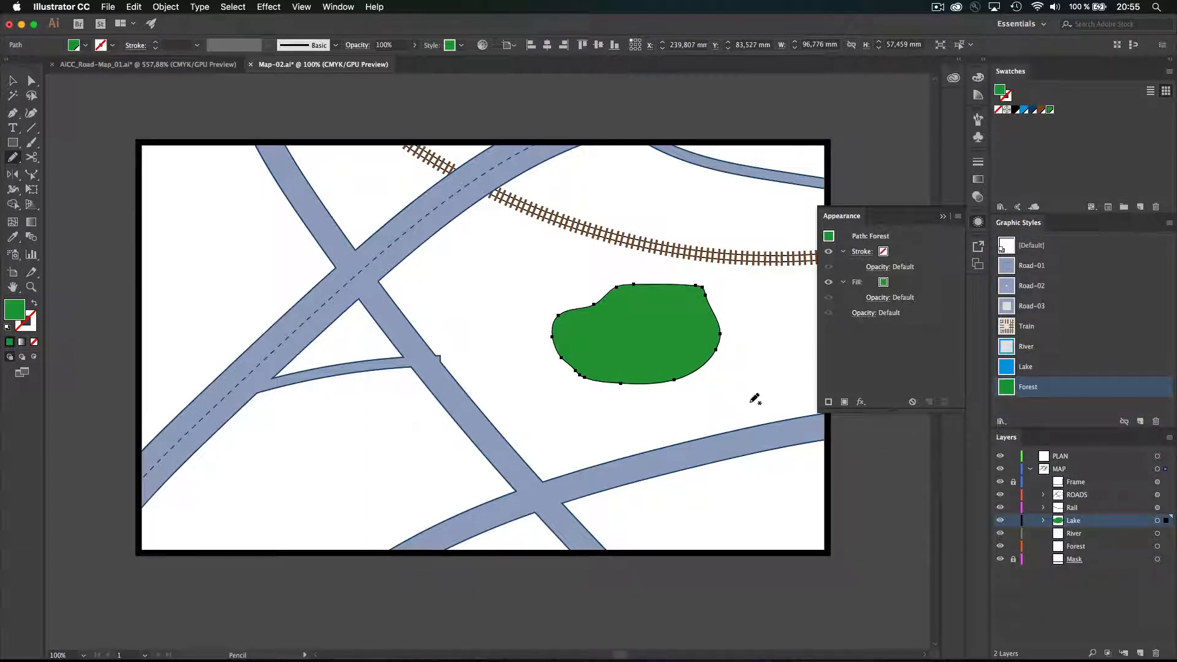
pyautogui.press('BackSpace')
pyautogui.press('d')
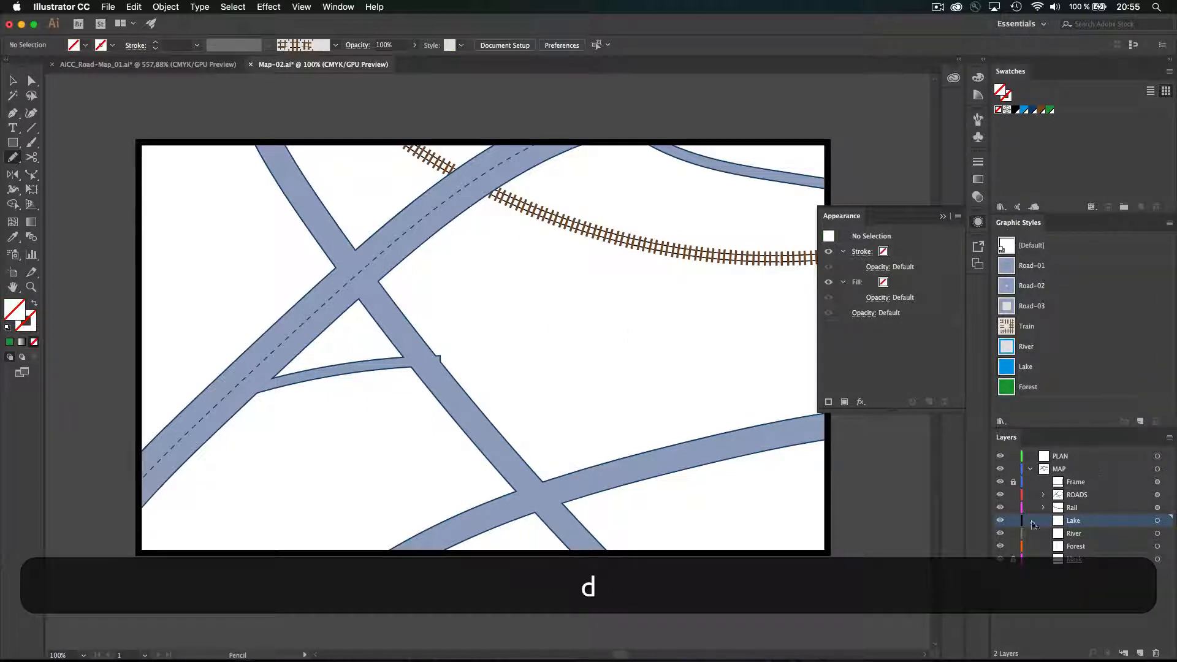
# - Apply the Lake, Forest and River graphic styles to the layers of the same names and deselect everything
pyautogui.click(1156, 521)
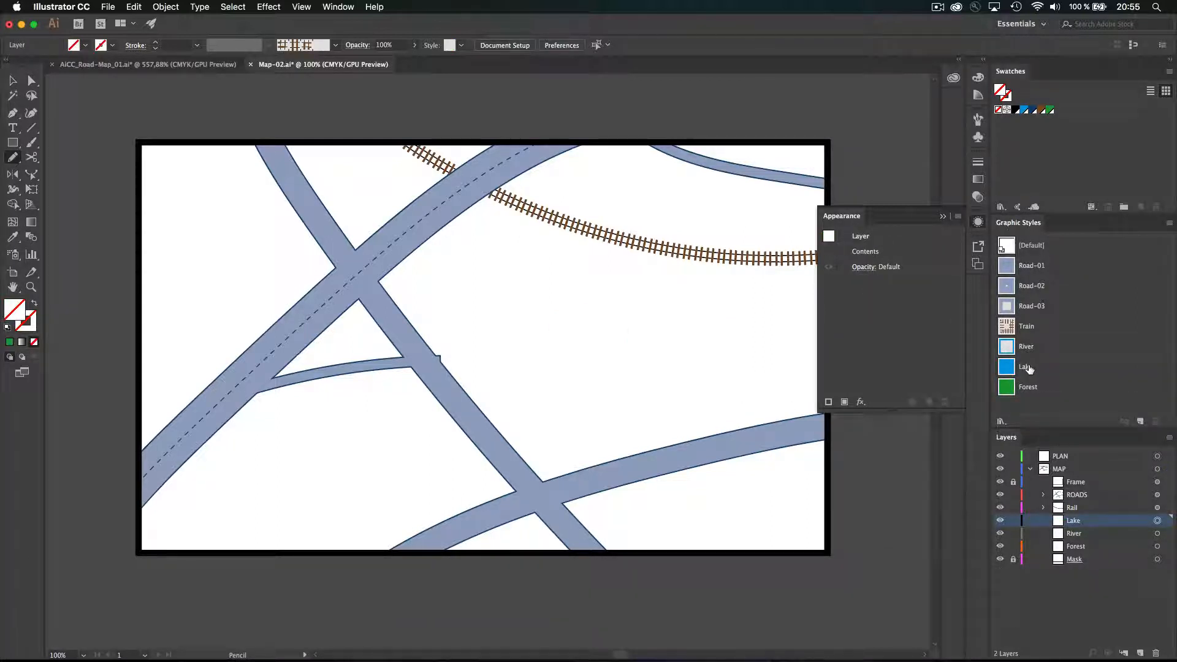
pyautogui.click(1027, 367)
pyautogui.click(1157, 534)
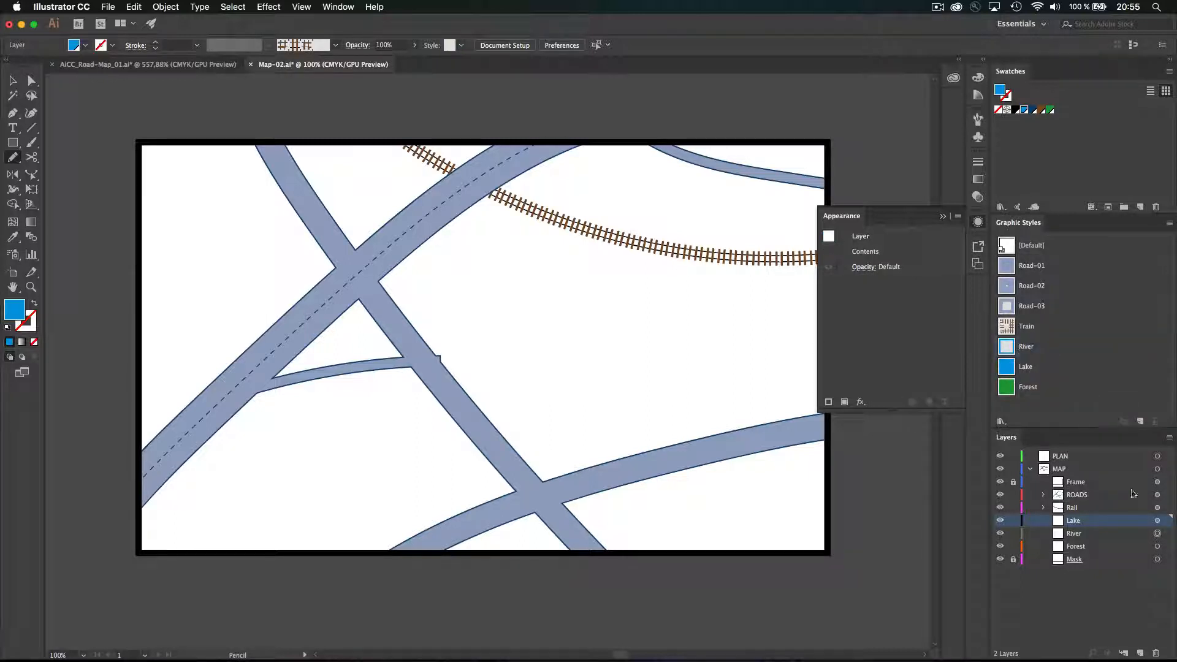
pyautogui.click(1032, 391)
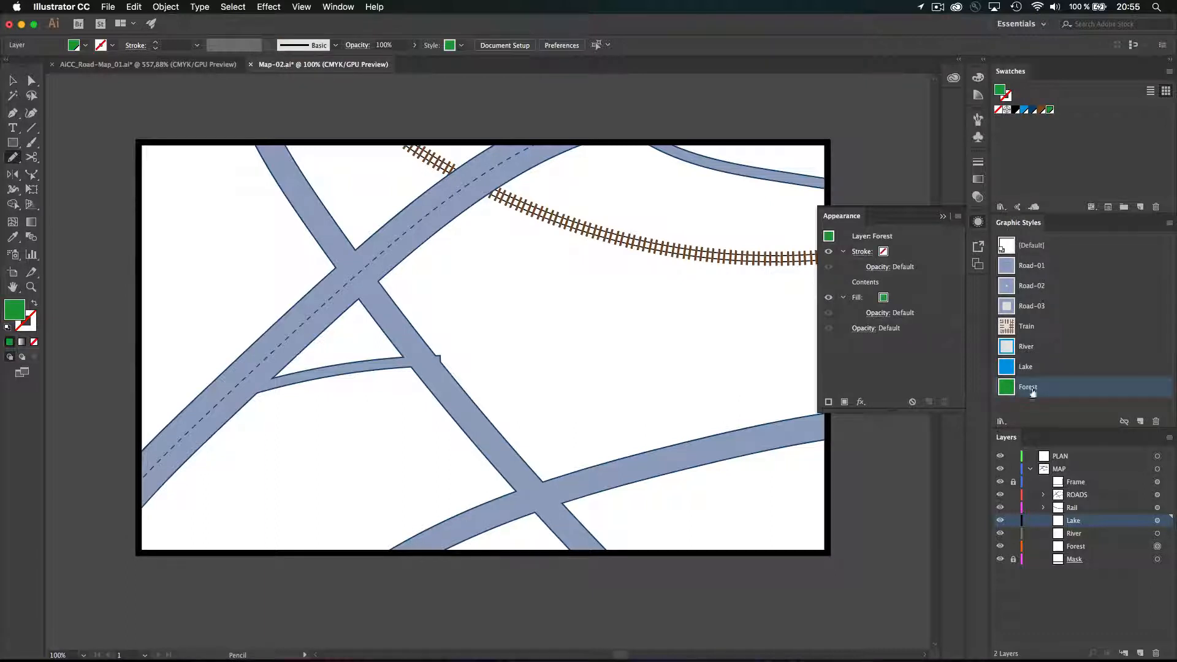
pyautogui.click(1157, 534)
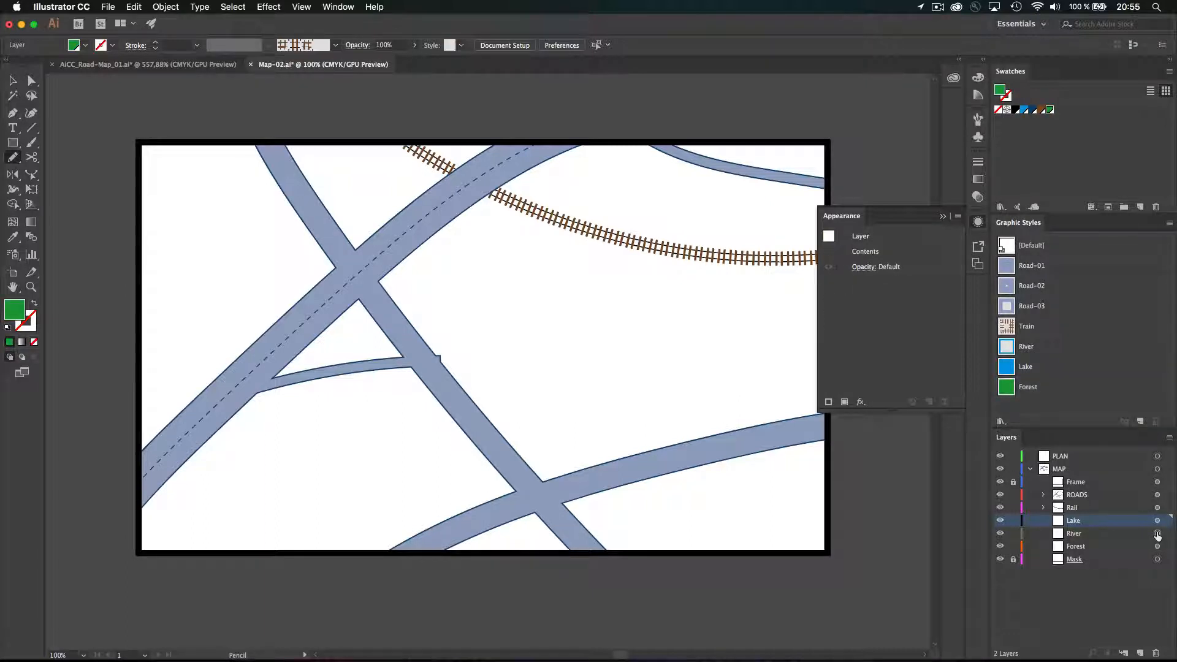
pyautogui.click(1028, 351)
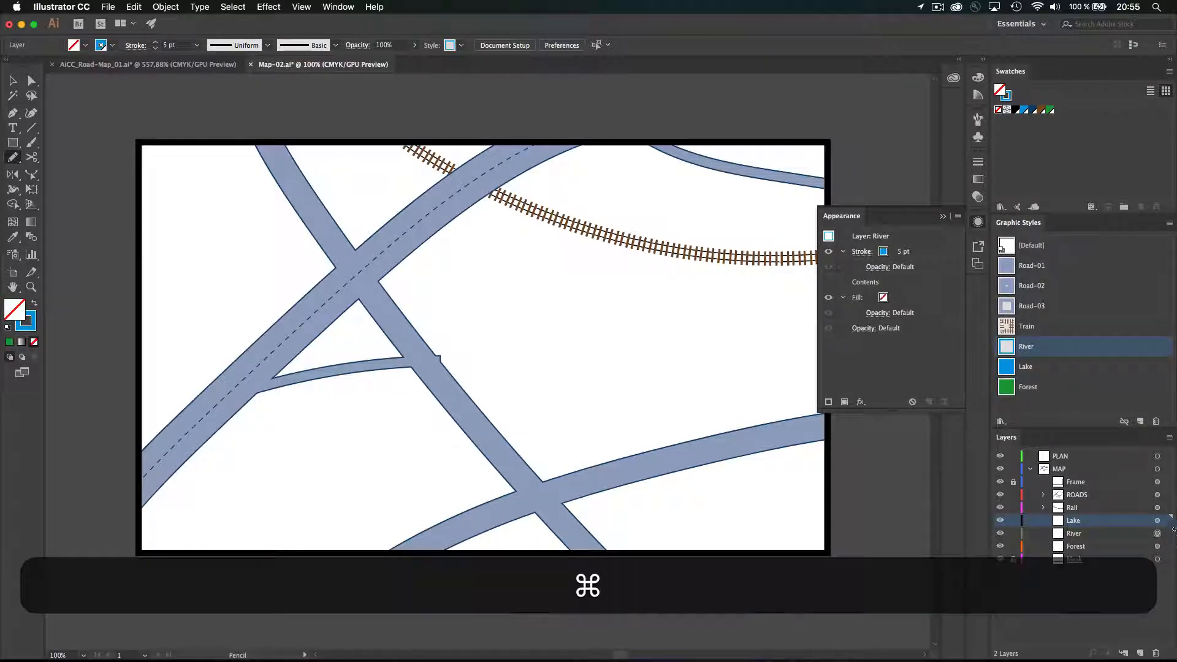
pyautogui.press('super+shift+a')
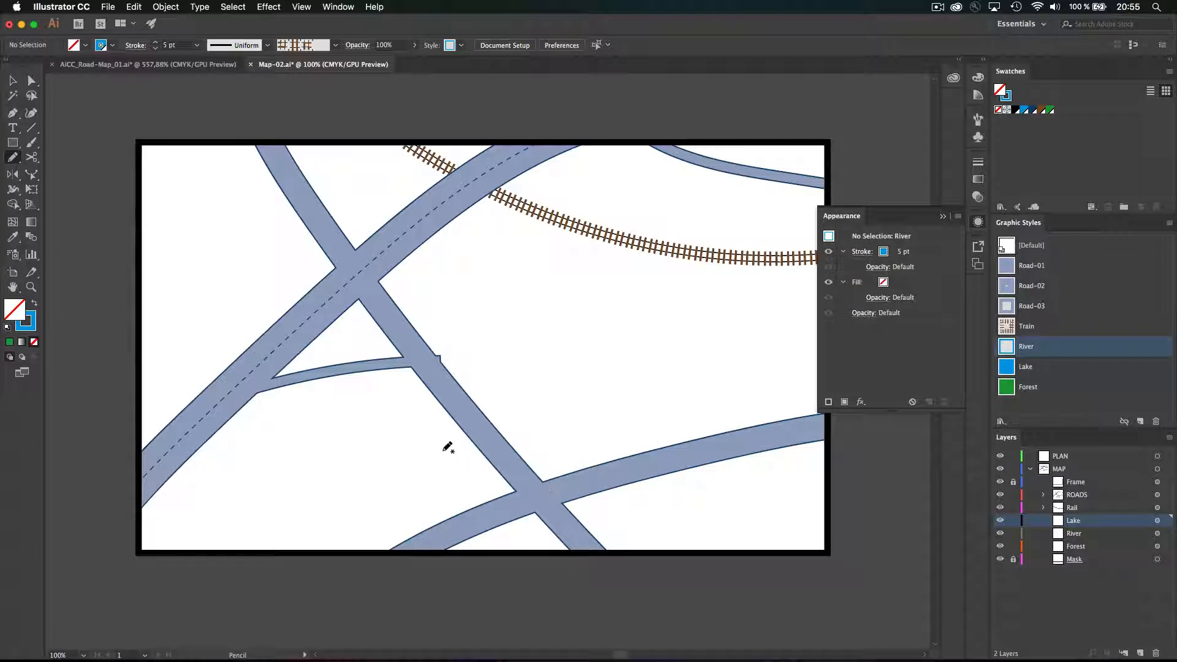
# - Set the wide stroke of the Road-01 graphic style to 40 pt and redefine the style with it
pyautogui.click(1008, 271)
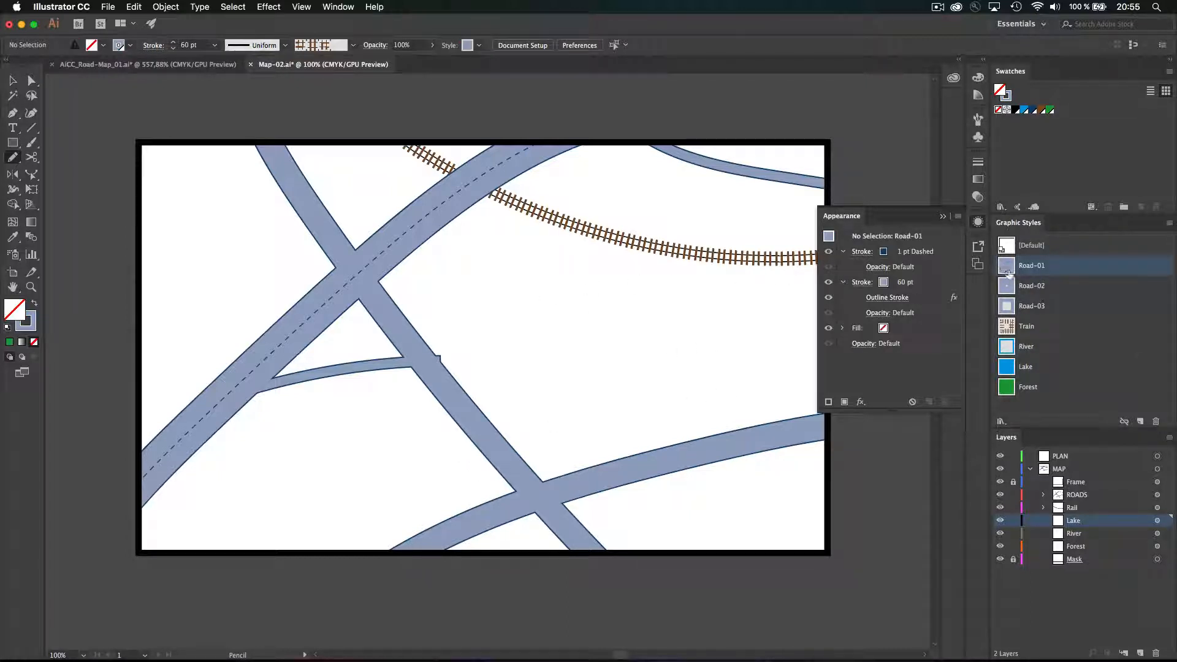
pyautogui.click(901, 282)
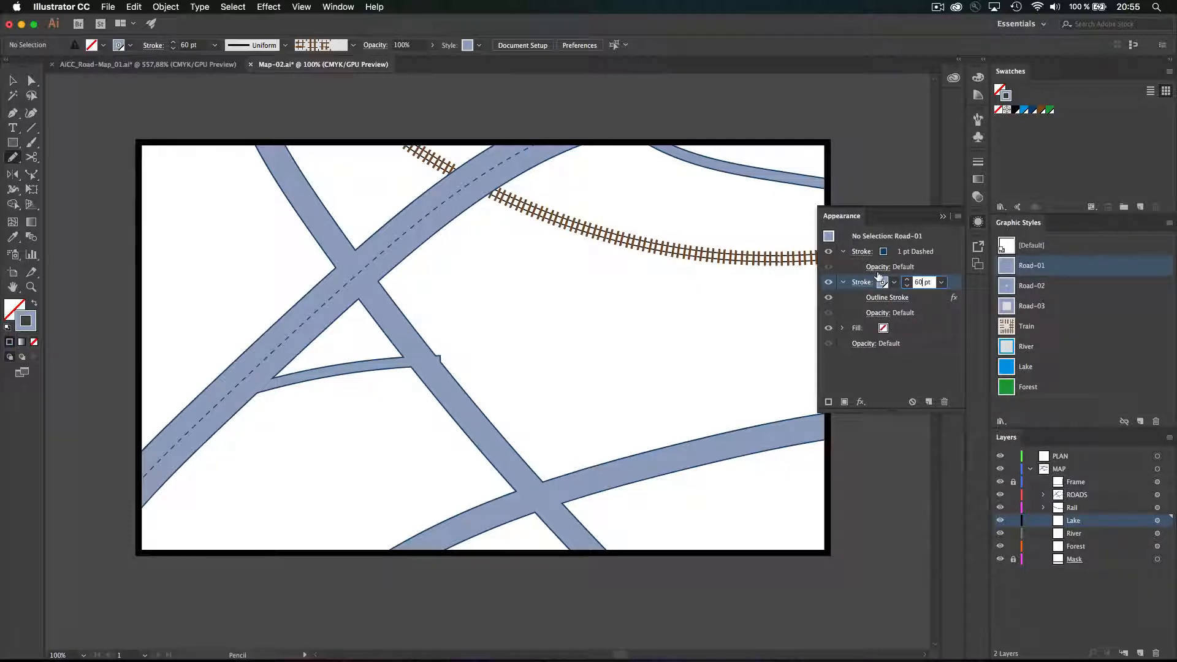
pyautogui.hotkey('shift', 'Down')
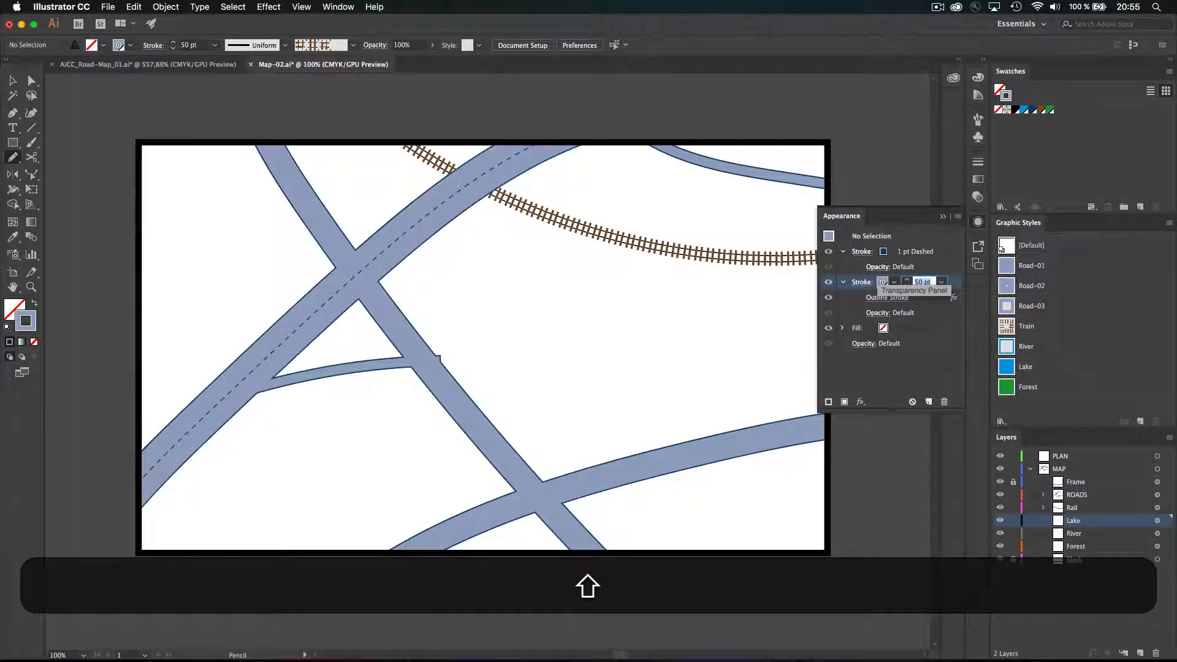
pyautogui.hotkey('shift', 'Down')
pyautogui.hotkey('shift', 'Return')
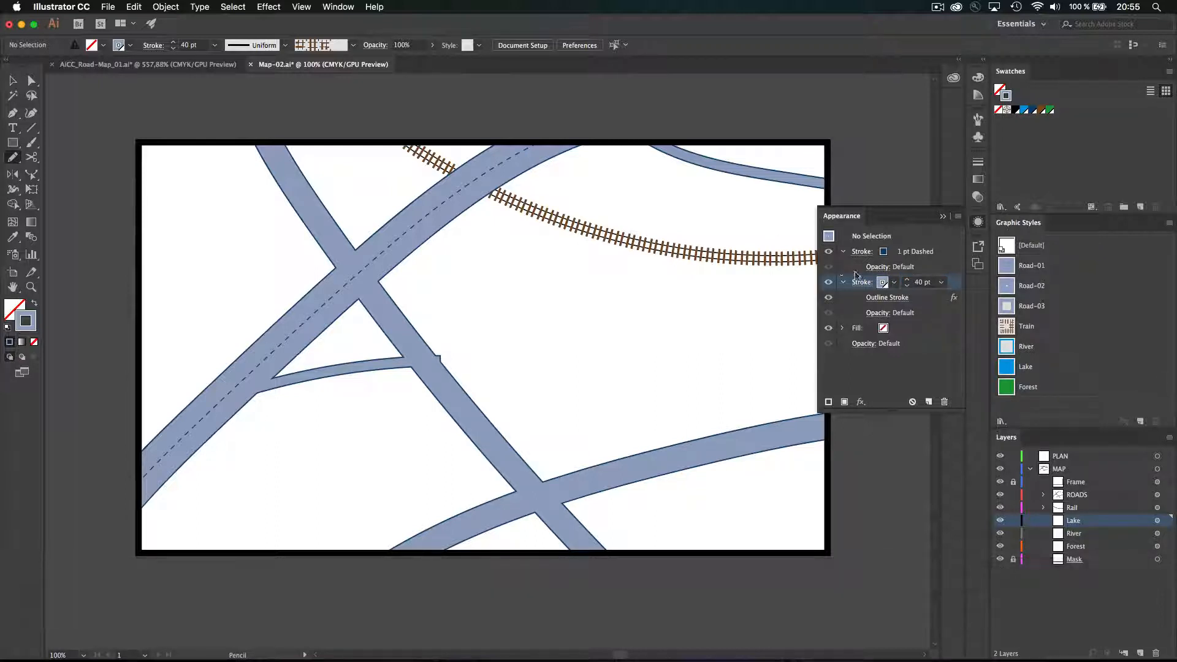
pyautogui.keyDown('alt'); pyautogui.click(830, 236); pyautogui.keyUp('alt')
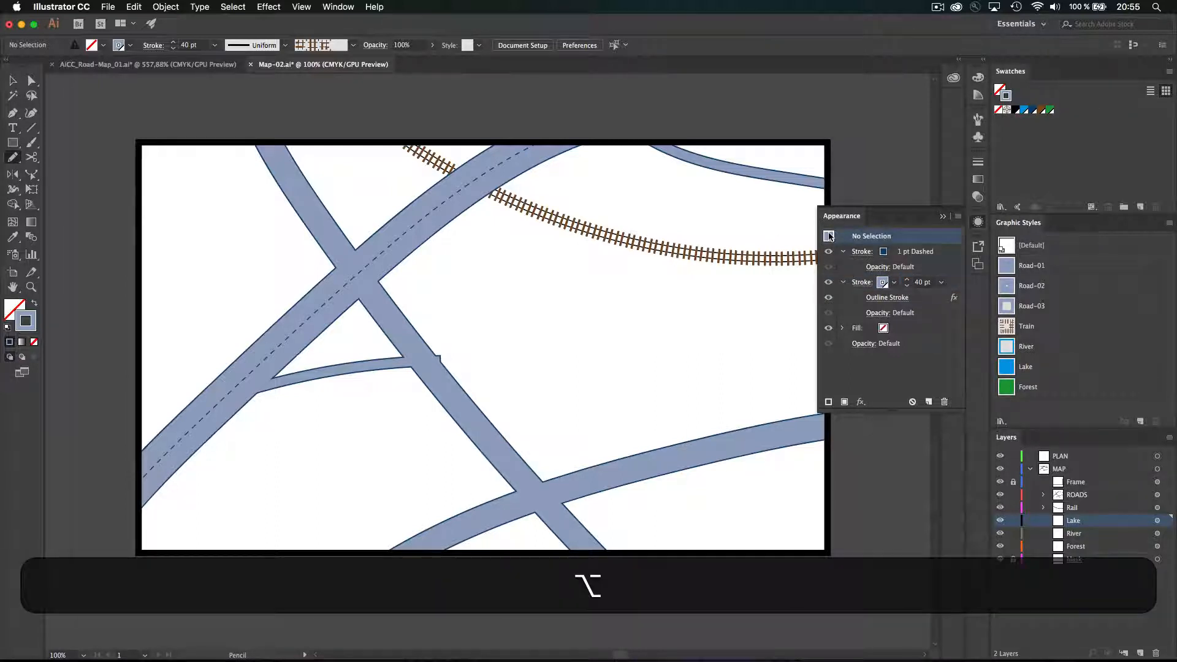
pyautogui.moveTo(938, 268); pyautogui.dragTo(1007, 272)
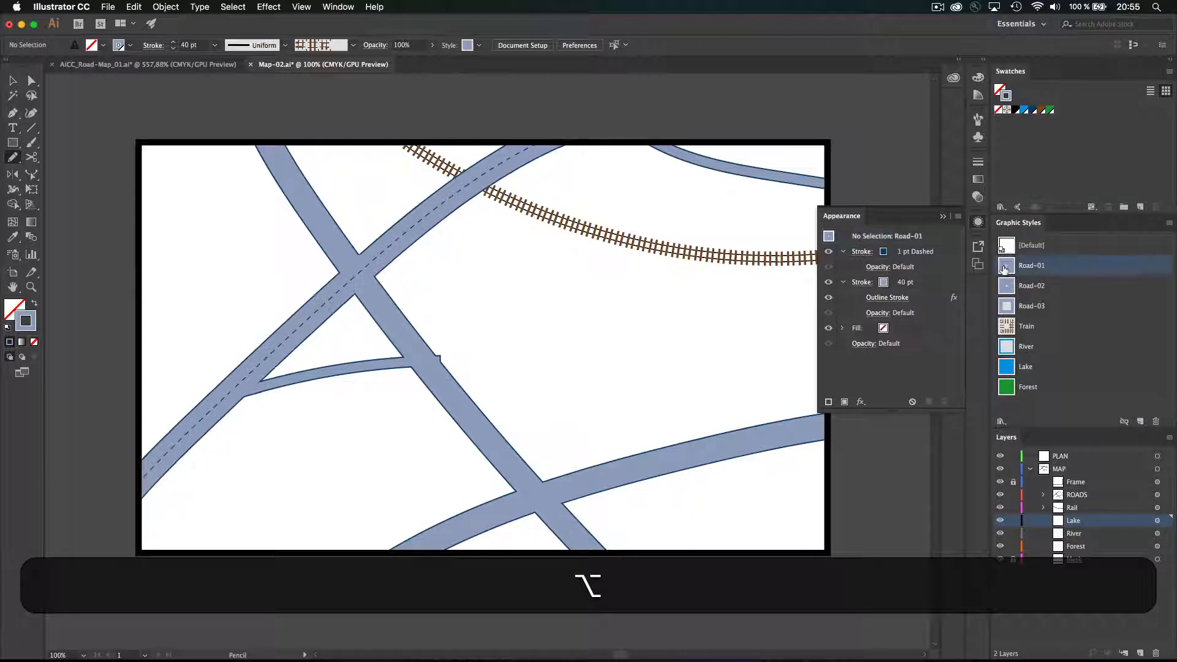
# - Reduce the wide stroke of the Road-01 appearance to 26 pt and redefine the Road-02 graphic style with it
pyautogui.click(904, 283)
pyautogui.click(920, 282)
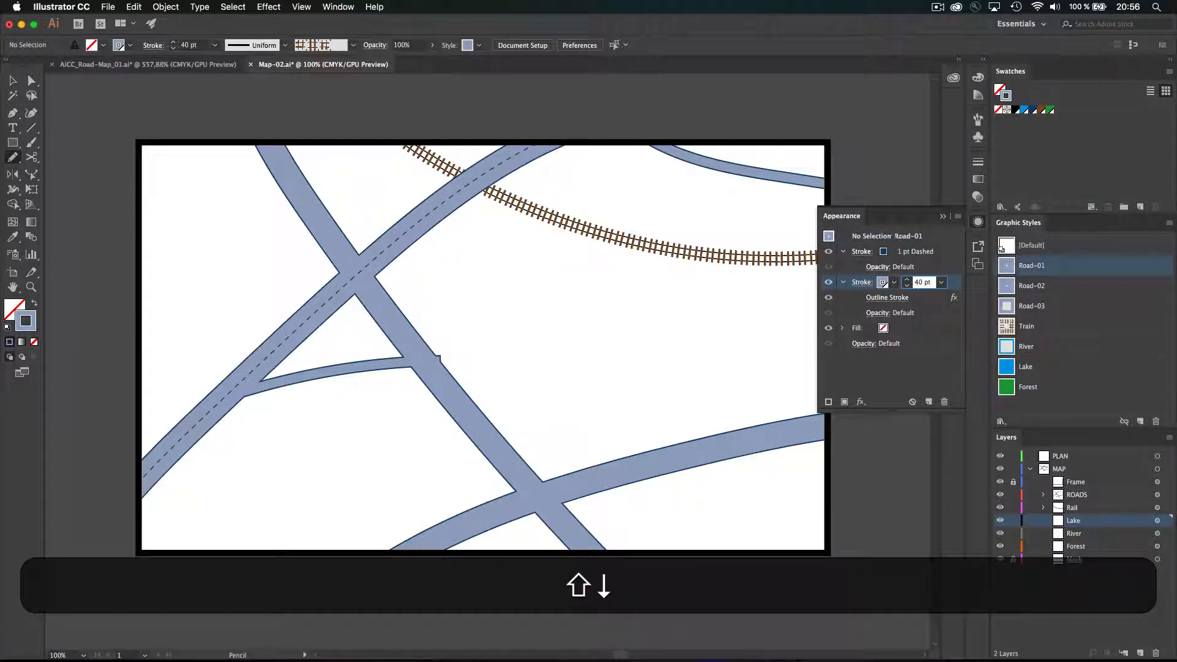
pyautogui.hotkey('shift', 'Down')
pyautogui.press('Down')
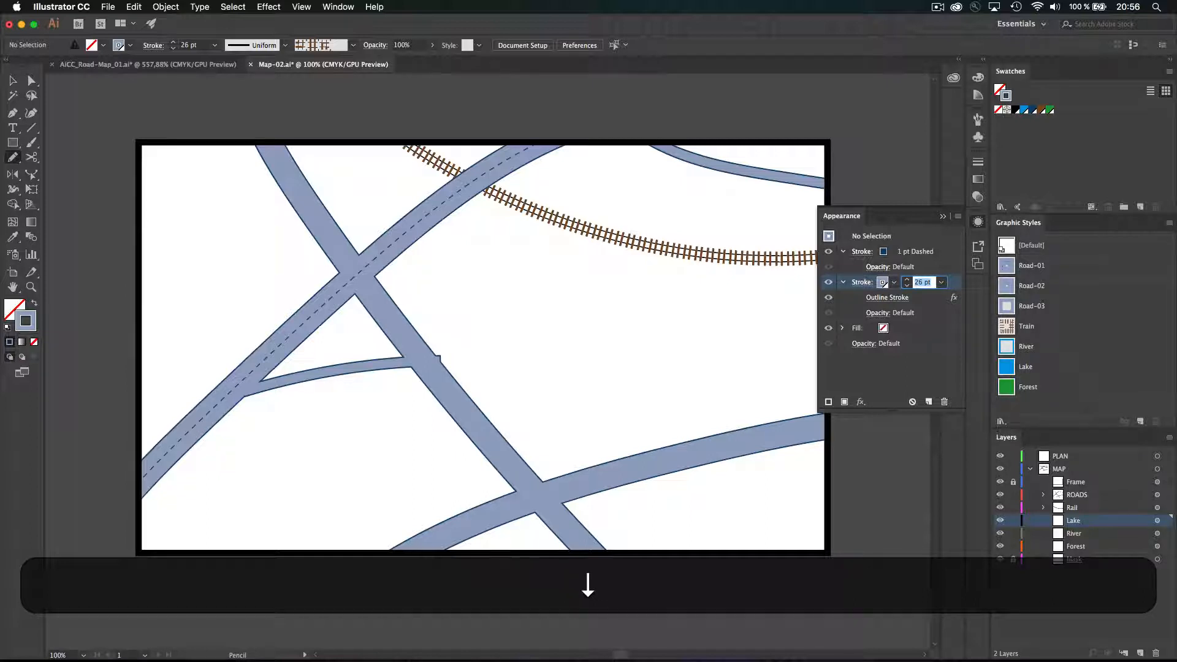
pyautogui.press('Return')
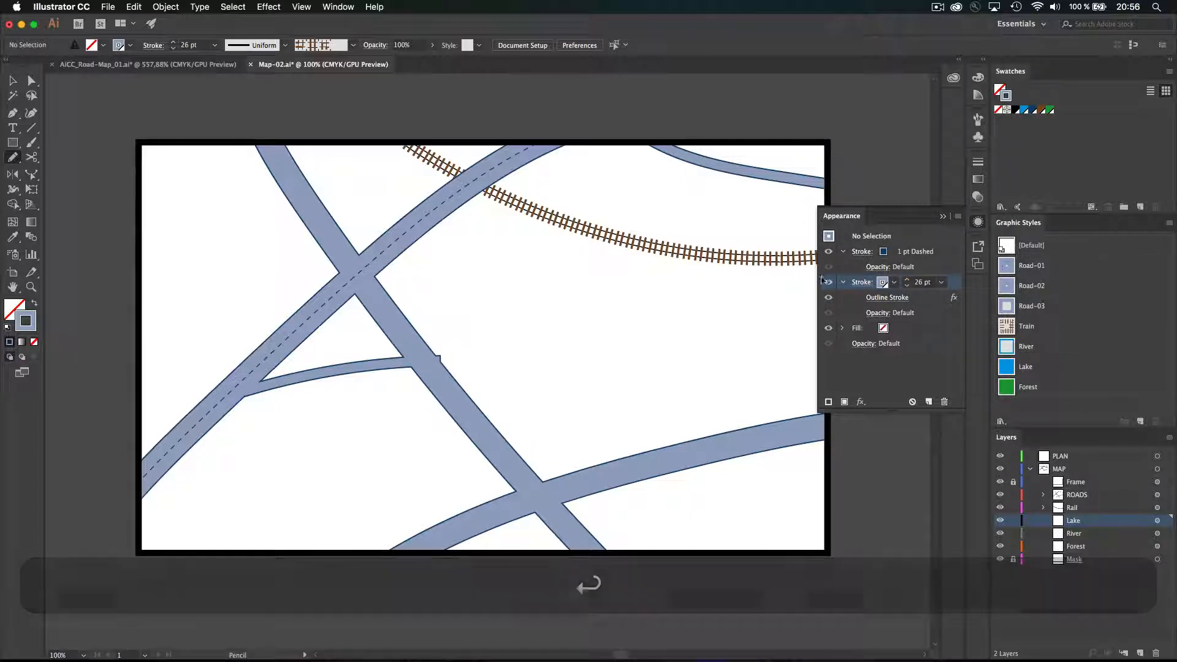
pyautogui.moveTo(828, 236); pyautogui.dragTo(1001, 288)
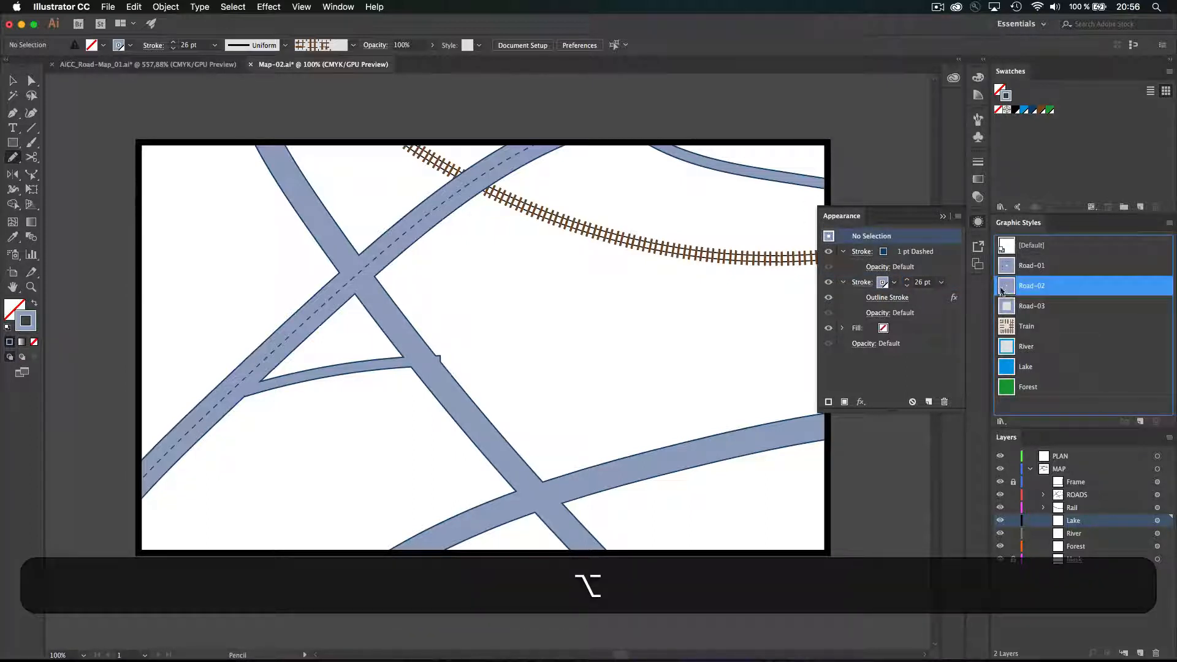
# - Set the stroke of the Road-03 graphic style to 8 pt and redefine the style with it
pyautogui.click(1006, 306)
pyautogui.click(905, 254)
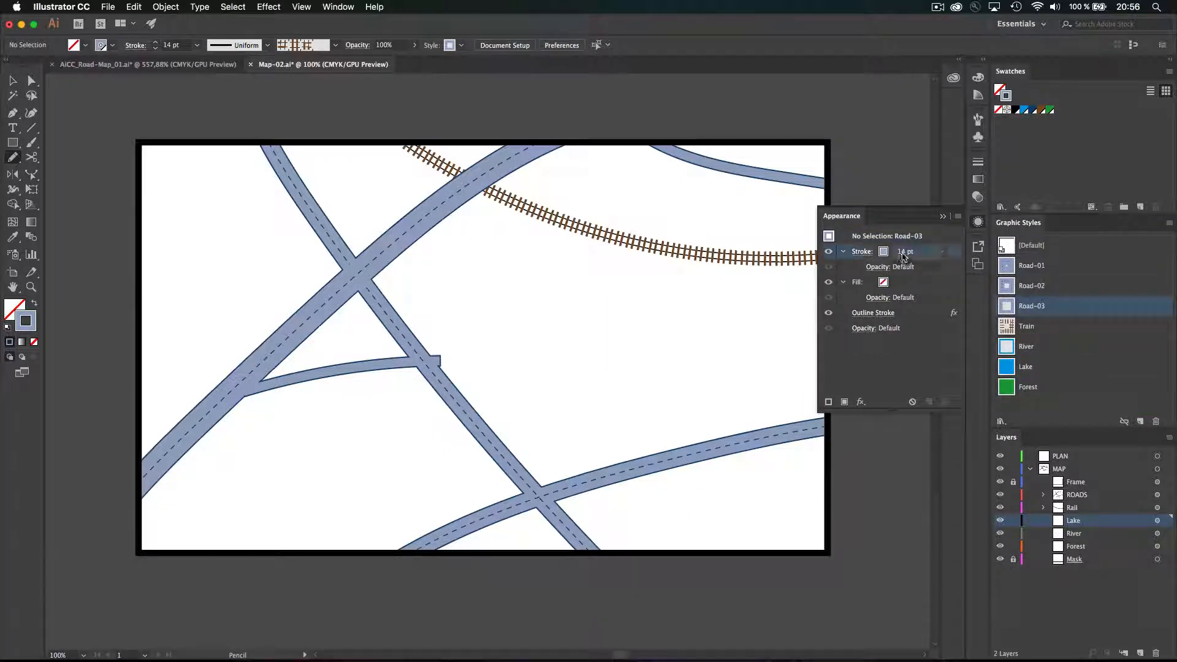
pyautogui.press('Down')
pyautogui.press('Down')
pyautogui.press('Down')
pyautogui.press('Down')
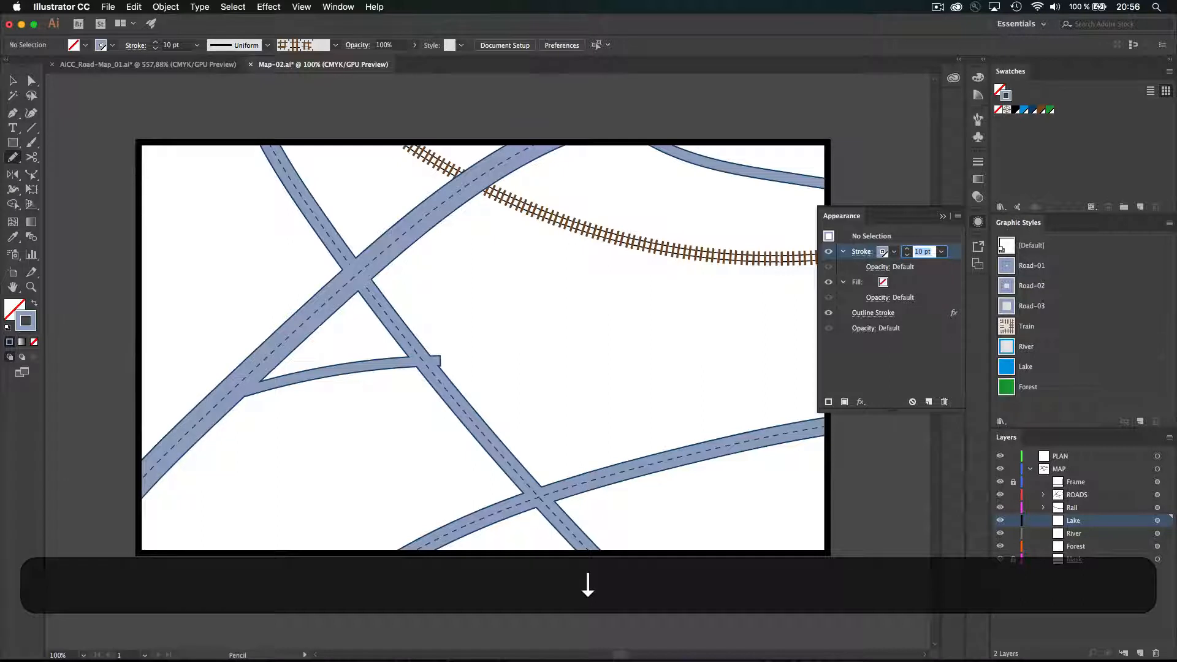
pyautogui.press('Return')
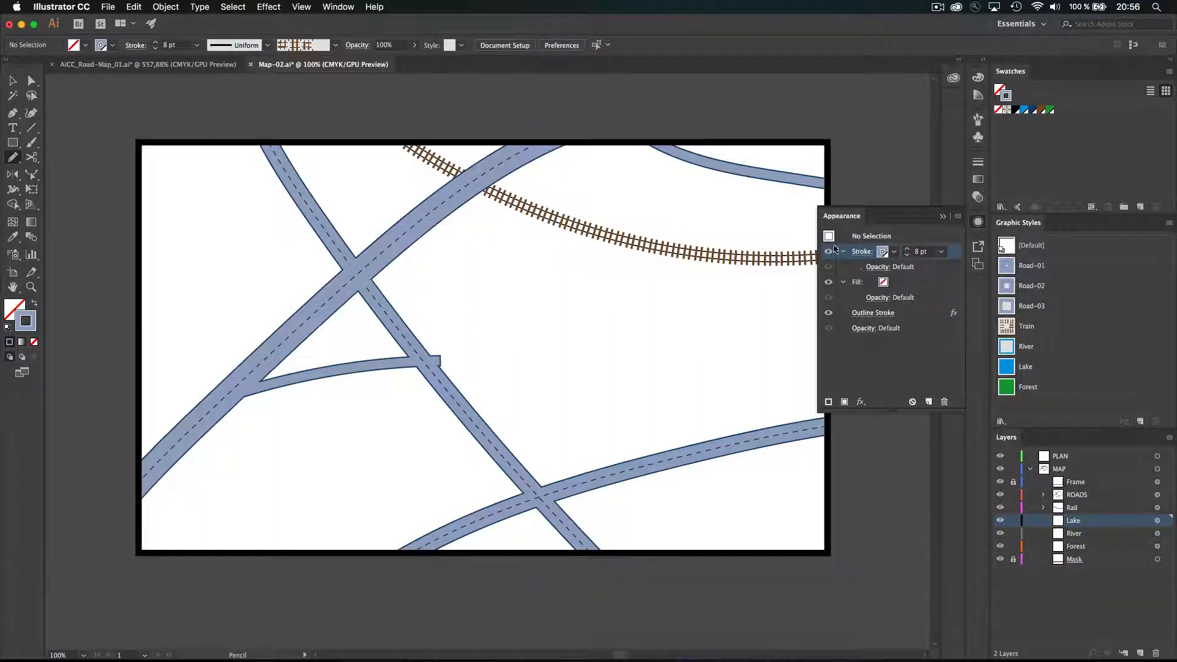
pyautogui.moveTo(829, 236); pyautogui.dragTo(1011, 309)
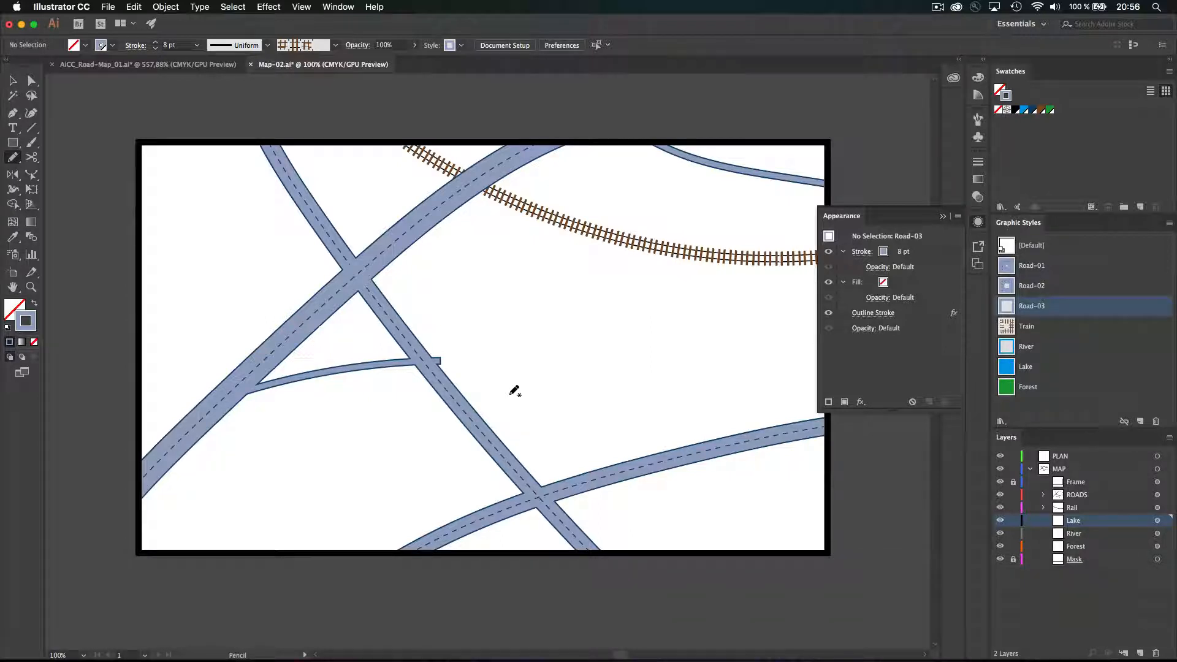
# - Remove the 1 pt dashed stroke from the Road-02 appearance and redefine the Road-02 graphic style
pyautogui.click(1007, 286)
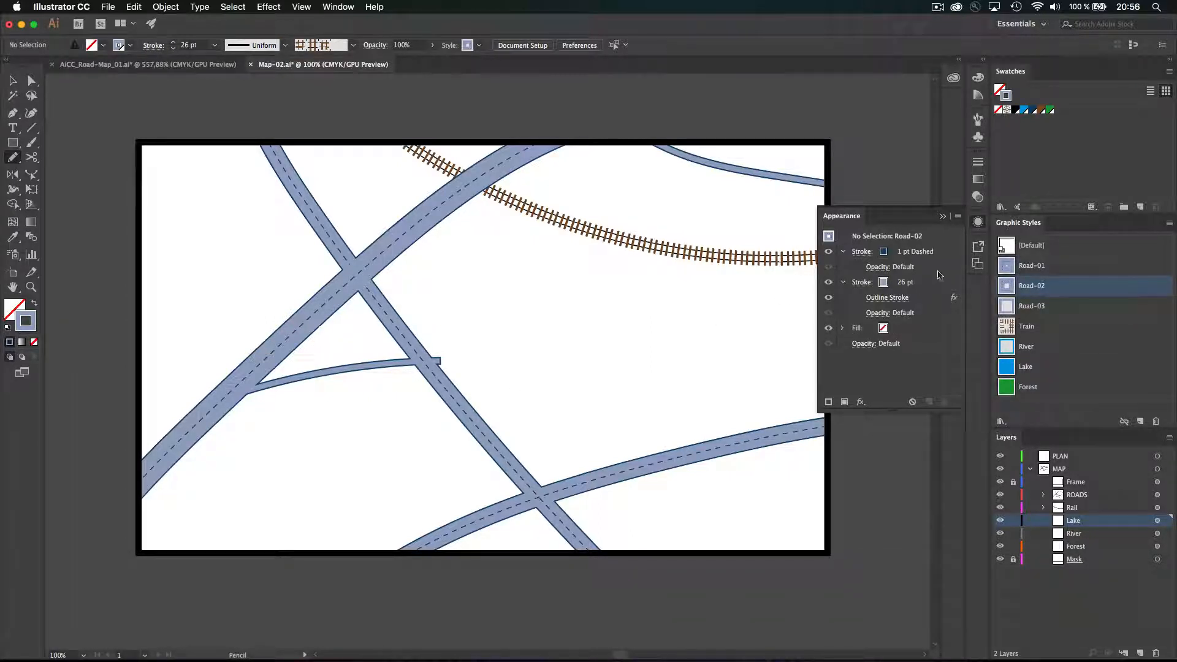
pyautogui.click(929, 253)
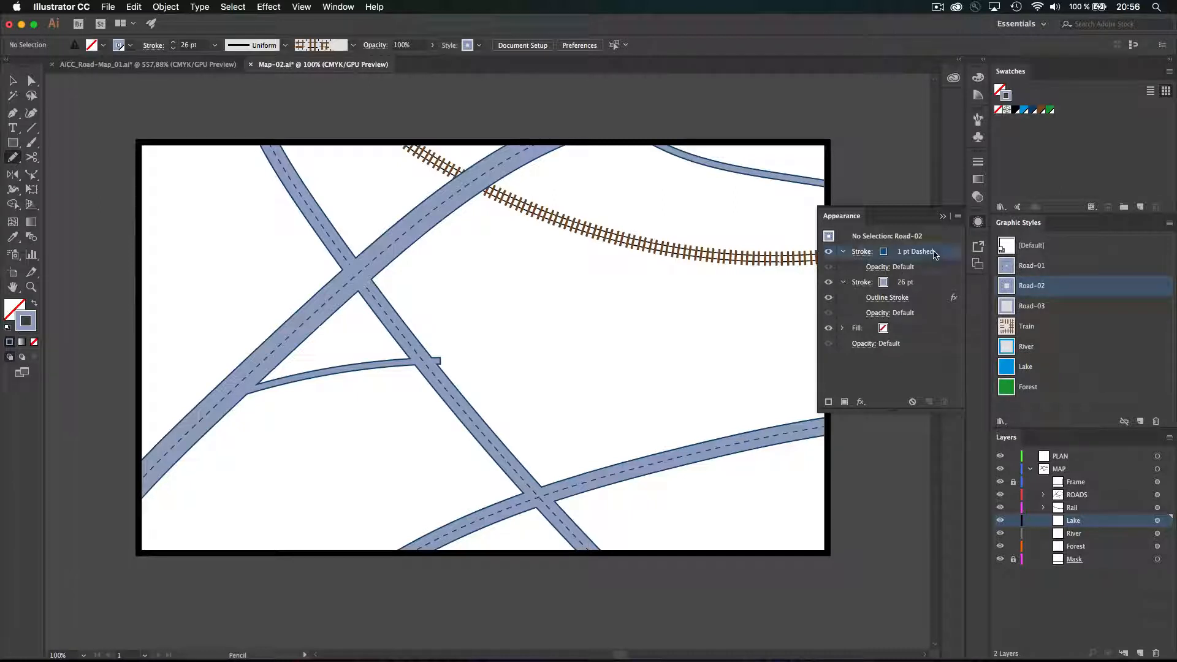
pyautogui.click(944, 402)
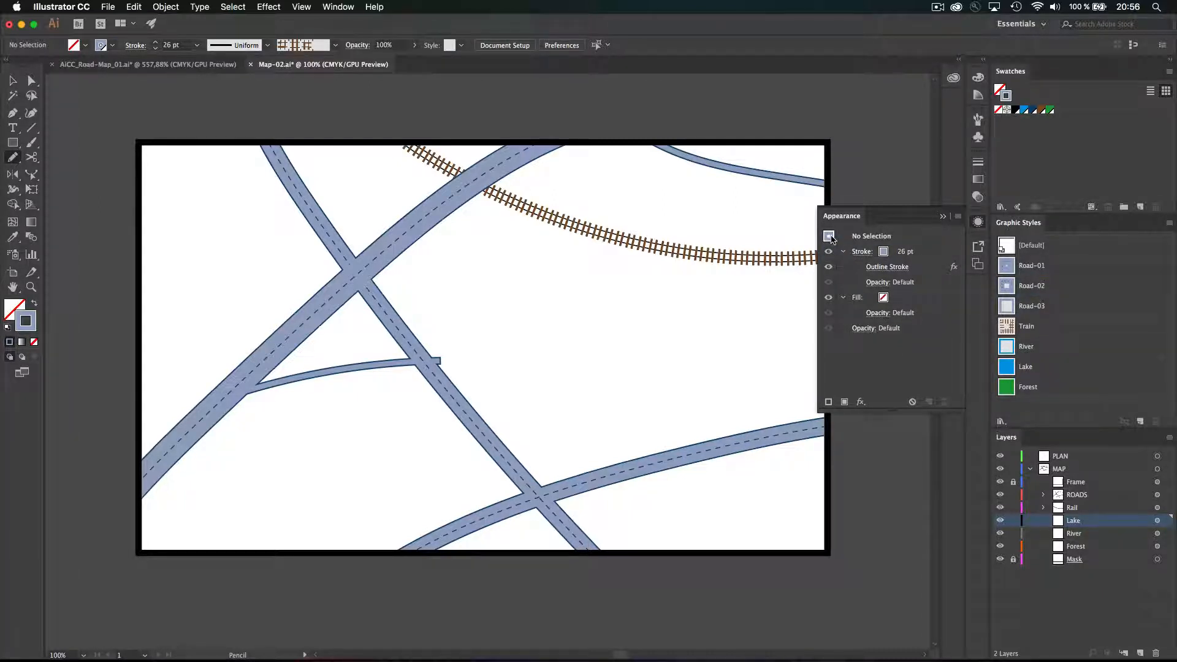
pyautogui.moveTo(832, 239); pyautogui.dragTo(1011, 288)
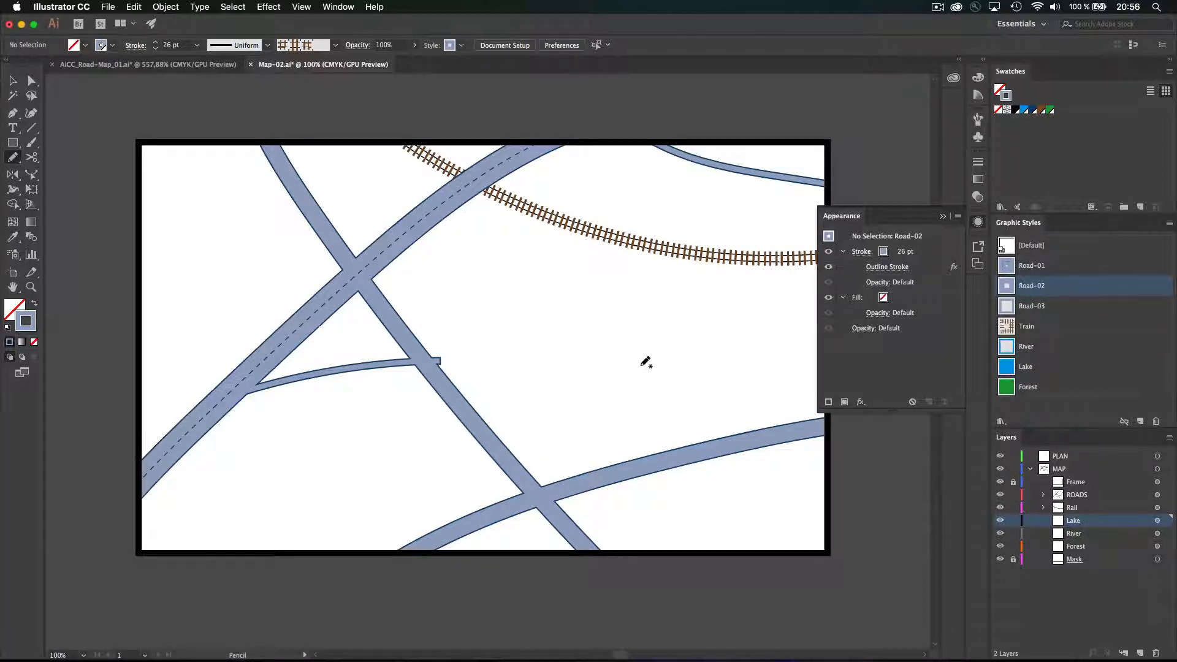
# - With the Pencil, draw a lake about 100 by 61 mm on the Lake layer and a winding vertical river about 283 mm high on the River layer
pyautogui.press('d')
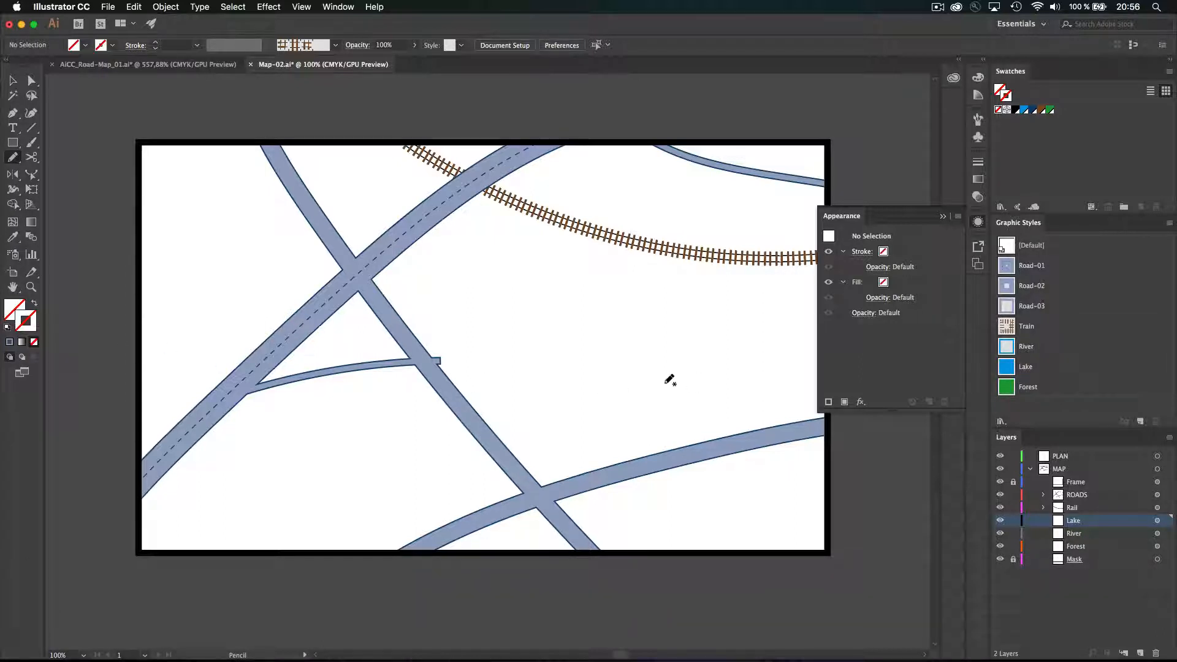
pyautogui.moveTo(626, 332)
pyautogui.mouseDown()
pyautogui.moveTo(598, 391)
pyautogui.moveTo(733, 378)
pyautogui.moveTo(762, 334)
pyautogui.moveTo(728, 298)
pyautogui.moveTo(629, 333)
pyautogui.mouseUp()
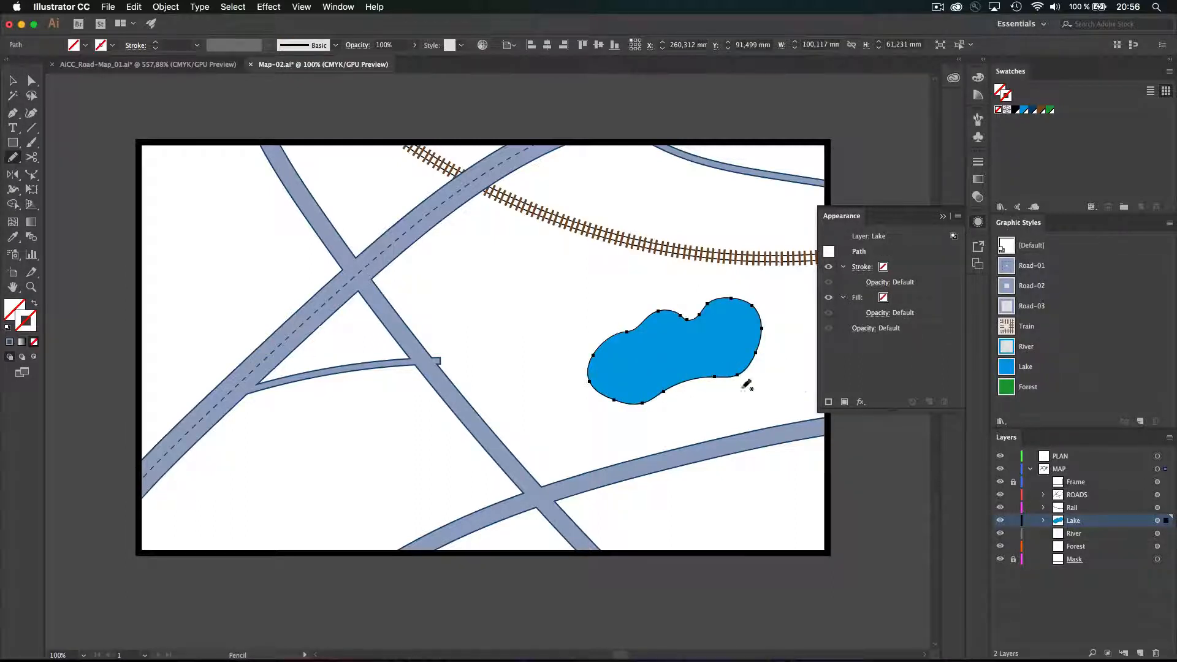
pyautogui.click(1086, 535)
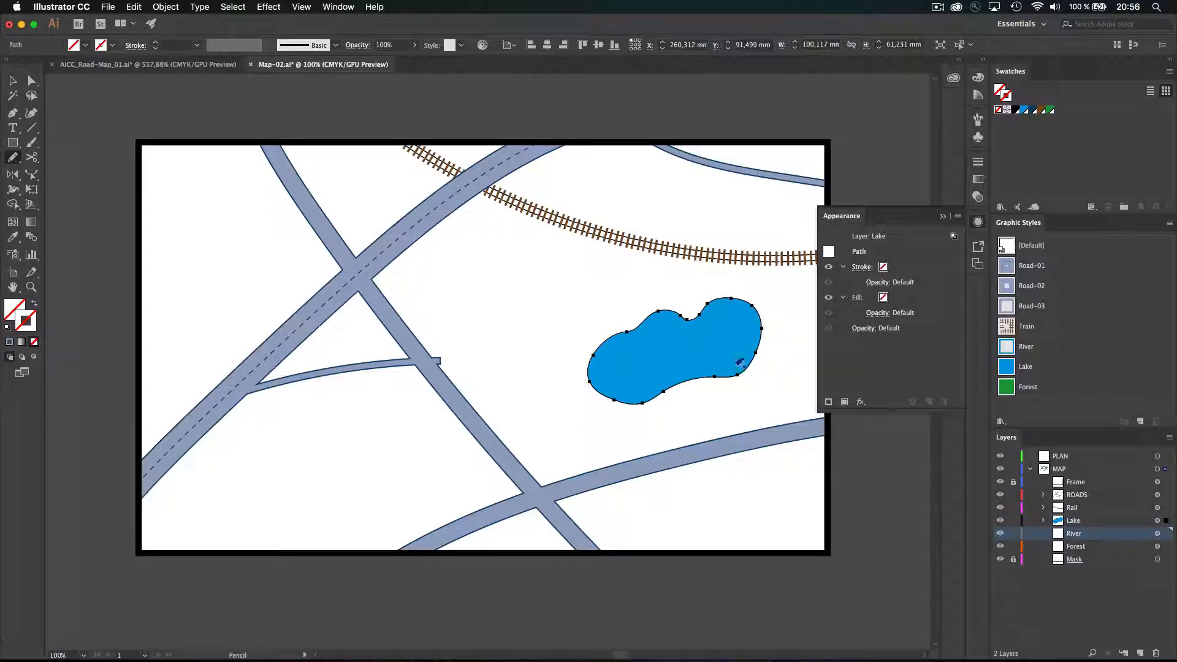
pyautogui.moveTo(639, 114)
pyautogui.mouseDown()
pyautogui.moveTo(623, 176)
pyautogui.moveTo(660, 280)
pyautogui.moveTo(639, 351)
pyautogui.moveTo(666, 421)
pyautogui.moveTo(652, 486)
pyautogui.moveTo(664, 559)
pyautogui.moveTo(702, 606)
pyautogui.mouseUp()
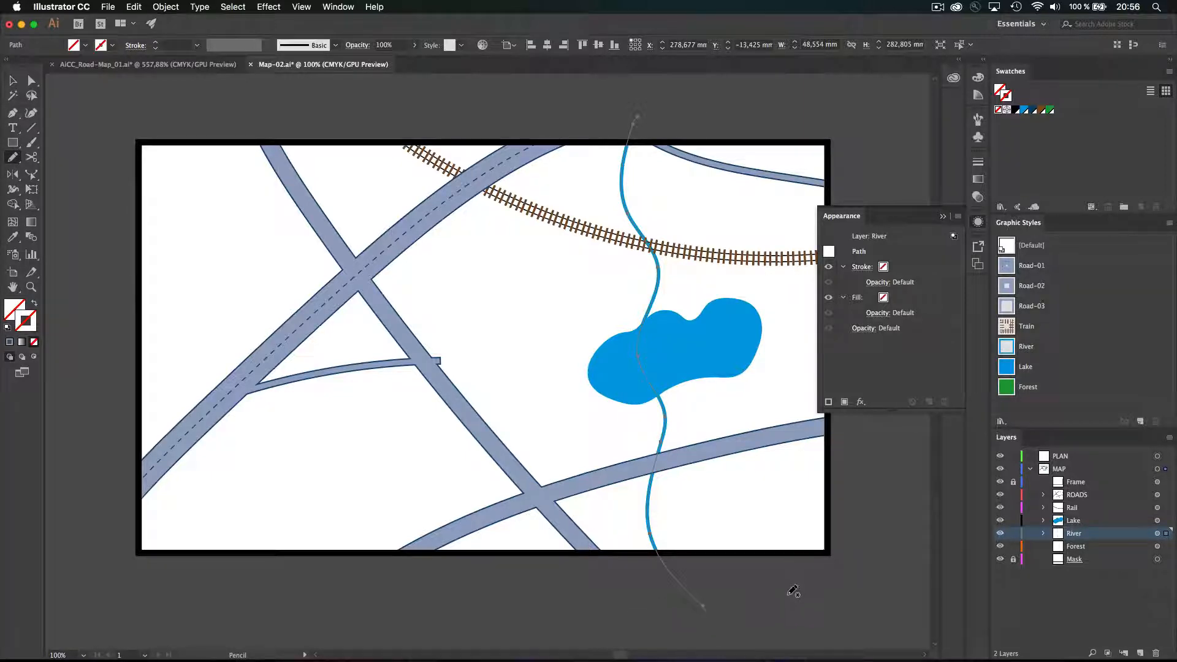
pyautogui.press('shift+super+s')
pyautogui.press('Escape')
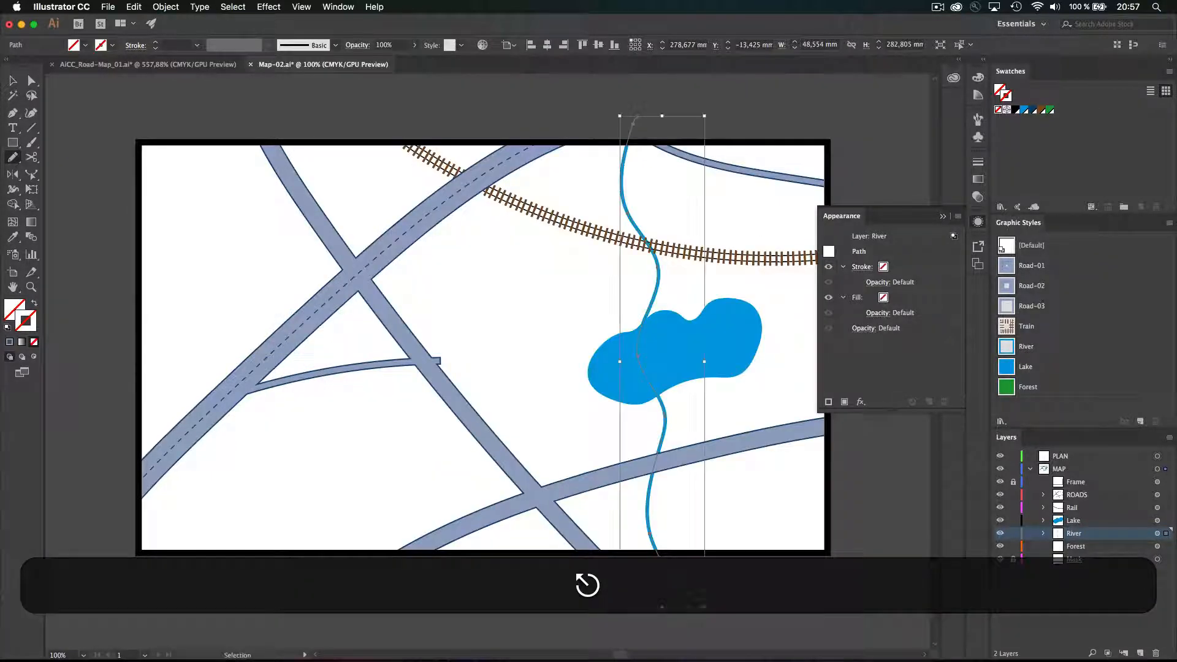
pyautogui.press('shift+super+a')
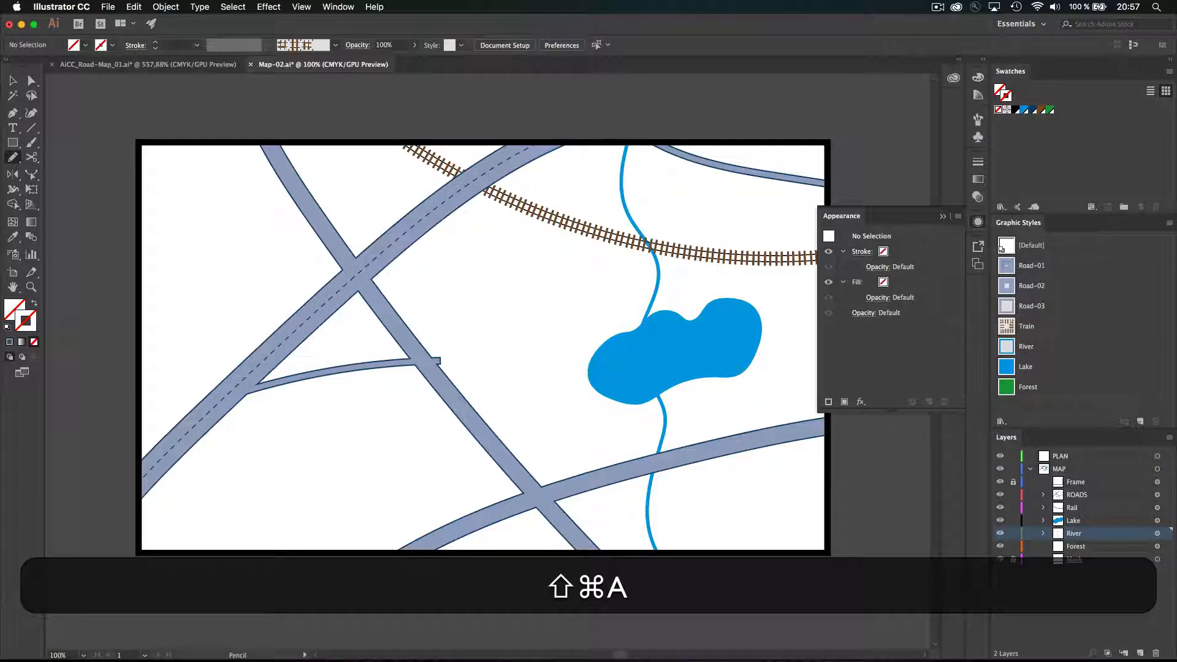
# - Draw a closed forest shape about 84 by 102 mm on the Forest layer, west of the dashed main road
pyautogui.click(1076, 546)
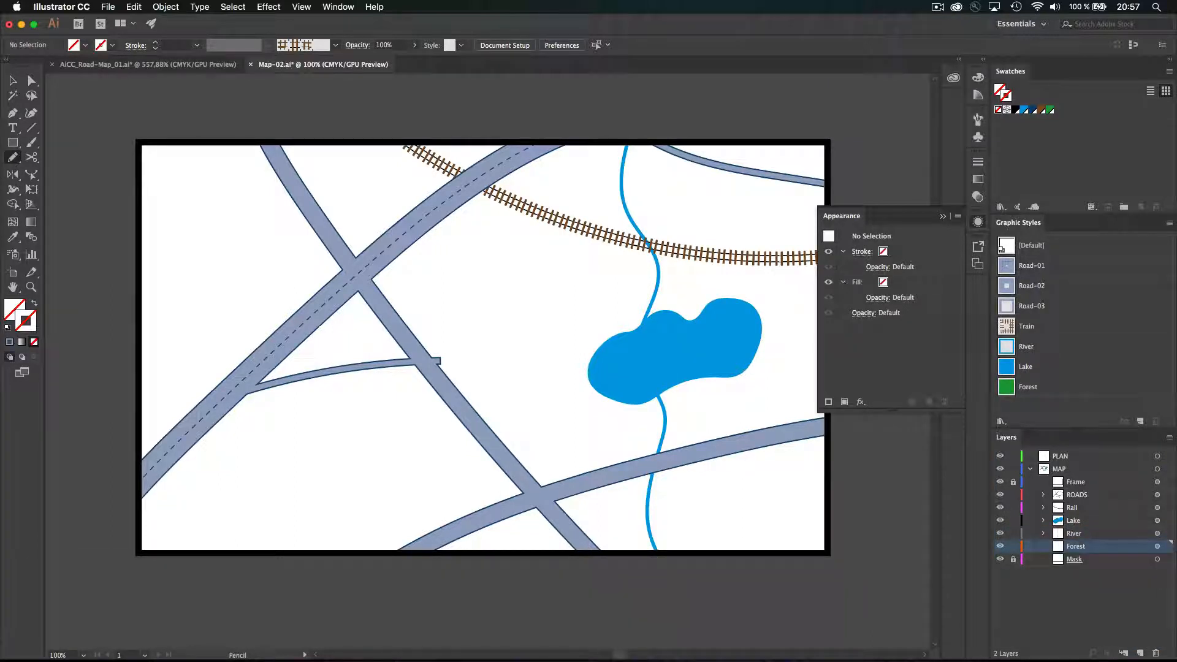
pyautogui.moveTo(190, 272)
pyautogui.mouseDown()
pyautogui.moveTo(163, 392)
pyautogui.moveTo(178, 407)
pyautogui.moveTo(307, 276)
pyautogui.moveTo(240, 233)
pyautogui.mouseUp()
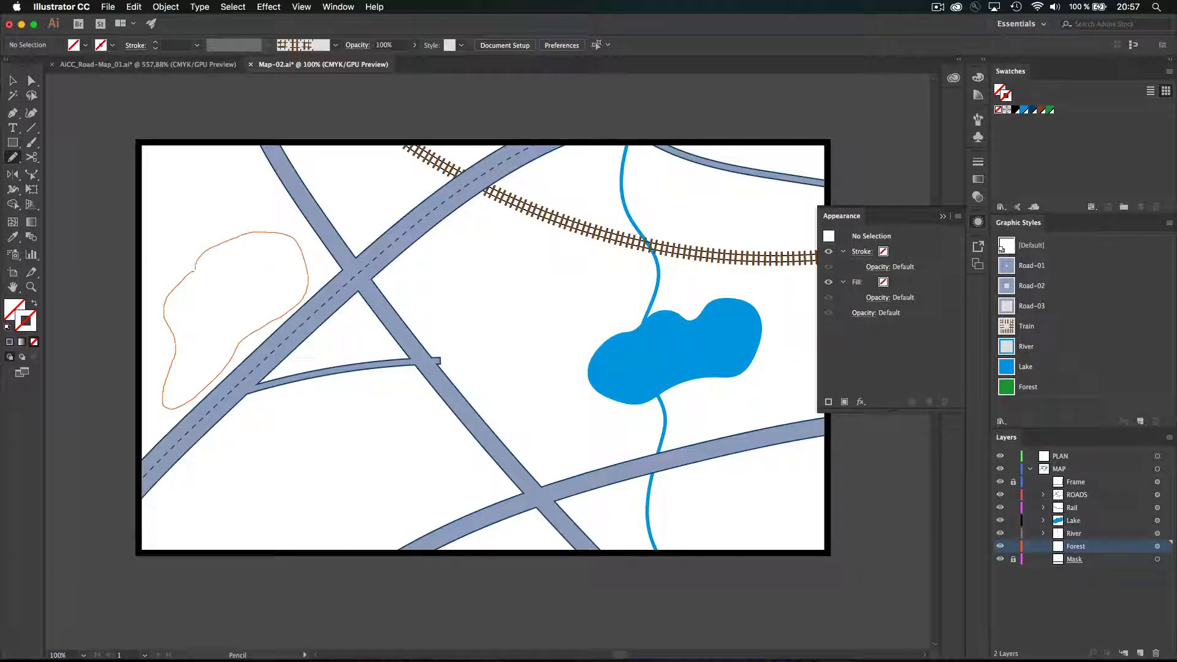
pyautogui.moveTo(195, 268); pyautogui.dragTo(190, 272)
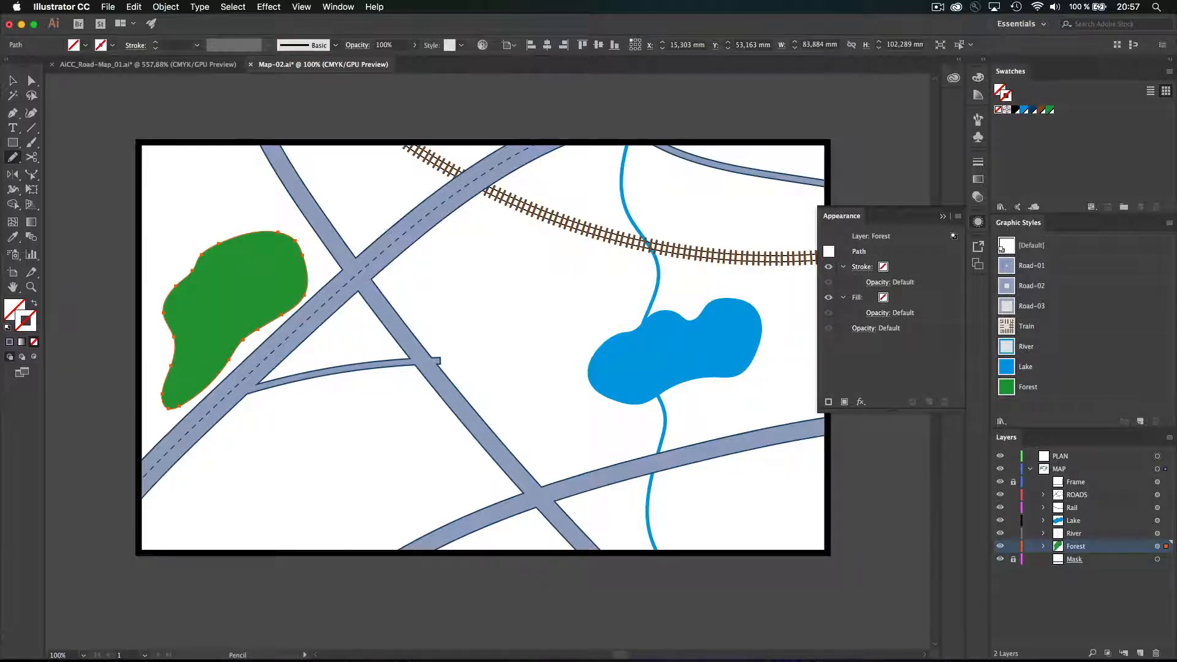
# - Extend the small Road-03 path in a curve past the map's upper edge and draw another small road across the forest past the west edge
pyautogui.click(1044, 495)
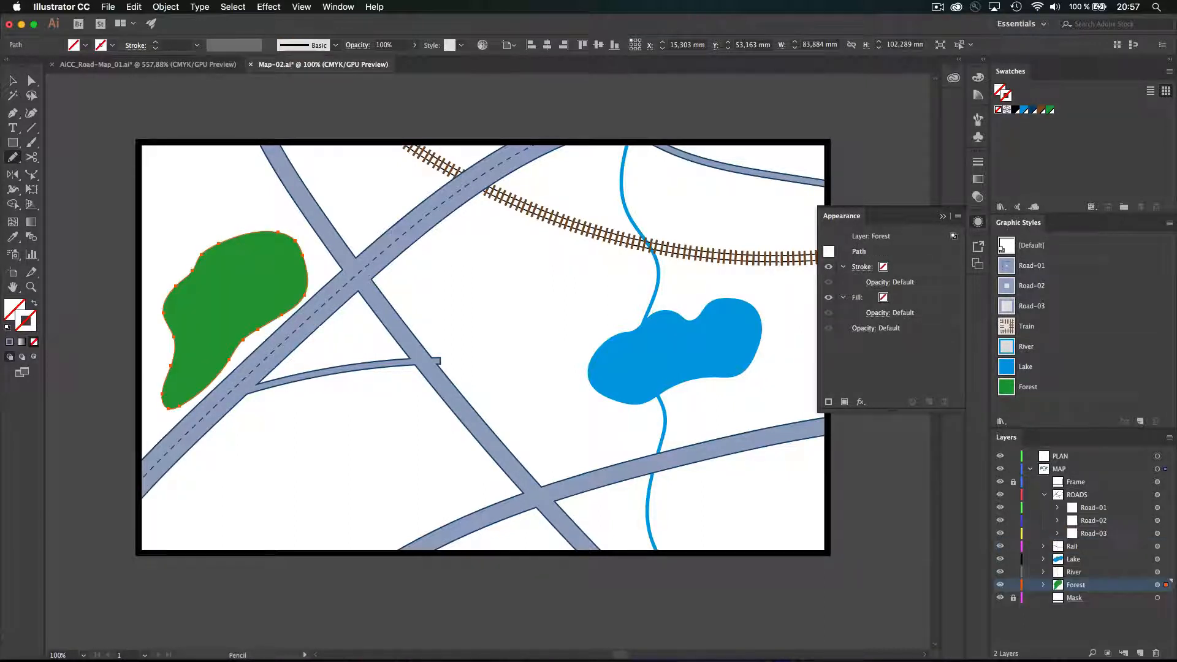
pyautogui.click(1094, 508)
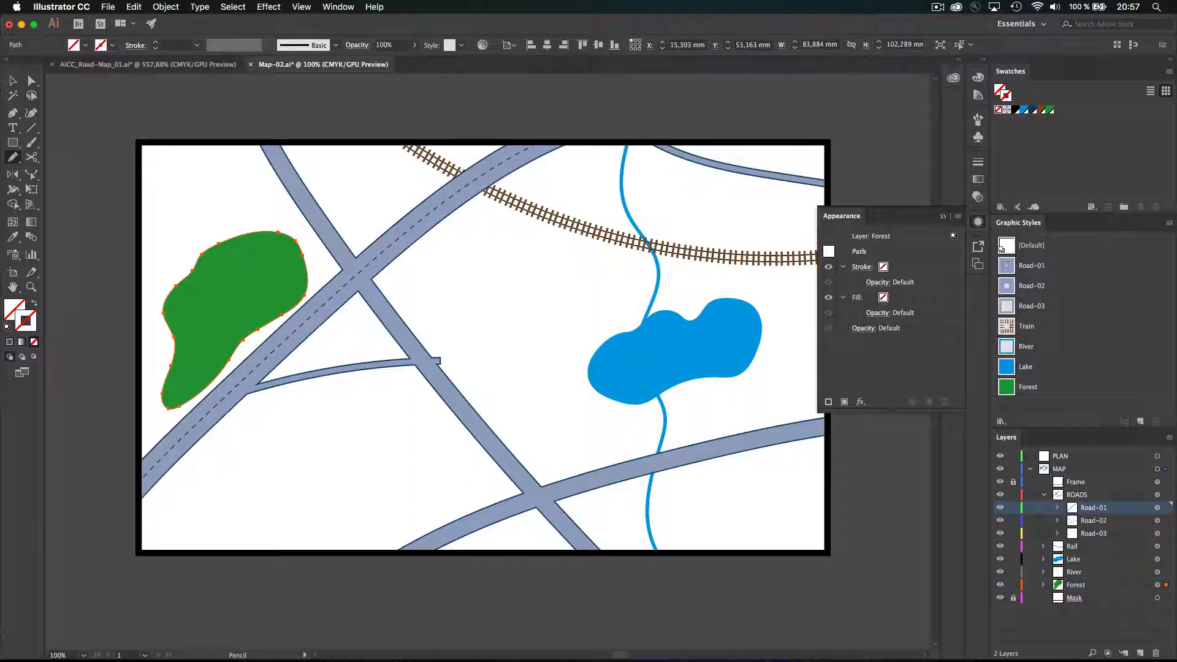
pyautogui.press('super')
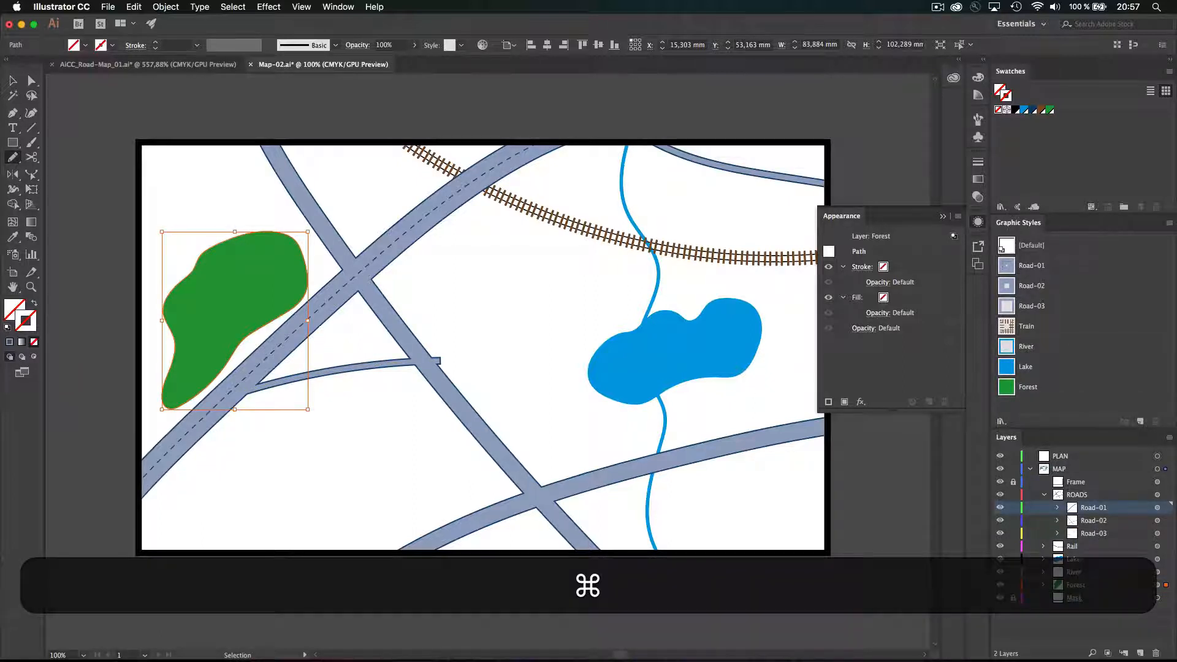
pyautogui.keyDown('super'); pyautogui.click(368, 367); pyautogui.keyUp('super')
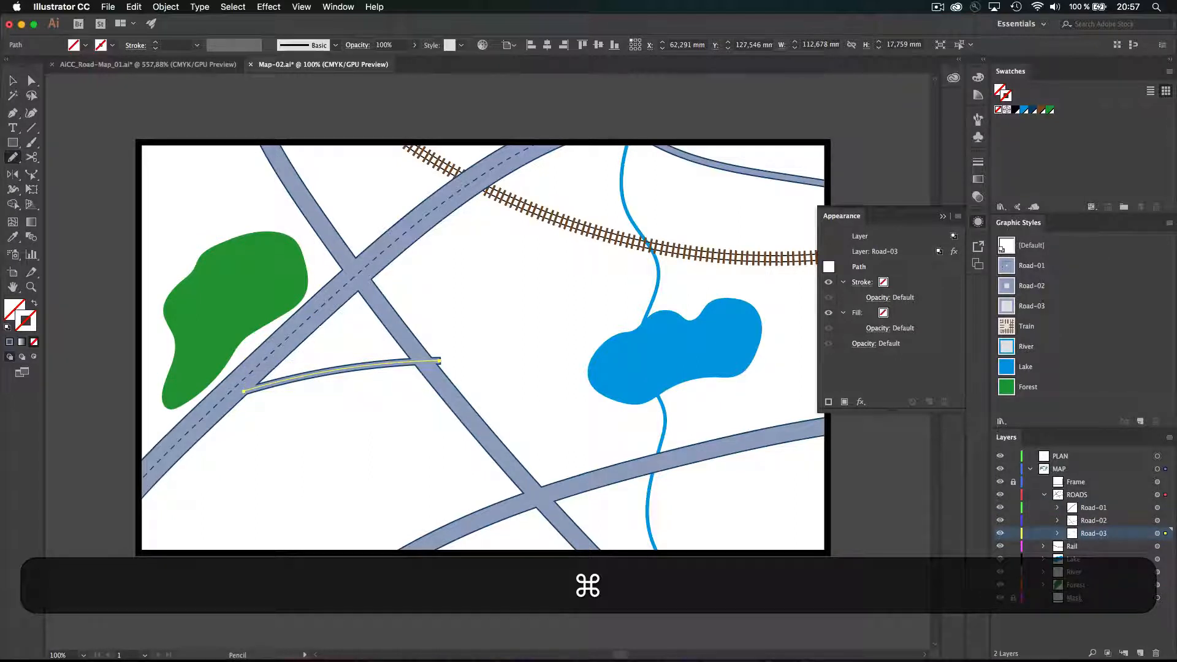
pyautogui.moveTo(440, 360); pyautogui.dragTo(556, 258)
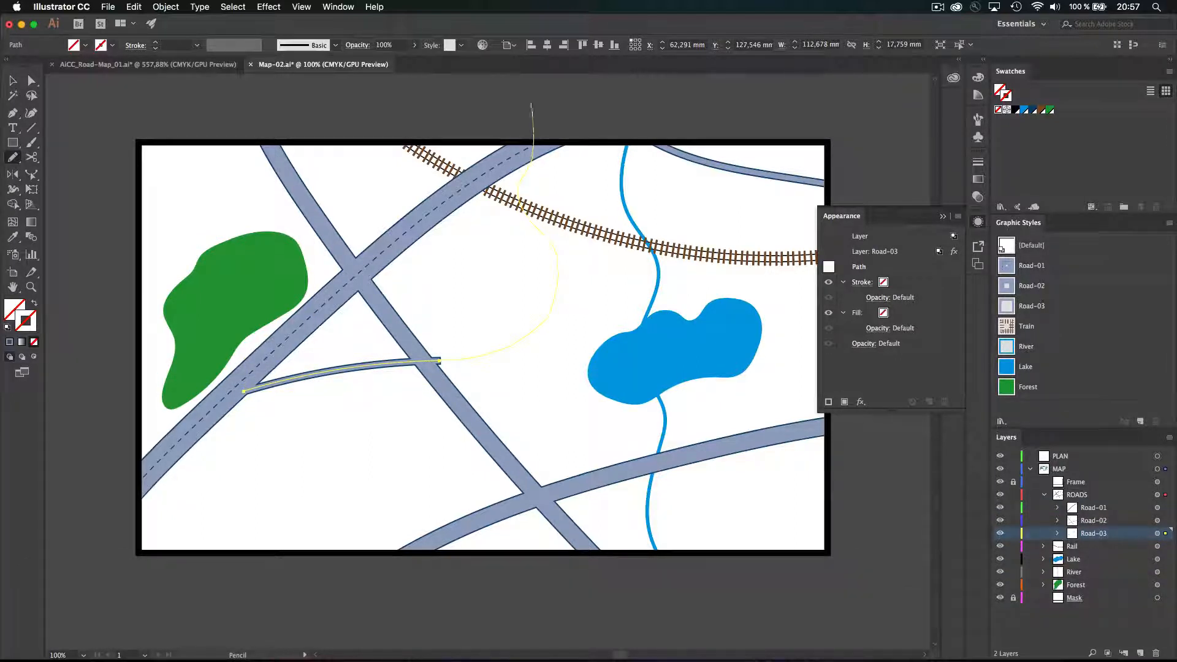
pyautogui.moveTo(531, 105); pyautogui.dragTo(527, 92)
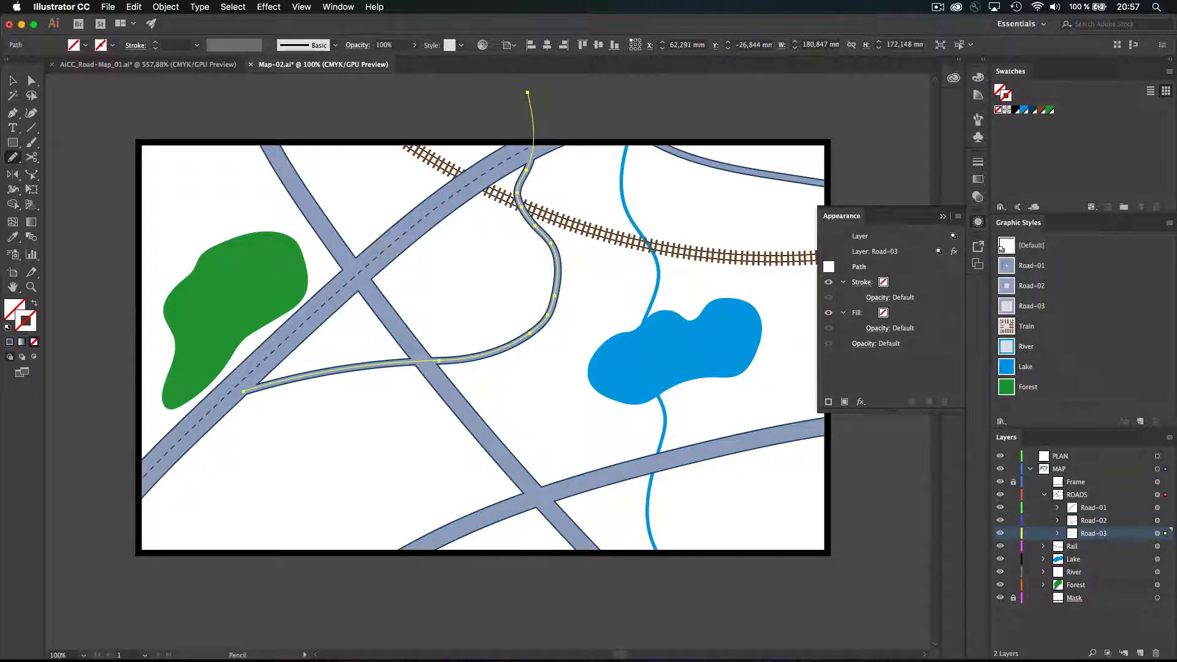
pyautogui.moveTo(131, 380); pyautogui.dragTo(64, 374)
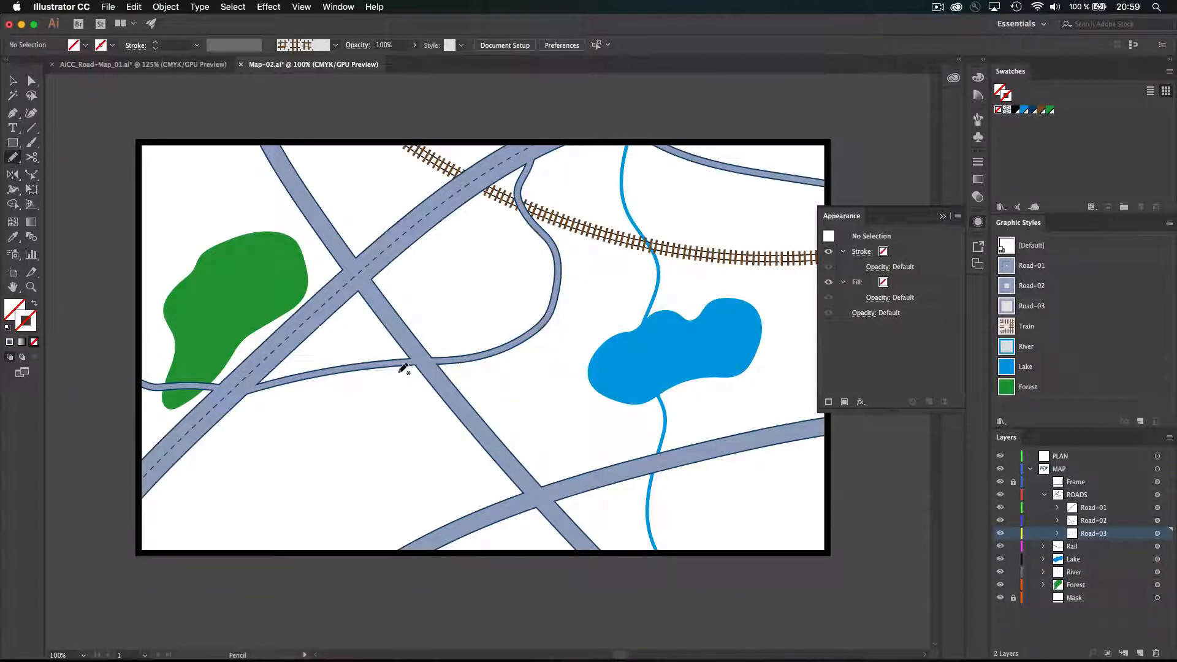
# - Switch to the AiCC_Road-Map_01.ai document
pyautogui.click(201, 67)
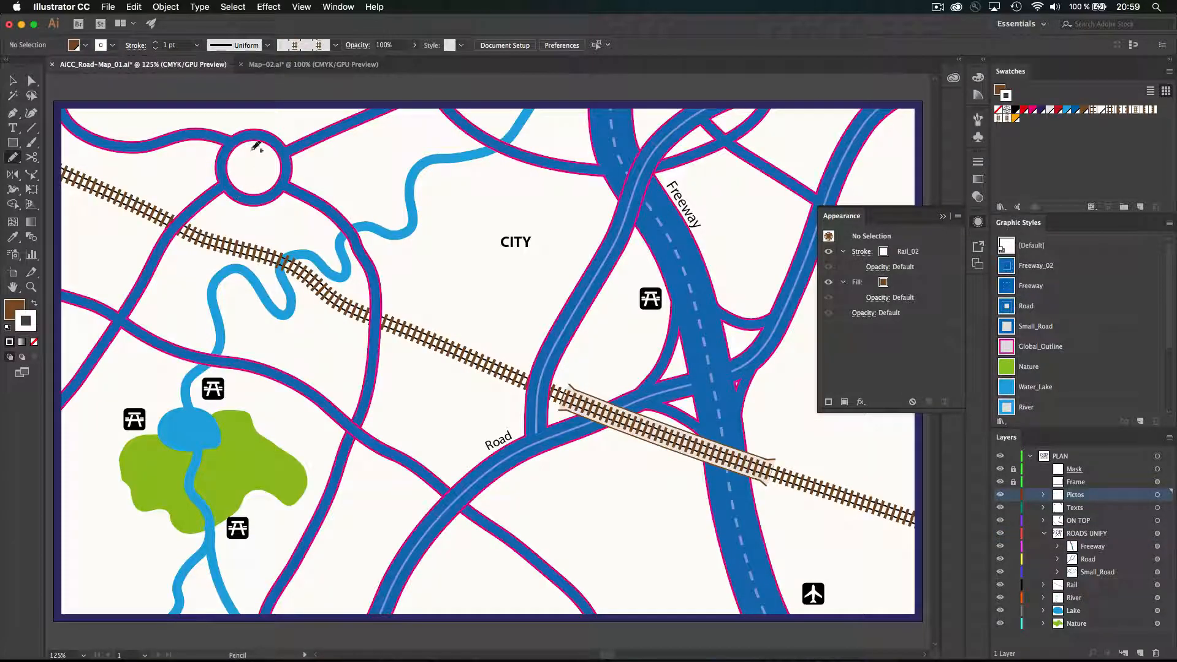
# - In Map-02.ai, draw a circle about 48 mm across on the Road-03 layer, centred where the small road crosses the diagonal road
pyautogui.click(290, 66)
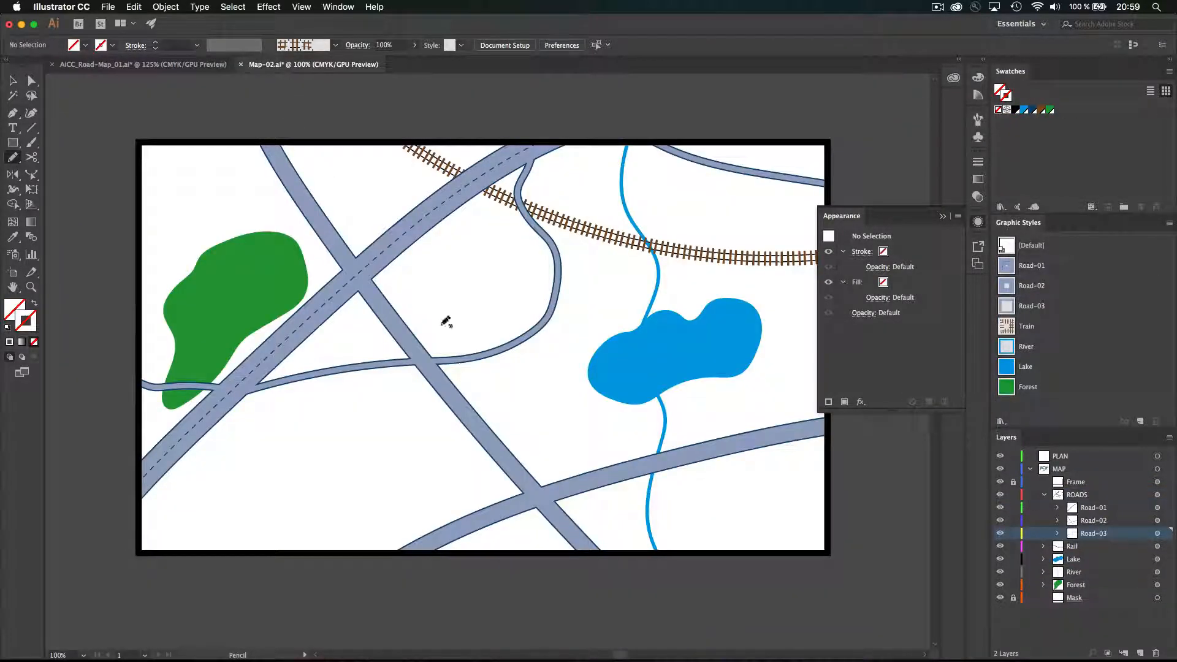
pyautogui.moveTo(394, 341); pyautogui.dragTo(539, 394)
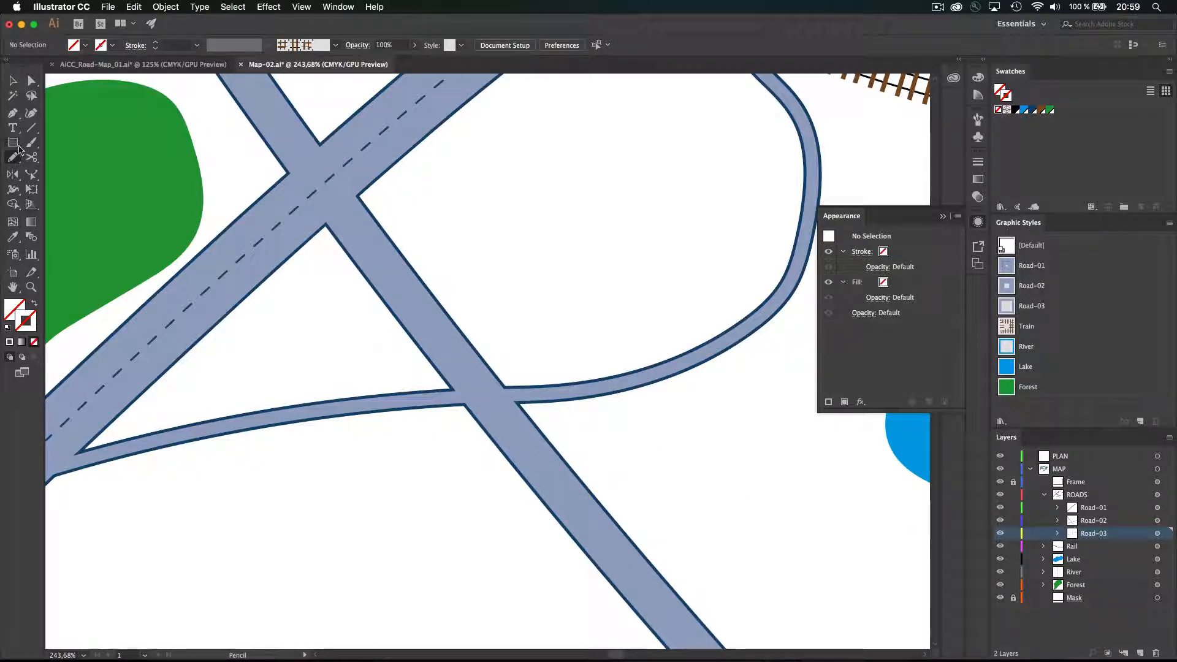
pyautogui.press('l')
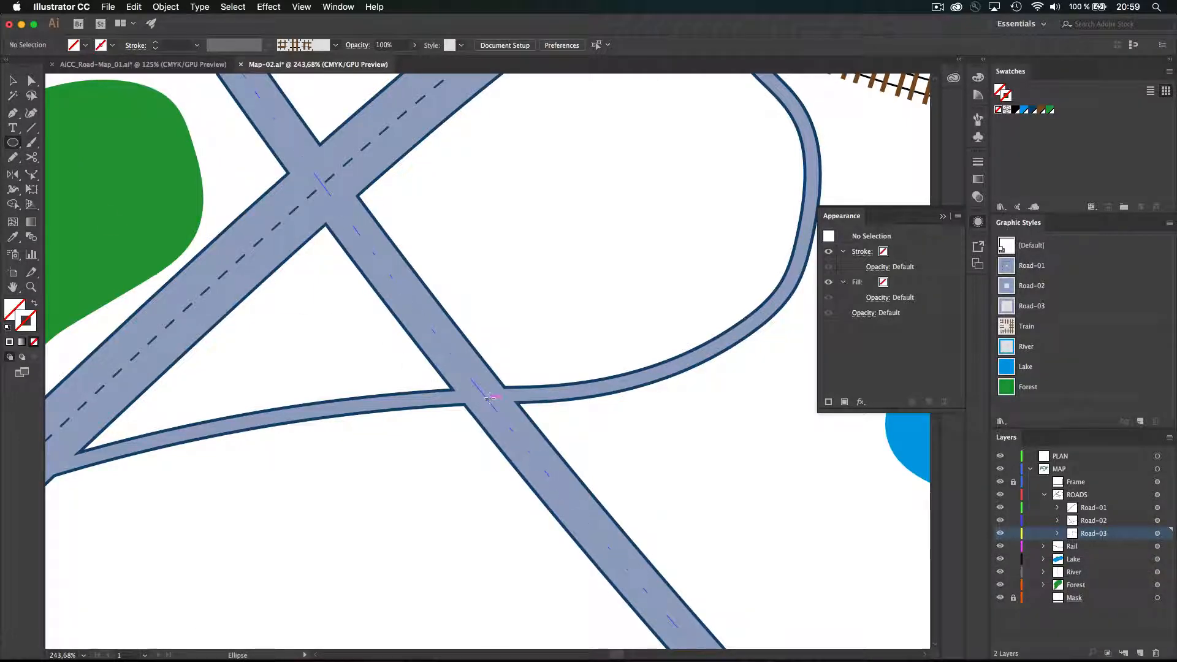
pyautogui.moveTo(489, 398); pyautogui.dragTo(560, 297)
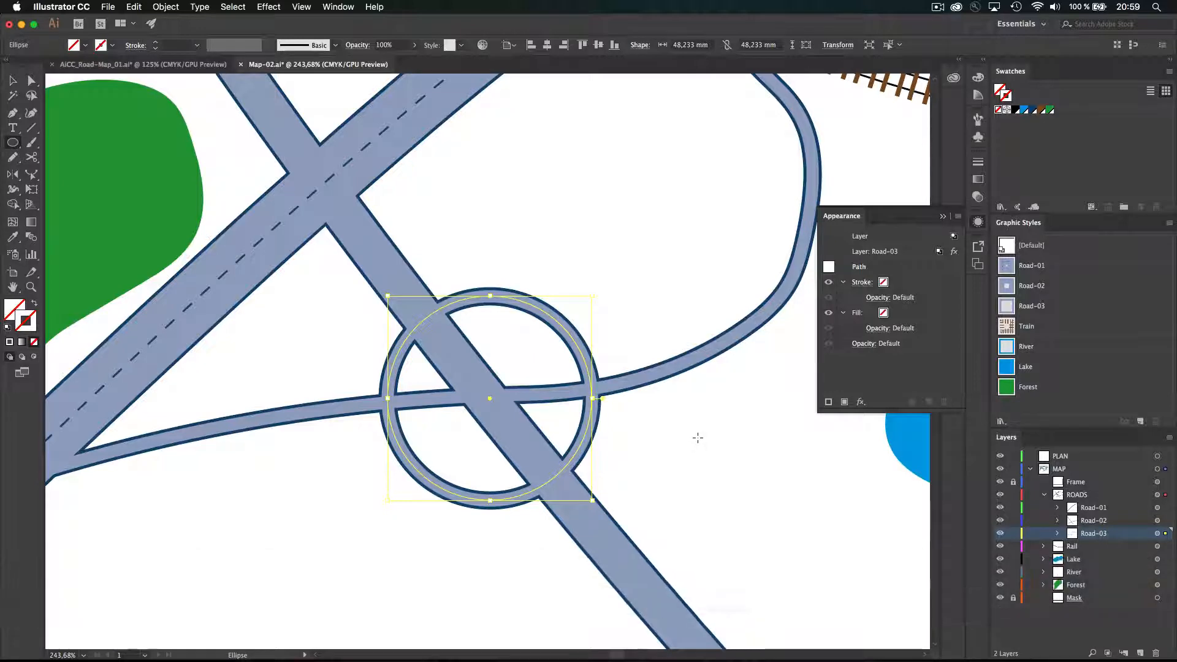
pyautogui.press('v')
pyautogui.press('shift+super+a')
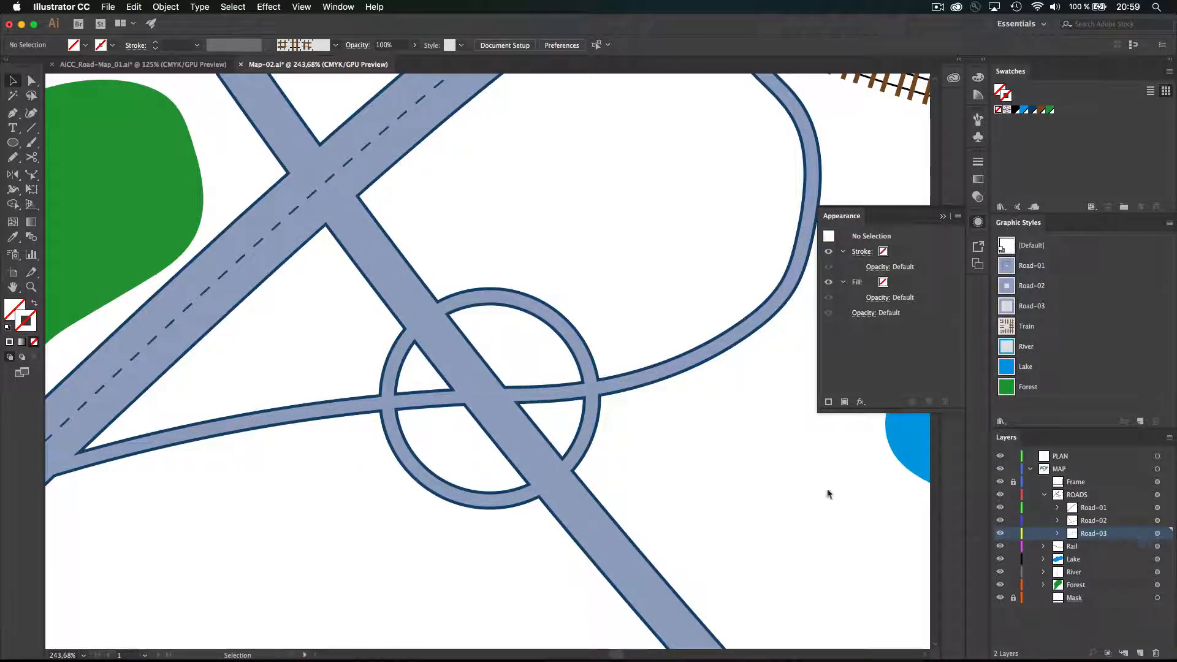
# - Move the roundabout circle to the Road-02 layer and select the small road path crossing it
pyautogui.click(588, 421)
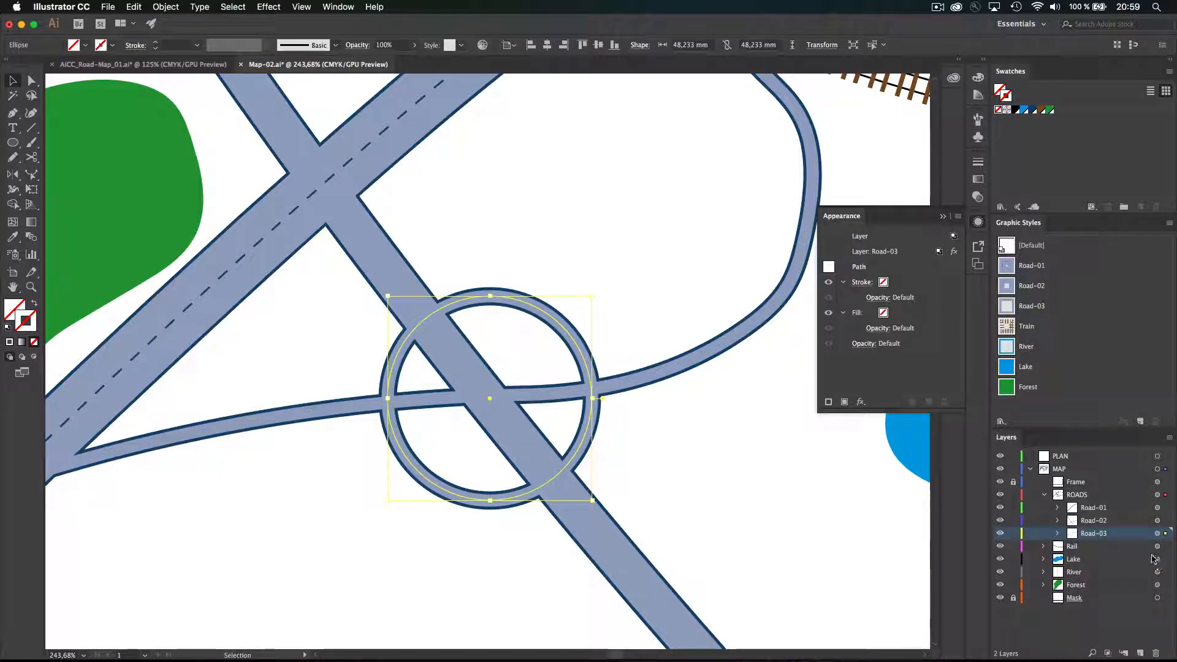
pyautogui.moveTo(1167, 538); pyautogui.dragTo(1165, 520)
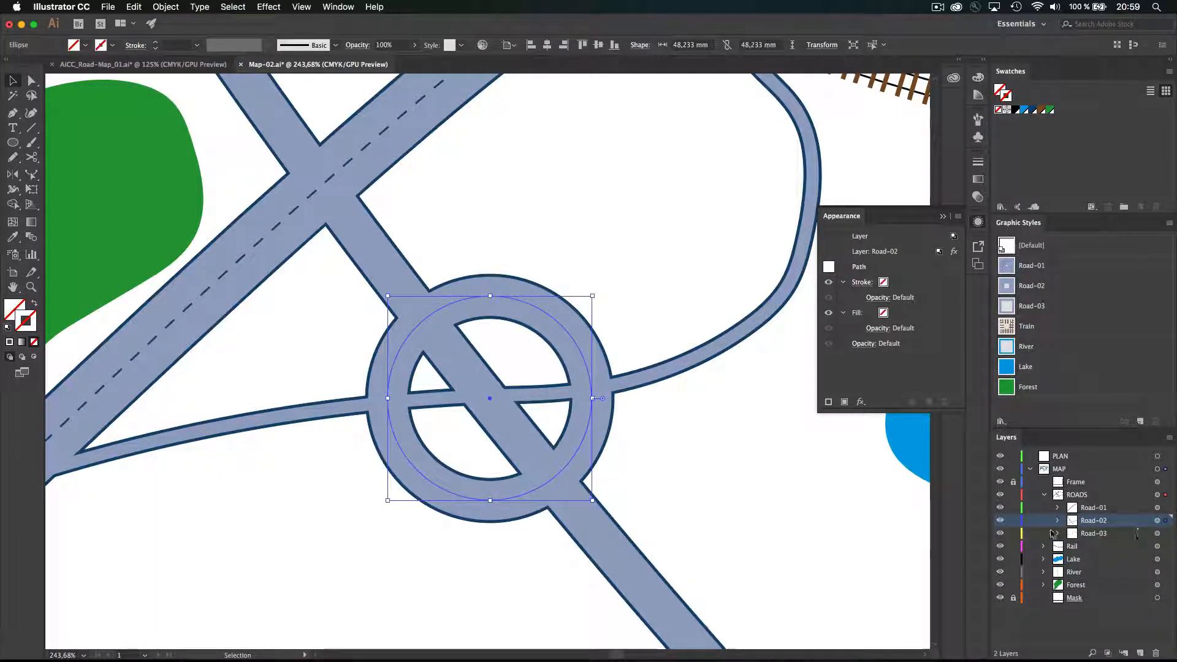
pyautogui.click(711, 490)
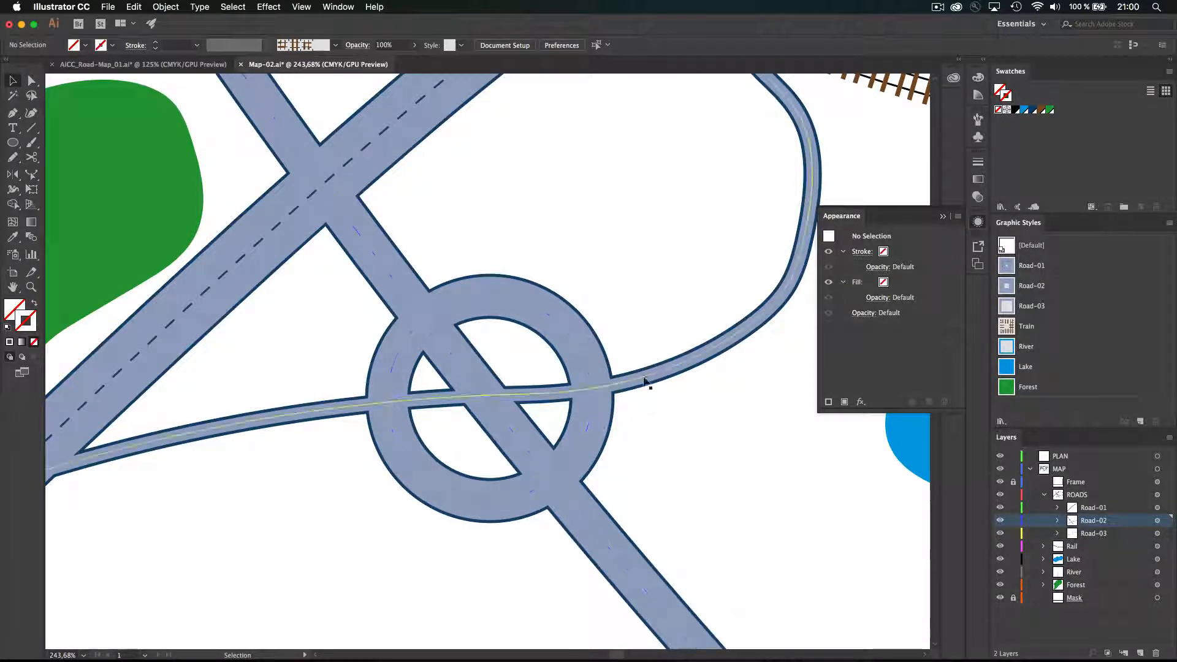
pyautogui.click(634, 383)
pyautogui.press('a')
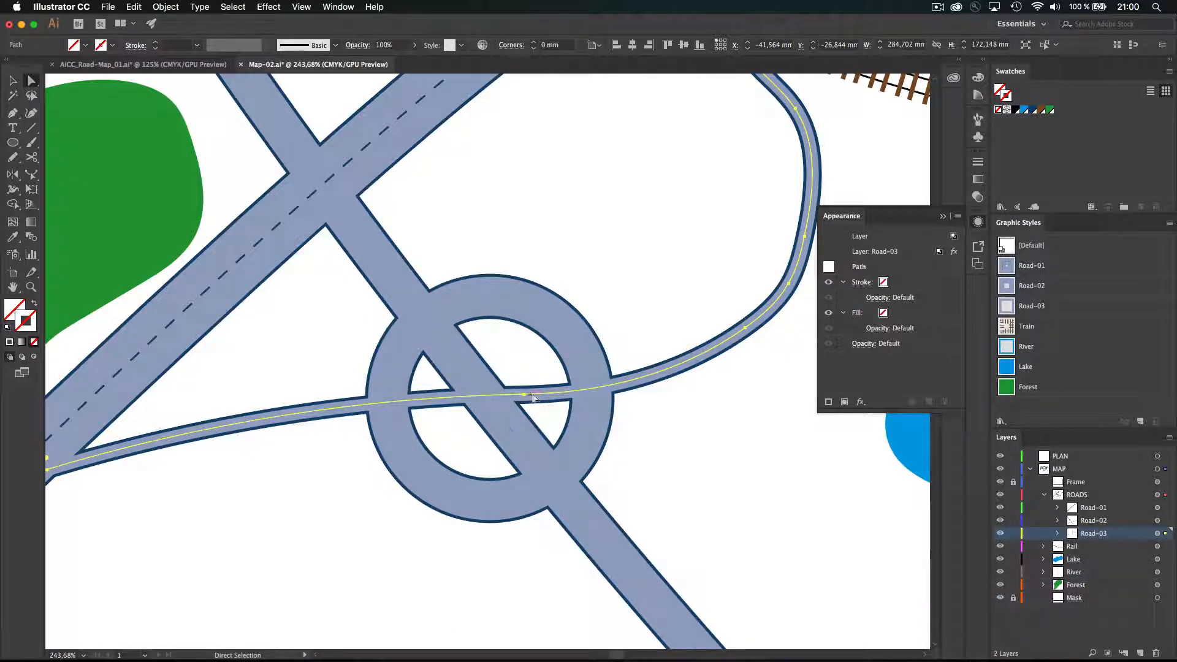
# - Create a new 400 × 240 mm document and draw a circle about 81 mm across in it
pyautogui.press('super+n')
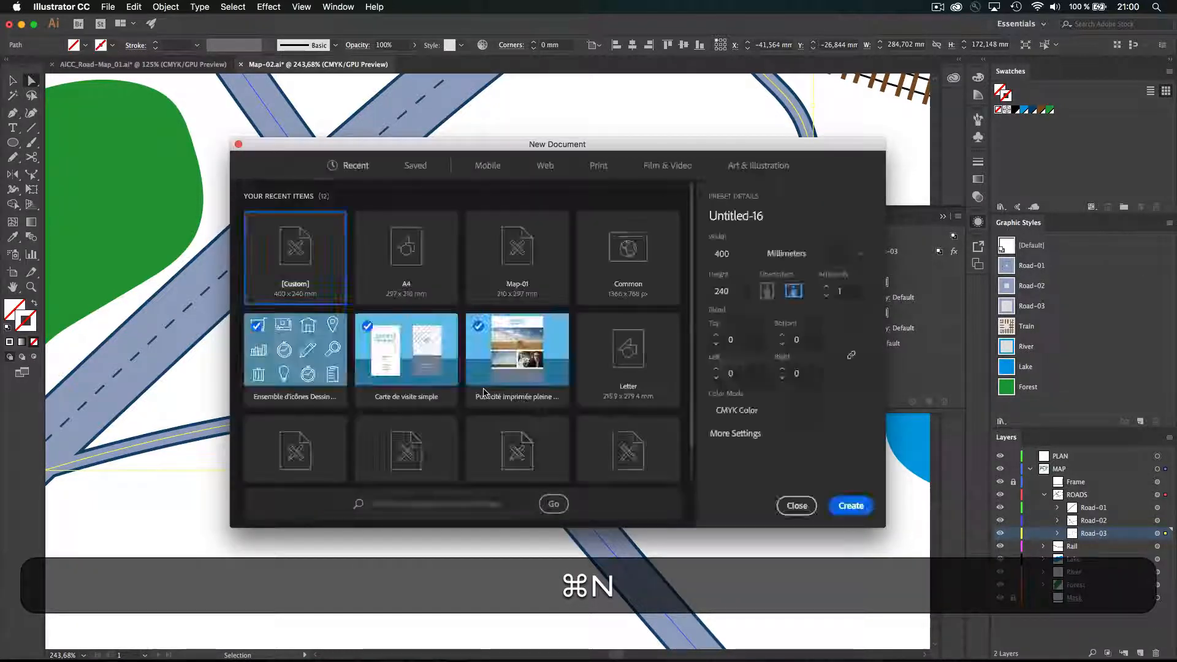
pyautogui.press('Return')
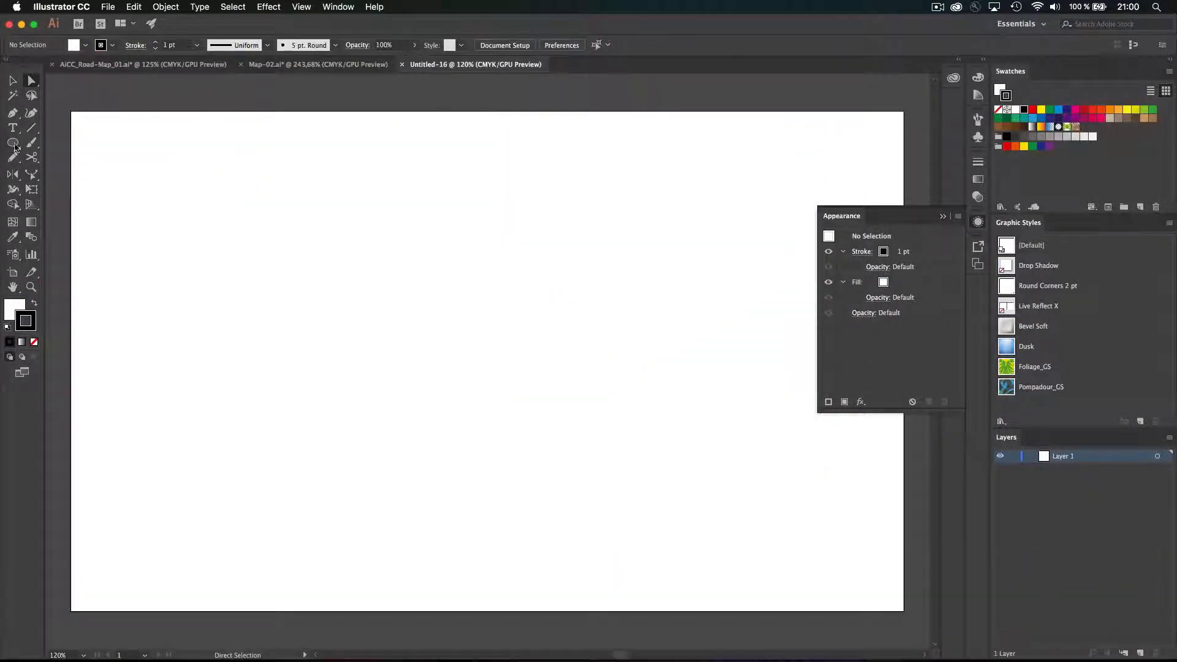
pyautogui.click(12, 142)
pyautogui.moveTo(355, 266); pyautogui.dragTo(501, 435)
pyautogui.keyDown('shift'); pyautogui.keyDown('super'); pyautogui.click(415, 248); pyautogui.keyUp('super'); pyautogui.keyUp('shift')
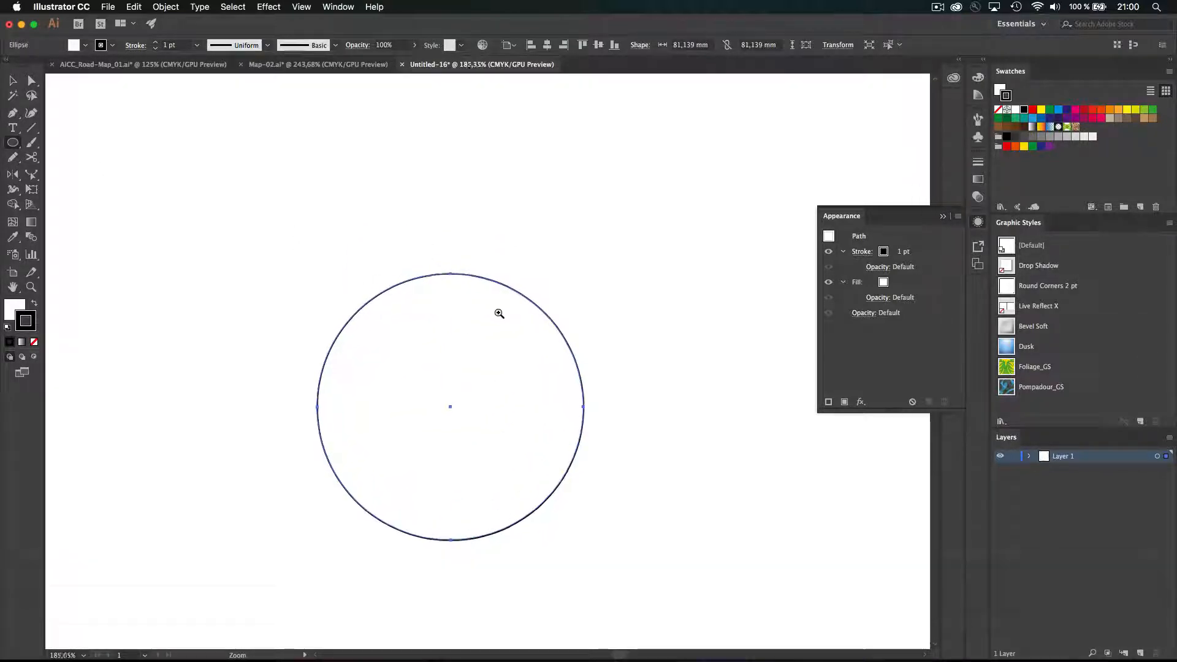
pyautogui.moveTo(500, 313); pyautogui.dragTo(506, 334)
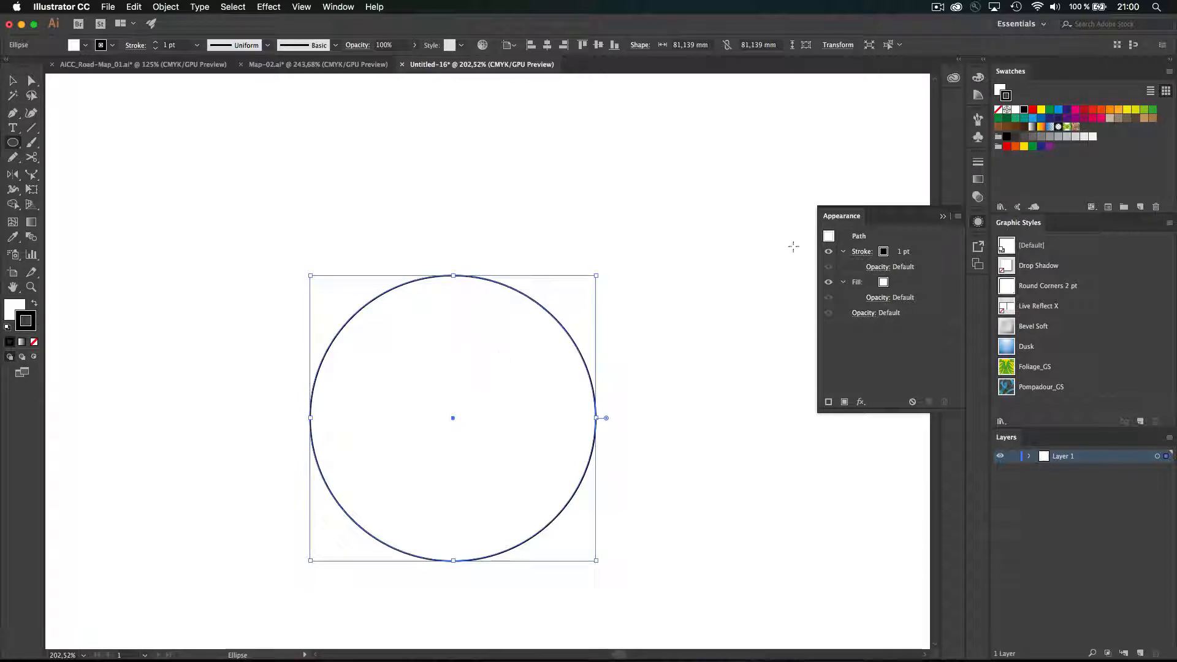
# - Give the circle a CMYK Red stroke and no fill
pyautogui.click(1033, 110)
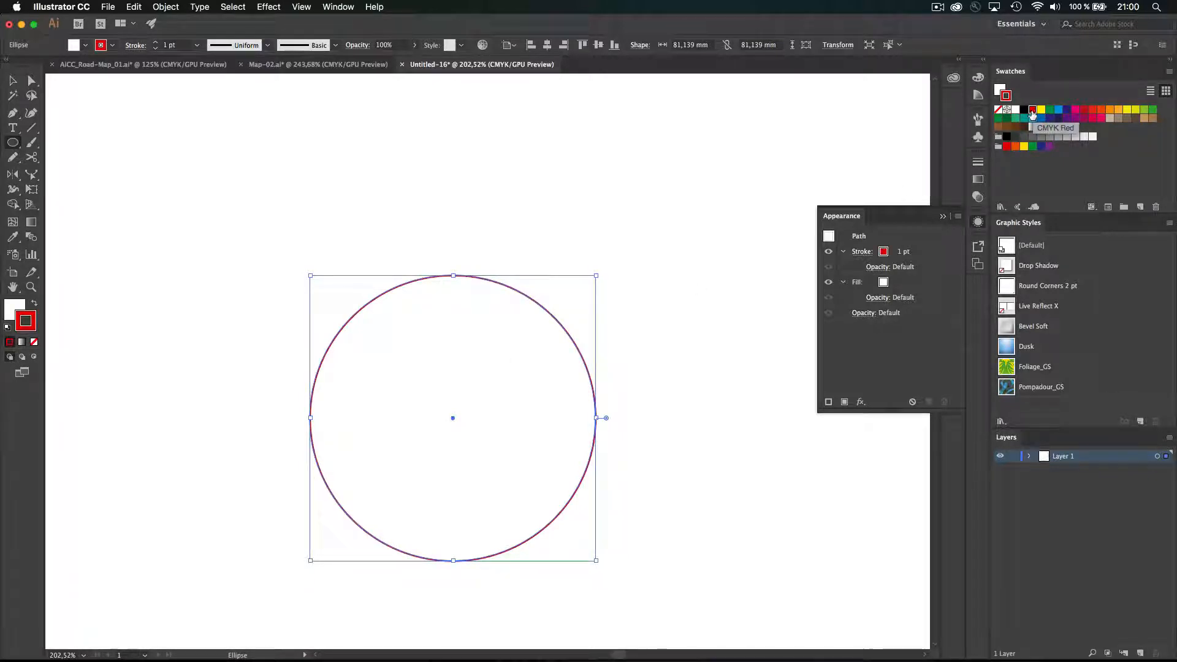
pyautogui.click(894, 284)
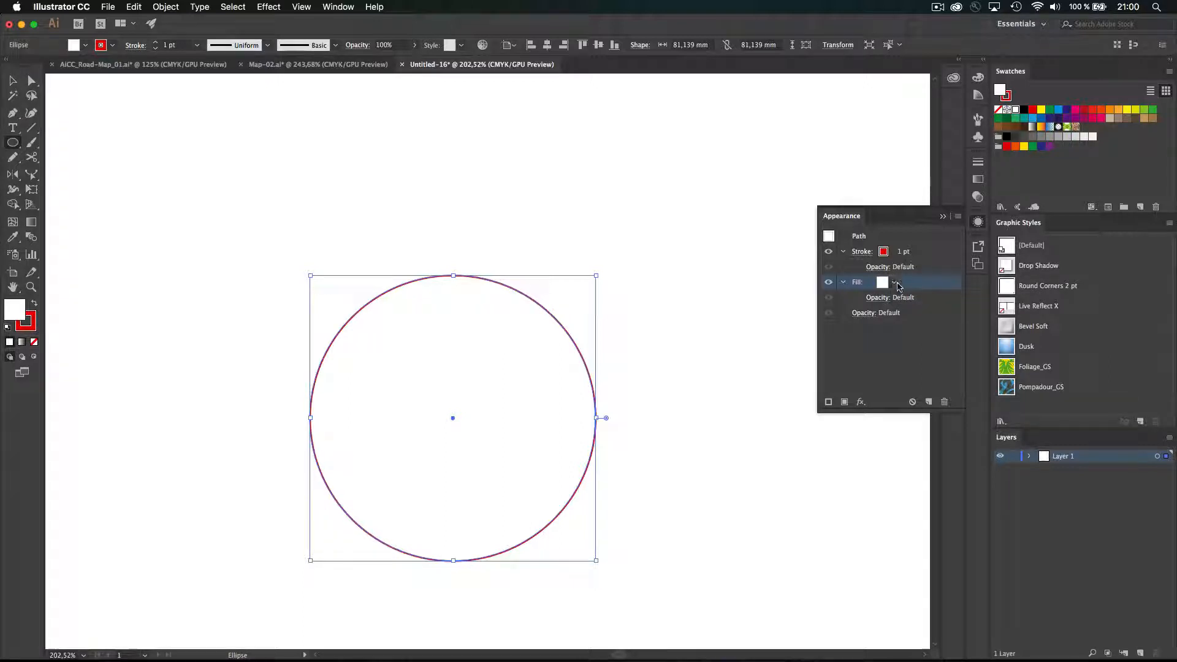
pyautogui.click(896, 284)
pyautogui.click(764, 305)
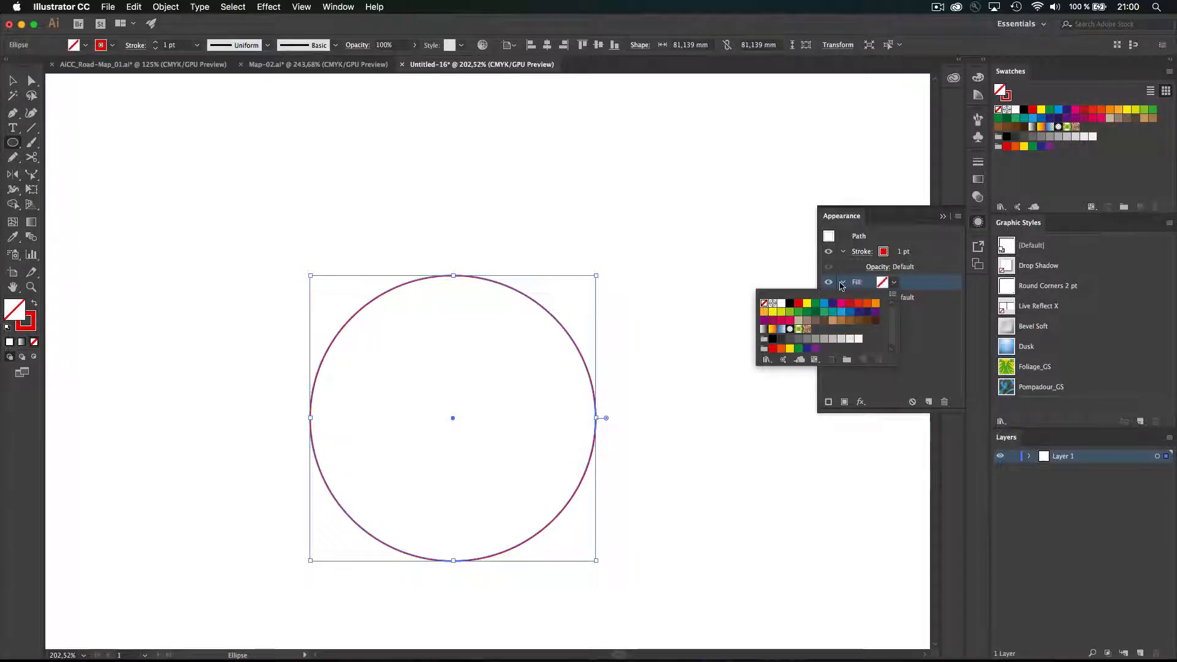
# - Set the circle's stroke weight to 12 pt
pyautogui.click(905, 255)
pyautogui.click(905, 253)
pyautogui.click(908, 249)
pyautogui.click(908, 250)
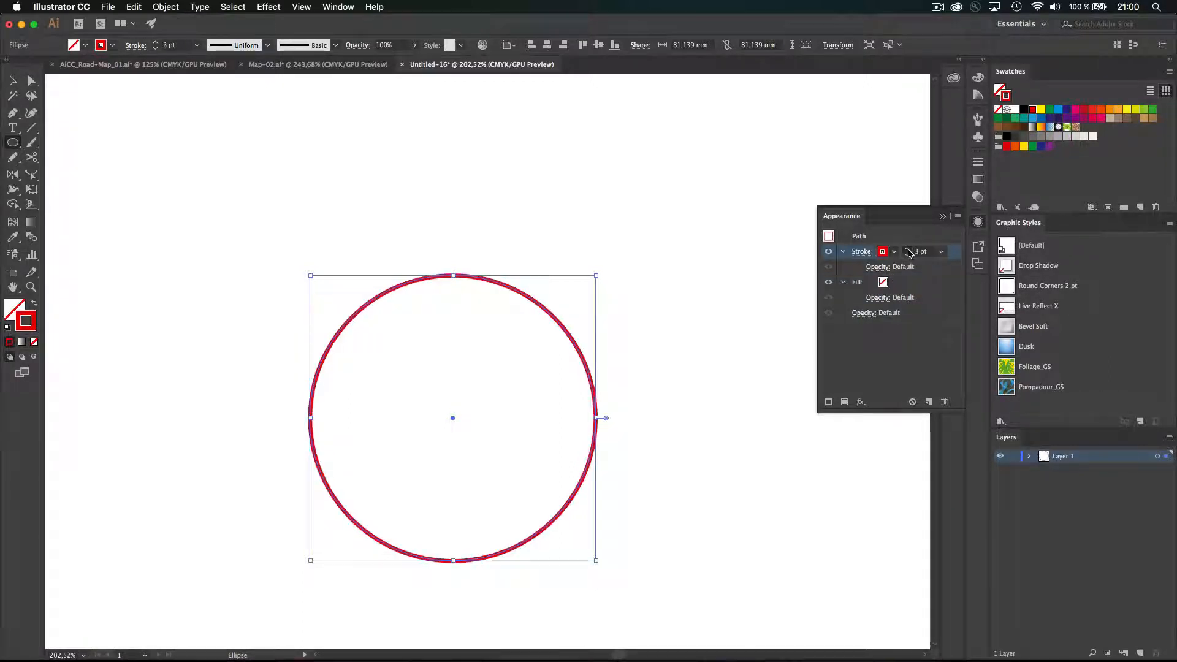
pyautogui.click(908, 250)
pyautogui.click(908, 249)
pyautogui.click(908, 249)
pyautogui.click(908, 249)
pyautogui.click(909, 249)
pyautogui.click(908, 249)
pyautogui.click(909, 248)
pyautogui.click(910, 249)
pyautogui.click(910, 250)
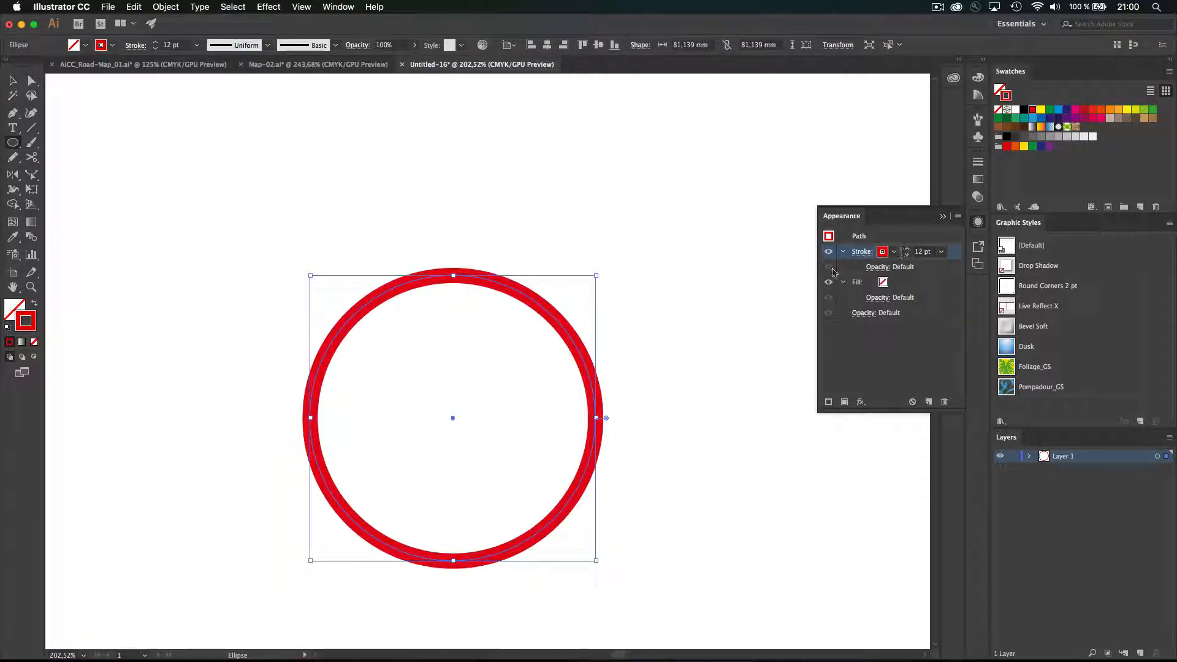
# - Cut the circle's upper-right quarter segment and paste it in front at the same place
pyautogui.press('a')
pyautogui.moveTo(434, 305); pyautogui.dragTo(435, 297)
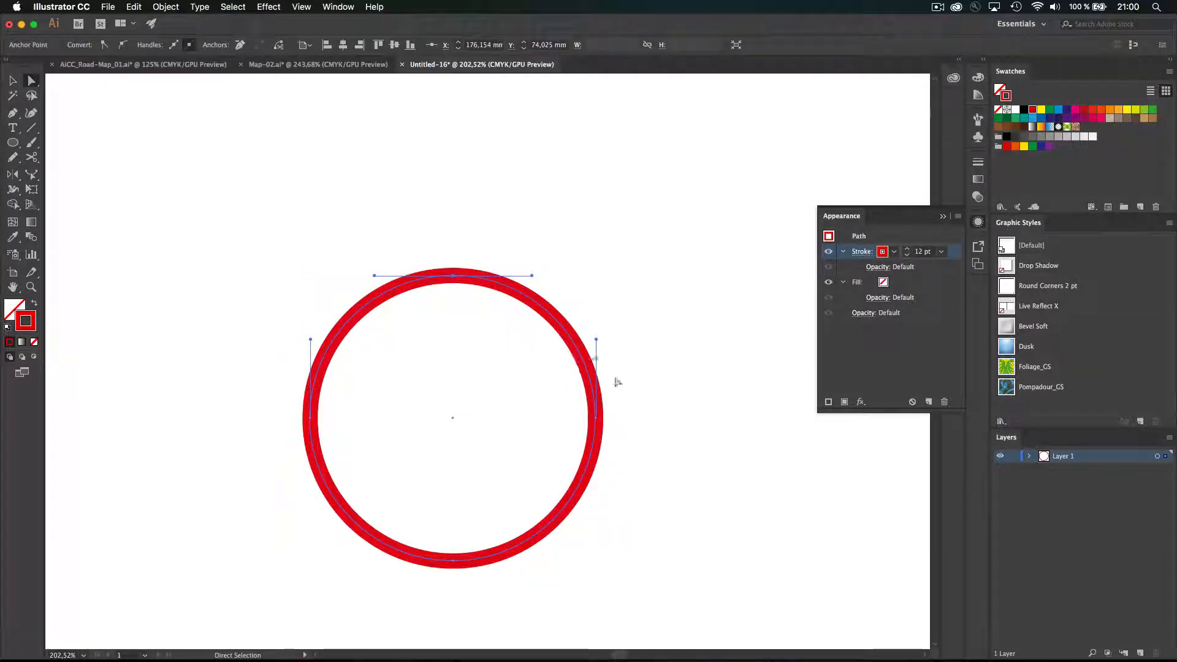
pyautogui.moveTo(557, 447); pyautogui.dragTo(552, 438)
pyautogui.click(558, 307)
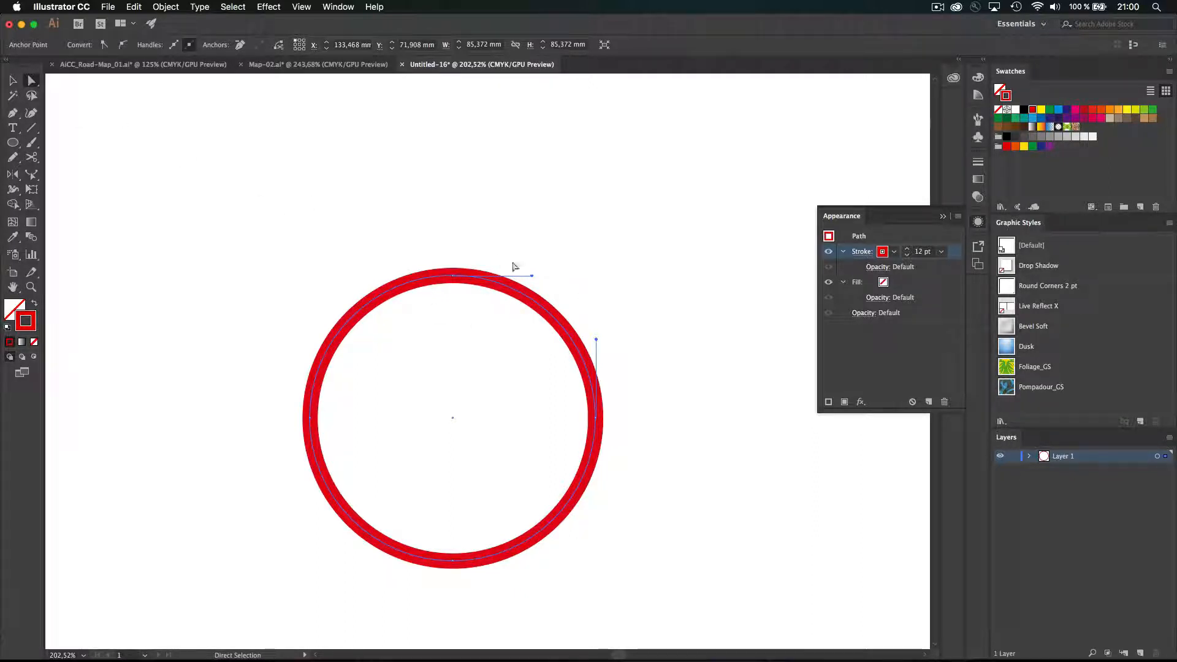
pyautogui.moveTo(585, 269); pyautogui.dragTo(515, 335)
pyautogui.press('super+x')
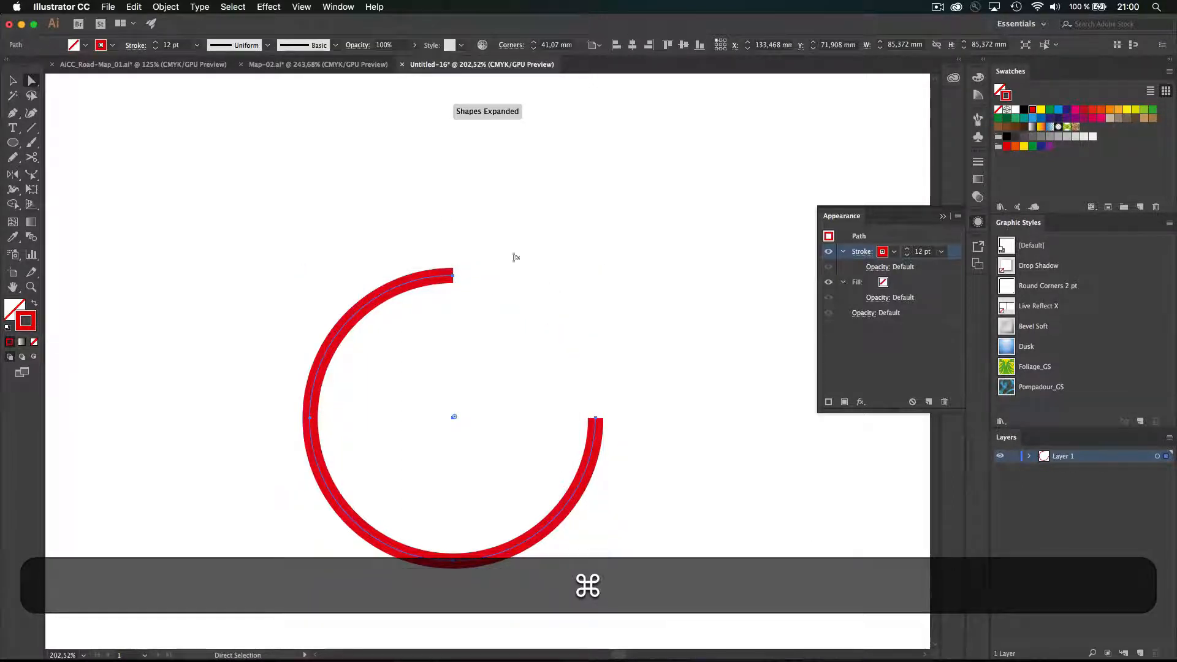
pyautogui.click(165, 8)
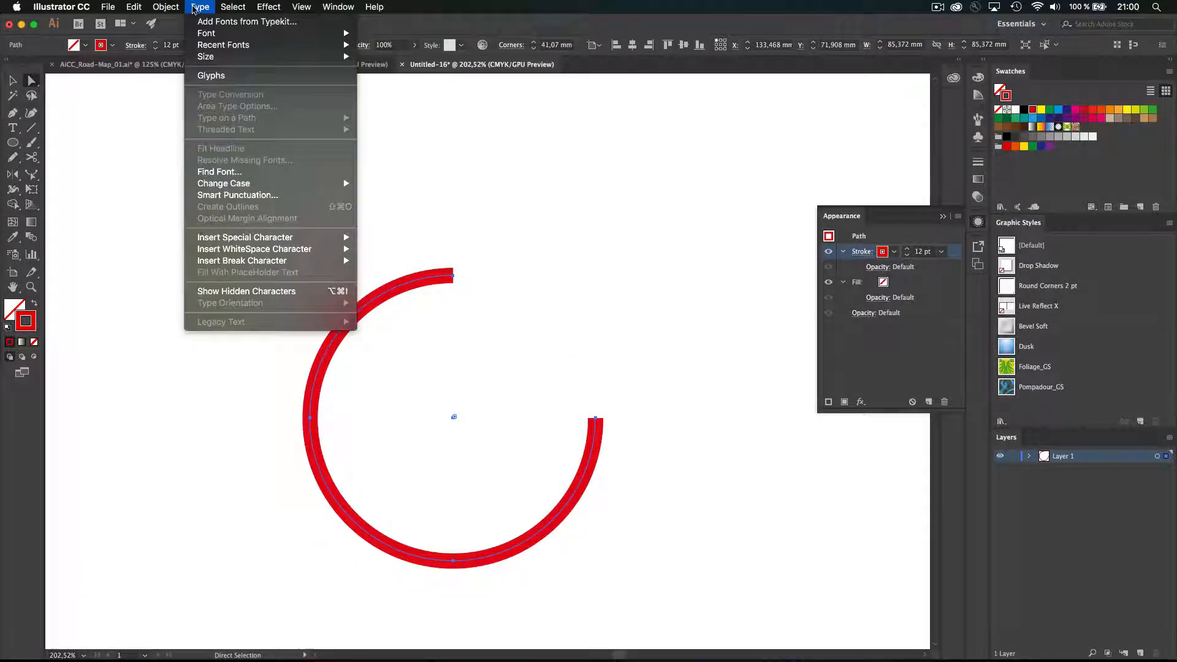
pyautogui.moveTo(137, 7)
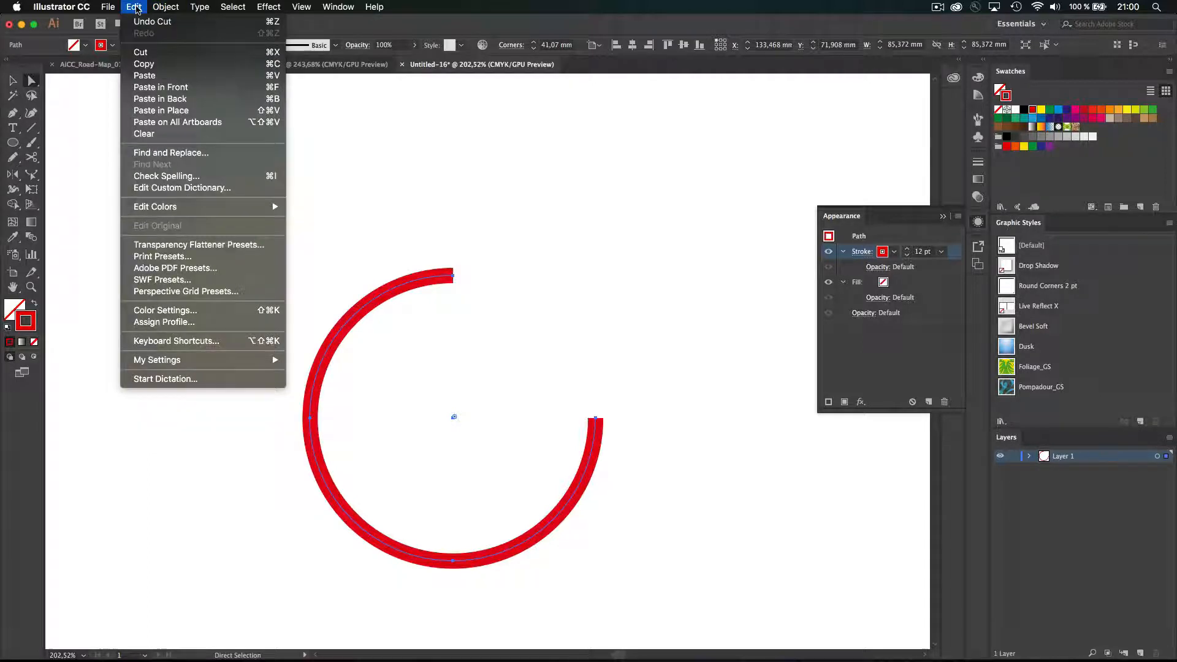
pyautogui.click(157, 87)
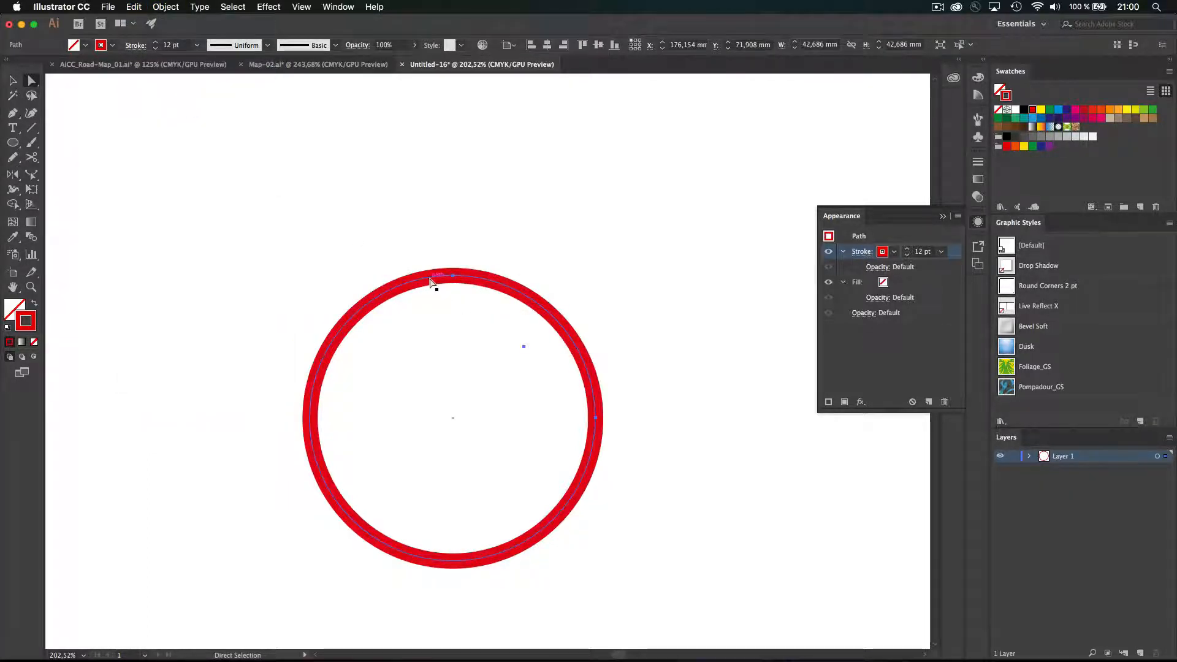
# - Nudge the pasted quarter arc slightly upward, away from the rest of the circle
pyautogui.press('Up')
pyautogui.press('Up')
pyautogui.press('Up')
pyautogui.press('Up')
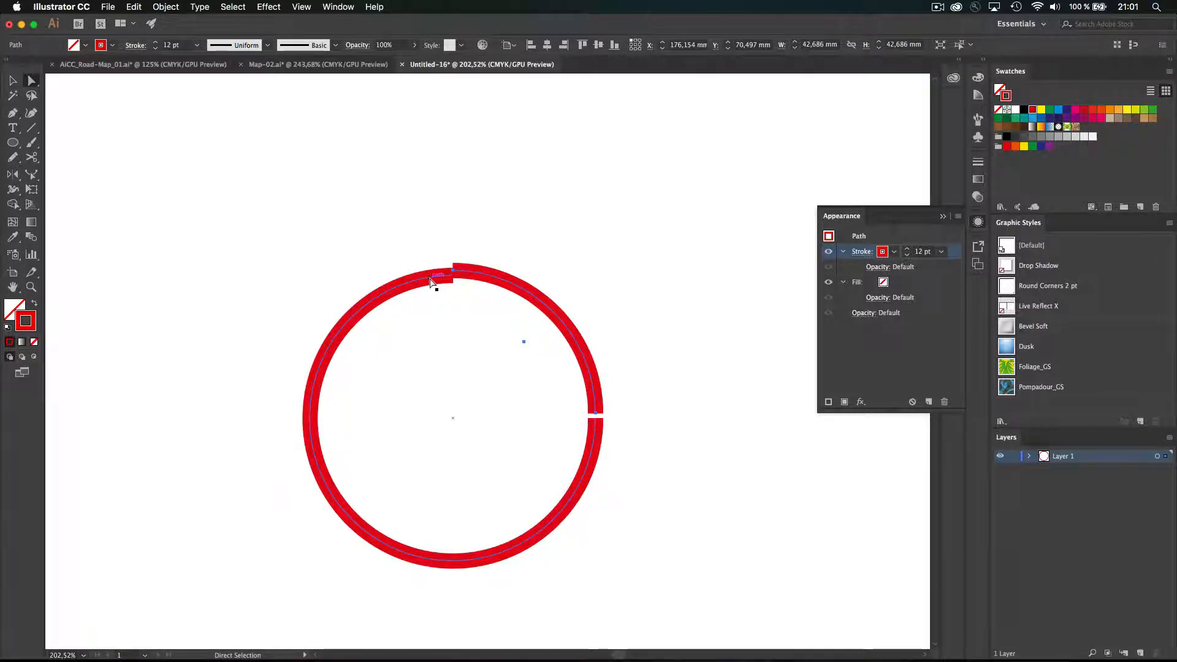
# - Undo the nudges, the paste and the cut of the circle's quarter segment
pyautogui.press('super+z')
pyautogui.press('super+z')
pyautogui.press('super+z')
pyautogui.press('super+z')
pyautogui.press('super+z')
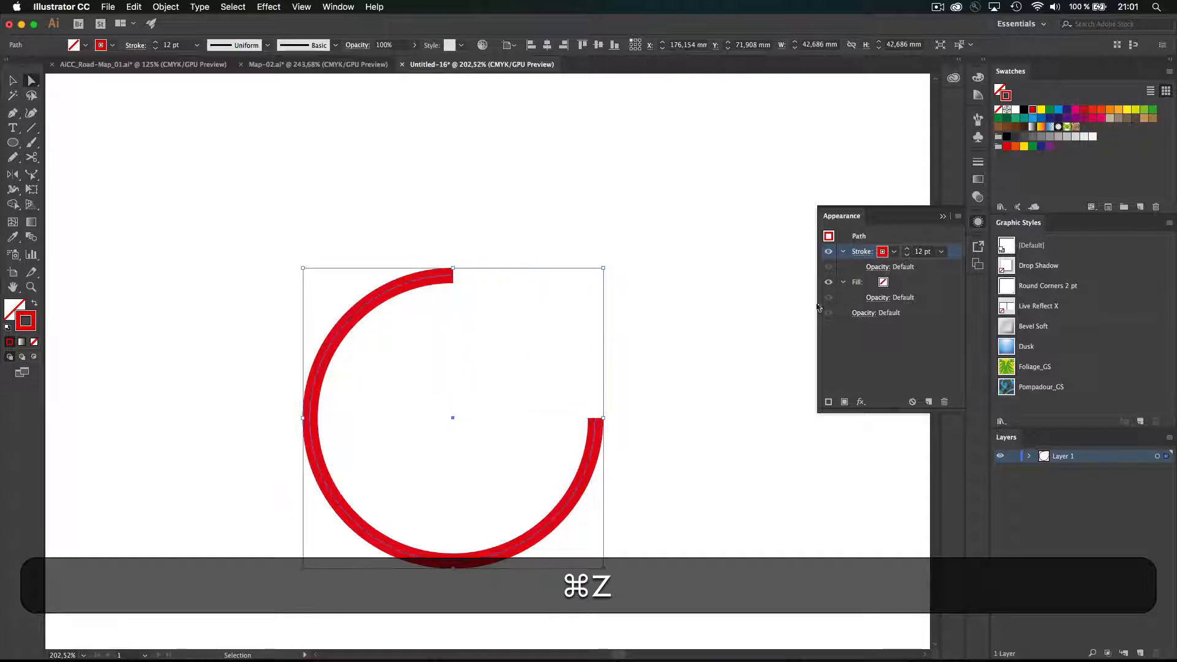
pyautogui.press('super+z')
# - Cut the circle's upper half at its top anchor, paste it in front and nudge it slightly upward
pyautogui.moveTo(484, 244); pyautogui.dragTo(433, 291)
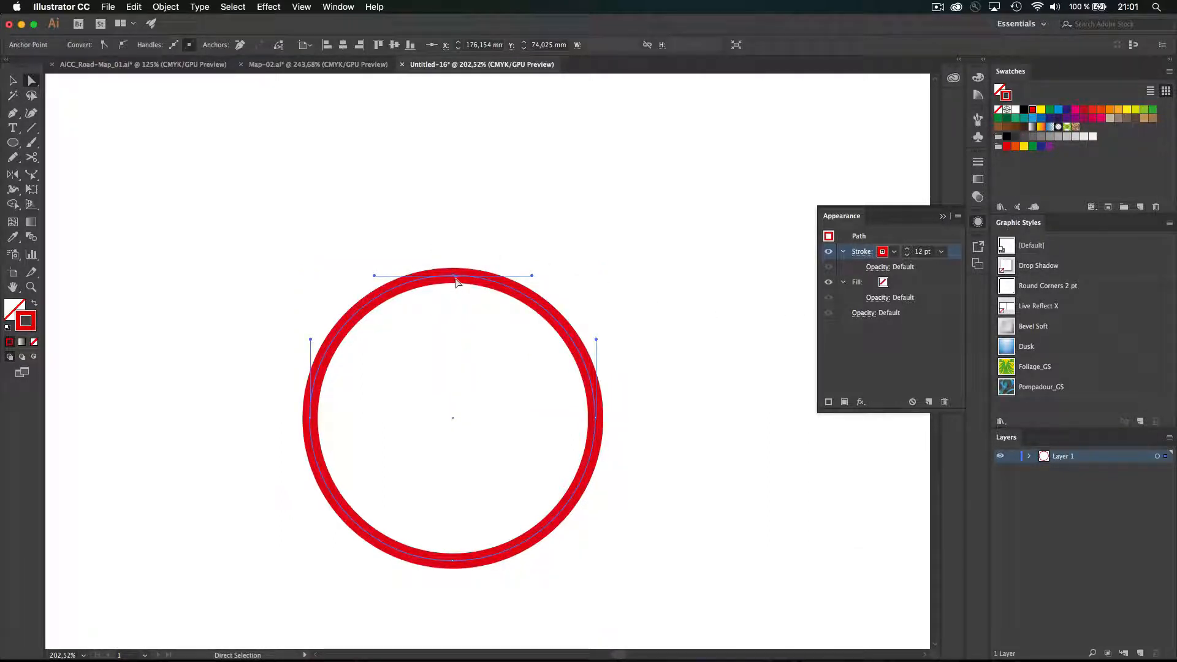
pyautogui.press('Delete')
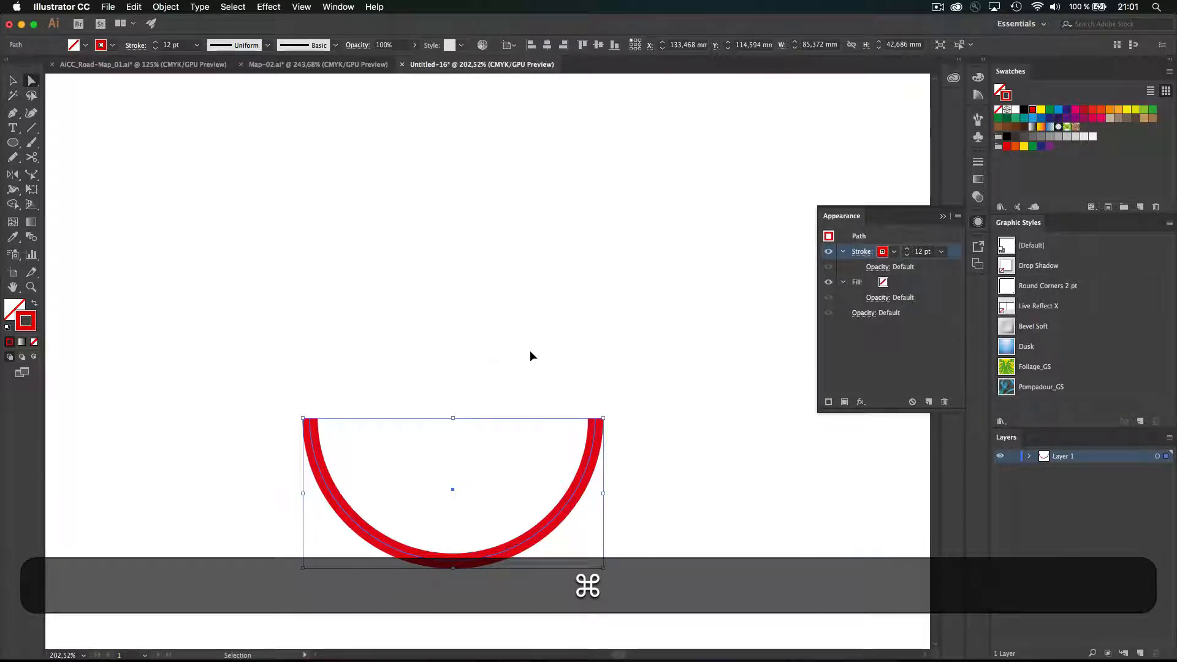
pyautogui.press('super+f')
pyautogui.press('Up')
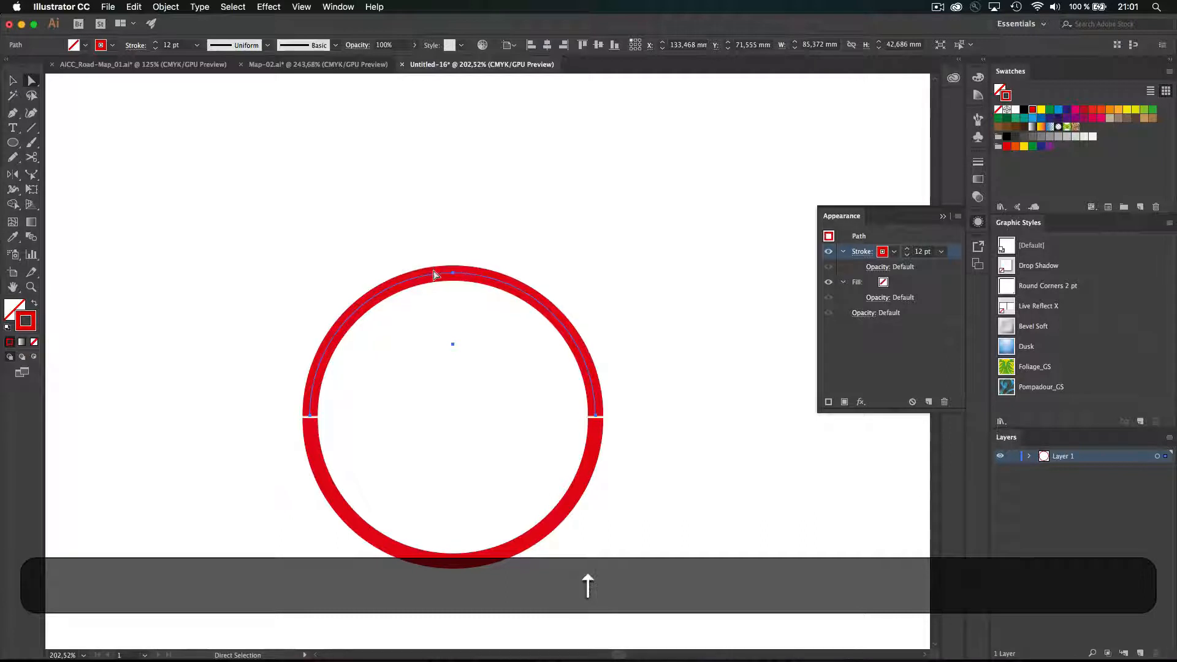
pyautogui.press('Up')
pyautogui.press('Up')
pyautogui.press('Up')
pyautogui.press('Up')
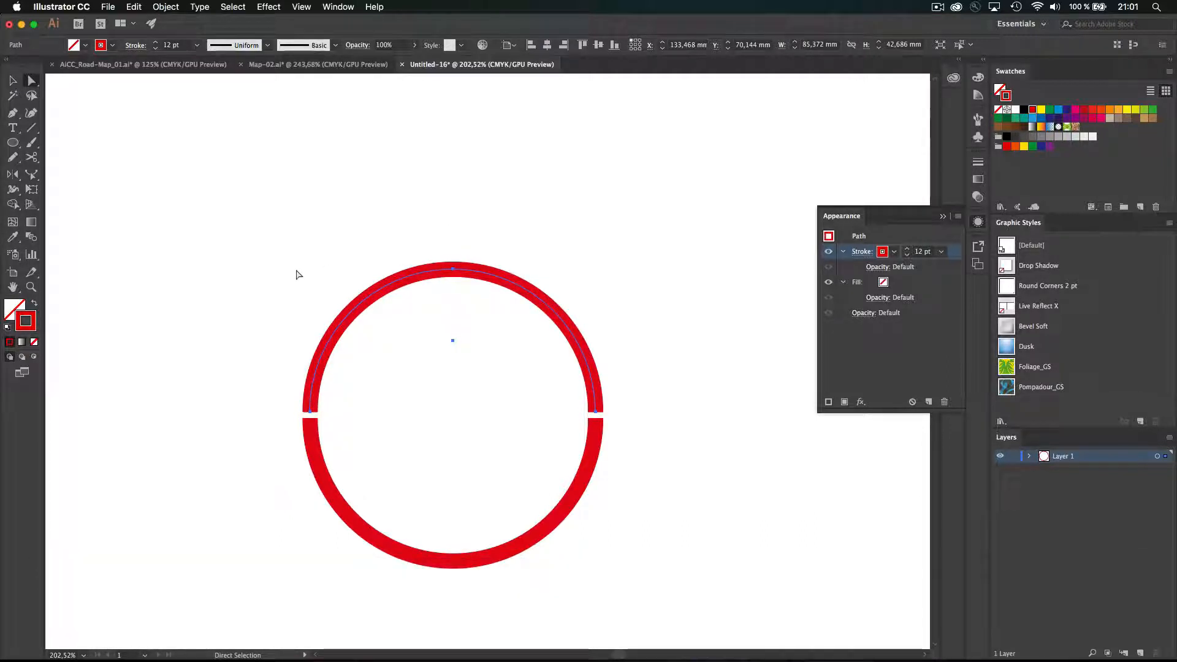
# - Return to Map-02.ai and isolate the selected small road path crossing the roundabout
pyautogui.click(343, 64)
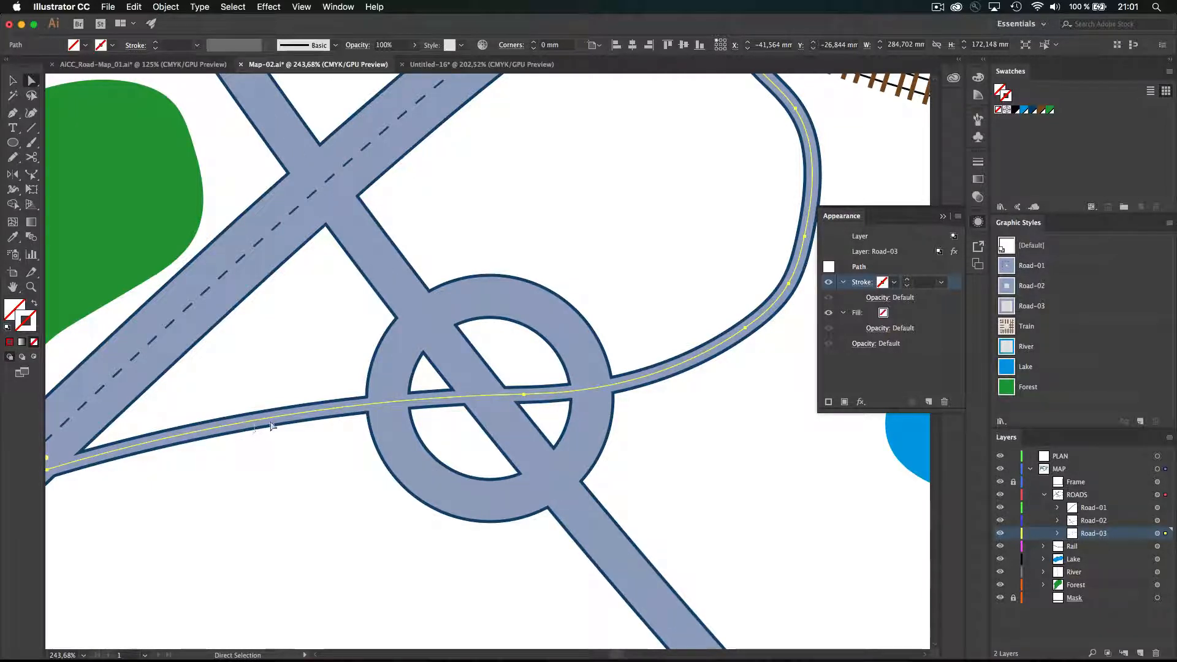
pyautogui.rightClick(634, 383)
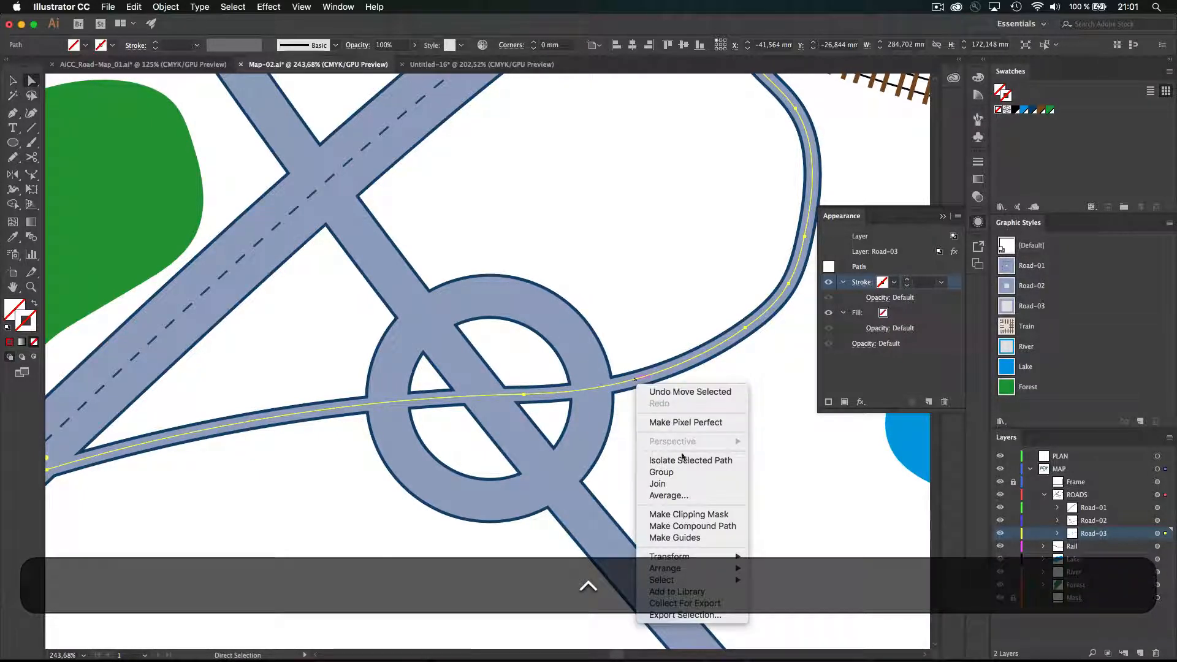
pyautogui.click(691, 464)
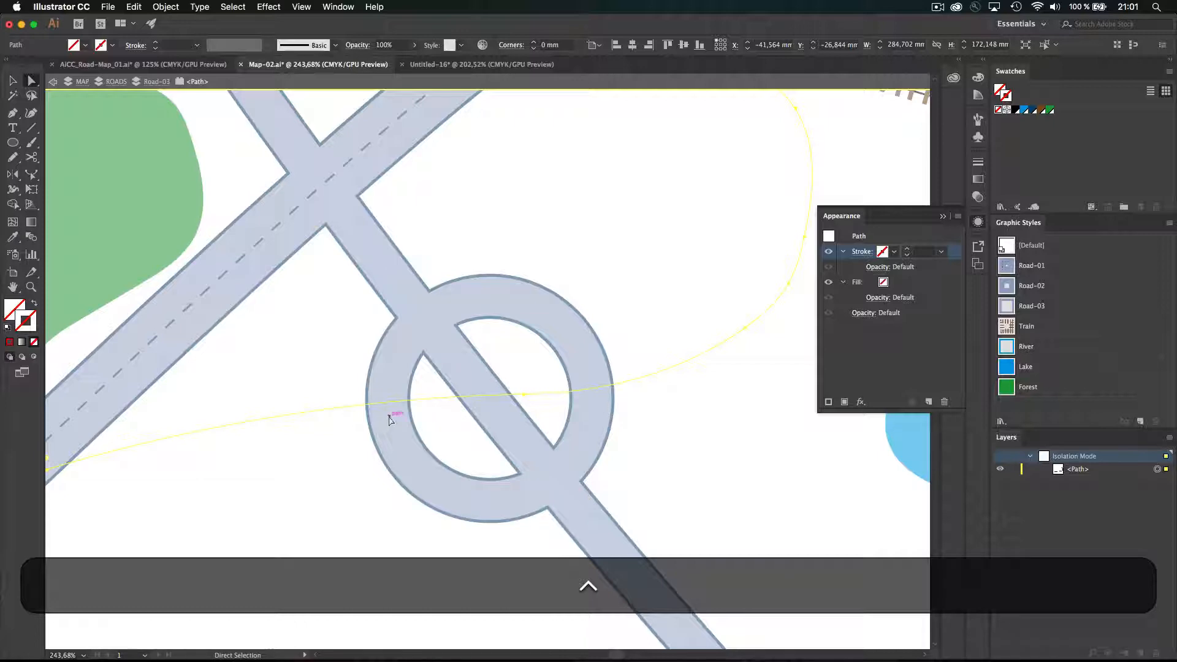
# - Add anchor points to the small road path where it crosses the roundabout's ring on both sides
pyautogui.press('p')
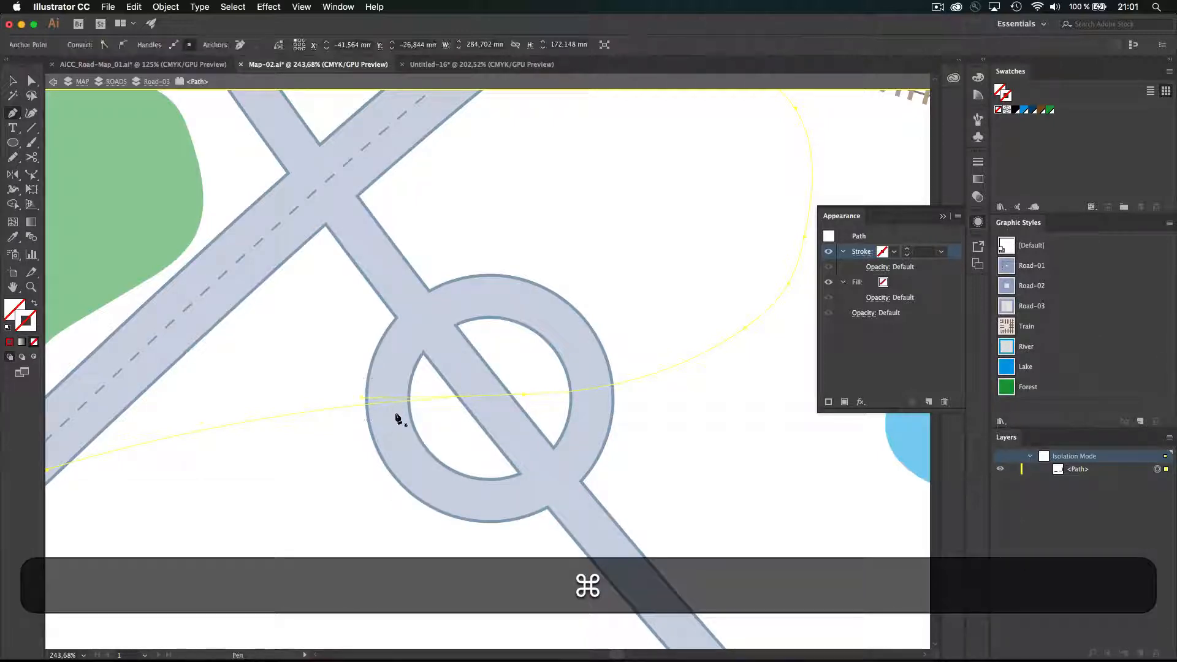
pyautogui.keyDown('super'); pyautogui.click(381, 412); pyautogui.keyUp('super')
pyautogui.moveTo(455, 409); pyautogui.dragTo(536, 394)
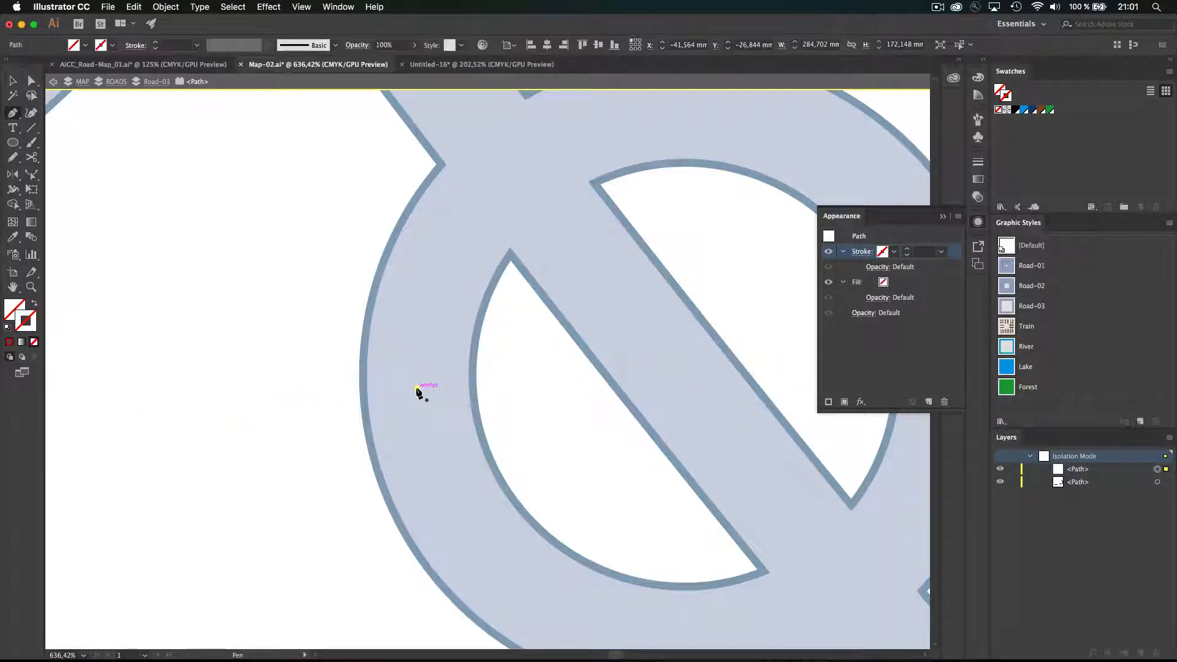
pyautogui.press('super+z')
pyautogui.click(417, 388)
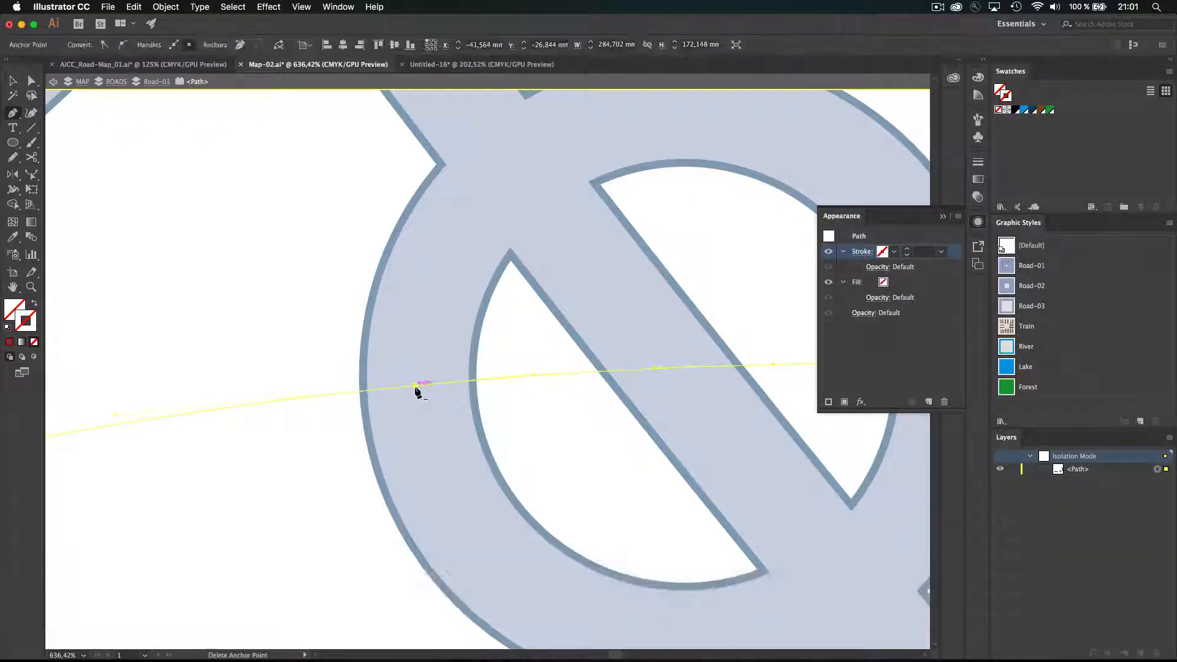
pyautogui.moveTo(486, 402); pyautogui.dragTo(362, 390)
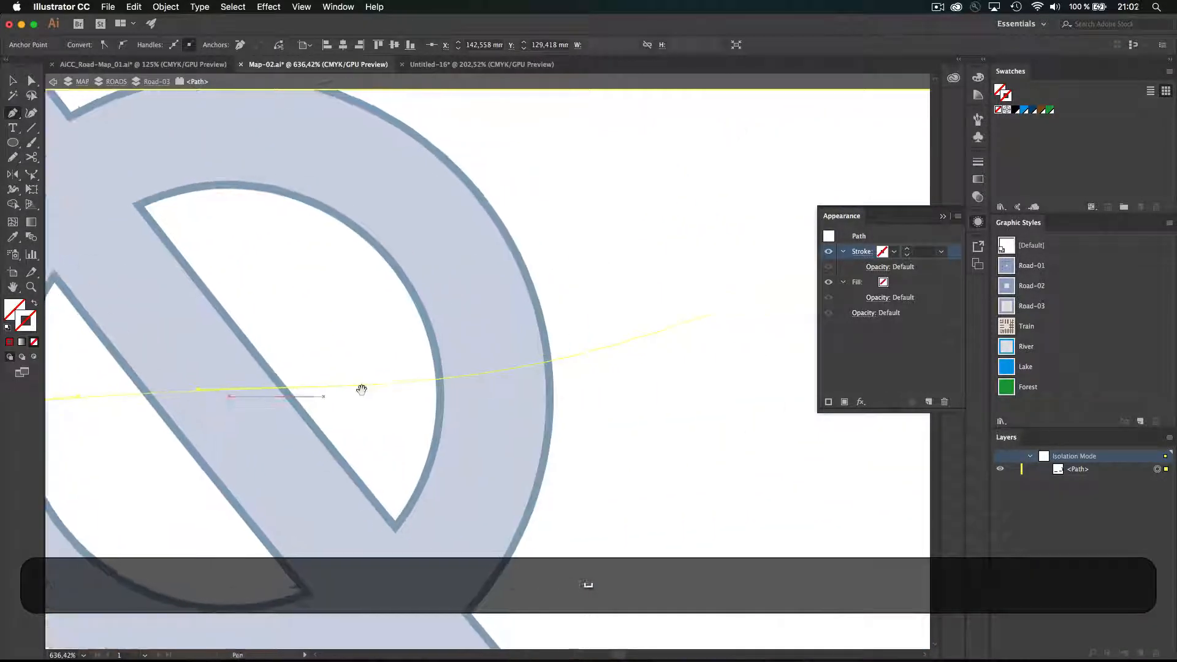
pyautogui.click(495, 373)
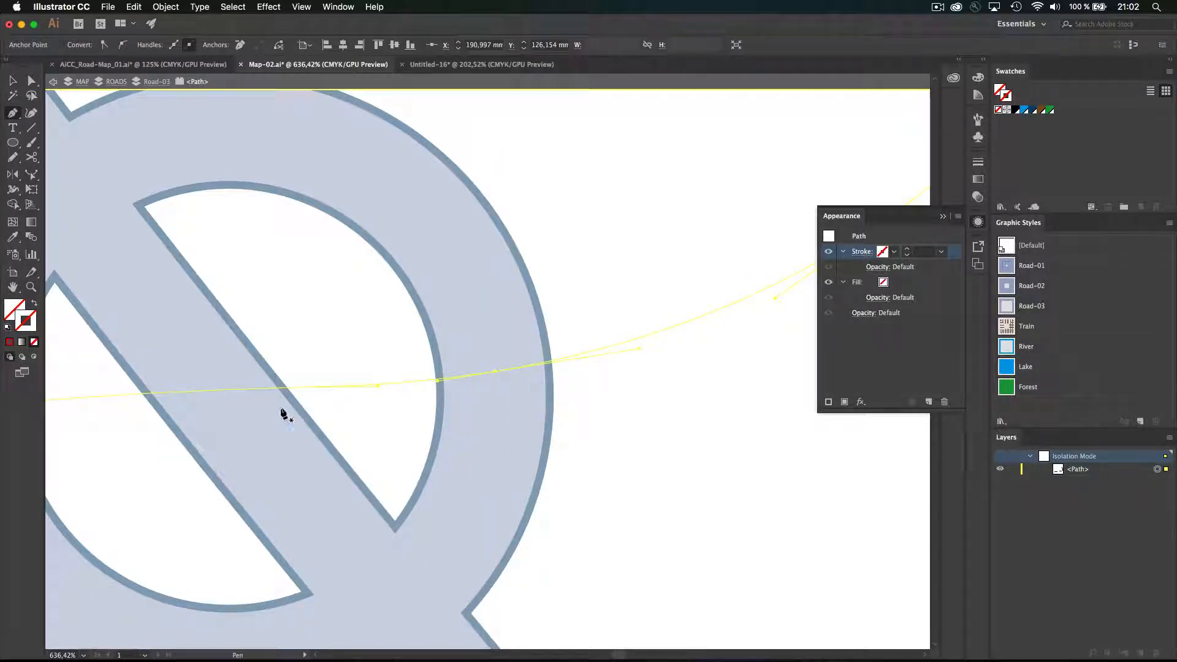
# - Delete the small road's path segments inside the roundabout and leave isolation mode
pyautogui.press('super')
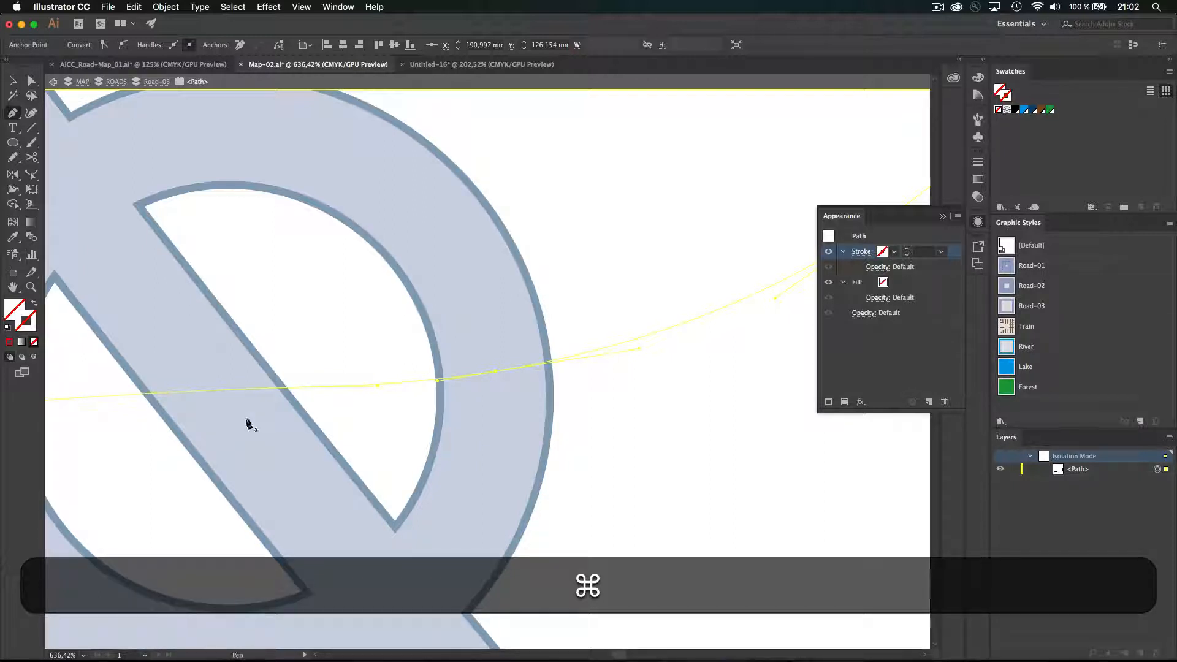
pyautogui.moveTo(229, 431); pyautogui.dragTo(243, 325)
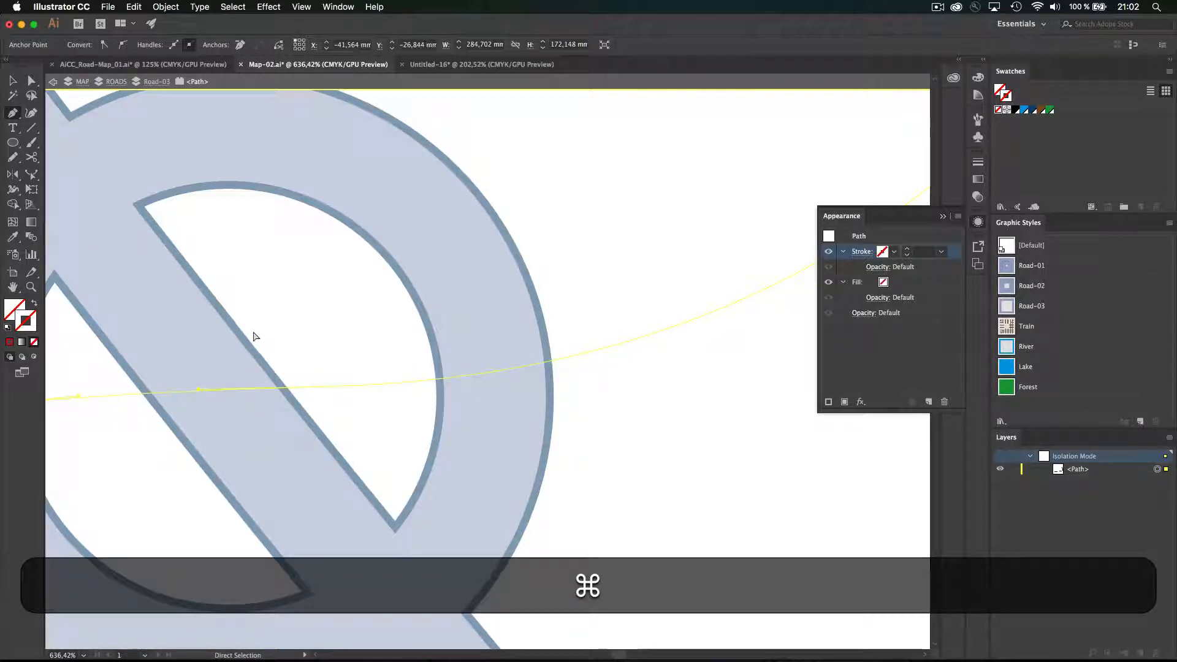
pyautogui.press('super+BackSpace')
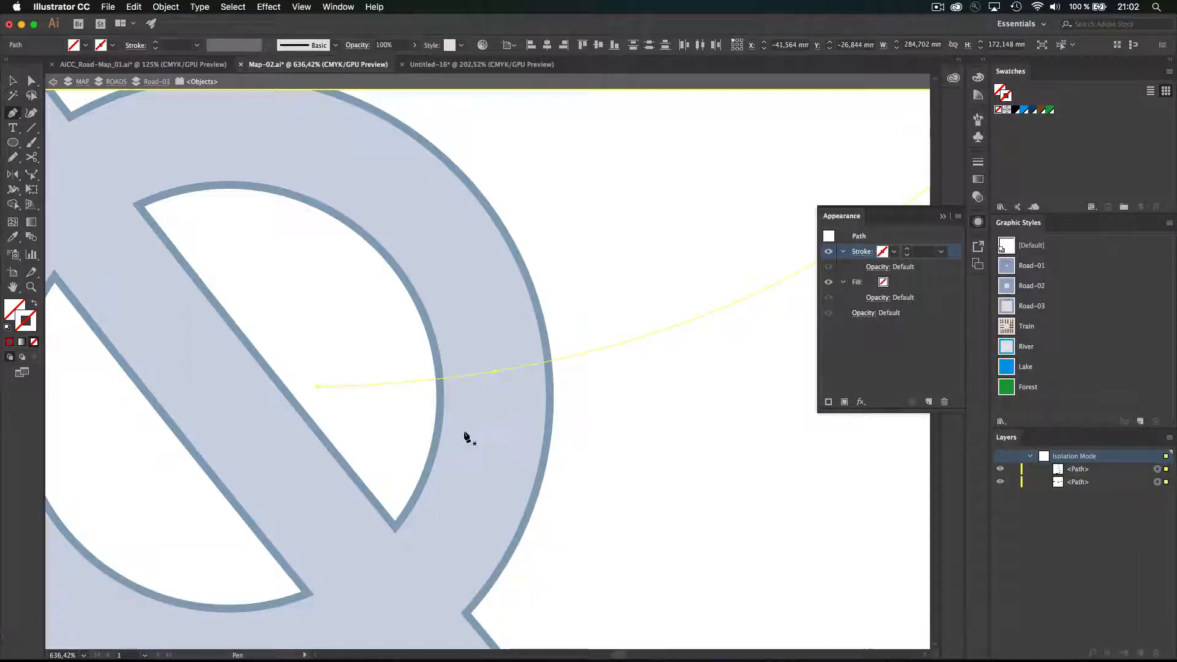
pyautogui.keyDown('super'); pyautogui.click(331, 385); pyautogui.keyUp('super')
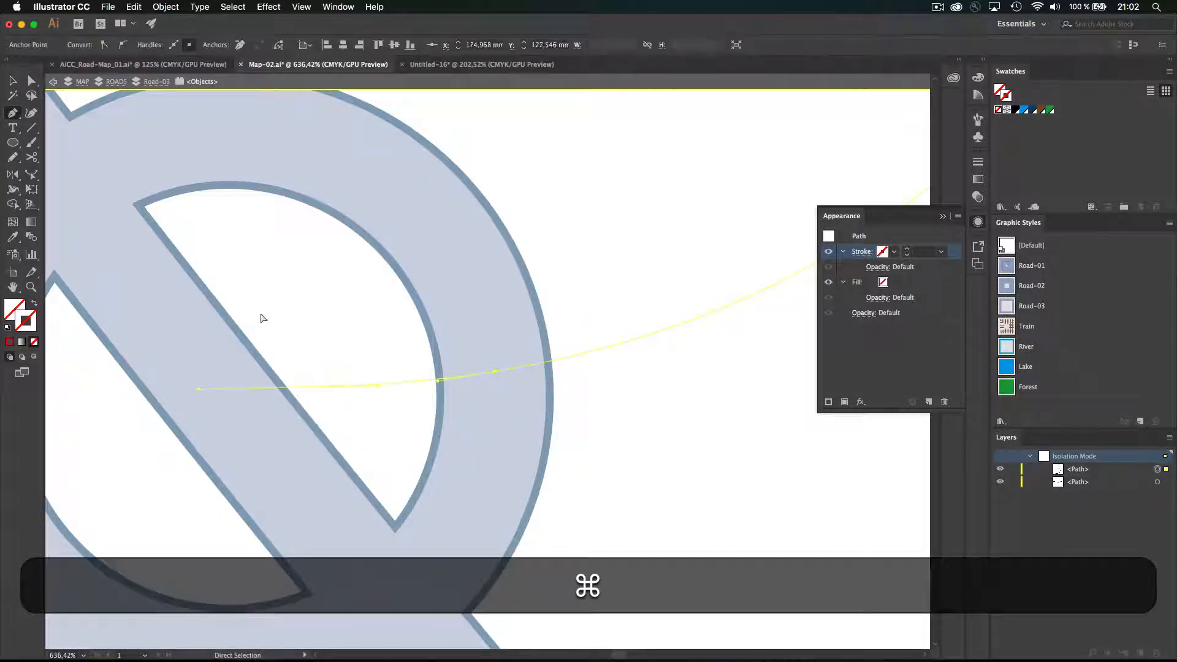
pyautogui.press('super+BackSpace')
pyautogui.moveTo(398, 446); pyautogui.dragTo(692, 397)
pyautogui.press('super+a')
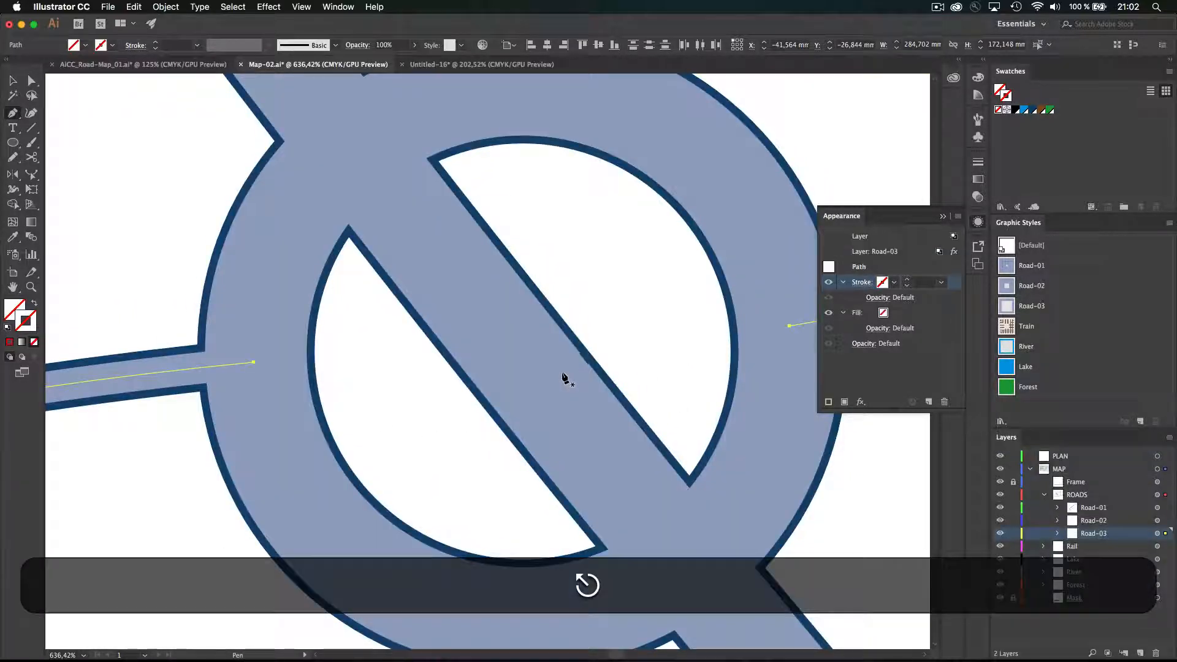
pyautogui.press('Escape')
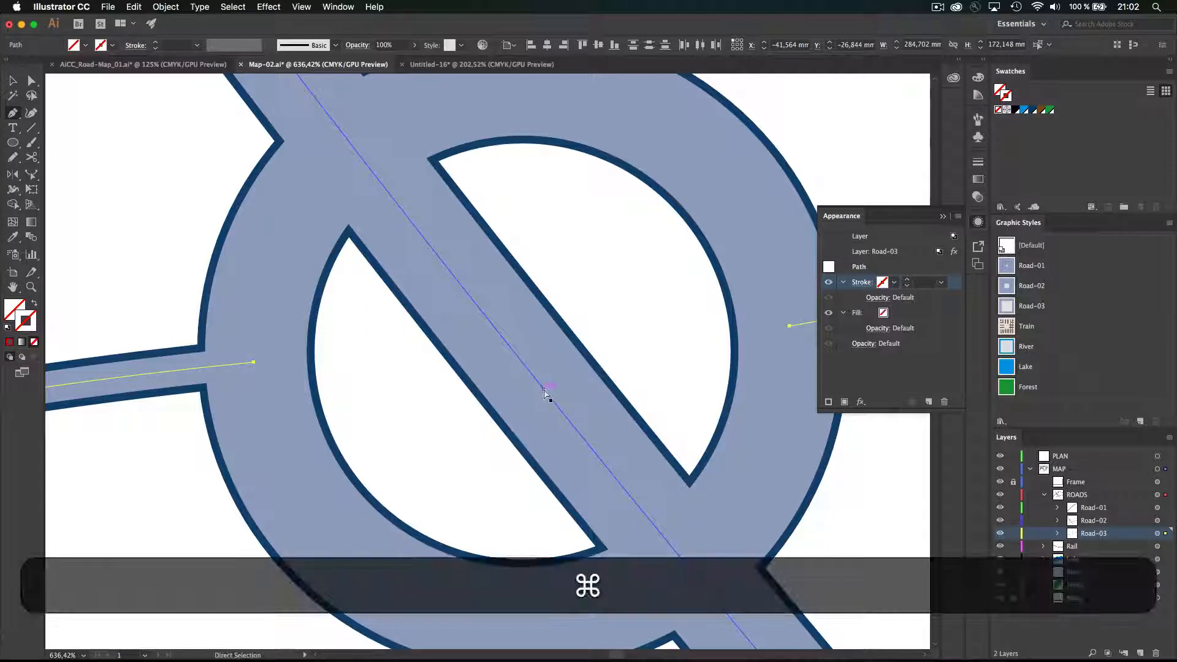
# - Isolate the diagonal Road-02 path through the roundabout and add anchor points where it crosses the ring
pyautogui.keyDown('super'); pyautogui.click(541, 394); pyautogui.keyUp('super')
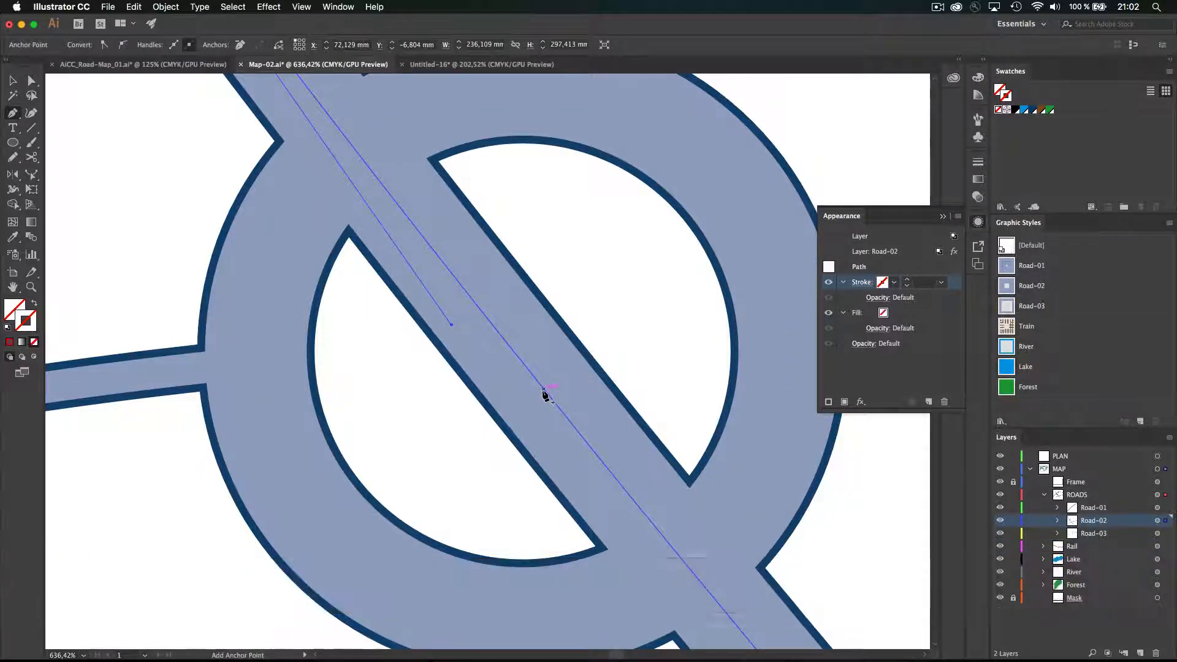
pyautogui.keyDown('ctrl'); pyautogui.click(544, 395); pyautogui.keyUp('ctrl')
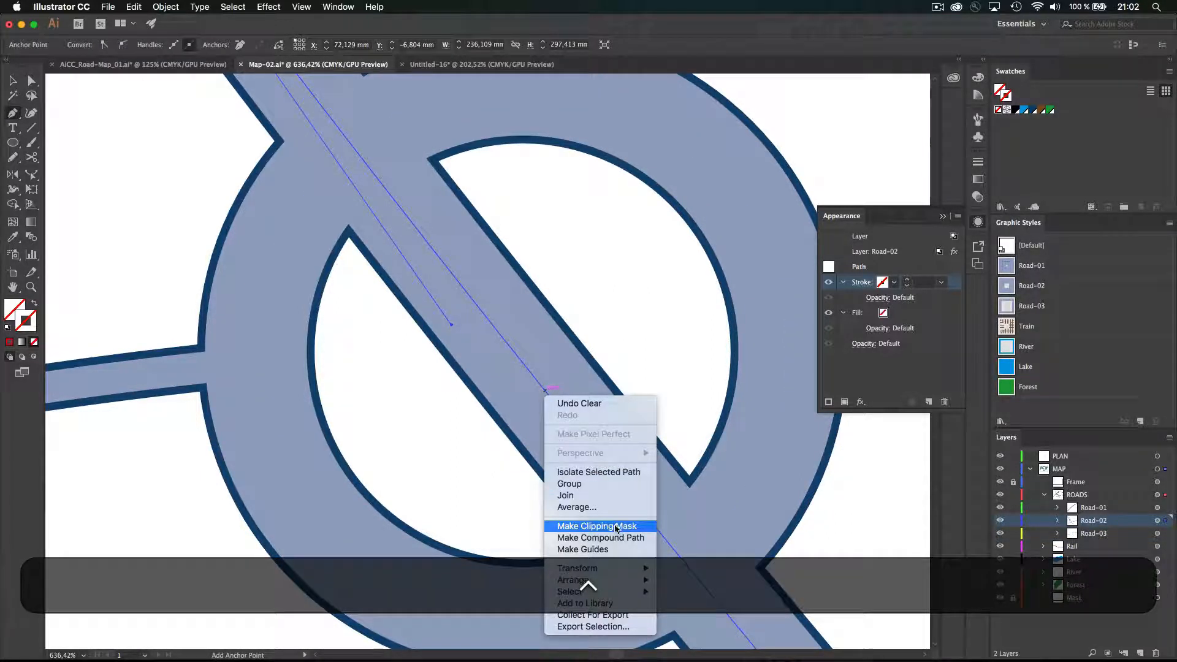
pyautogui.click(612, 473)
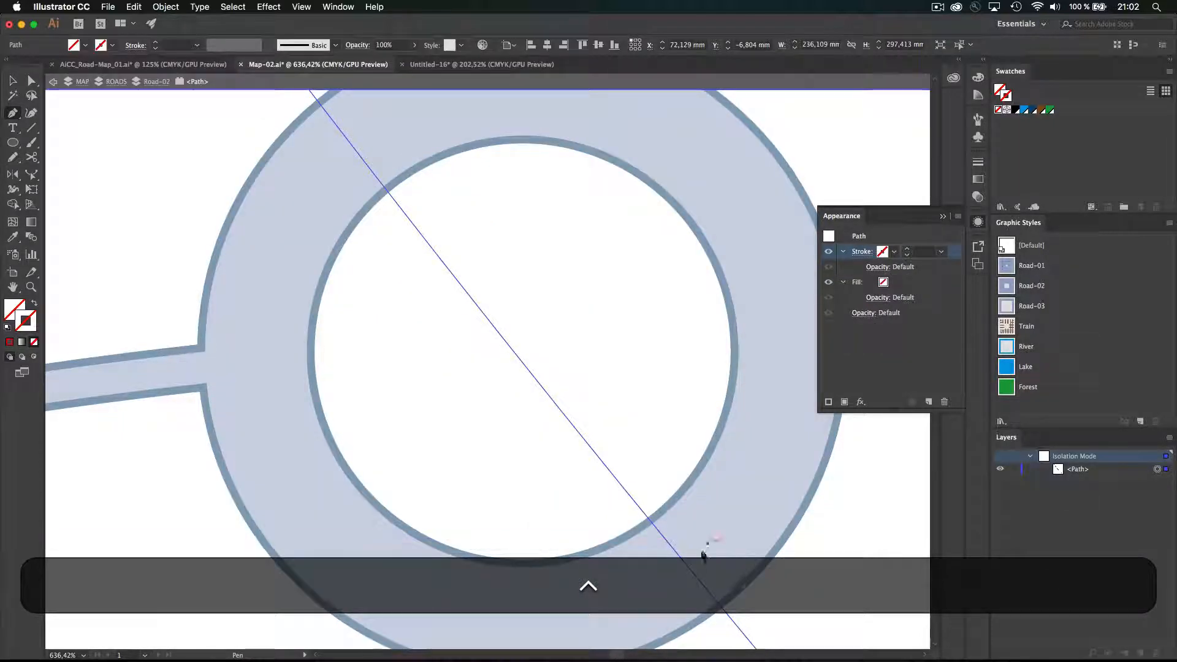
pyautogui.press('space')
pyautogui.moveTo(425, 287); pyautogui.dragTo(530, 463)
pyautogui.click(458, 324)
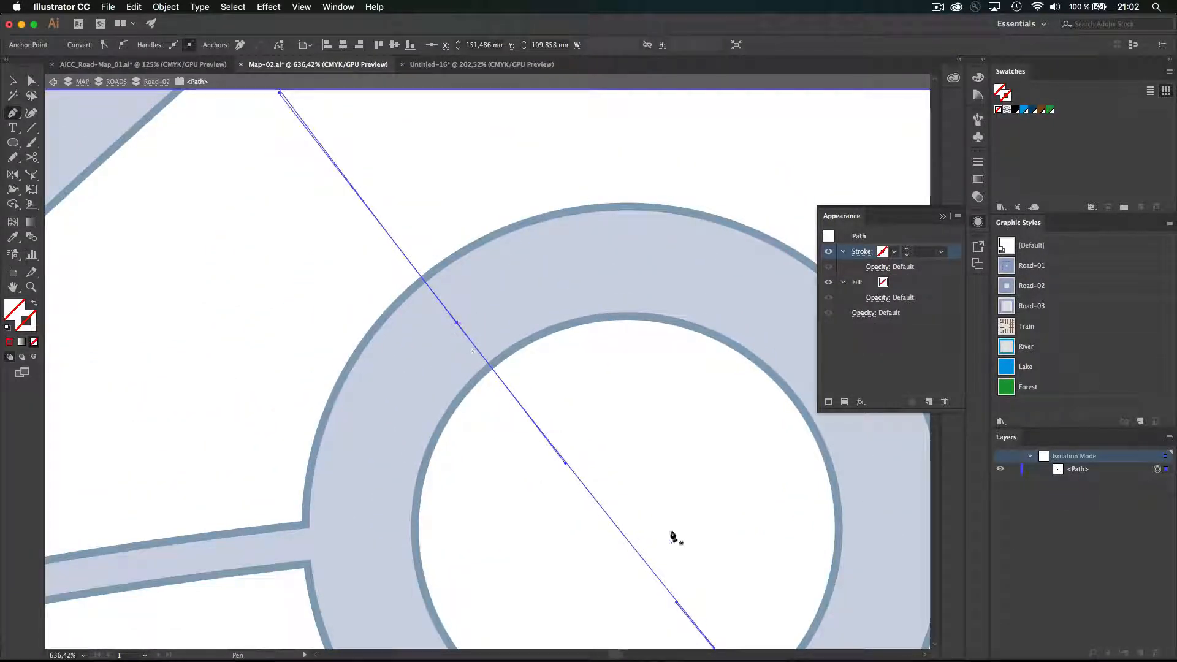
# - Delete the diagonal road's segment inside the roundabout and leave isolation mode
pyautogui.moveTo(610, 554); pyautogui.dragTo(509, 531)
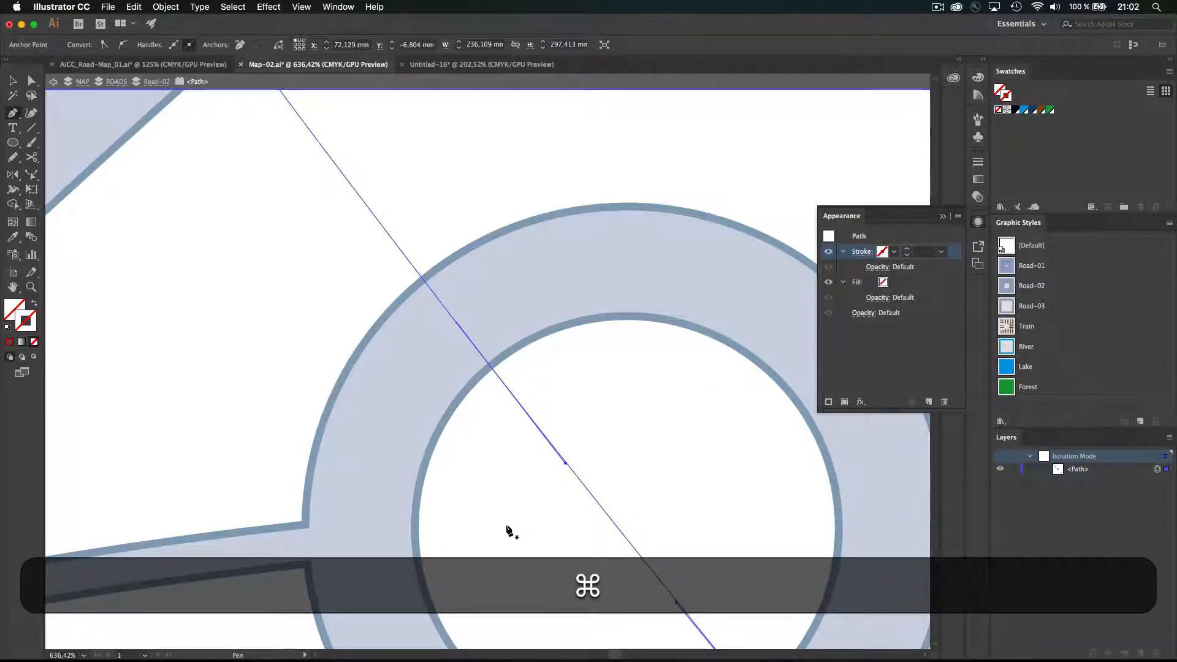
pyautogui.press('BackSpace')
pyautogui.press('Escape')
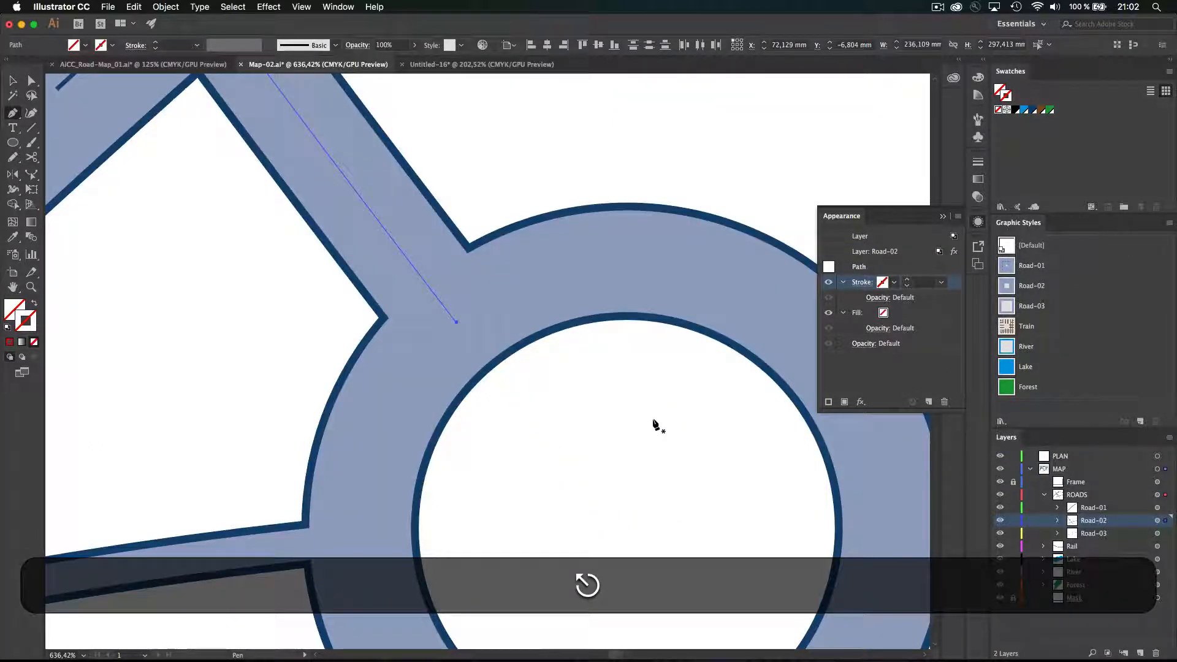
# - Redraw the road section below the roundabout as a winding curve past the crossing road with the Pencil tool
pyautogui.press('space')
pyautogui.moveTo(621, 505); pyautogui.dragTo(542, 293)
pyautogui.press('super+minus')
pyautogui.press('super+minus')
pyautogui.press('super+minus')
pyautogui.press('super+minus')
pyautogui.press('super+minus')
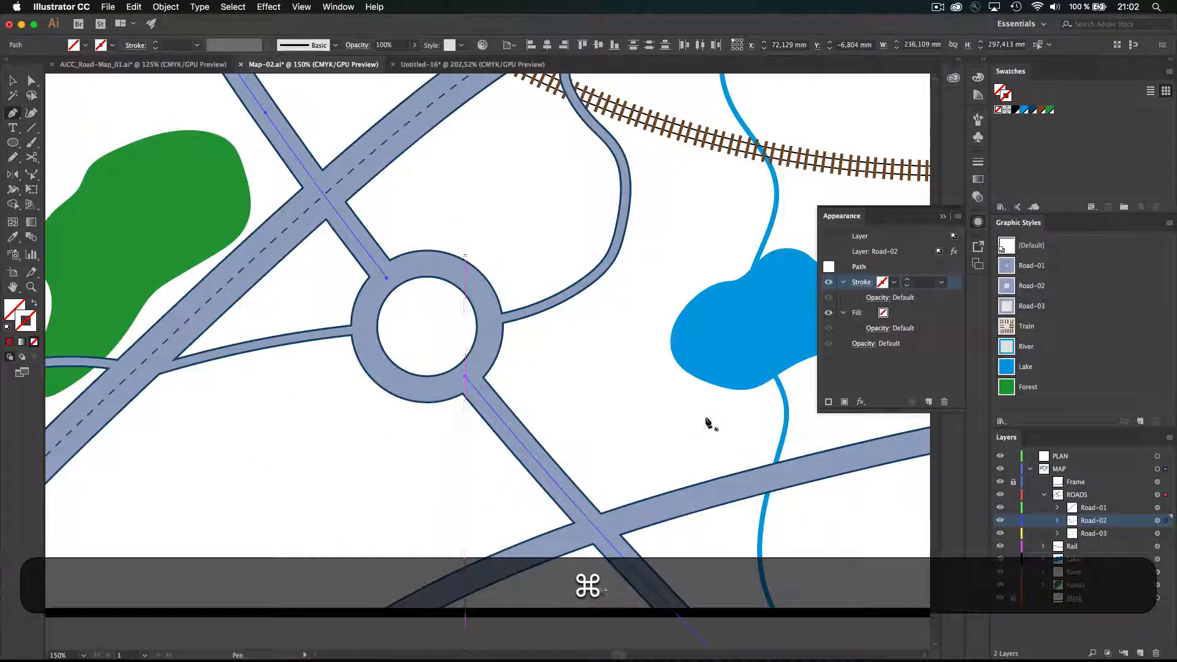
pyautogui.moveTo(580, 355); pyautogui.dragTo(493, 452)
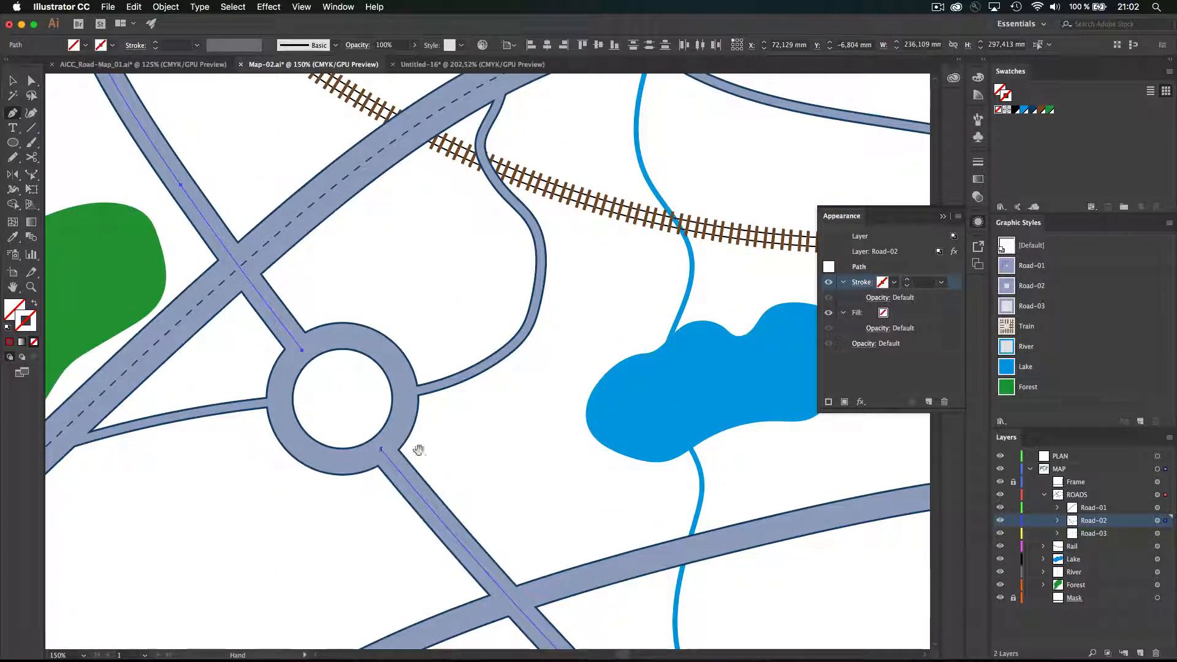
pyautogui.press('n')
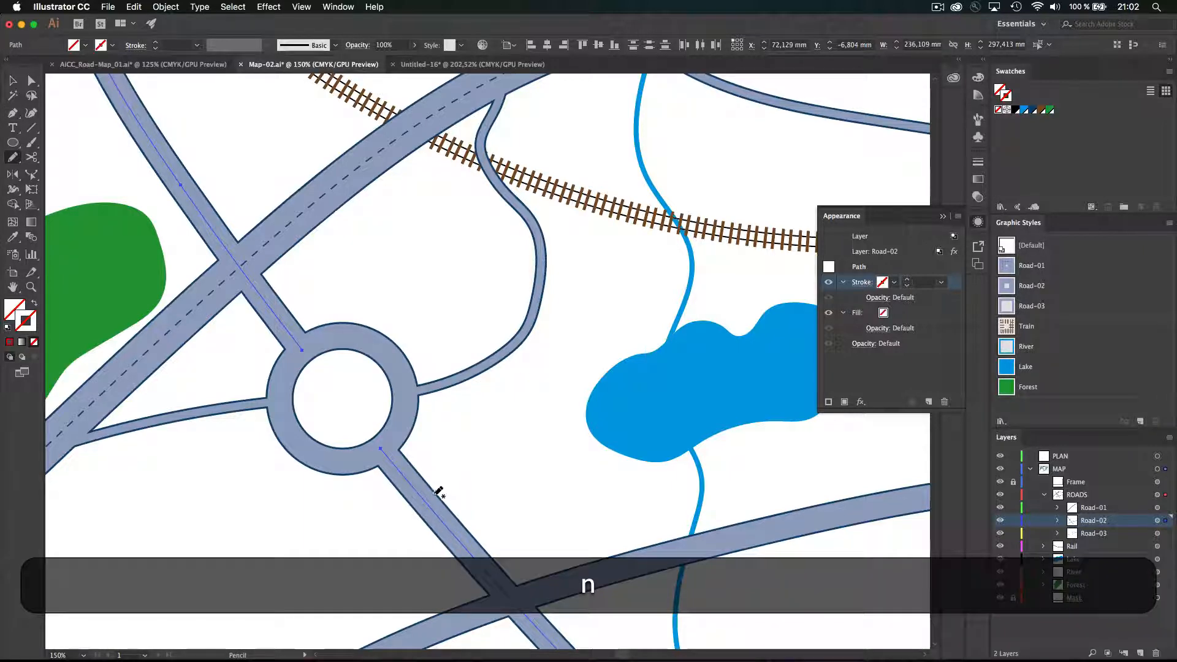
pyautogui.moveTo(405, 468)
pyautogui.mouseDown()
pyautogui.moveTo(441, 507)
pyautogui.moveTo(533, 560)
pyautogui.moveTo(570, 623)
pyautogui.moveTo(564, 650)
pyautogui.mouseUp()
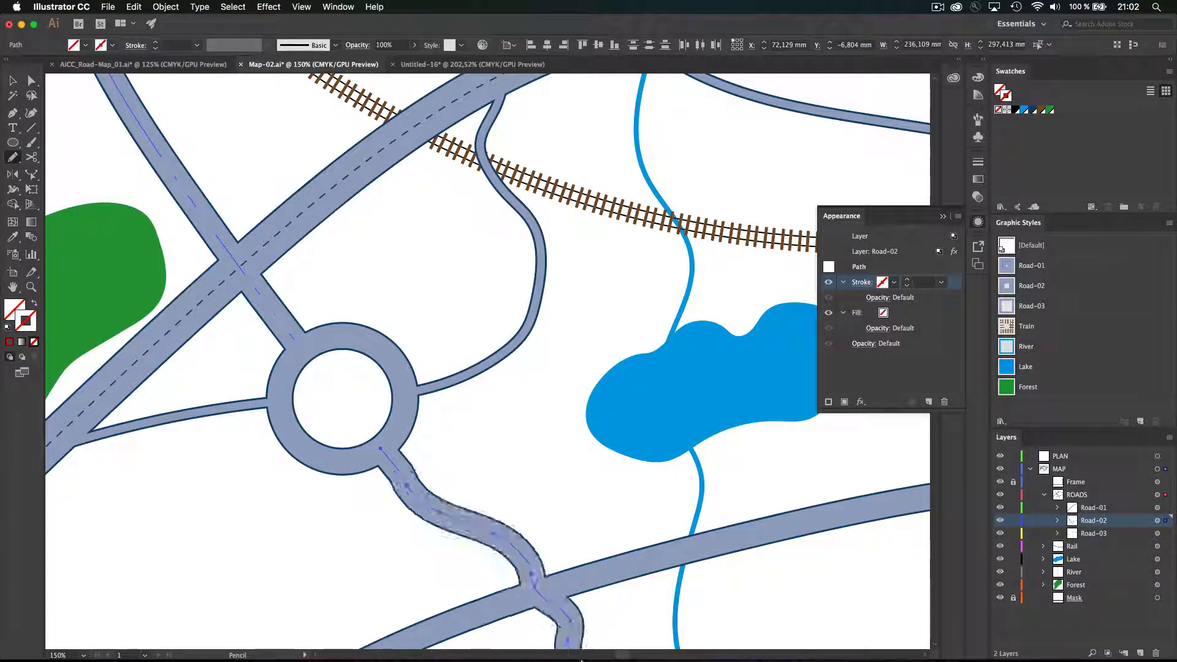
# - Reshape the winding road between the roundabout and the crossing road by redrawing its middle bends with the Pencil tool
pyautogui.press('space')
pyautogui.moveTo(564, 609); pyautogui.dragTo(545, 426)
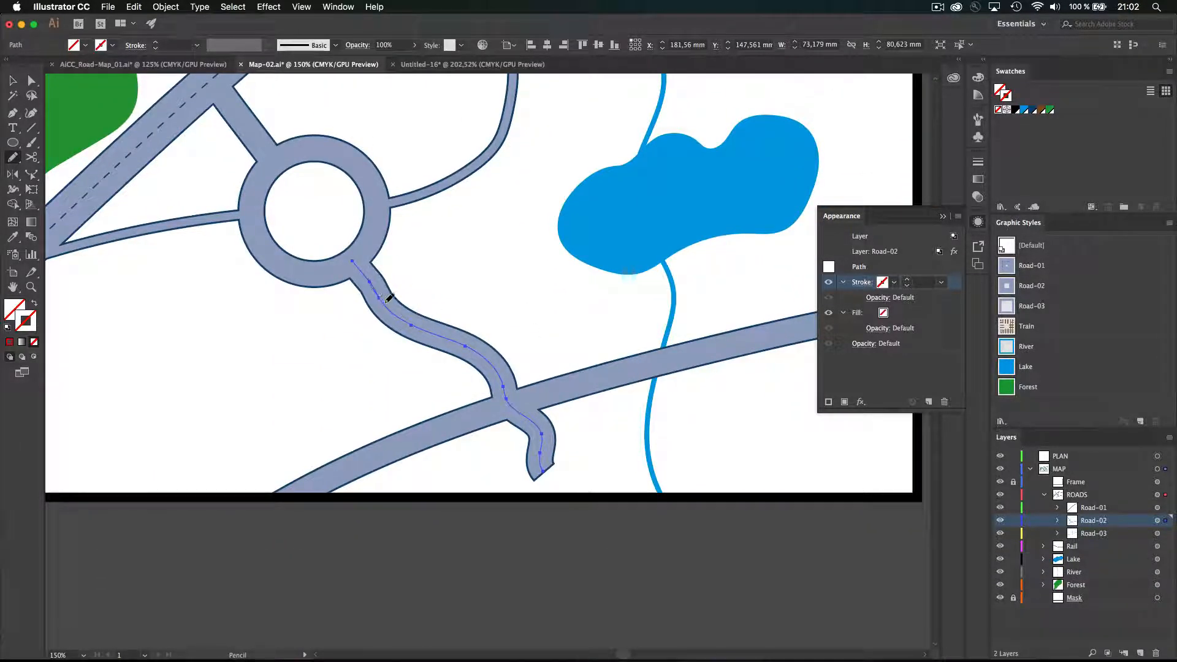
pyautogui.moveTo(420, 305); pyautogui.dragTo(459, 316)
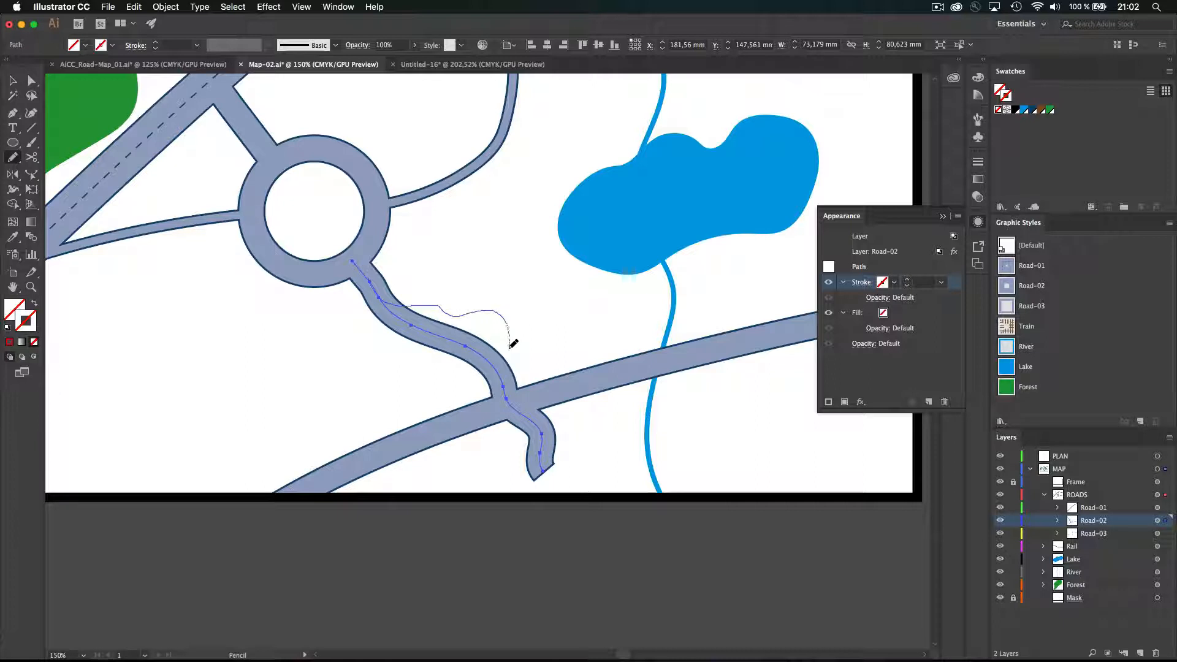
pyautogui.moveTo(510, 346); pyautogui.dragTo(506, 380)
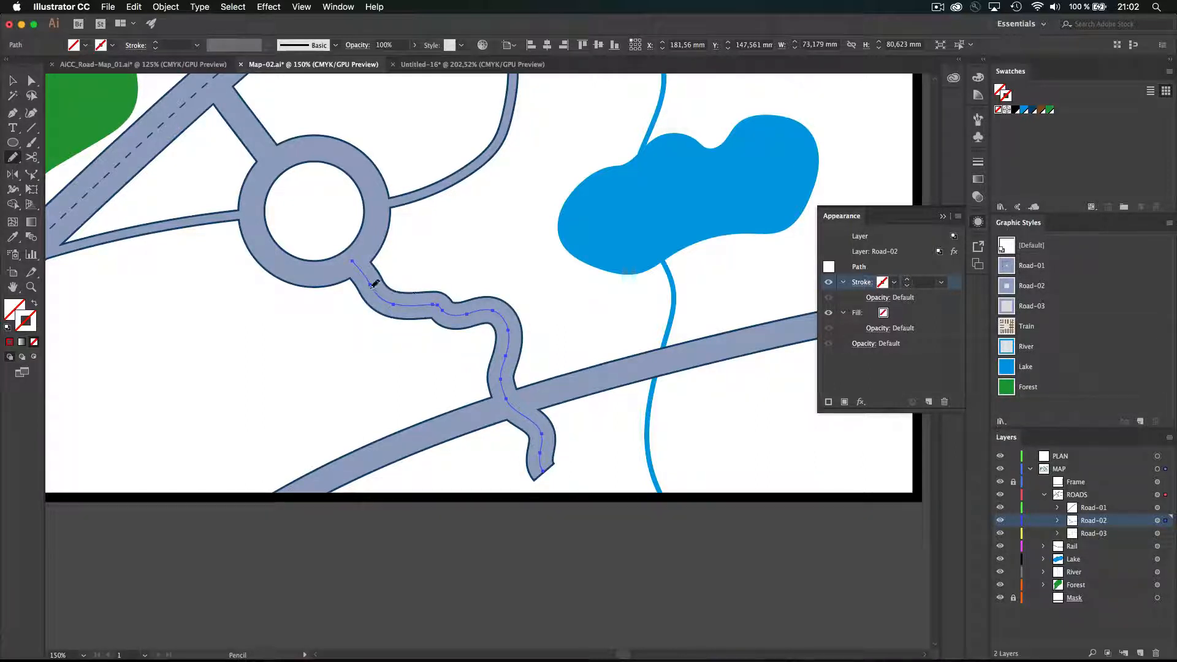
pyautogui.moveTo(378, 295); pyautogui.dragTo(507, 307)
# - Tear off the Pencil tool group as a floating palette and even out the winding road's bends with the Smooth tool
pyautogui.click(18, 159)
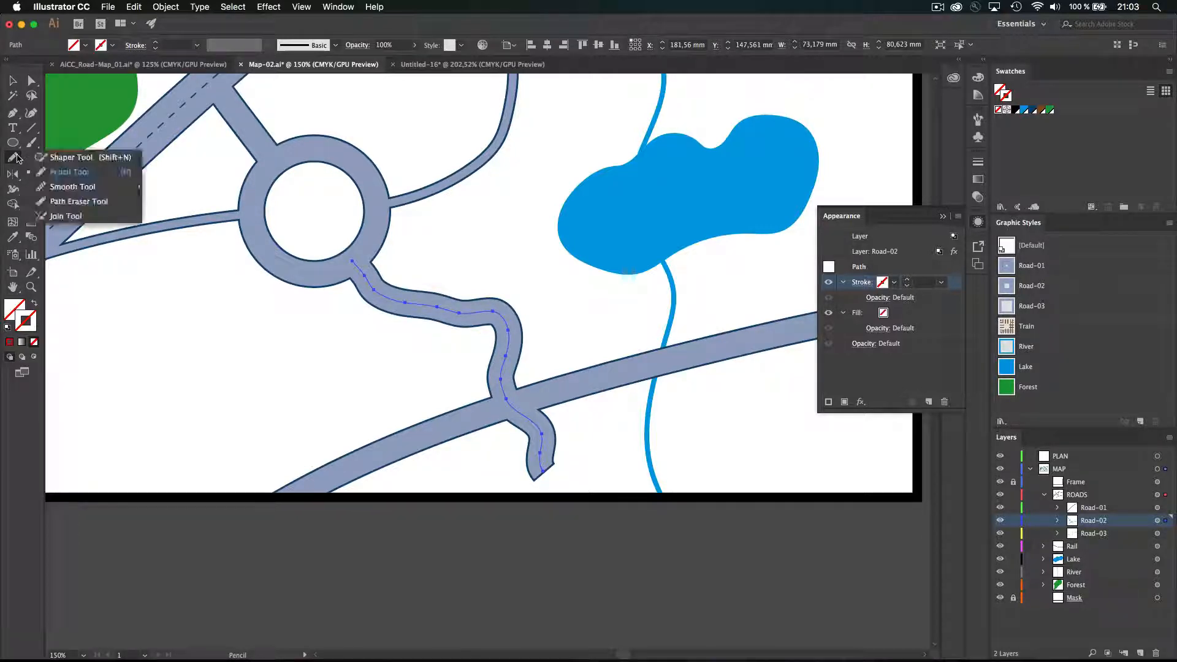
pyautogui.click(140, 194)
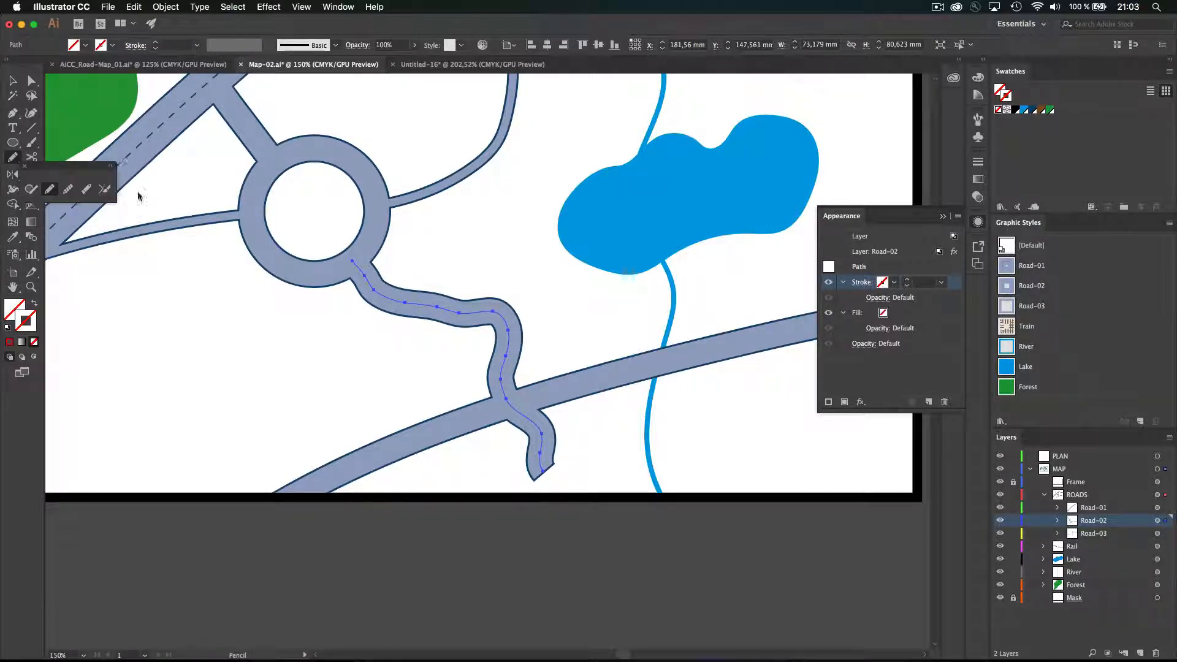
pyautogui.moveTo(75, 170); pyautogui.dragTo(119, 163)
pyautogui.click(111, 181)
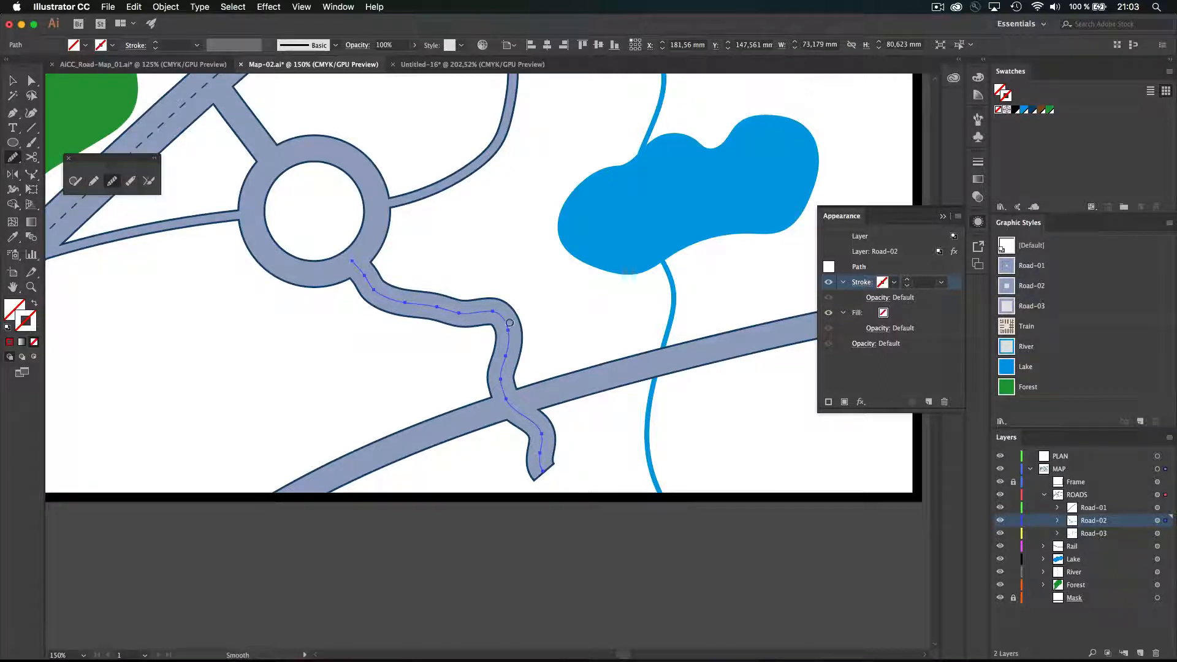
pyautogui.moveTo(395, 294); pyautogui.dragTo(506, 325)
pyautogui.moveTo(430, 304)
pyautogui.mouseDown()
pyautogui.moveTo(488, 327)
pyautogui.moveTo(494, 353)
pyautogui.mouseUp()
pyautogui.moveTo(464, 308)
pyautogui.mouseDown()
pyautogui.moveTo(485, 360)
pyautogui.moveTo(478, 307)
pyautogui.moveTo(503, 370)
pyautogui.moveTo(482, 304)
pyautogui.moveTo(504, 368)
pyautogui.moveTo(489, 310)
pyautogui.moveTo(499, 366)
pyautogui.moveTo(498, 314)
pyautogui.moveTo(497, 370)
pyautogui.mouseUp()
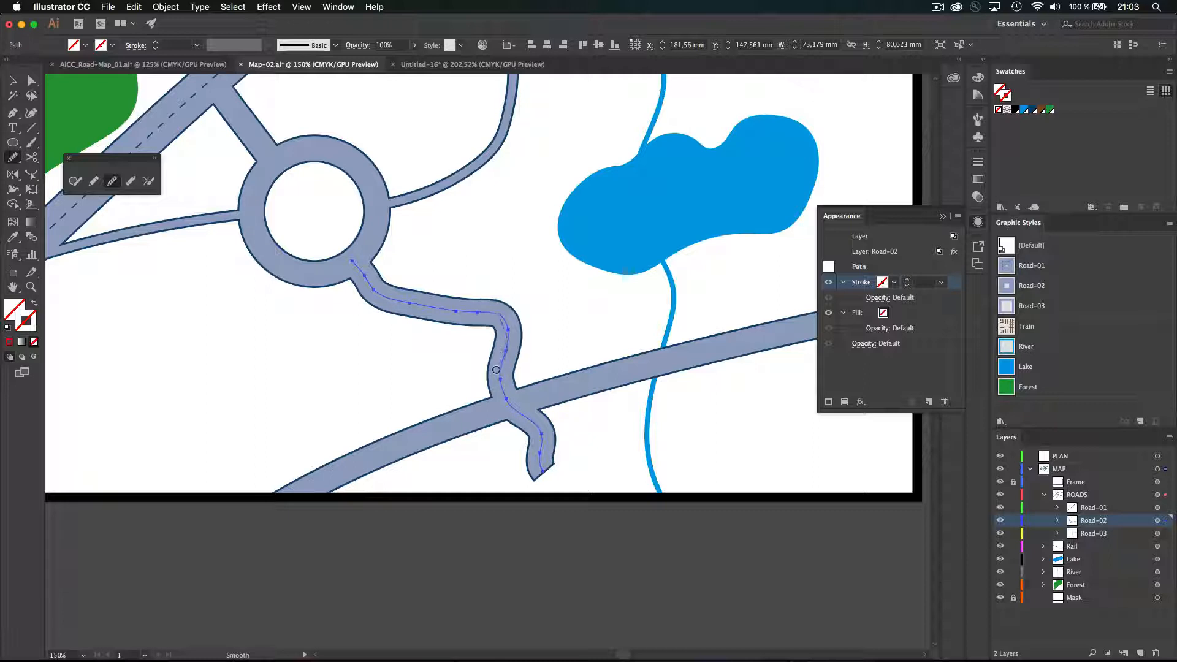
pyautogui.moveTo(502, 320)
pyautogui.mouseDown()
pyautogui.moveTo(499, 380)
pyautogui.moveTo(508, 348)
pyautogui.moveTo(512, 397)
pyautogui.mouseUp()
pyautogui.moveTo(366, 278)
pyautogui.mouseDown()
pyautogui.moveTo(414, 303)
pyautogui.moveTo(471, 308)
pyautogui.moveTo(383, 290)
pyautogui.moveTo(455, 316)
pyautogui.mouseUp()
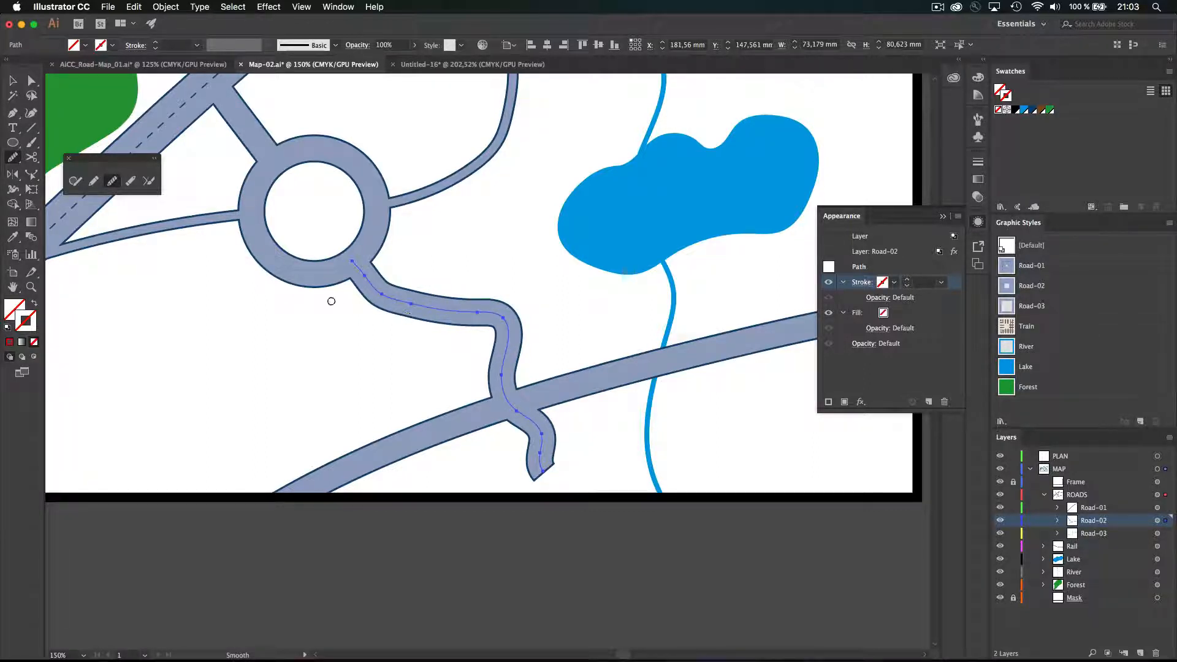
# - Redraw the winding road's upper part with the Pencil tool and extend its free end beyond the map's lower frame
pyautogui.click(93, 181)
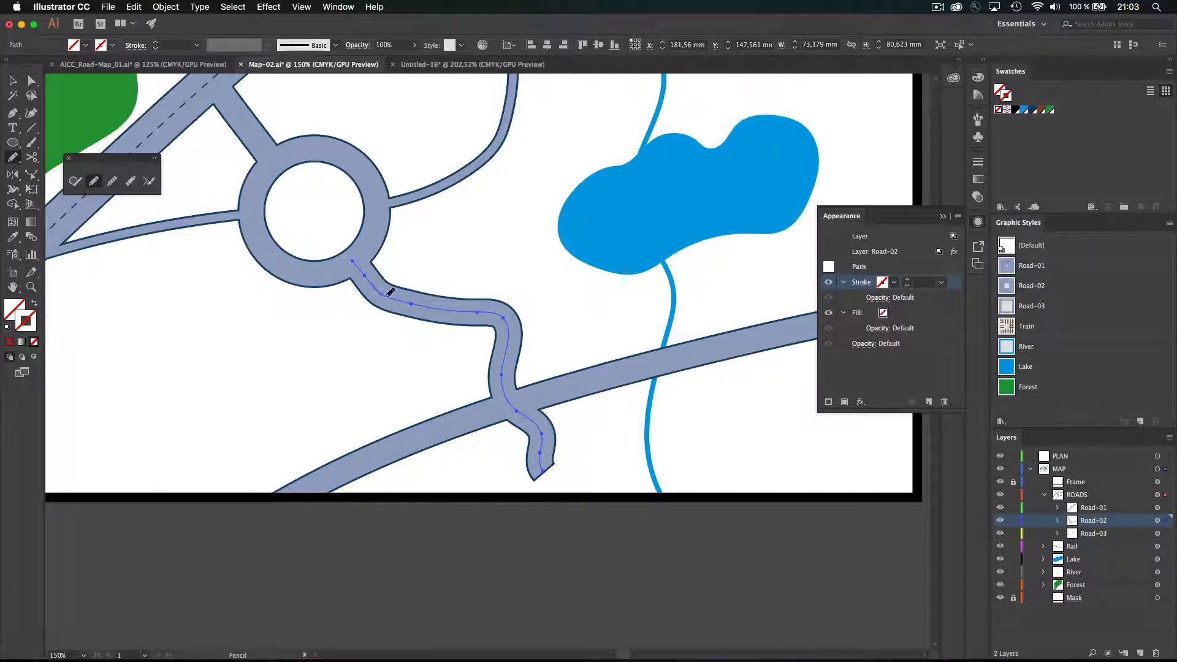
pyautogui.moveTo(390, 293)
pyautogui.mouseDown()
pyautogui.moveTo(484, 317)
pyautogui.moveTo(511, 384)
pyautogui.mouseUp()
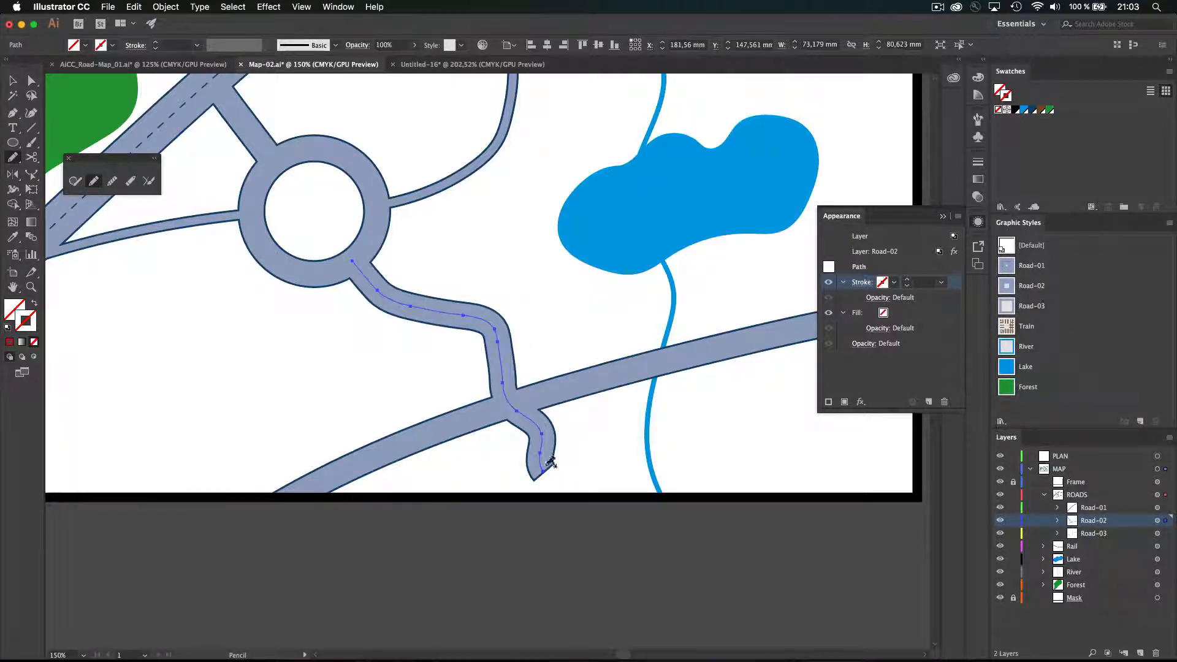
pyautogui.moveTo(547, 465); pyautogui.dragTo(592, 545)
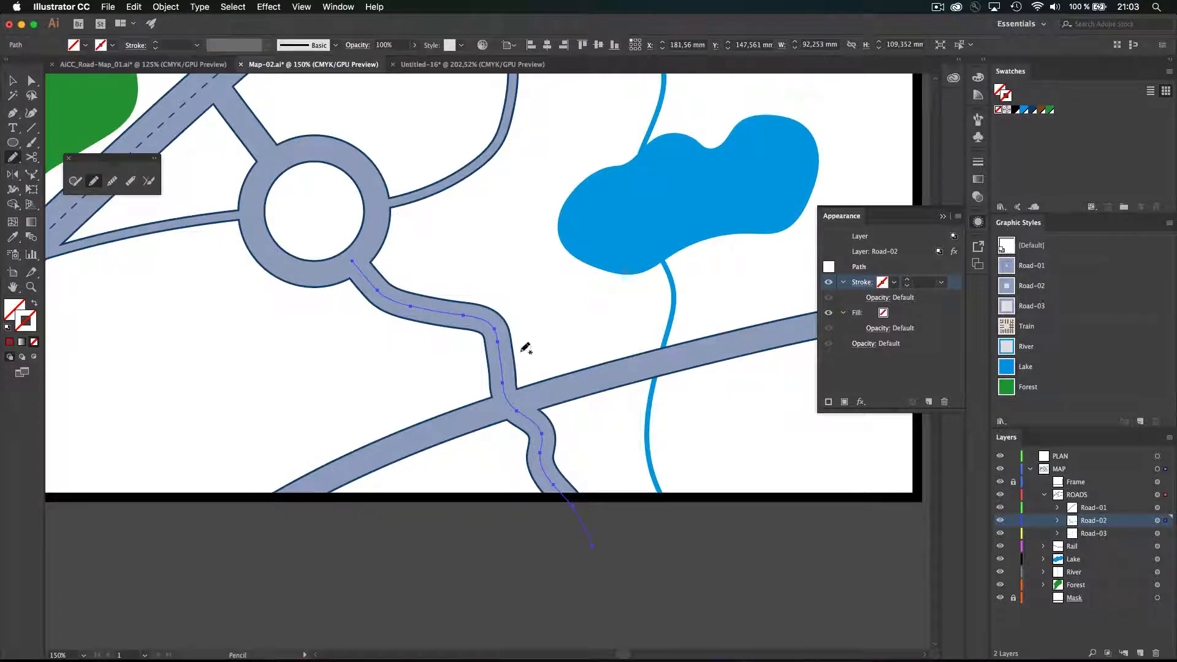
# - Inspect the road paths around the roundabout in Outline mode and return to Preview
pyautogui.press('space')
pyautogui.moveTo(528, 297); pyautogui.dragTo(580, 343)
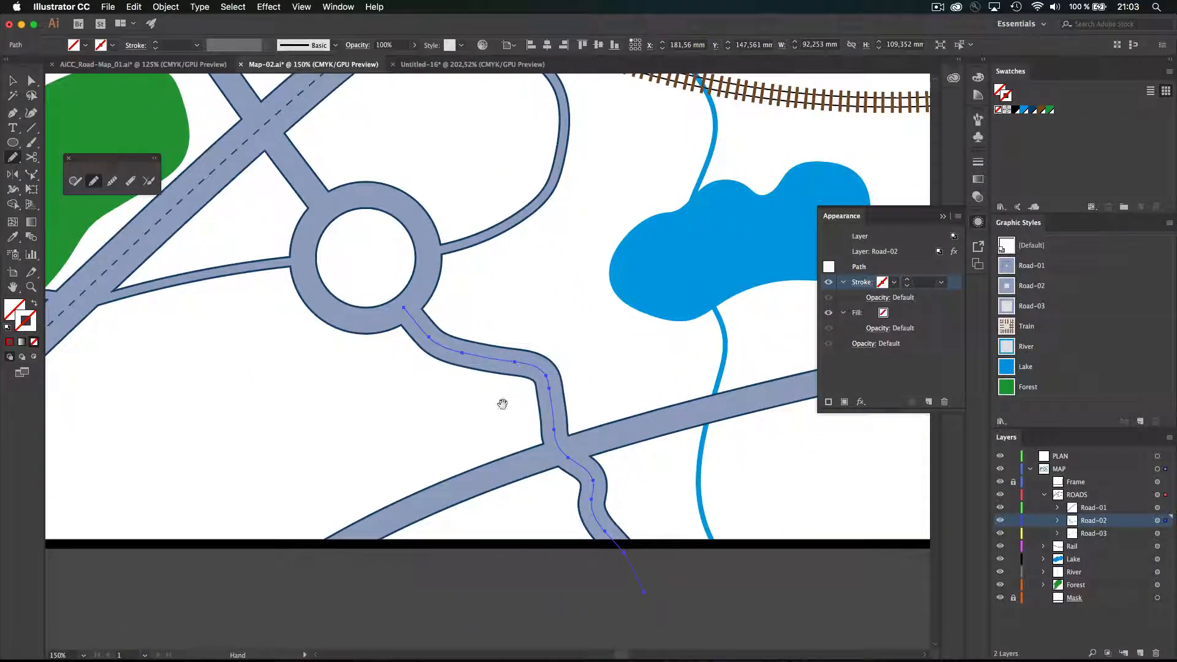
pyautogui.press('super+y')
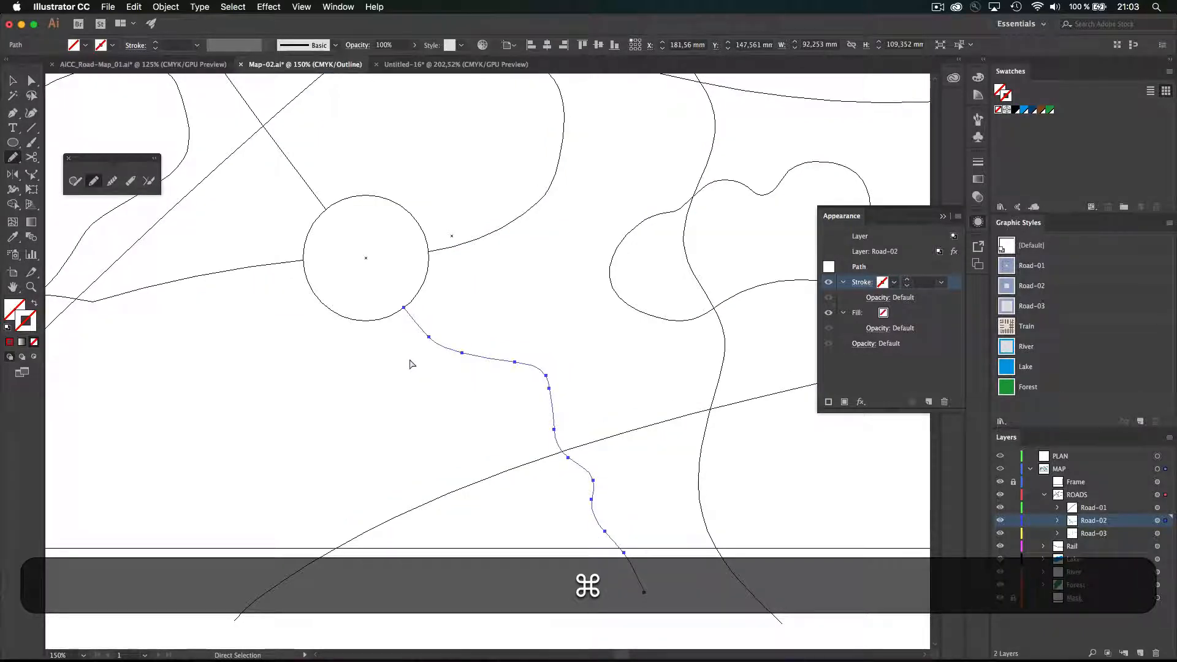
pyautogui.press('super+y')
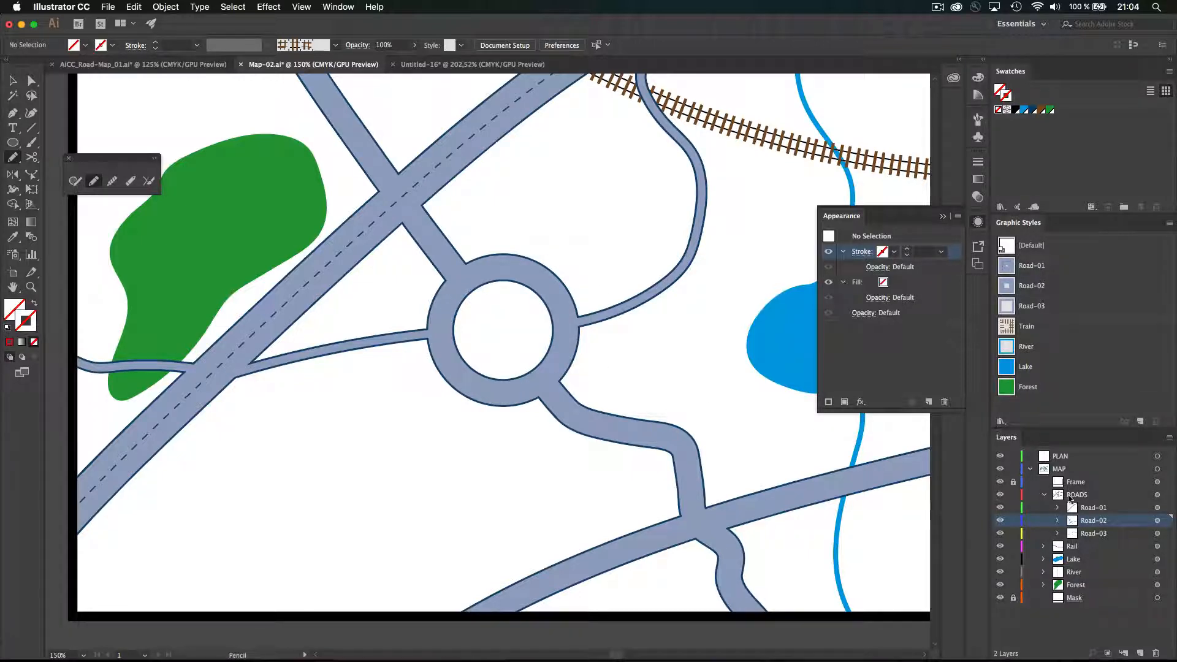
# - Duplicate the ROADS layer with its sublayers and rename the copy ROADS-TOP
pyautogui.click(1079, 496)
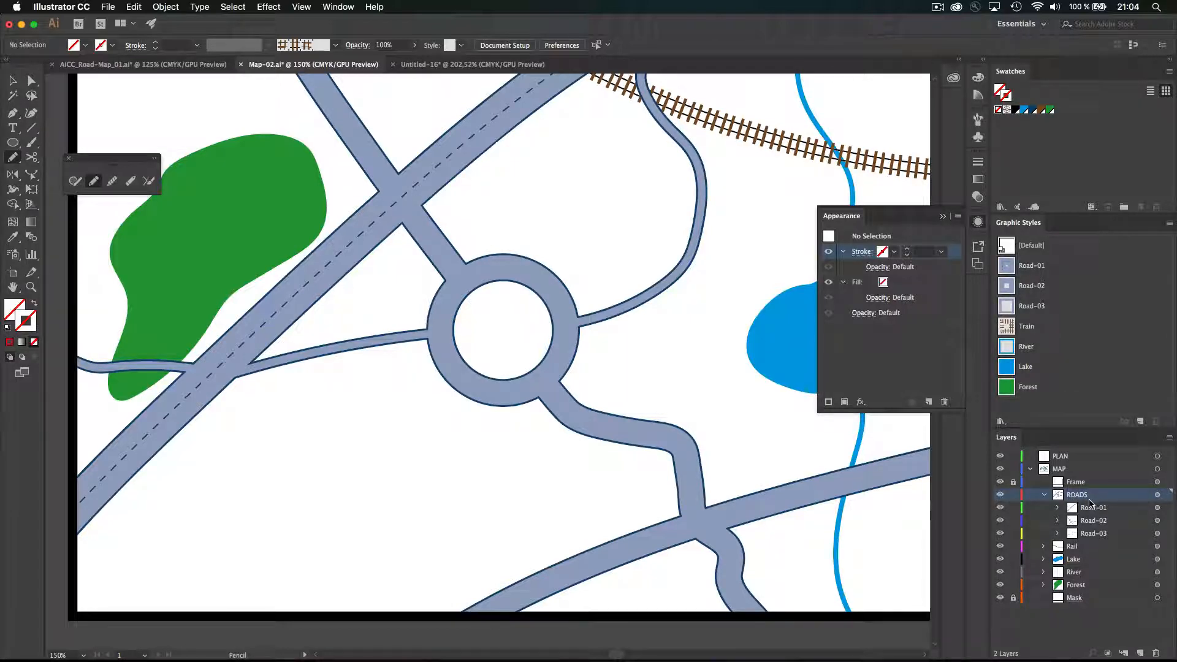
pyautogui.press('alt')
pyautogui.moveTo(1095, 496); pyautogui.dragTo(1092, 487)
pyautogui.doubleClick(1097, 495)
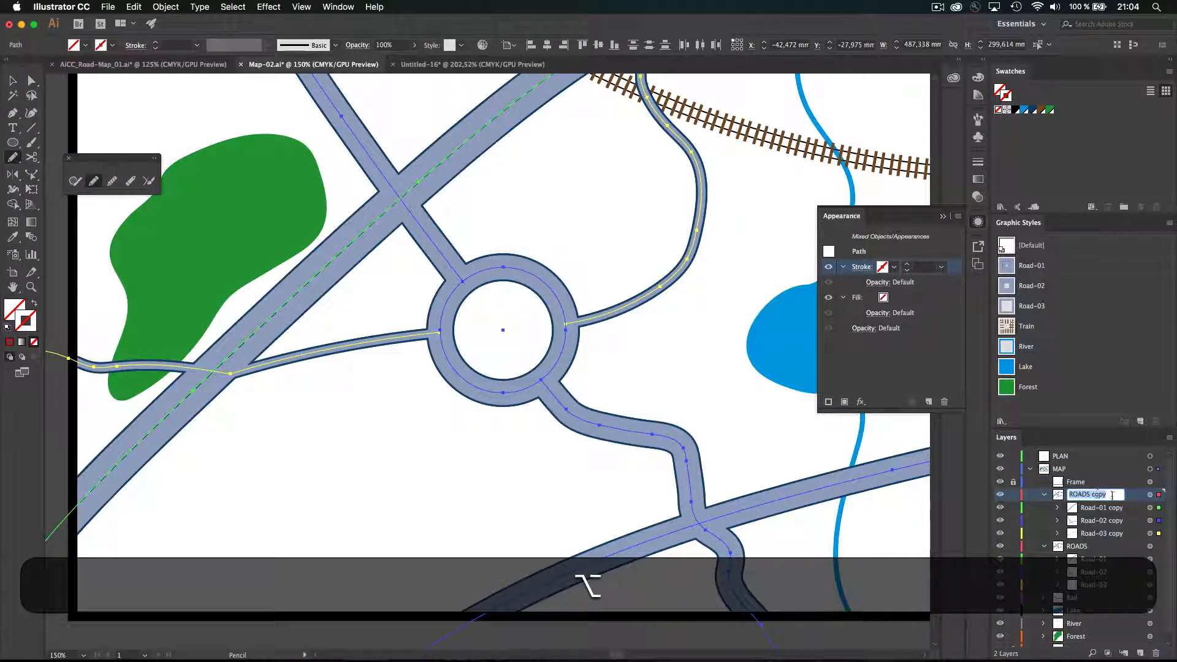
pyautogui.press('BackSpace')
pyautogui.press('BackSpace')
pyautogui.press('BackSpace')
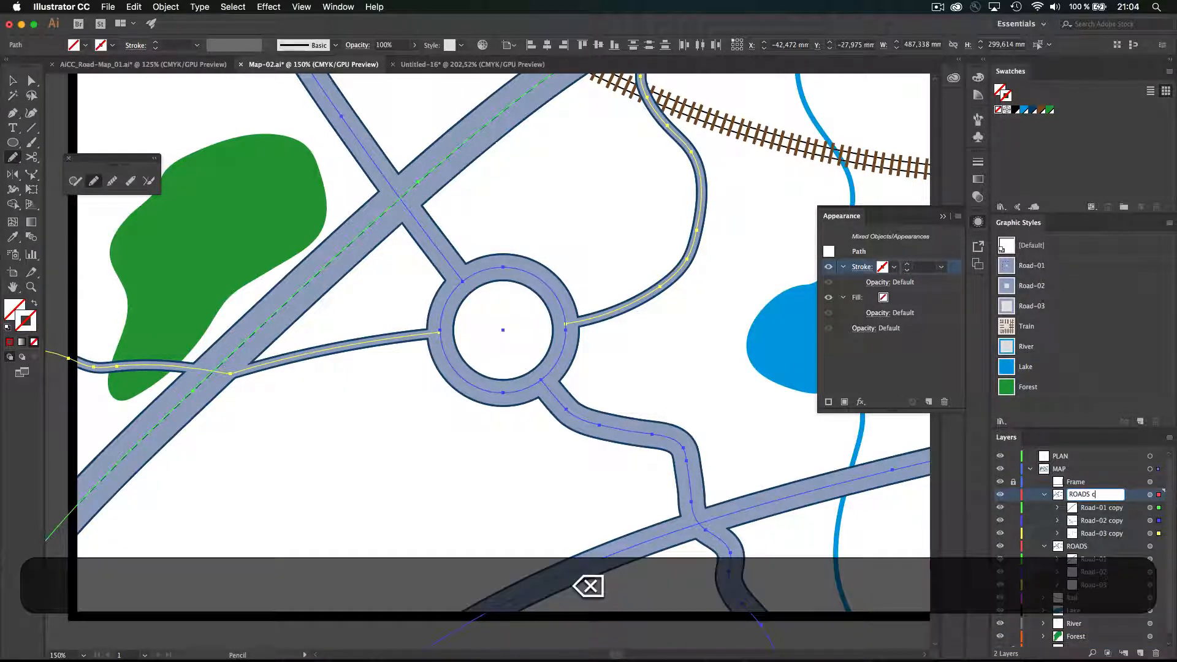
pyautogui.write('_')
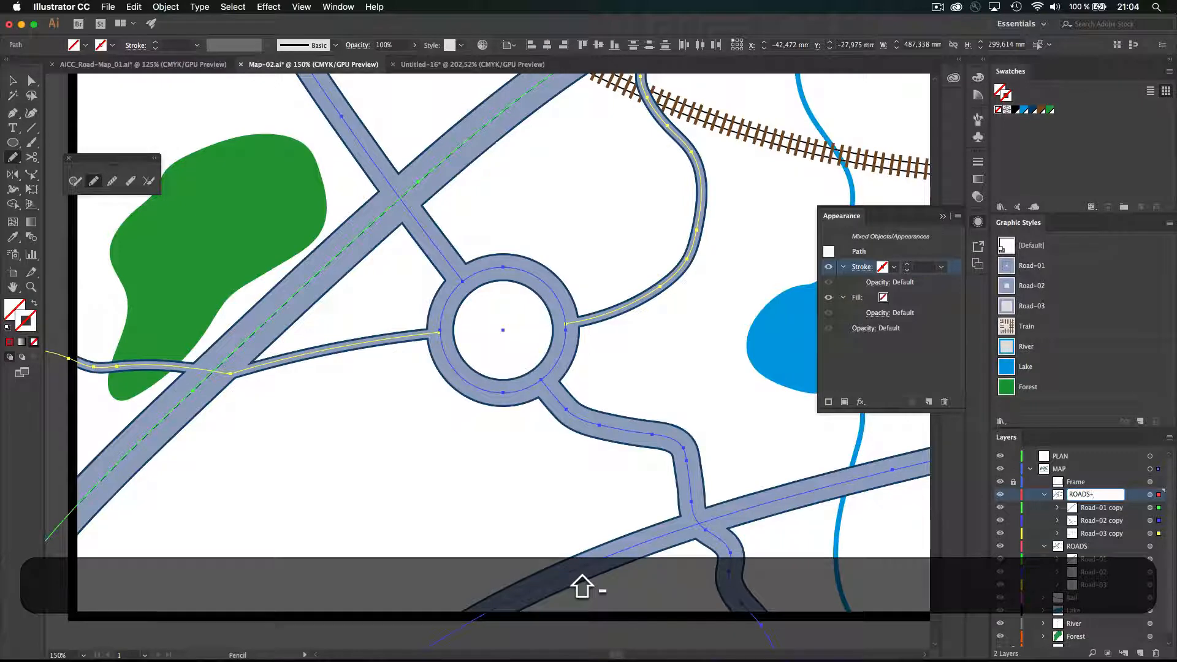
pyautogui.write('TOP')
pyautogui.press('Return')
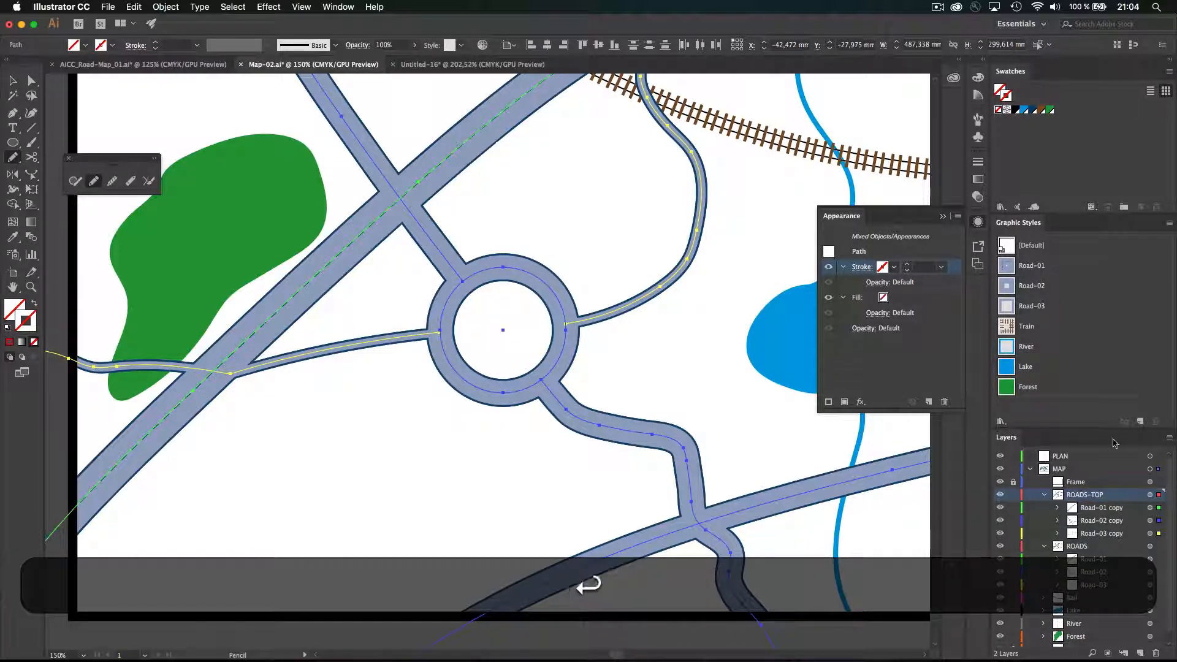
# - Try to rename the Road-01 copy sublayer as Road-01-Top and copy the "-Top" suffix for reuse
pyautogui.doubleClick(1102, 508)
pyautogui.press('Right')
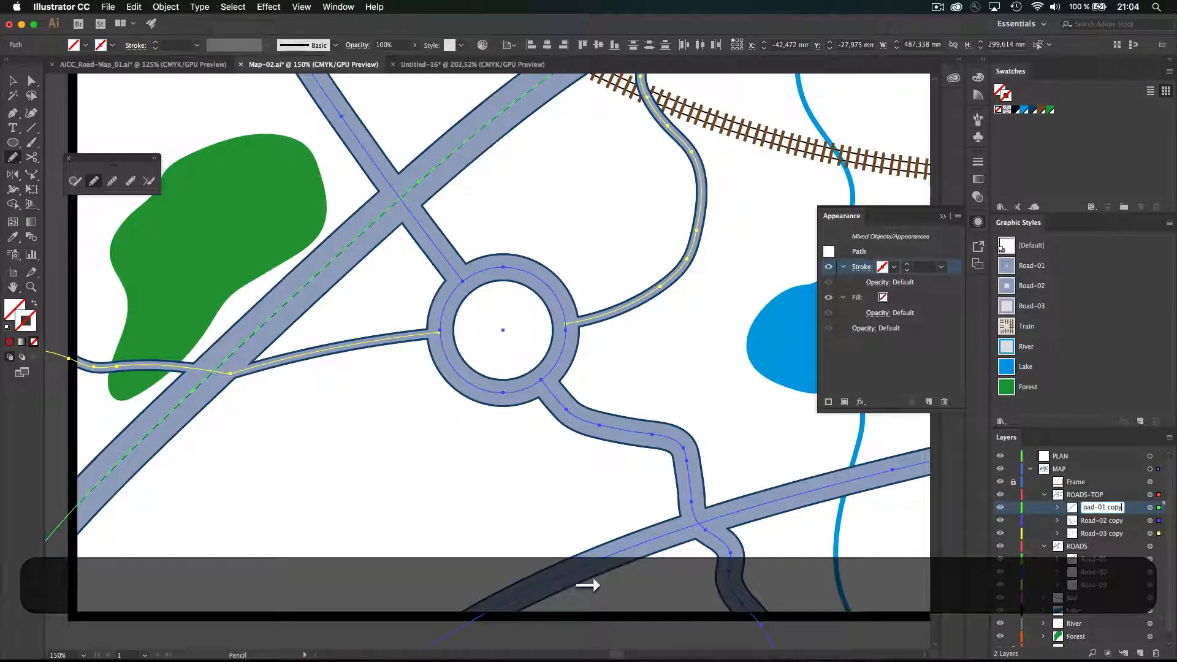
pyautogui.press('BackSpace')
pyautogui.press('BackSpace')
pyautogui.write('-')
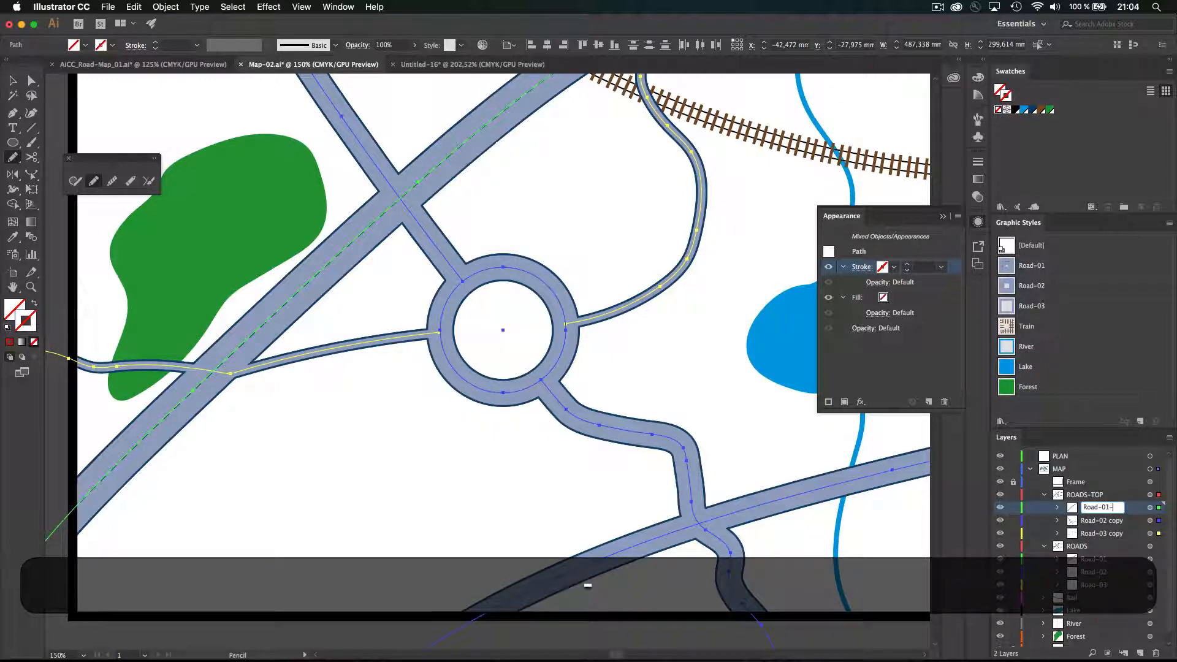
pyautogui.write('Top')
pyautogui.hotkey('shift', 'Left')
pyautogui.hotkey('shift', 'Left')
pyautogui.hotkey('shift', 'Left')
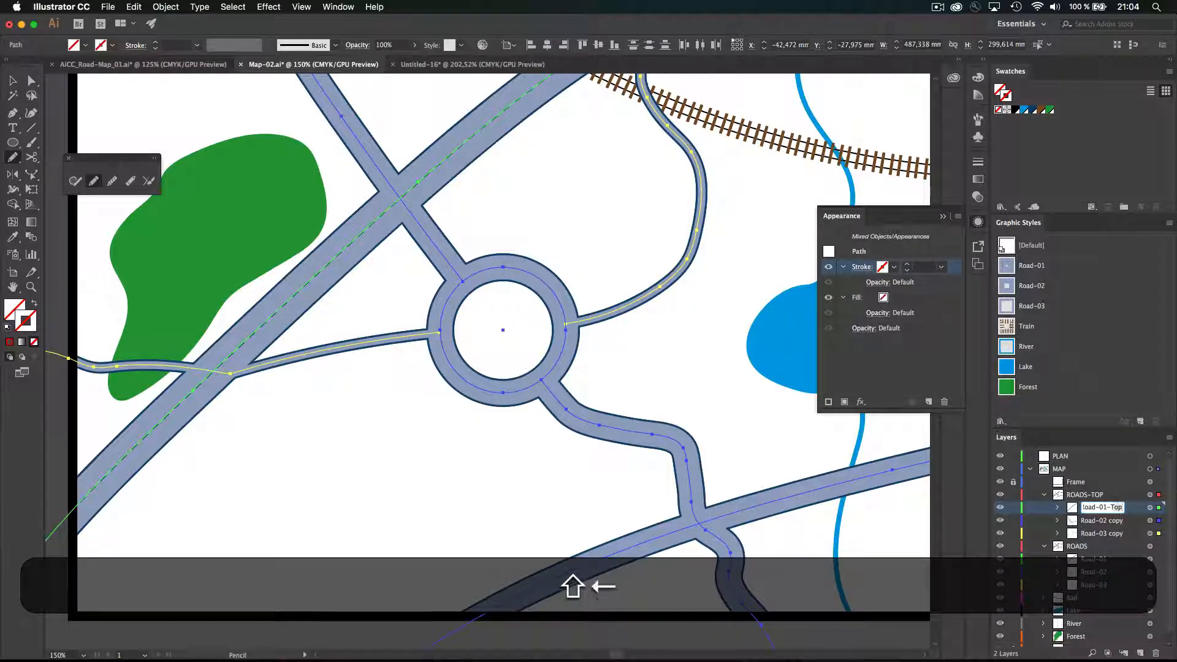
pyautogui.press('shift+super+Left')
pyautogui.press('super+c')
pyautogui.press('super+Right')
pyautogui.press('Return')
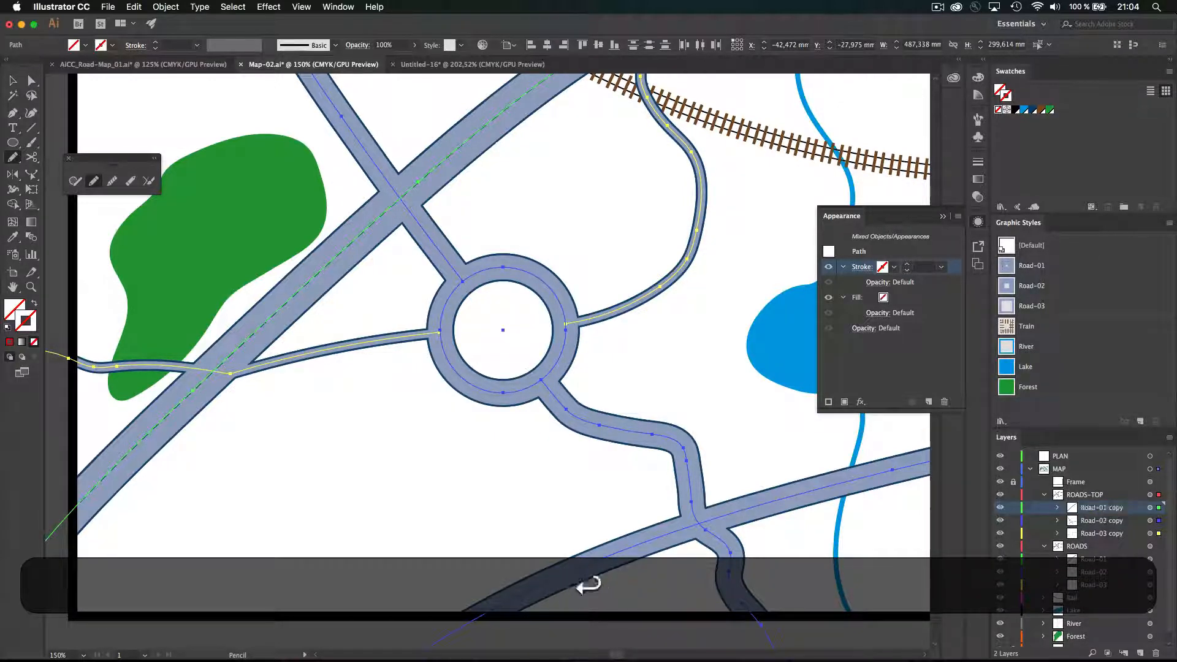
# - Rename the first sublayer of ROADS-TOP as Road-01-Top
pyautogui.doubleClick(1115, 509)
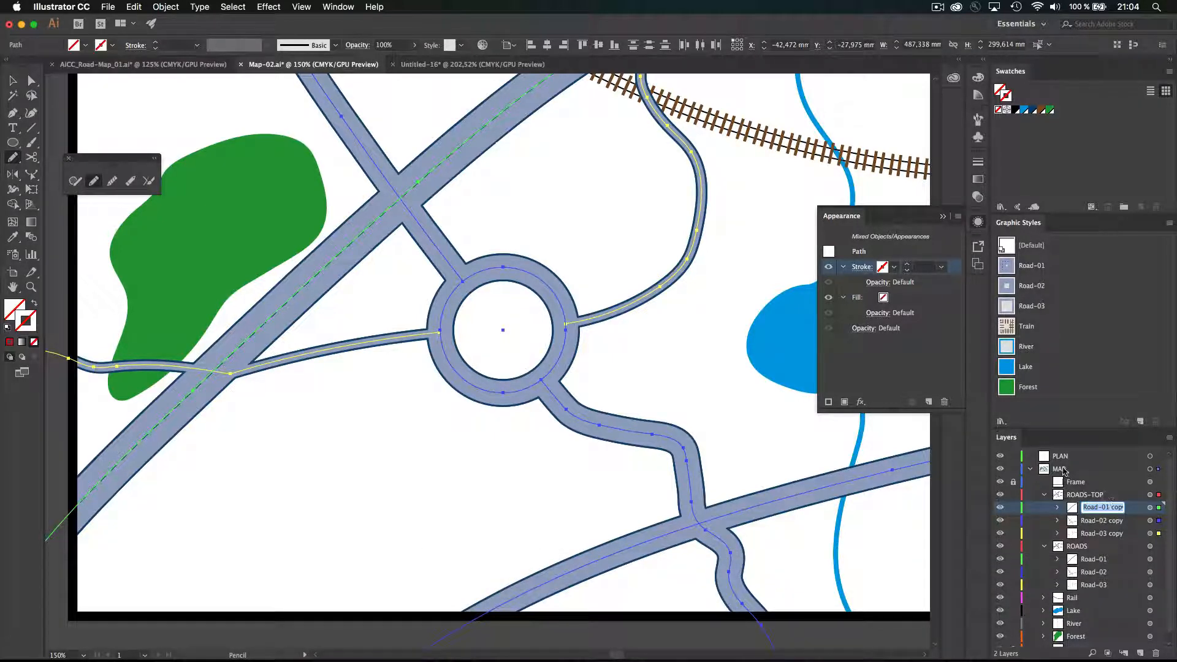
pyautogui.press('BackSpace')
pyautogui.press('BackSpace')
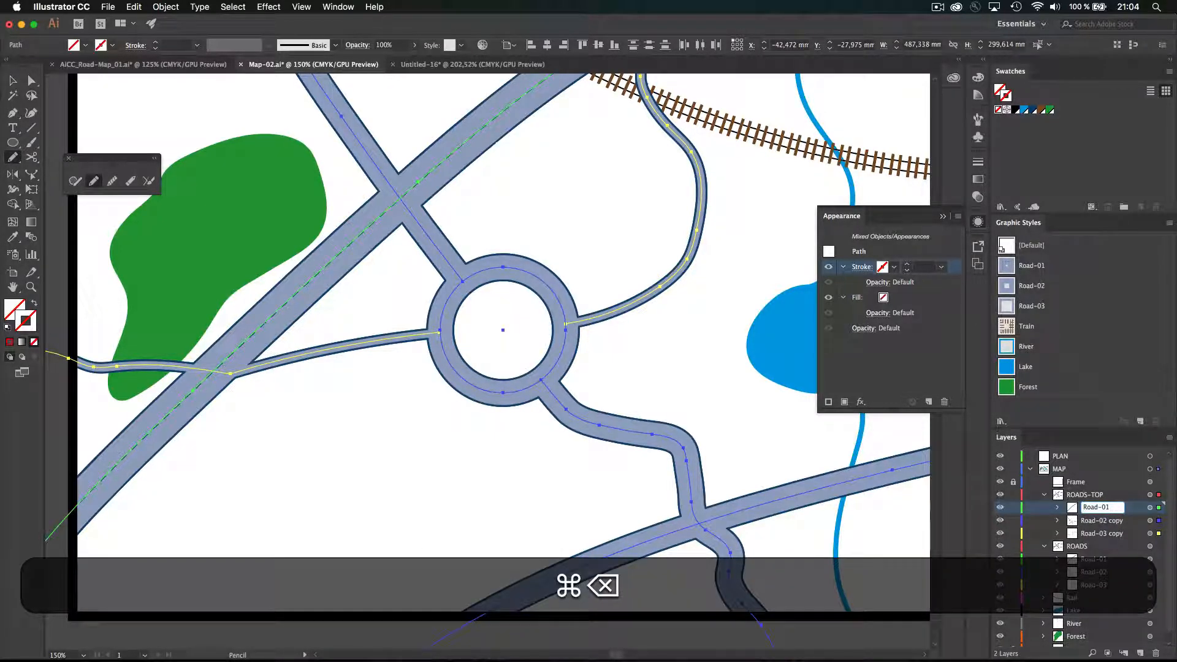
pyautogui.write('-Top')
pyautogui.press('super+Return')
# - Rename the Road-02 copy sublayer in ROADS-TOP as Road-02-Top
pyautogui.doubleClick(1119, 520)
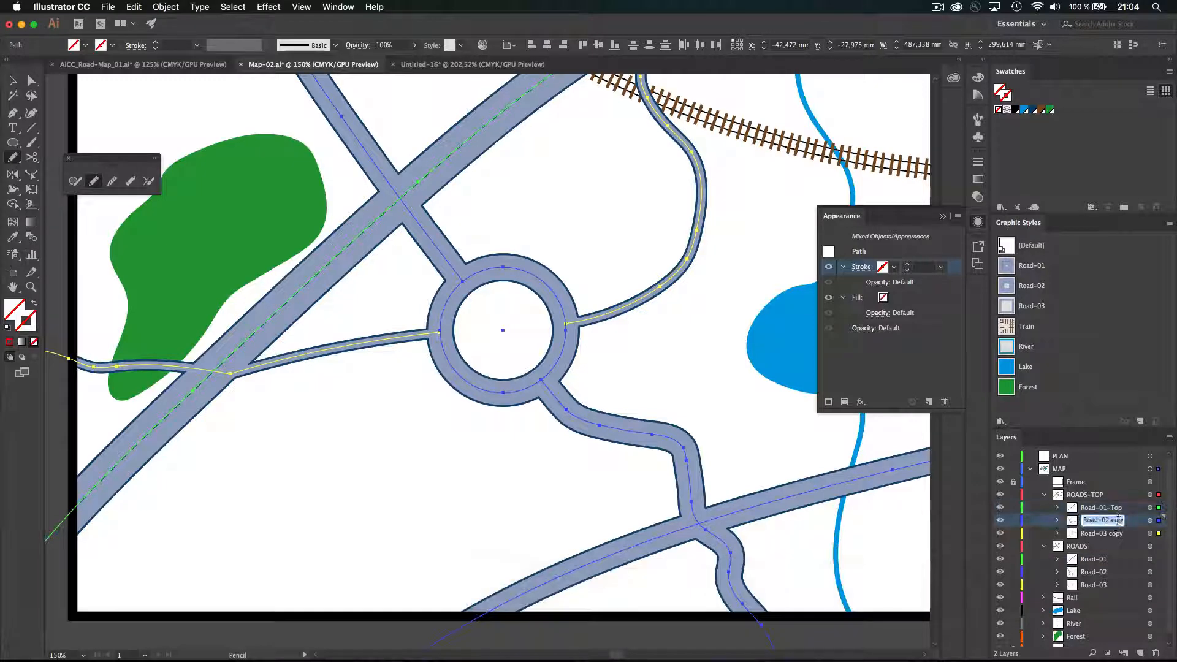
pyautogui.press('Right')
pyautogui.press('BackSpace')
pyautogui.press('BackSpace')
pyautogui.press('BackSpace')
pyautogui.press('BackSpace')
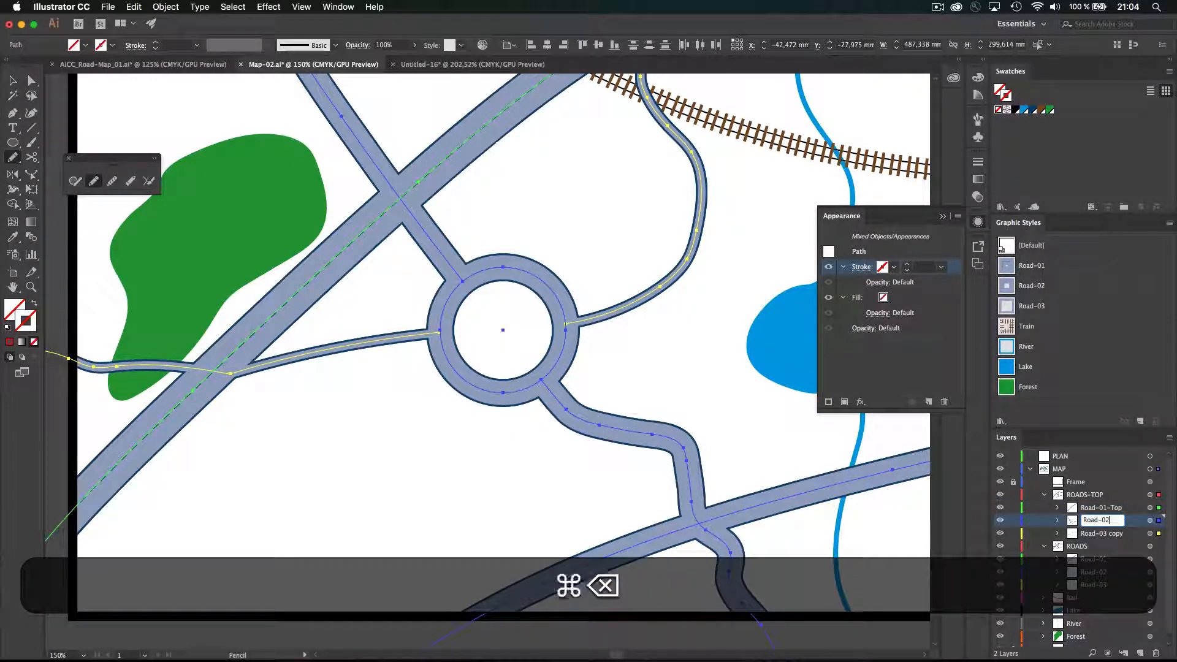
pyautogui.write('-Top')
pyautogui.press('super+Return')
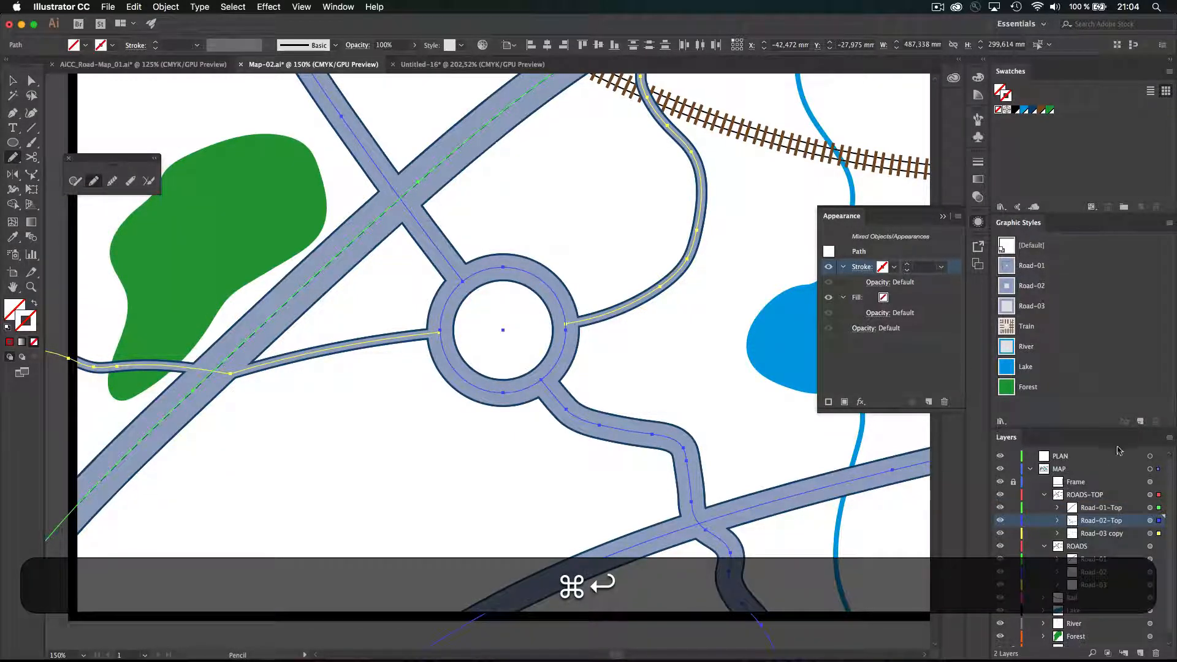
# - Rename the Road-03 copy sublayer as Road-03-Top and delete the duplicated road paths from the ROADS-TOP sublayers
pyautogui.click(1119, 533)
pyautogui.doubleClick(1115, 534)
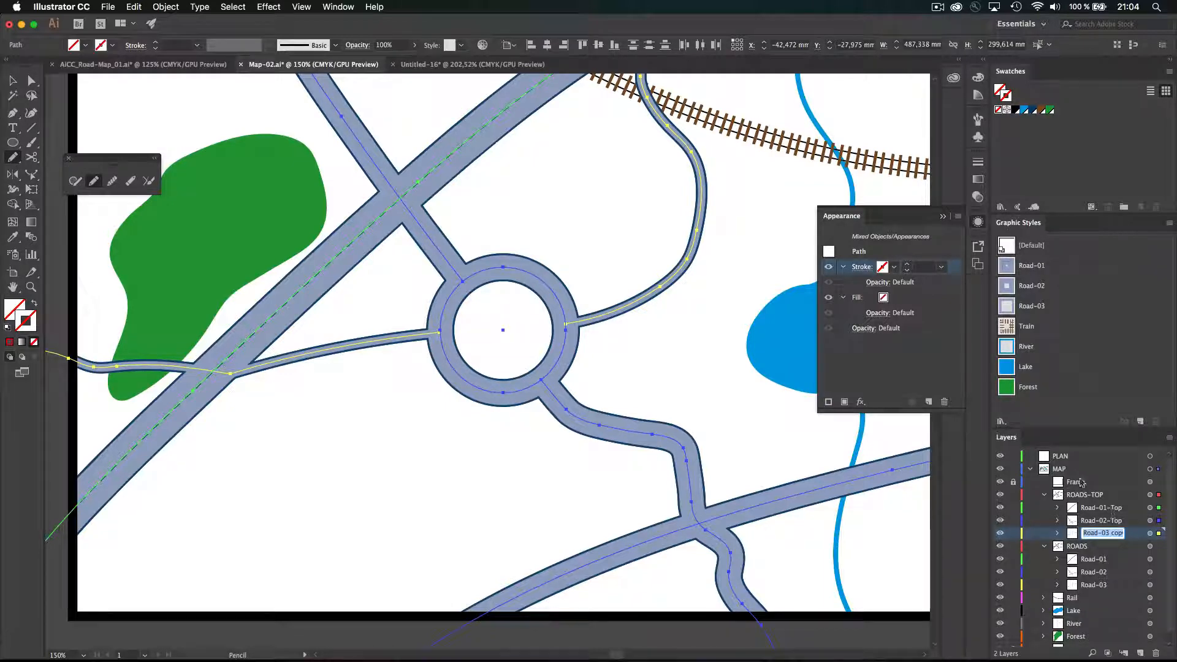
pyautogui.press('Right')
pyautogui.press('BackSpace')
pyautogui.press('BackSpace')
pyautogui.press('BackSpace')
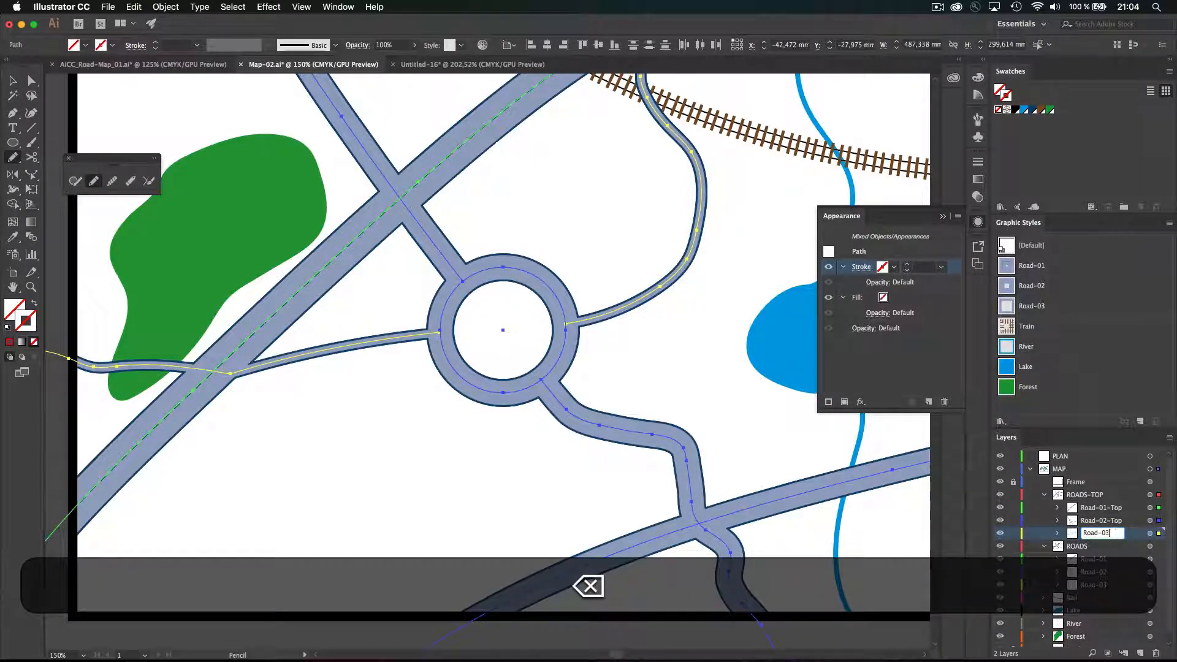
pyautogui.write('-Top')
pyautogui.press('super+Return')
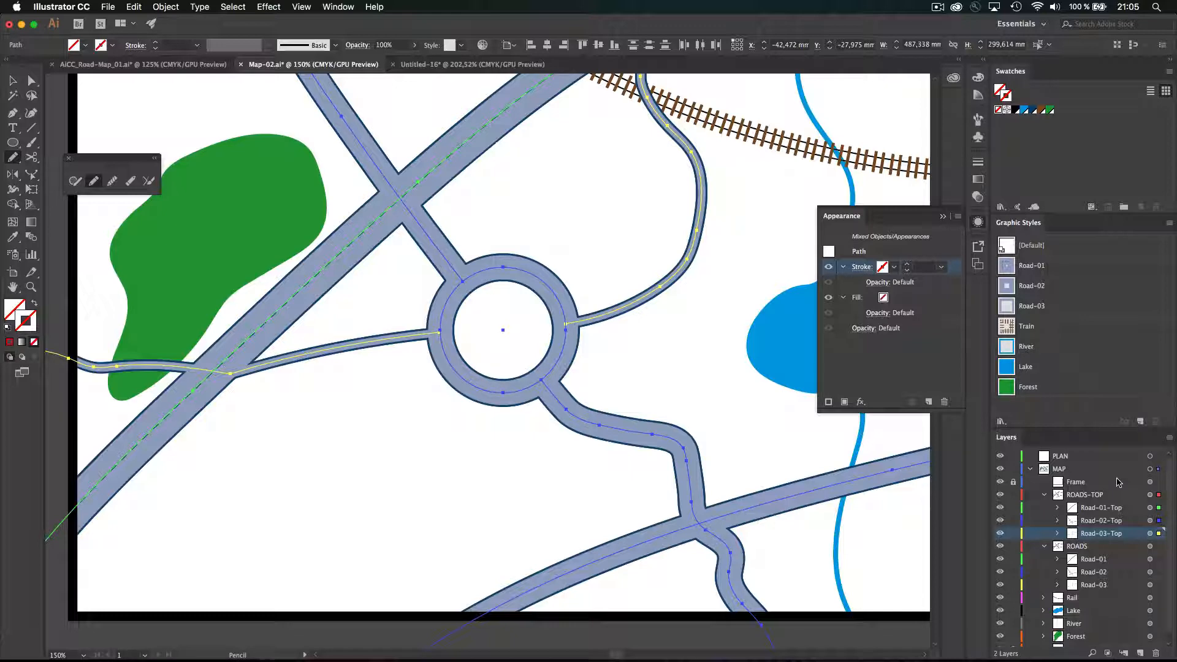
pyautogui.press('BackSpace')
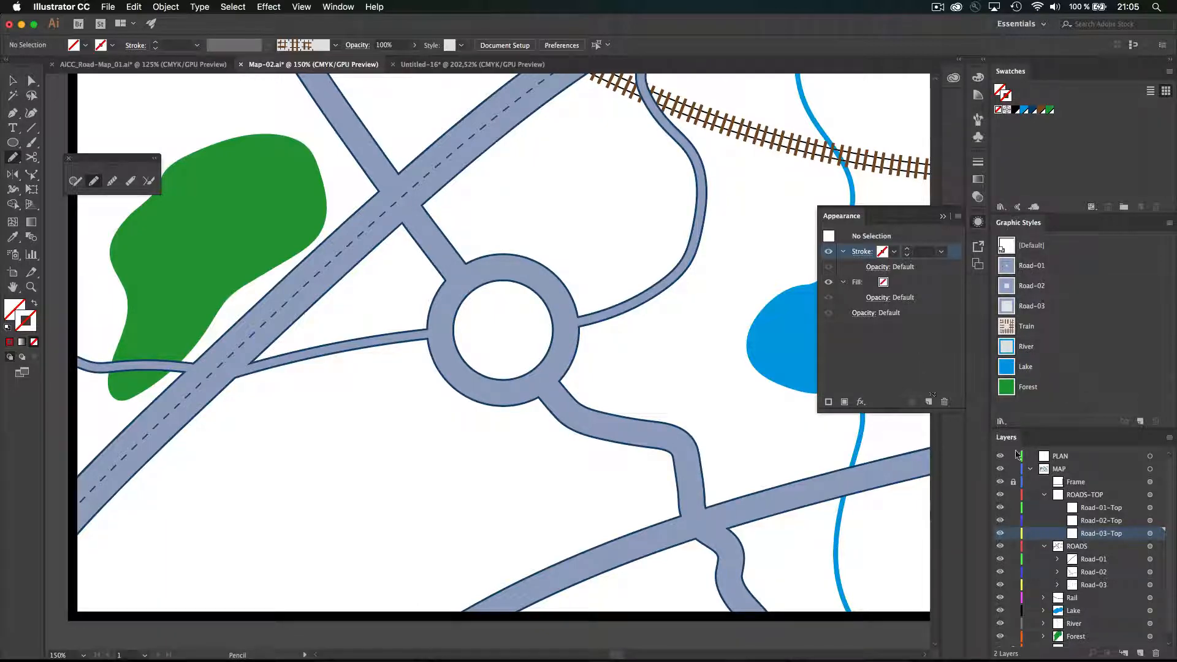
# - Draw a trial curved road on the Lake layer using the Road-02 graphic style and the Pencil tool, and delete it
pyautogui.click(1081, 612)
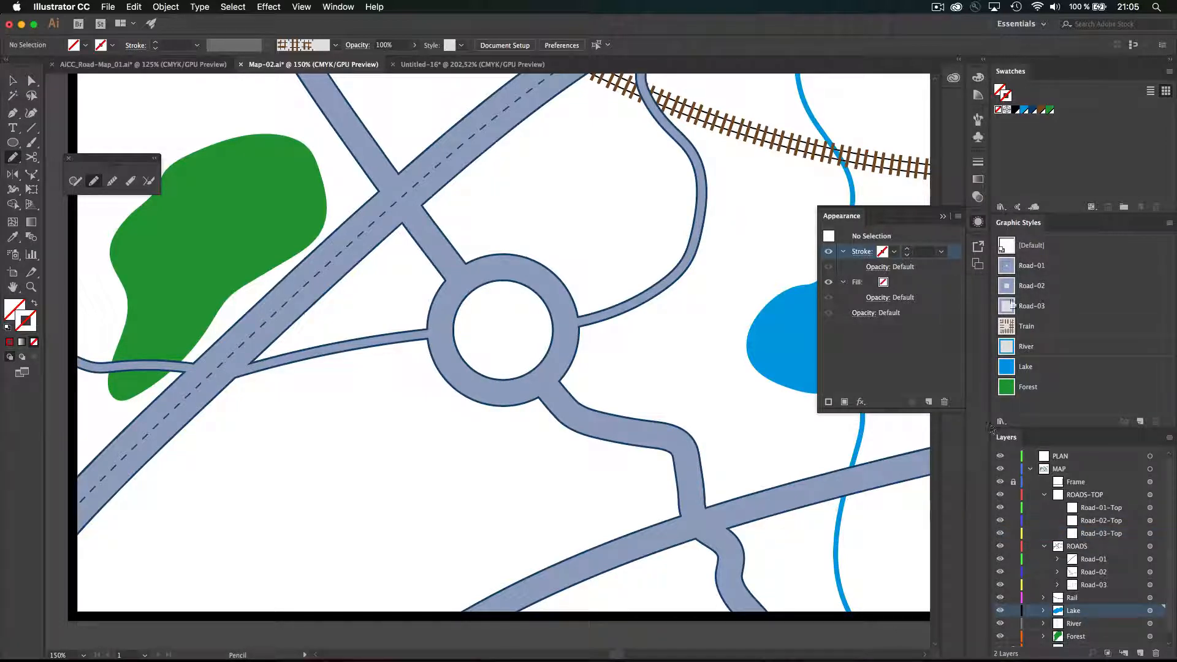
pyautogui.click(1029, 287)
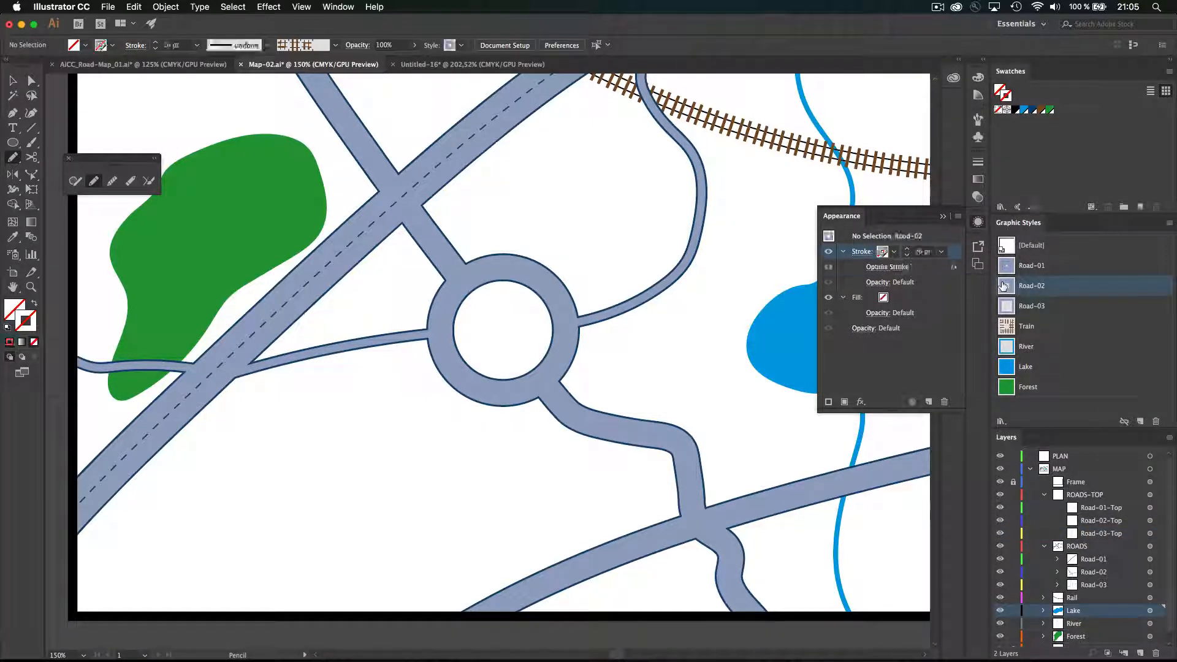
pyautogui.moveTo(339, 562)
pyautogui.mouseDown()
pyautogui.moveTo(560, 465)
pyautogui.moveTo(605, 459)
pyautogui.mouseUp()
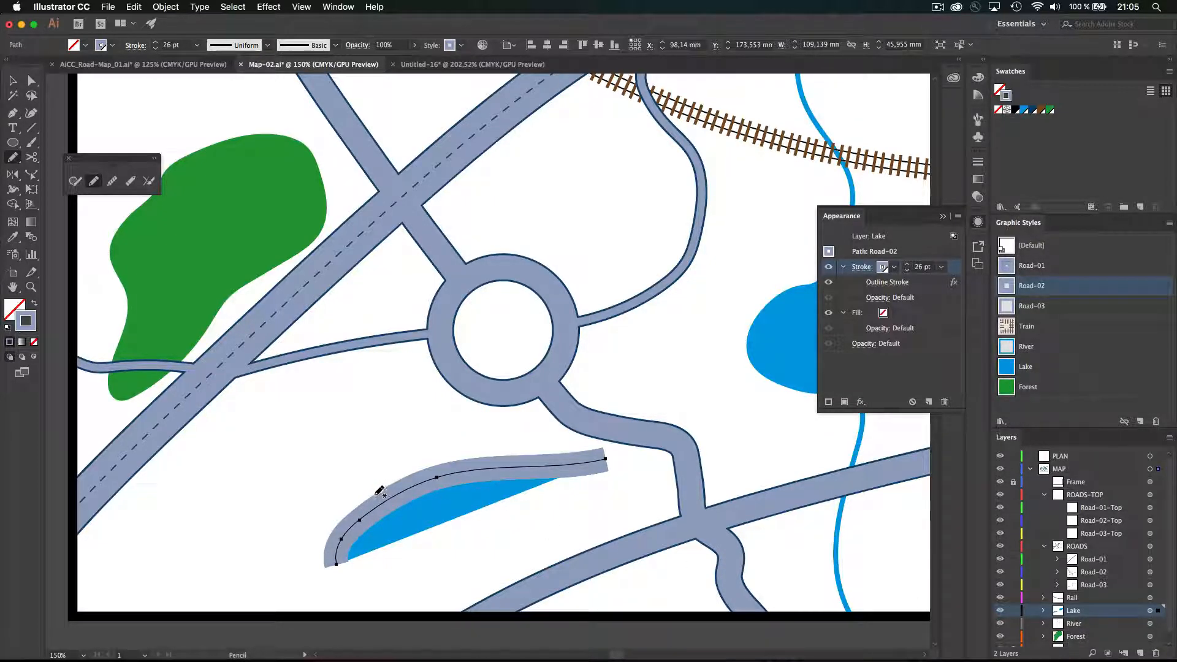
pyautogui.press('BackSpace')
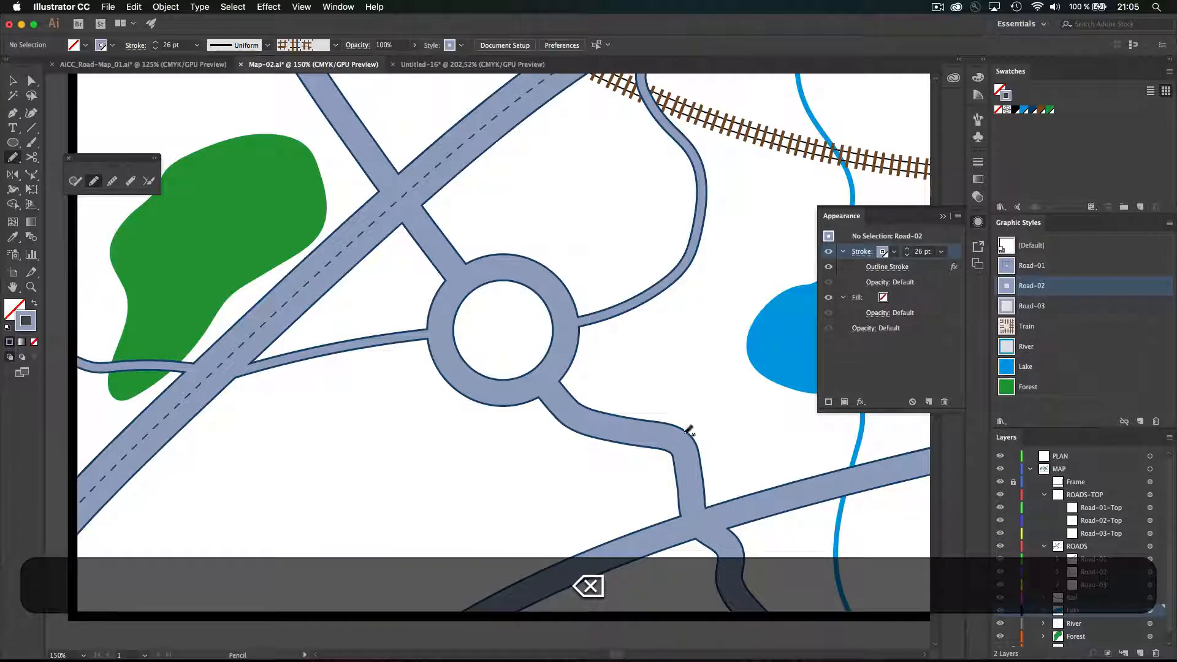
# - Duplicate the Road-01, Road-02 and Road-03 graphic styles together
pyautogui.click(1058, 266)
pyautogui.press('shift')
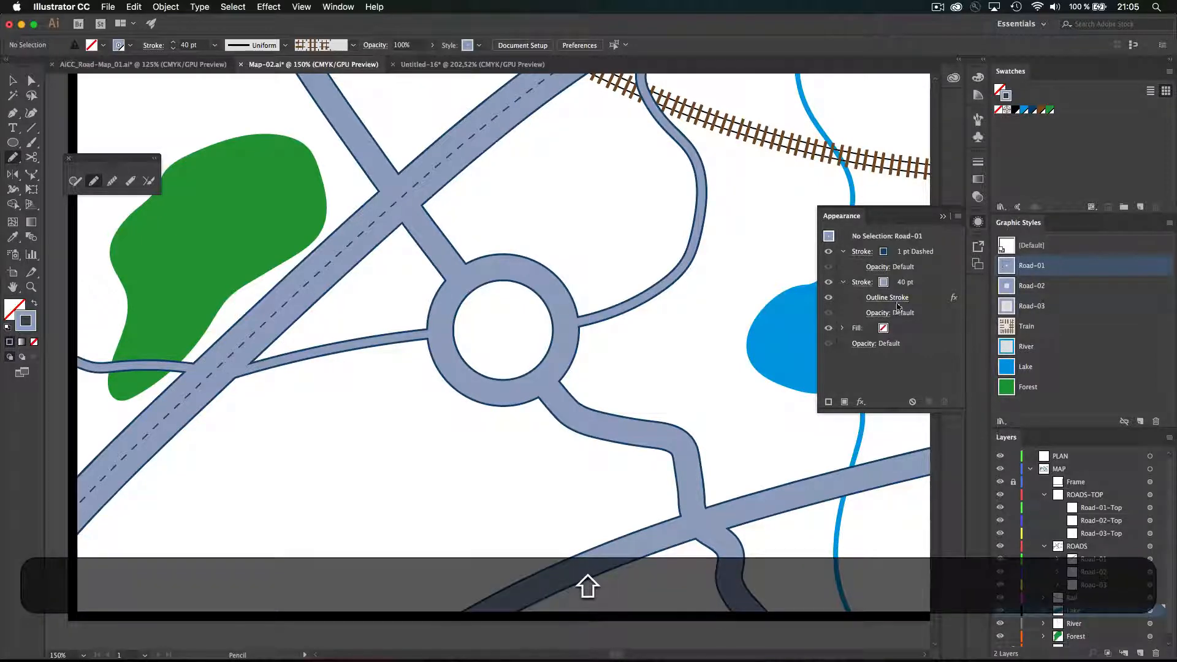
pyautogui.keyDown('shift'); pyautogui.click(1049, 306); pyautogui.keyUp('shift')
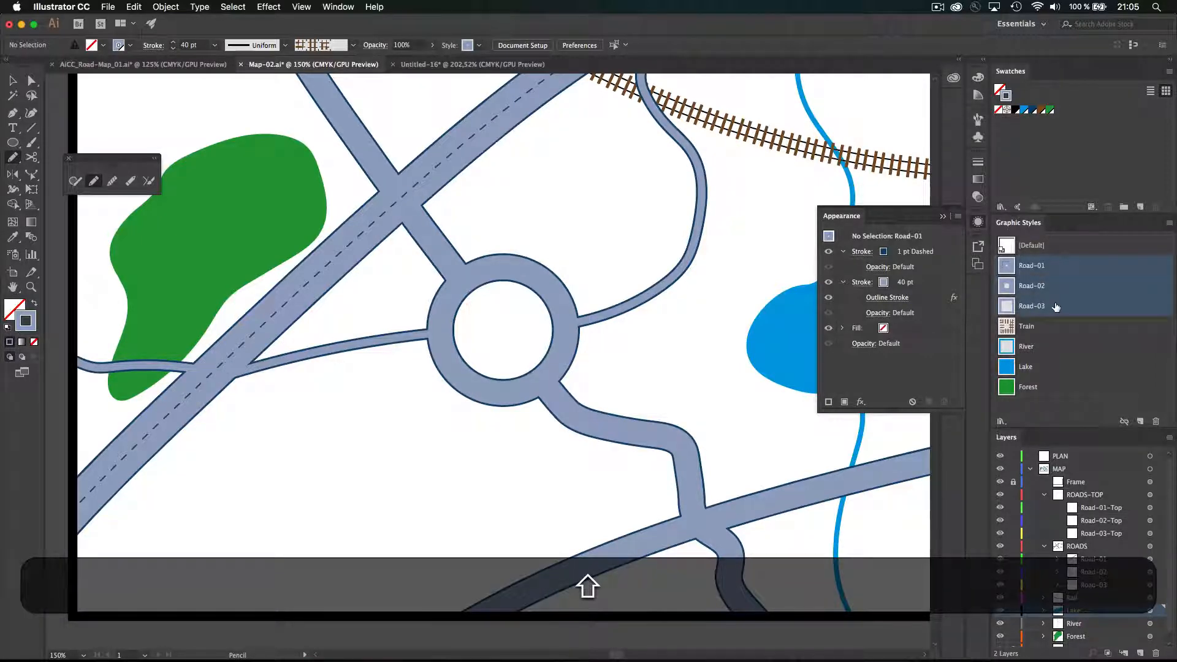
pyautogui.click(1169, 222)
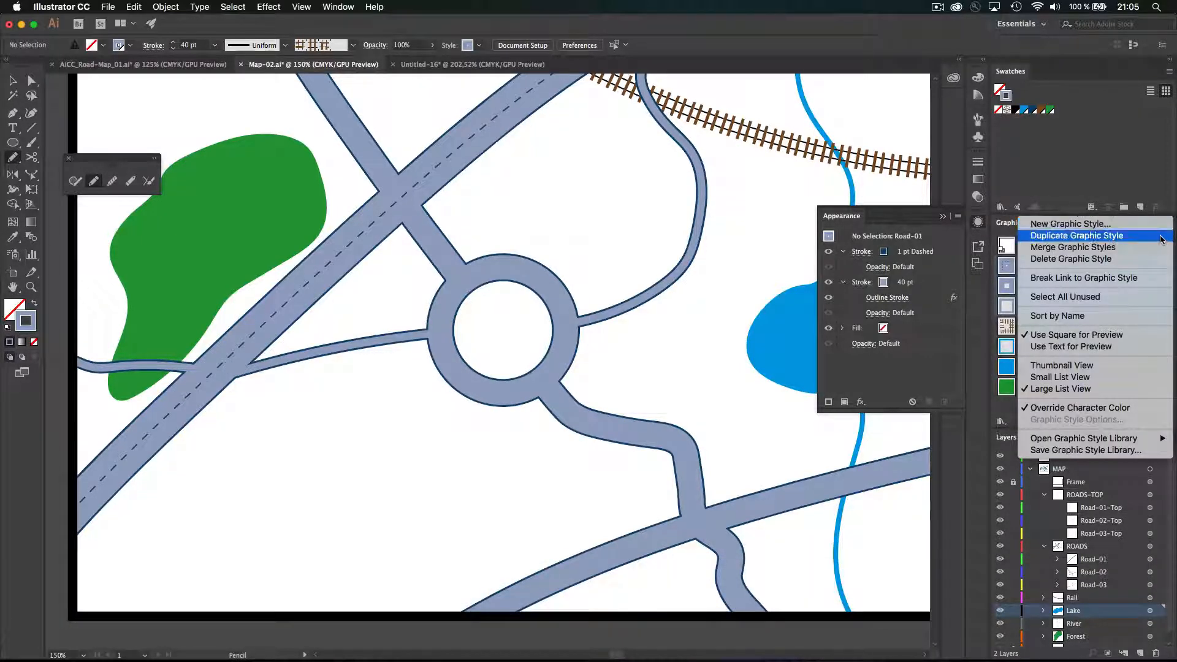
pyautogui.click(1162, 237)
# - Rename the duplicated graphic style Road-01 2 as Road-01-Top
pyautogui.scroll(-2, 1070, 368)
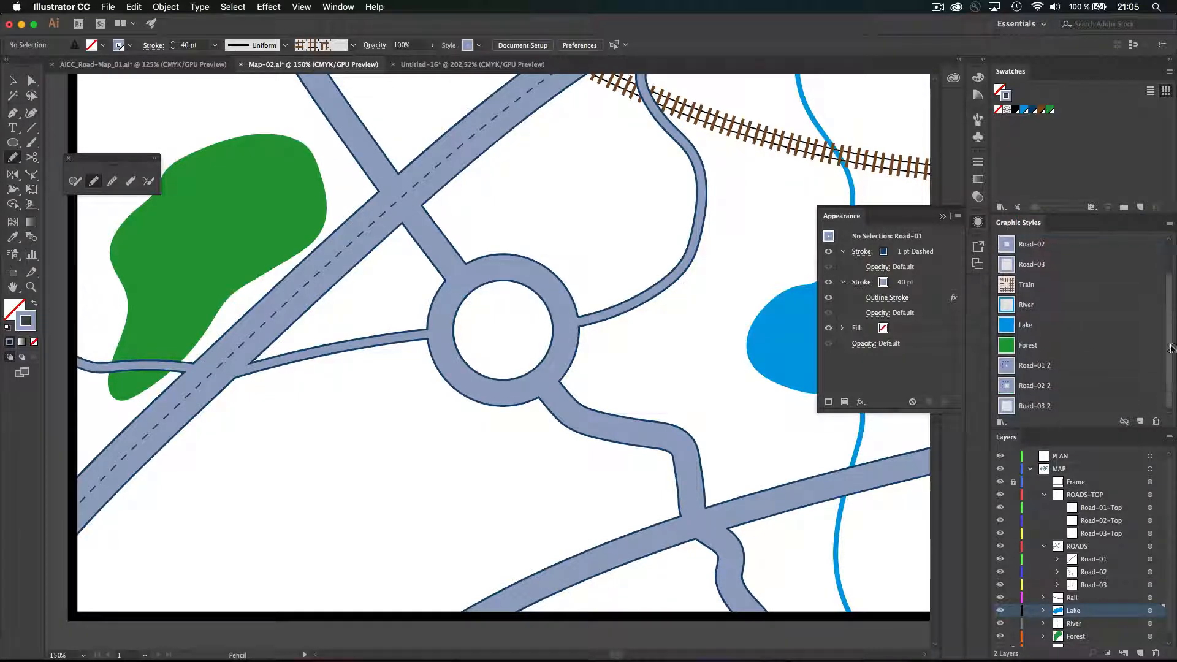
pyautogui.doubleClick(1070, 371)
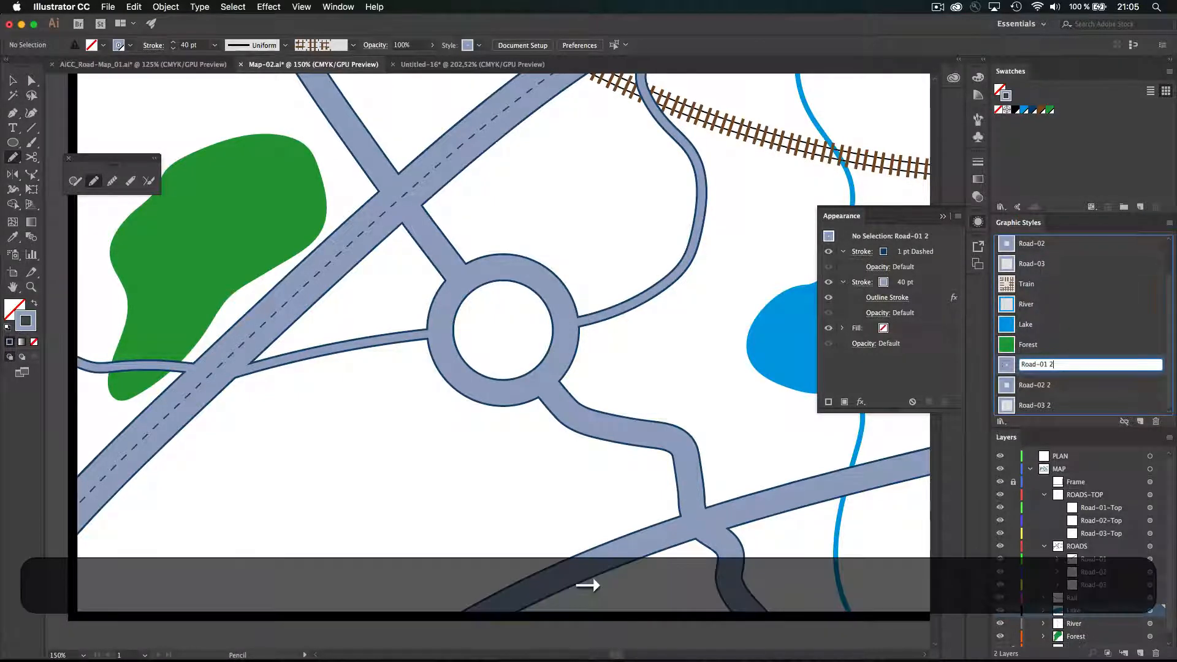
pyautogui.press('BackSpace')
pyautogui.press('BackSpace')
pyautogui.press('super+BackSpace')
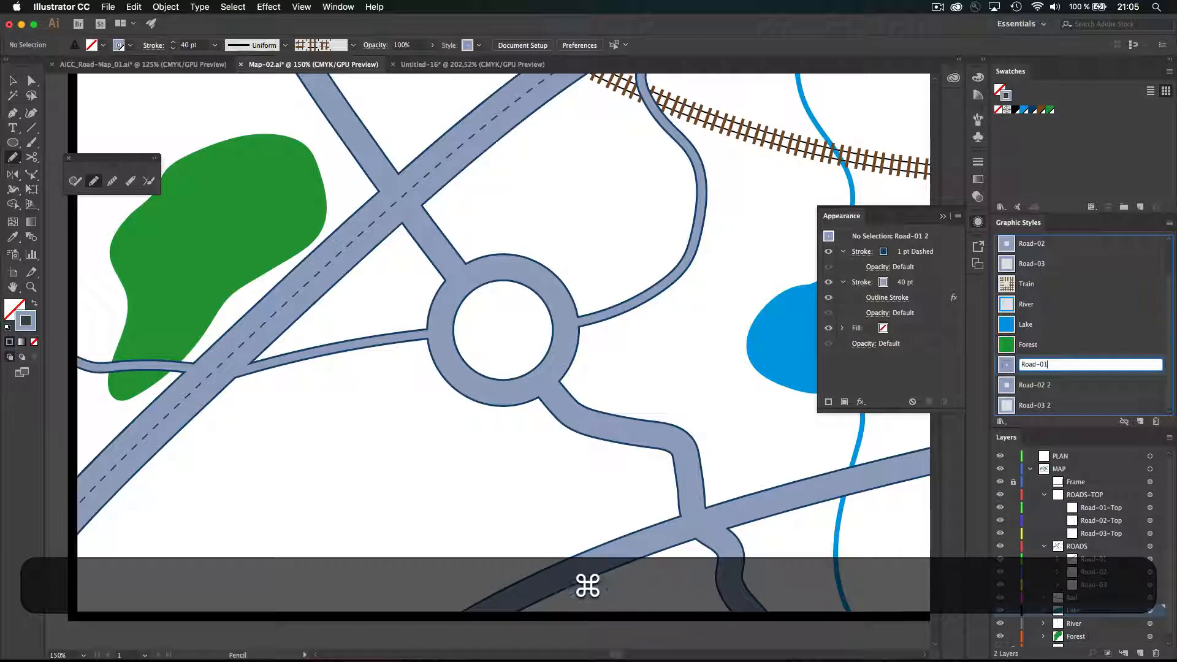
pyautogui.press('super+v')
pyautogui.press('super+Return')
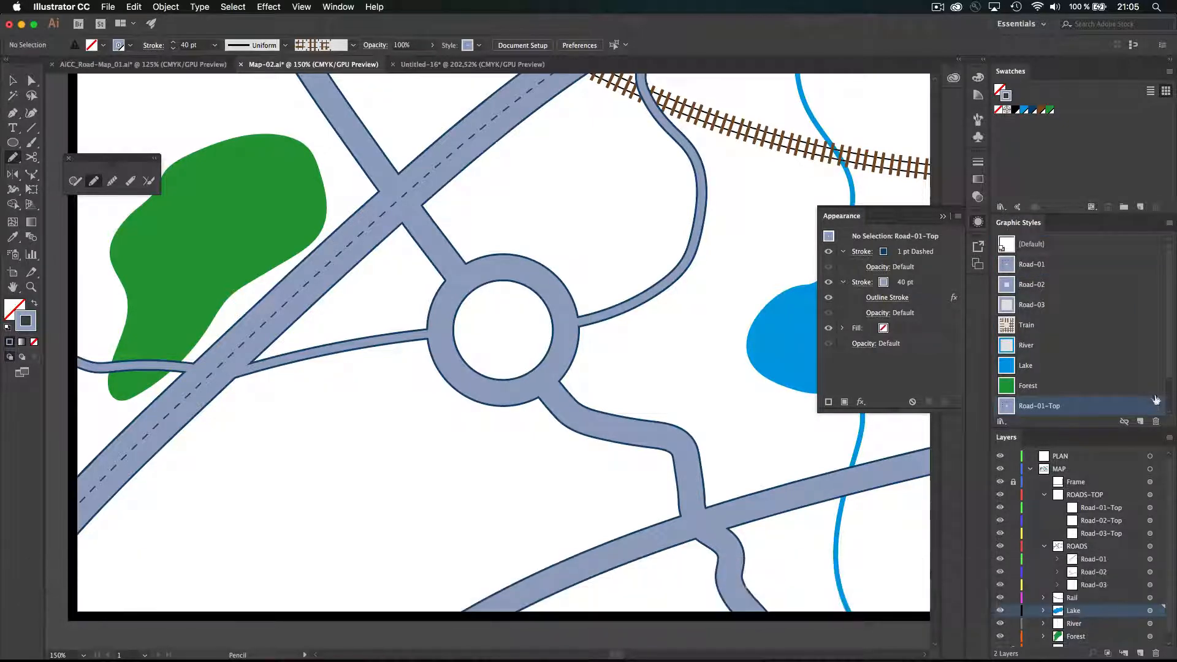
# - Rename the duplicated graphic style Road-02 2 as Road-02-Top
pyautogui.scroll(-2, 1167, 404)
pyautogui.doubleClick(1043, 386)
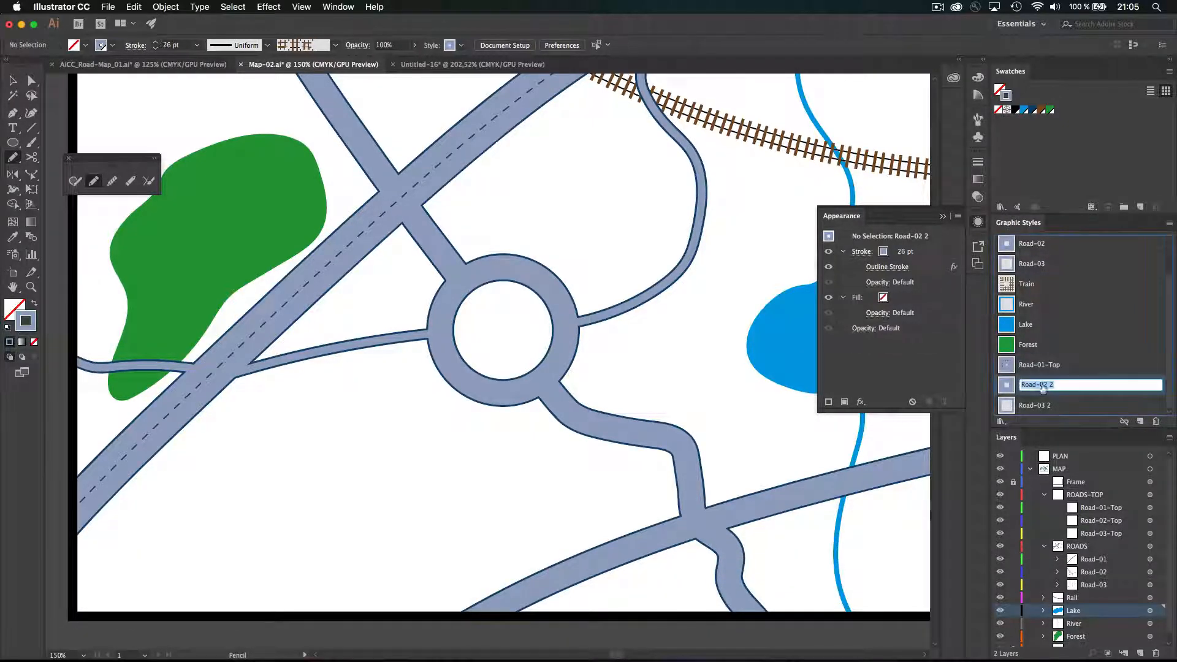
pyautogui.press('Right')
pyautogui.press('BackSpace')
pyautogui.press('super+BackSpace')
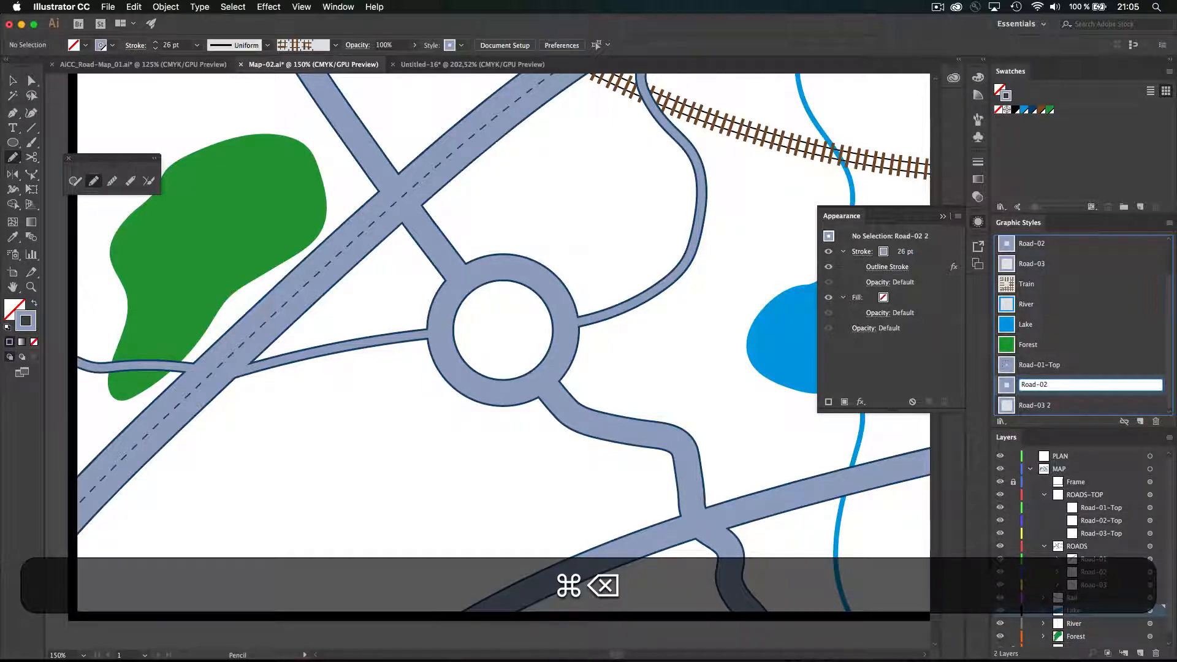
pyautogui.write('Road-02-Top')
pyautogui.press('Return')
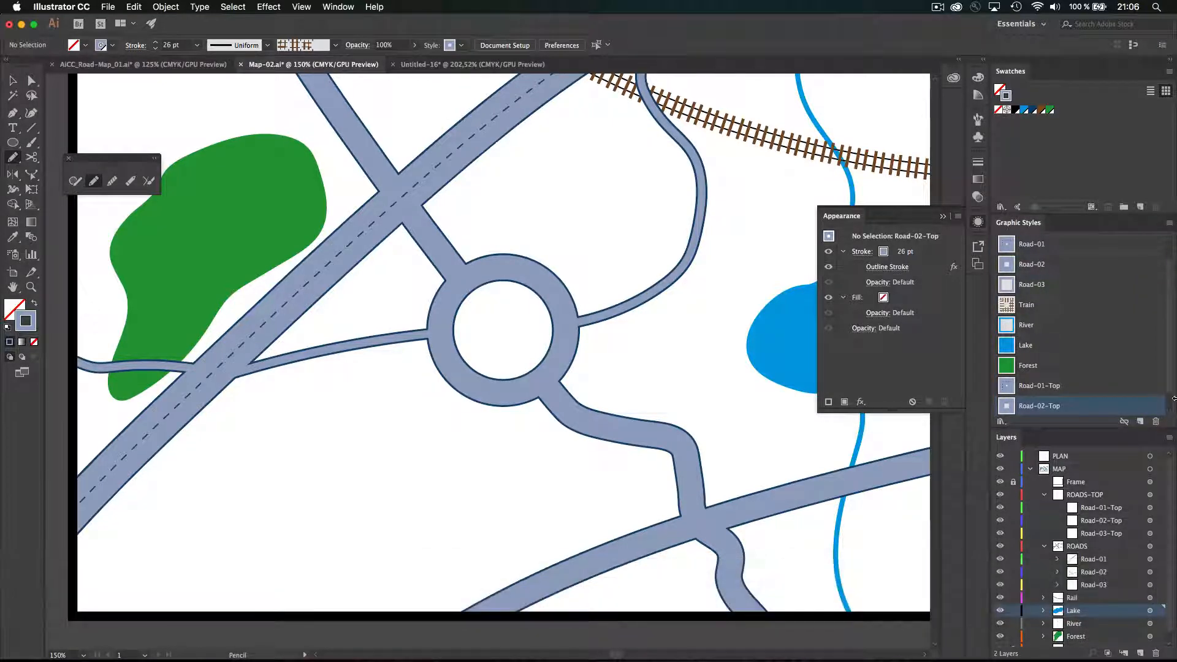
# - Rename the duplicated graphic style Road-03 2 as Road-03-Top
pyautogui.scroll(-1, 1165, 407)
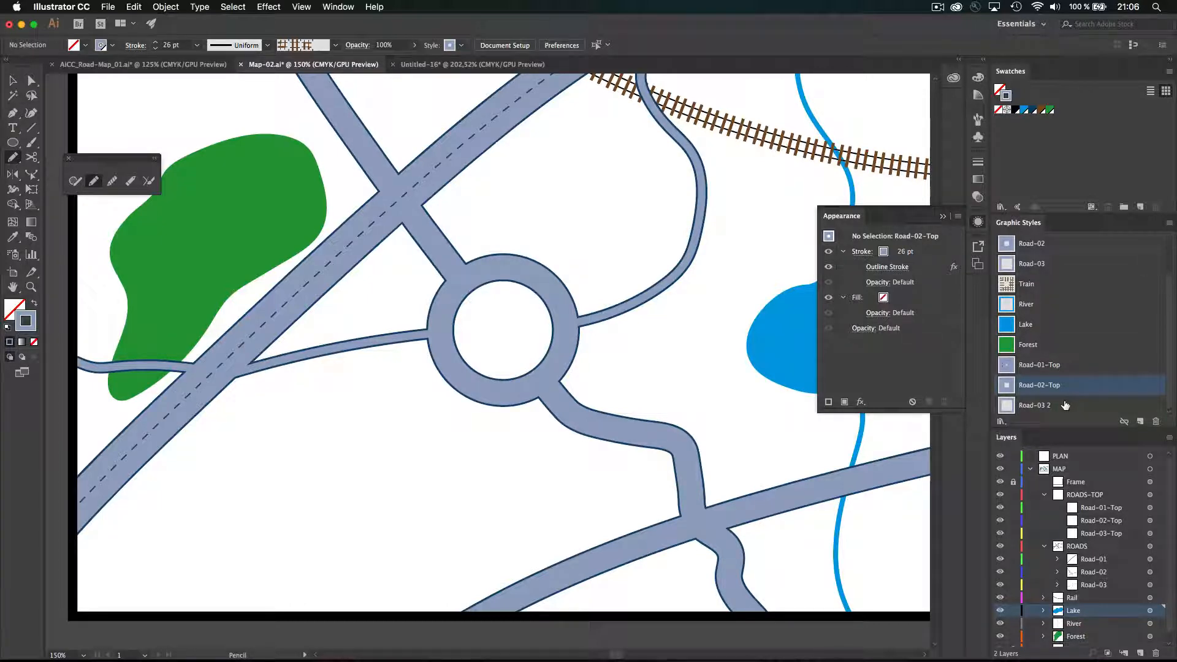
pyautogui.doubleClick(1037, 405)
pyautogui.press('Right')
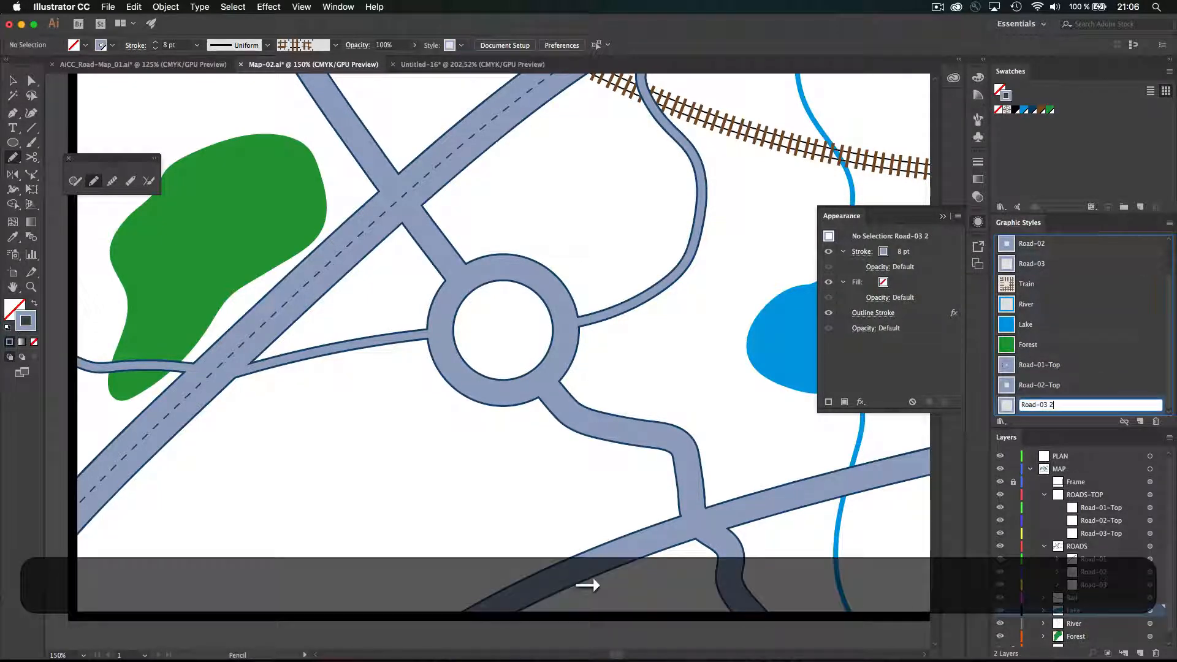
pyautogui.press('BackSpace')
pyautogui.press('BackSpace')
pyautogui.write('-Top')
pyautogui.press('super+Return')
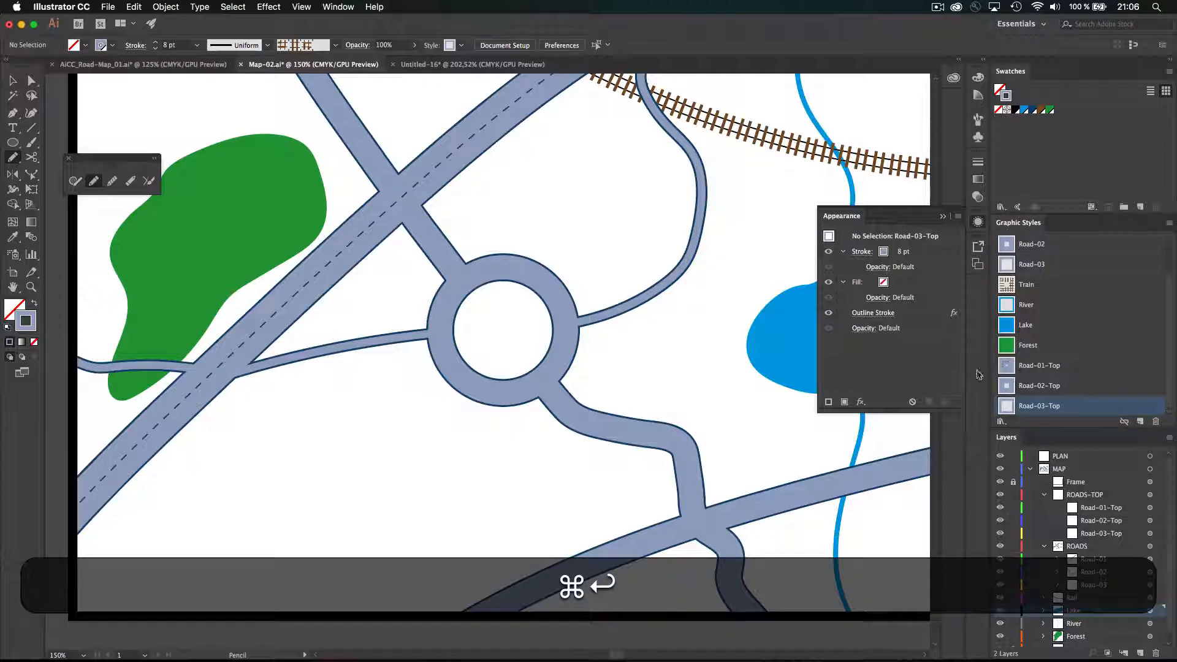
# - Apply the Road-01-Top graphic style to the Road-01-Top layer in the ROADS-TOP set
pyautogui.click(1149, 508)
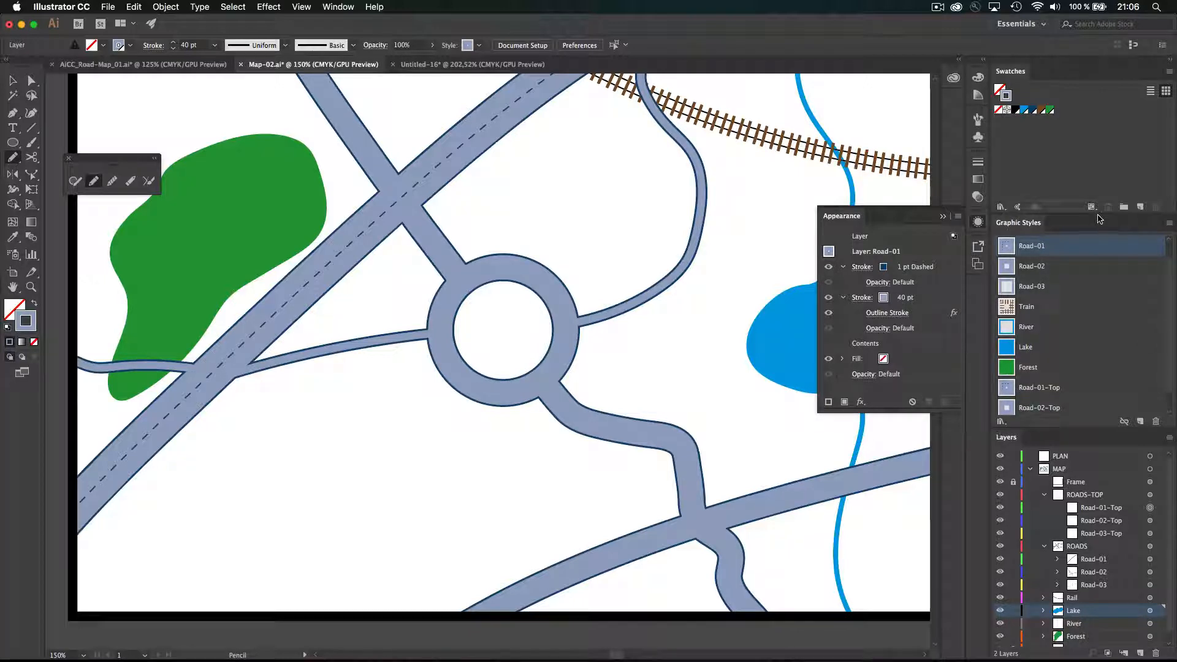
pyautogui.moveTo(1099, 218); pyautogui.dragTo(1098, 176)
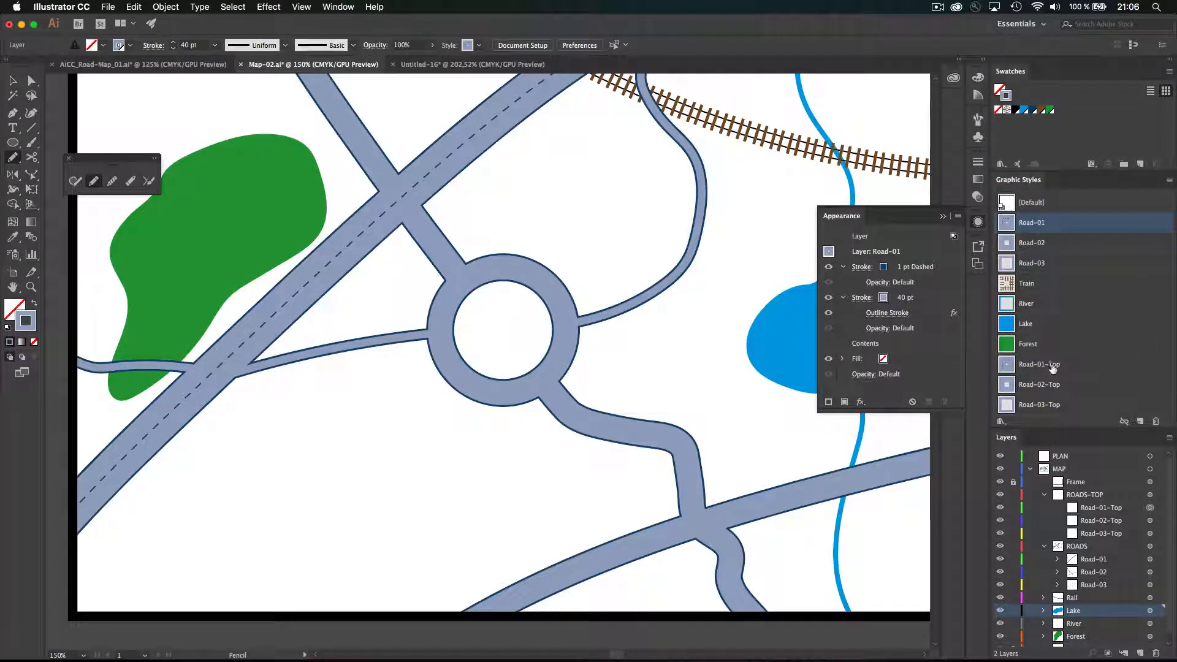
pyautogui.click(1150, 559)
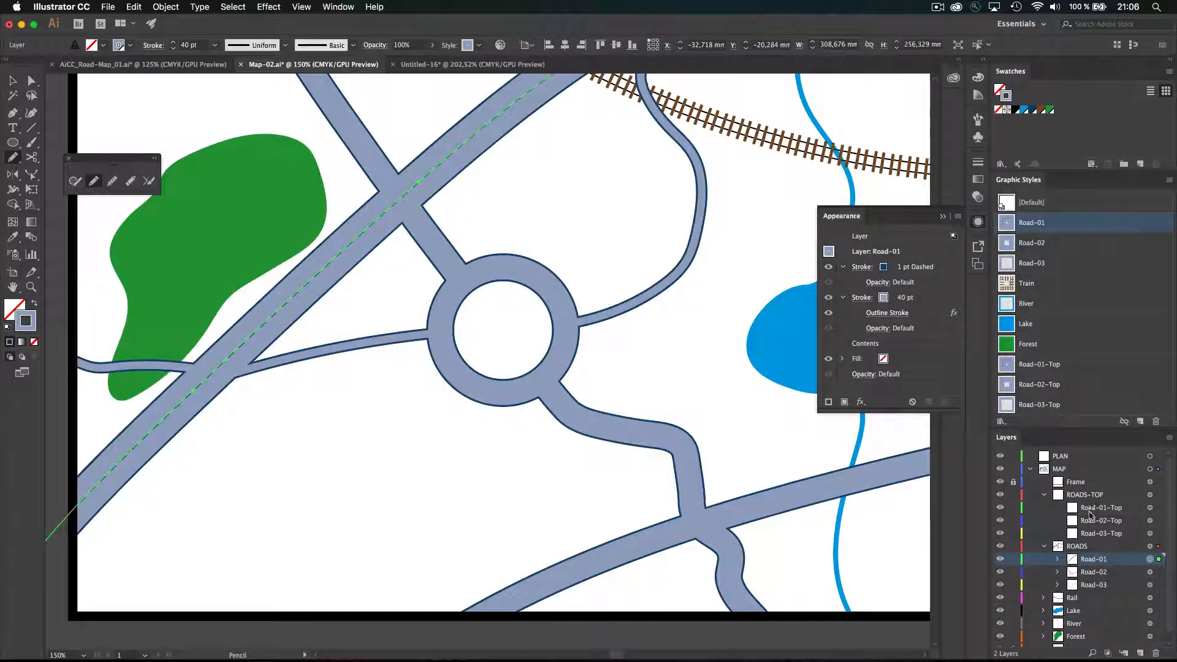
pyautogui.click(1150, 509)
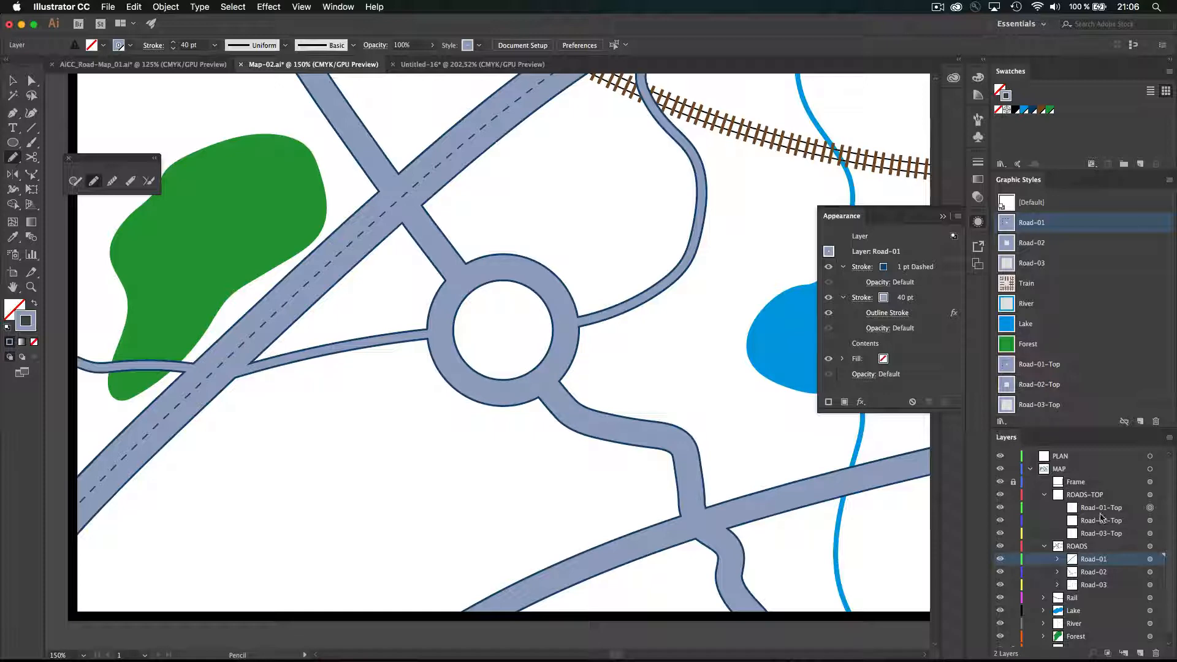
pyautogui.click(1036, 370)
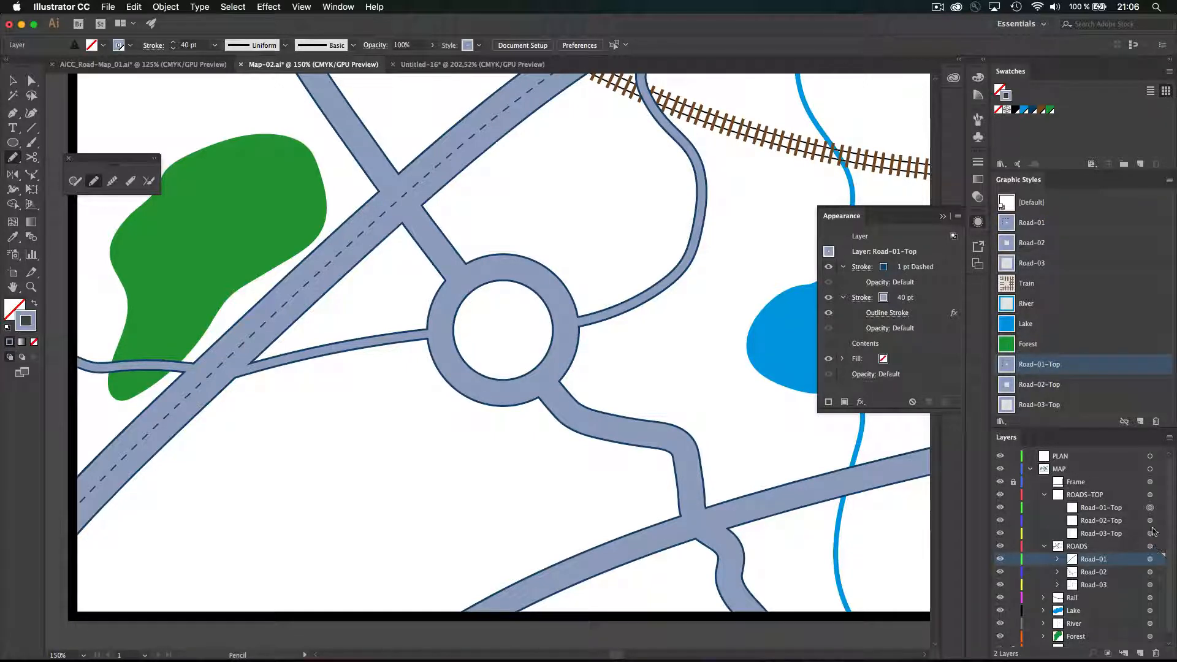
# - Apply the Road-02-Top and Road-03-Top graphic styles to the layers with the same names
pyautogui.click(1150, 522)
pyautogui.click(1041, 385)
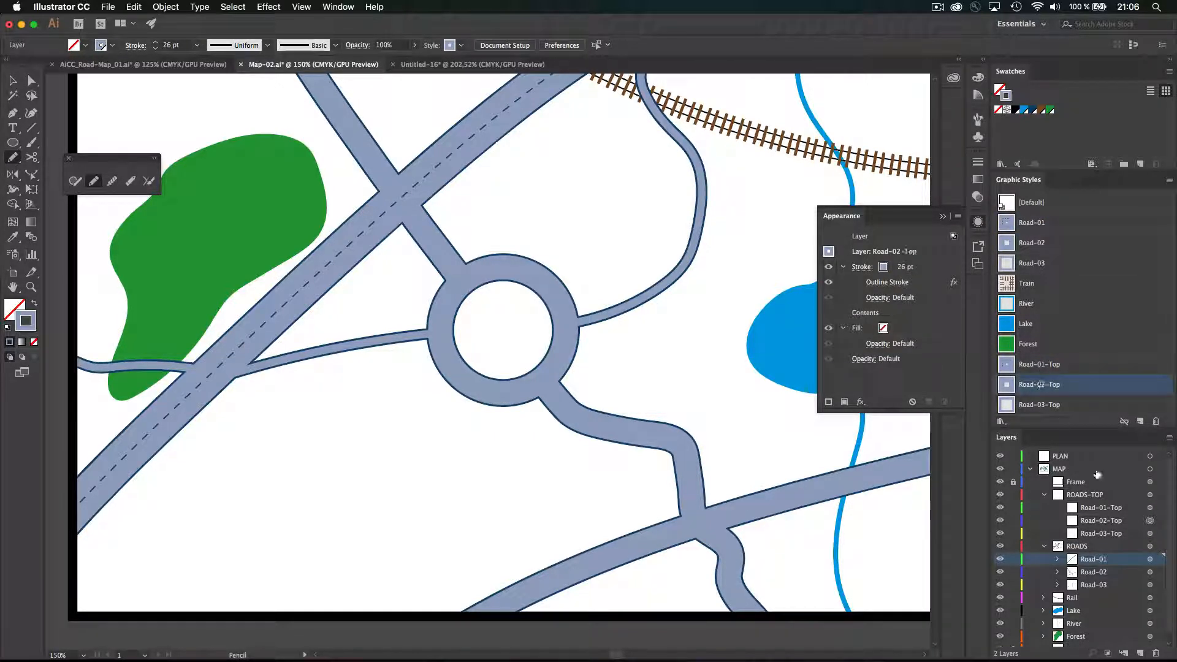
pyautogui.click(1151, 534)
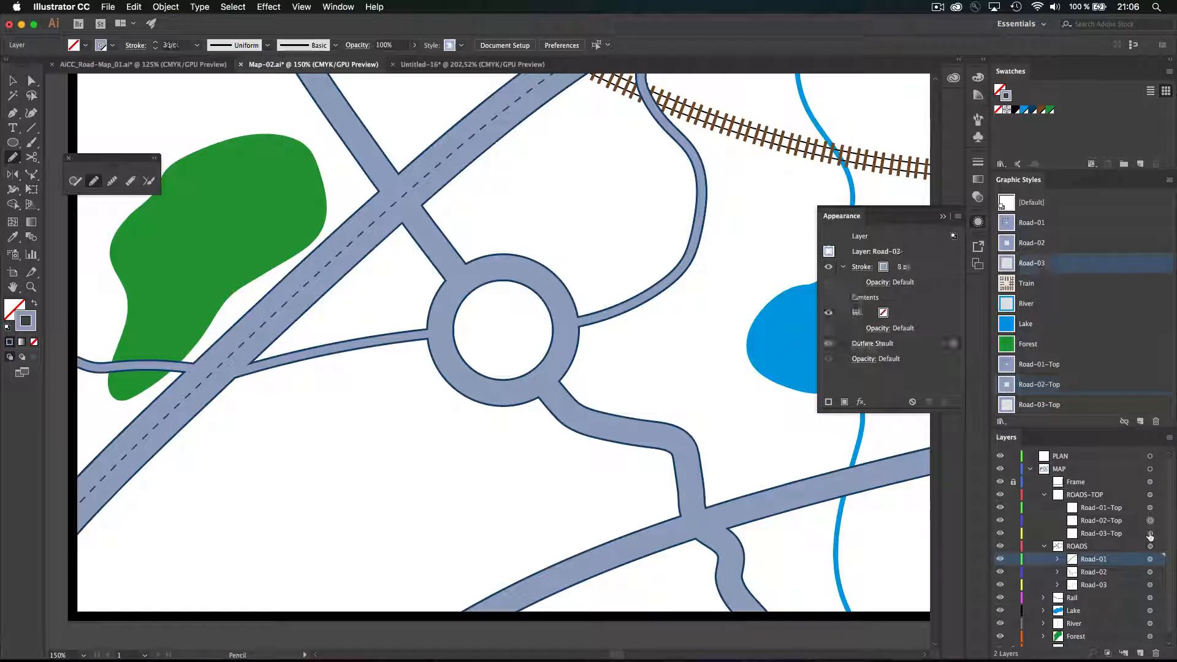
pyautogui.click(1047, 405)
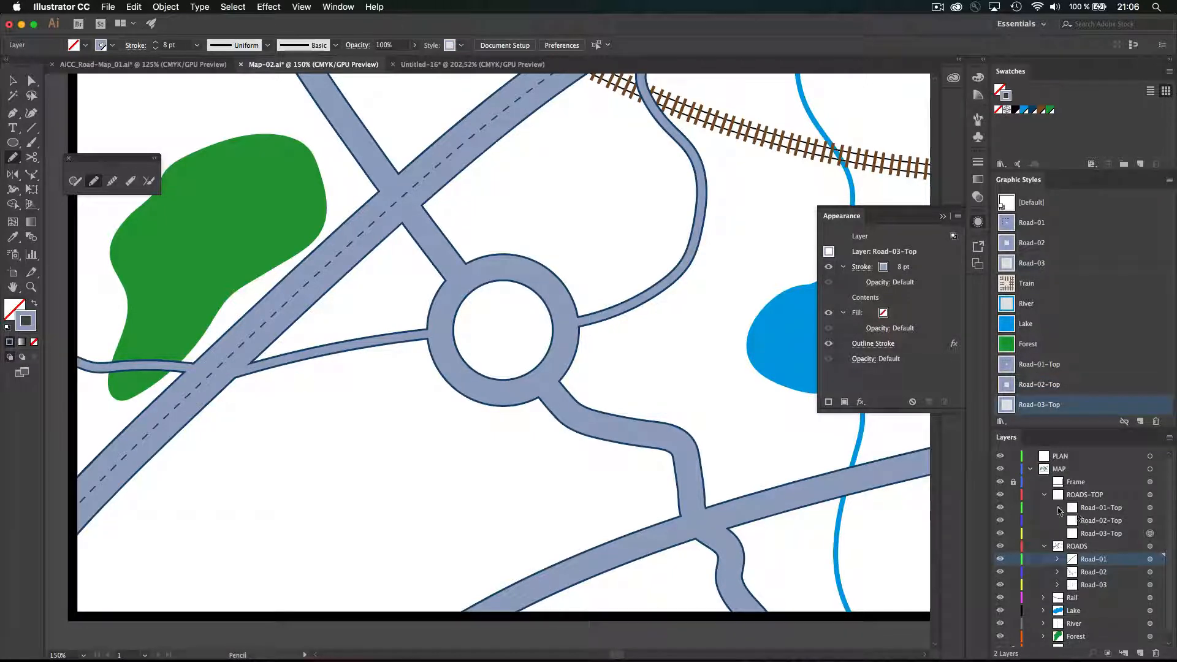
# - Clear the layer targeting and add a new layer directly above ROADS-TOP
pyautogui.click(1098, 498)
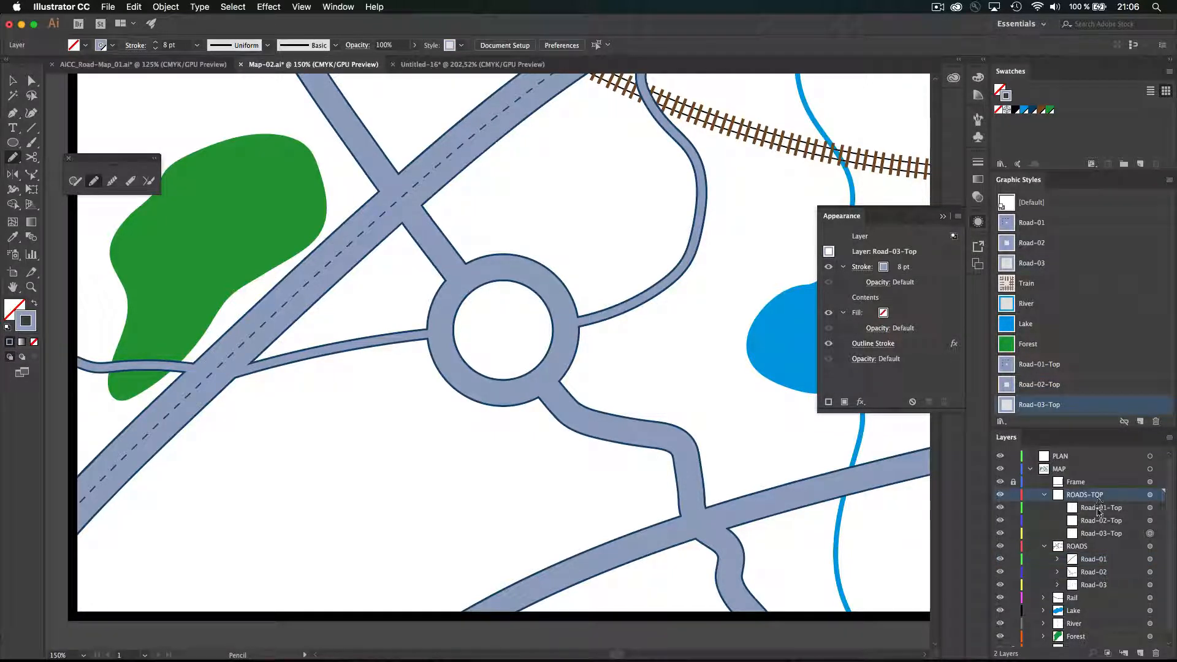
pyautogui.click(1131, 509)
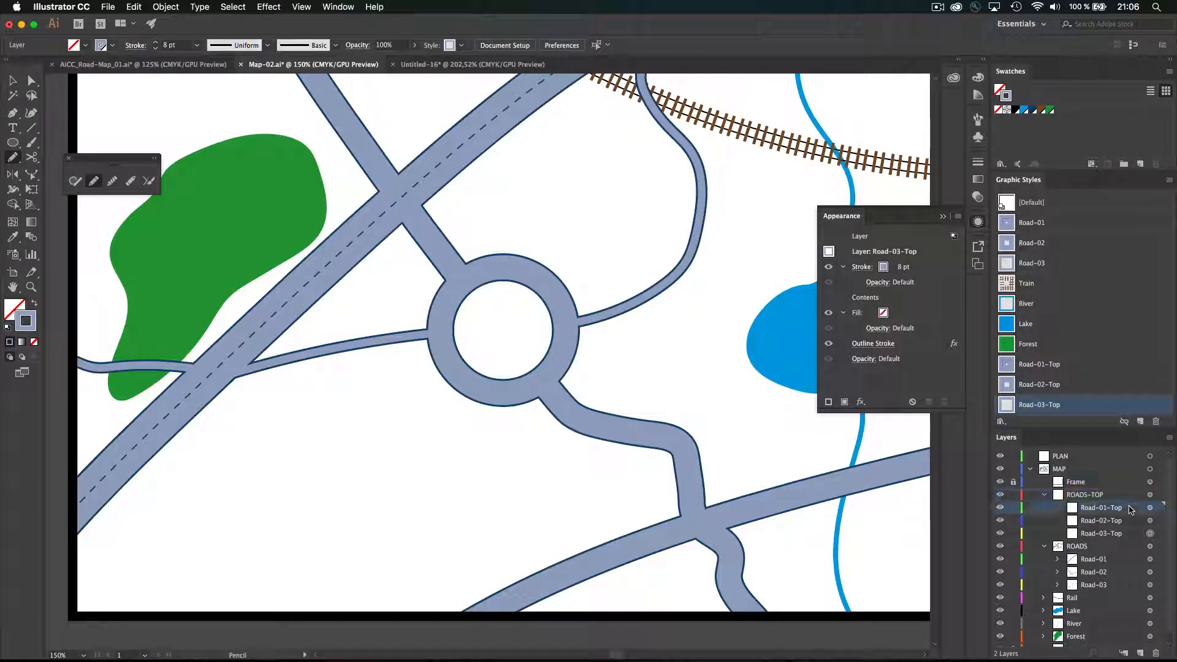
pyautogui.keyDown('super'); pyautogui.click(1150, 541); pyautogui.keyUp('super')
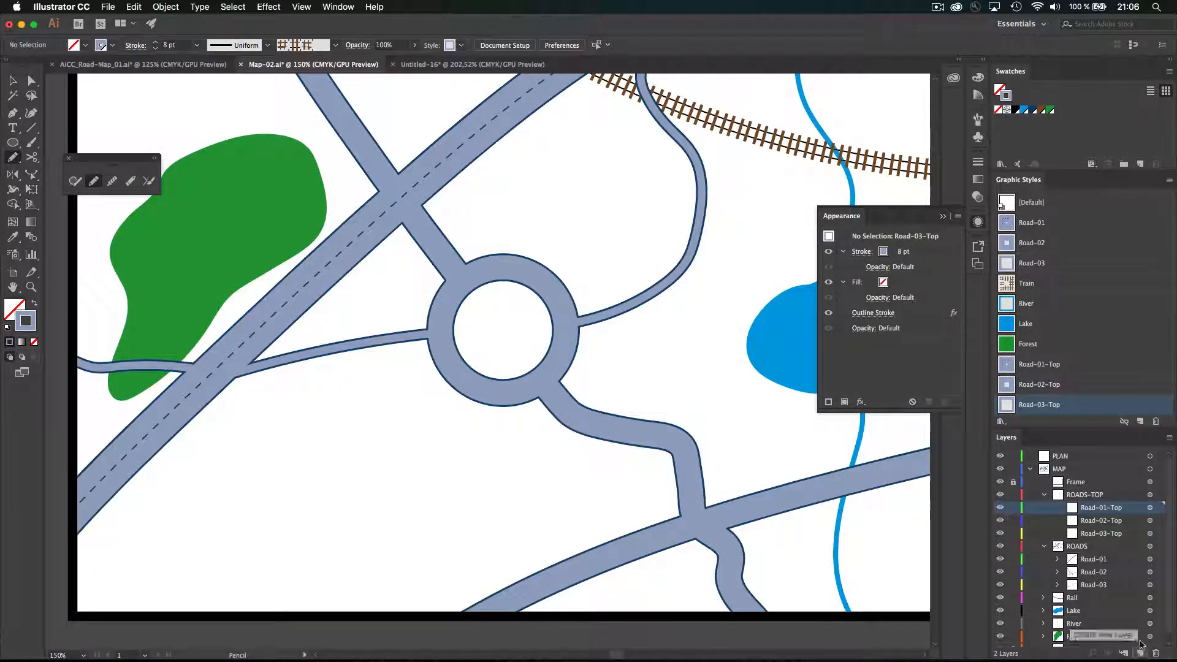
pyautogui.click(1085, 495)
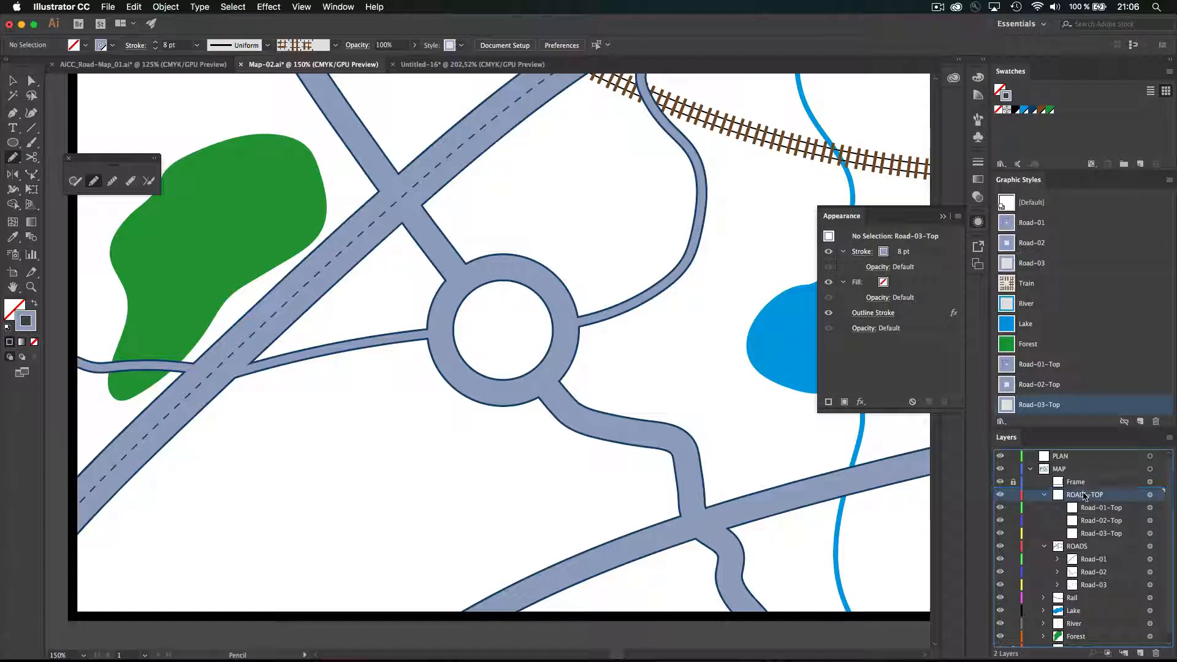
pyautogui.click(1142, 653)
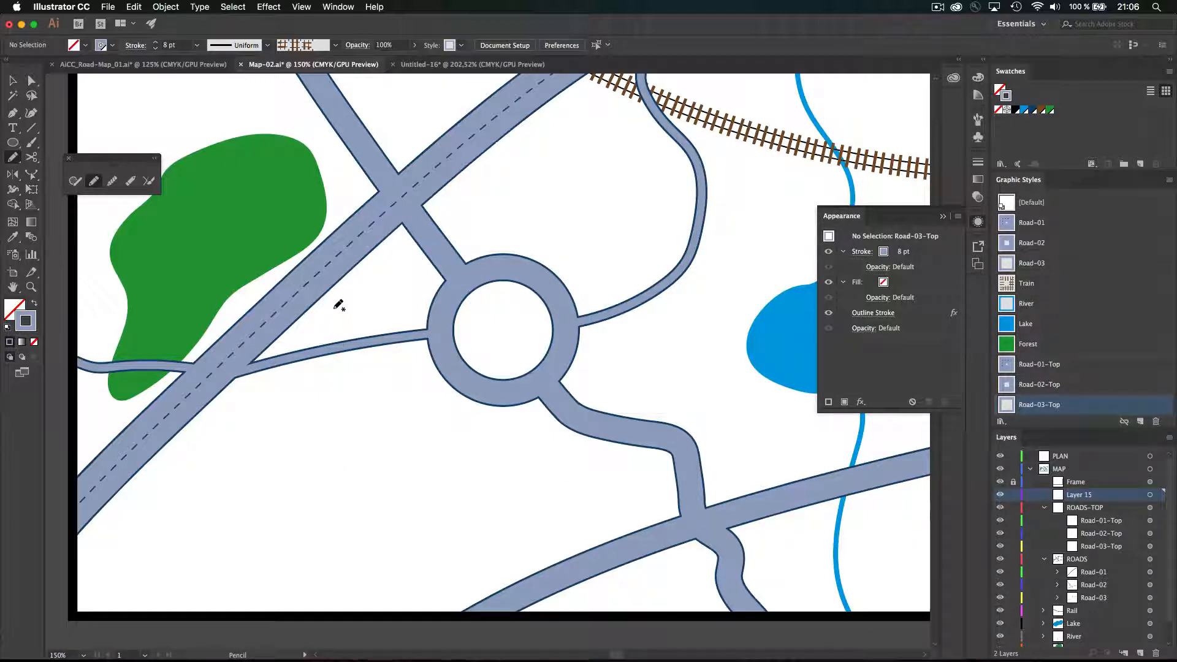
# - Draw a freehand test path about 71 by 47 mm across the road northwest of the roundabout and give it the Road-01-Top style
pyautogui.moveTo(321, 319); pyautogui.dragTo(501, 205)
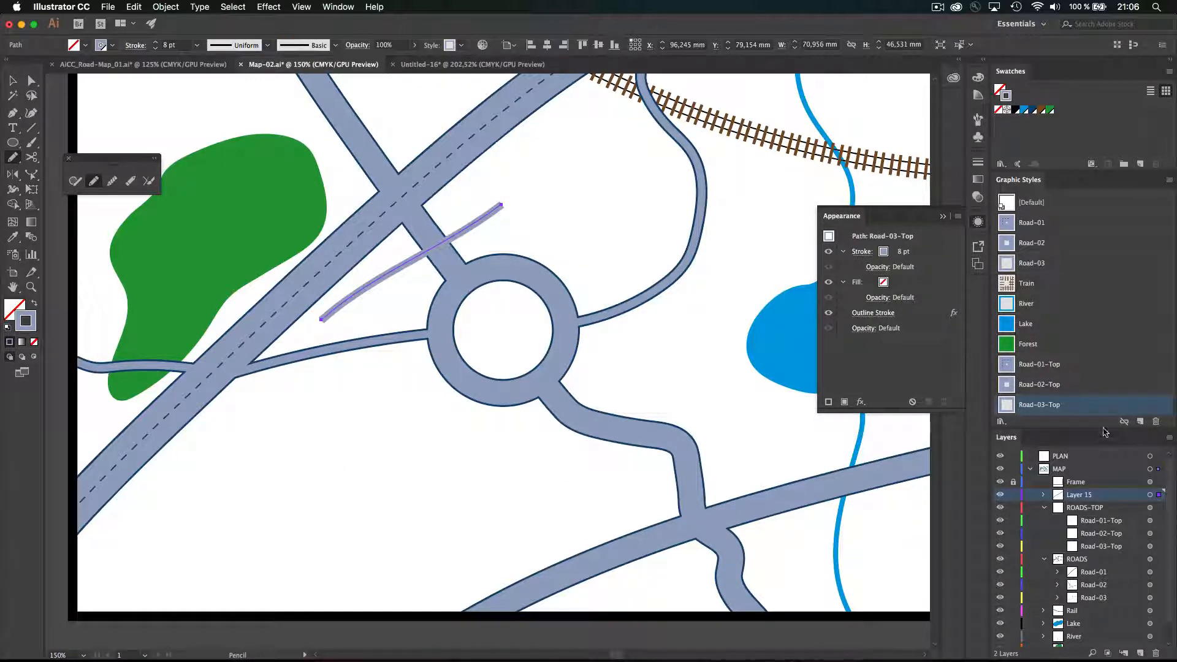
pyautogui.click(1037, 366)
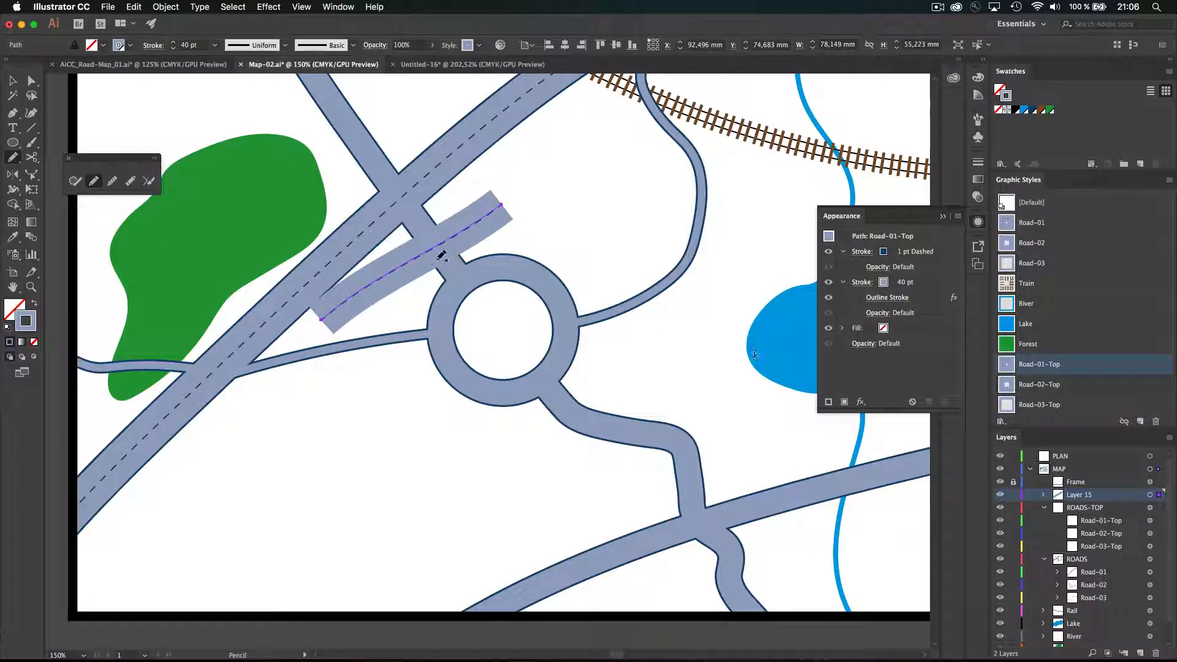
pyautogui.press('super+space')
pyautogui.moveTo(342, 251); pyautogui.dragTo(519, 272)
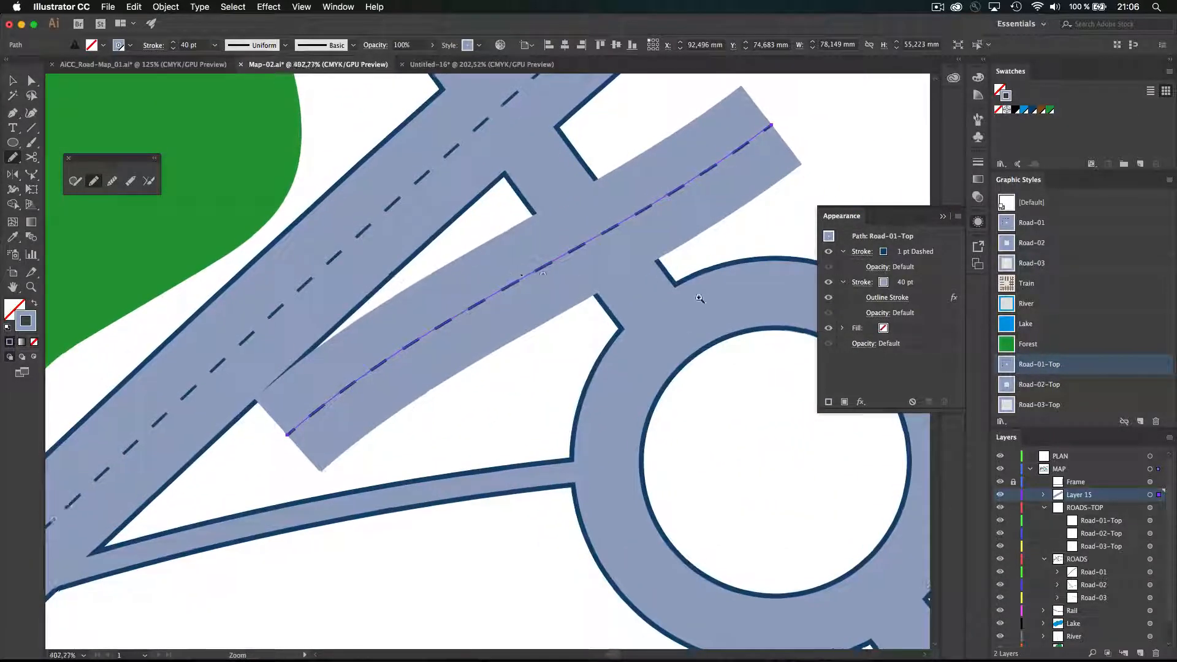
# - Duplicate the test path's 40 pt stroke beneath the original and colour the copy dark blue at 100% tint
pyautogui.moveTo(919, 283)
pyautogui.mouseDown()
pyautogui.moveTo(931, 288)
pyautogui.moveTo(924, 323)
pyautogui.mouseUp()
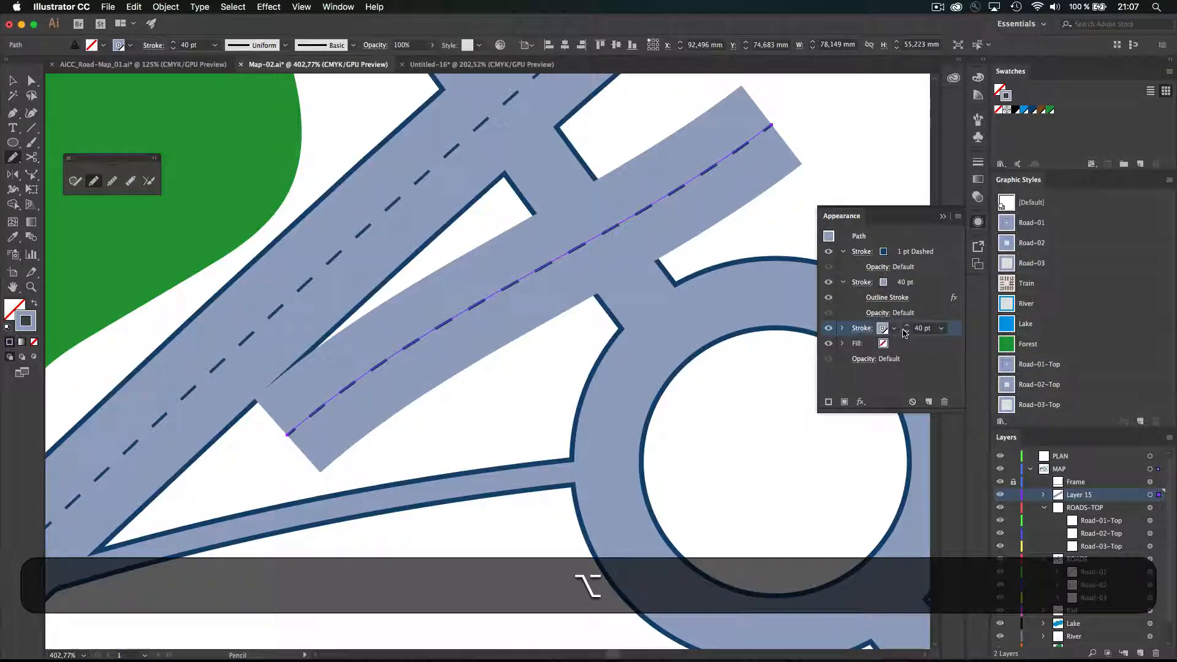
pyautogui.click(883, 330)
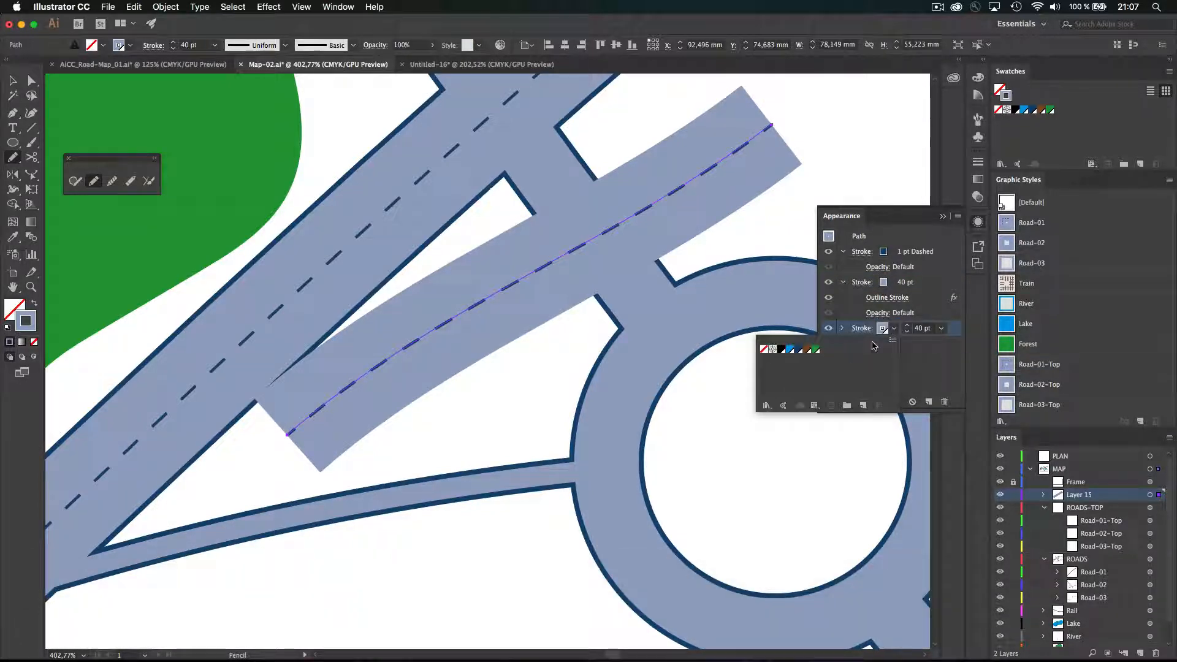
pyautogui.click(799, 350)
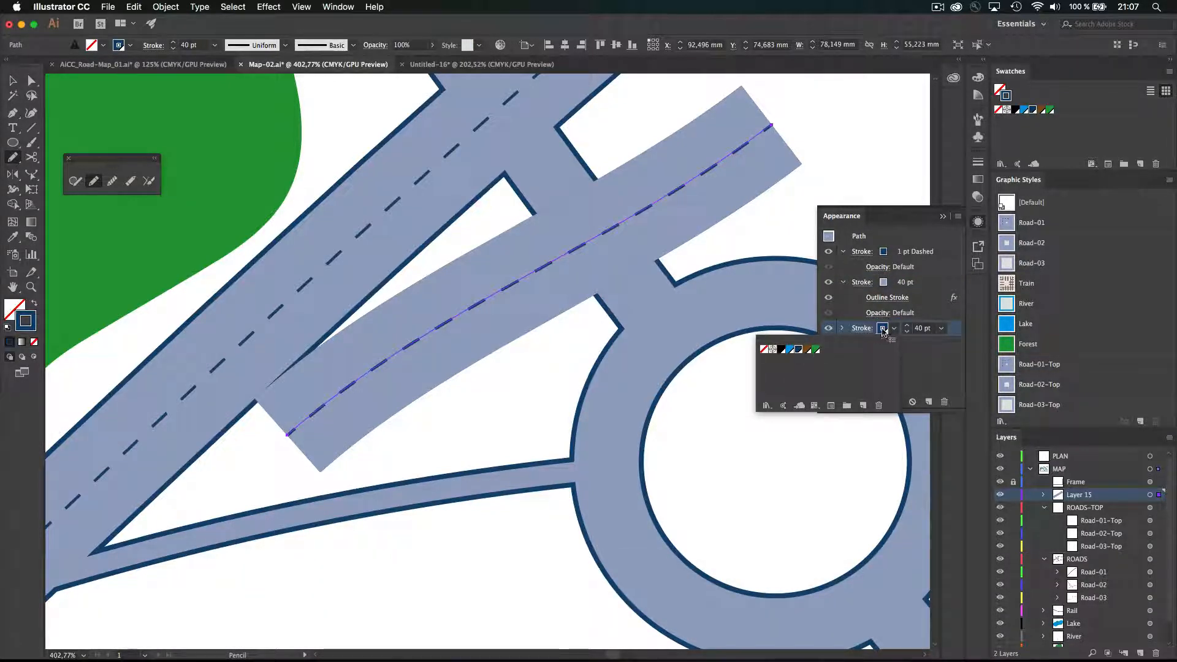
pyautogui.keyDown('shift'); pyautogui.click(883, 330); pyautogui.keyUp('shift')
pyautogui.keyDown('shift'); pyautogui.click(884, 329); pyautogui.keyUp('shift')
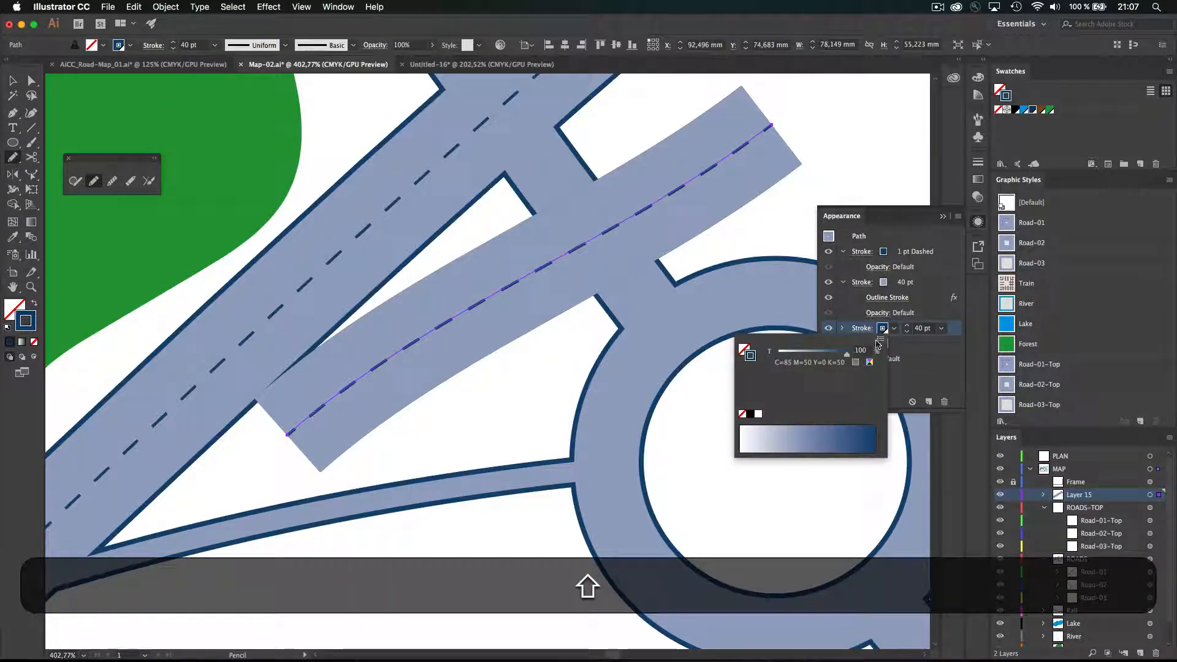
pyautogui.click(924, 353)
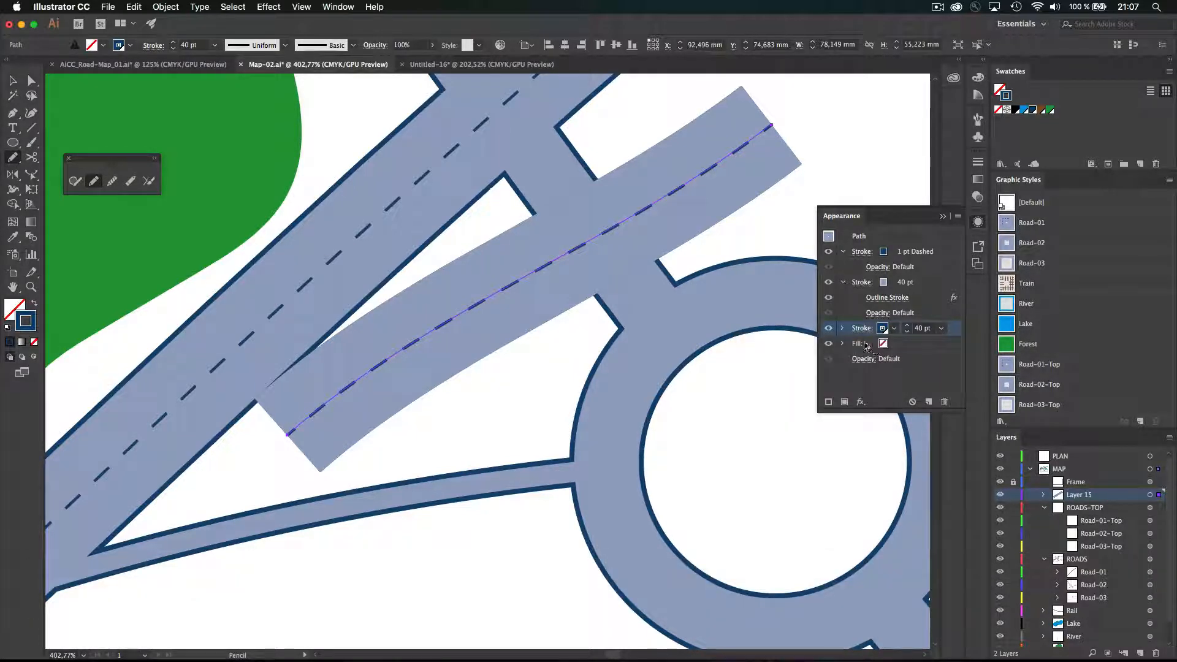
# - Set the lower dark blue stroke to 44 pt and redefine the Road-01-Top graphic style with this appearance
pyautogui.click(909, 329)
pyautogui.click(910, 328)
pyautogui.click(909, 328)
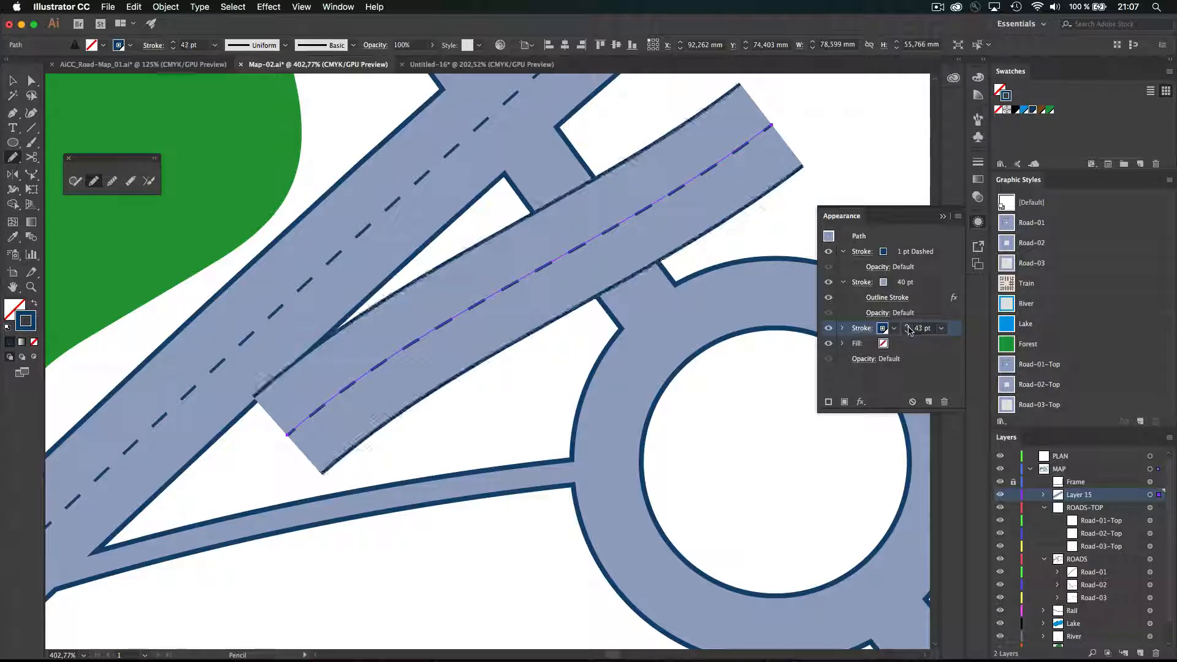
pyautogui.click(909, 330)
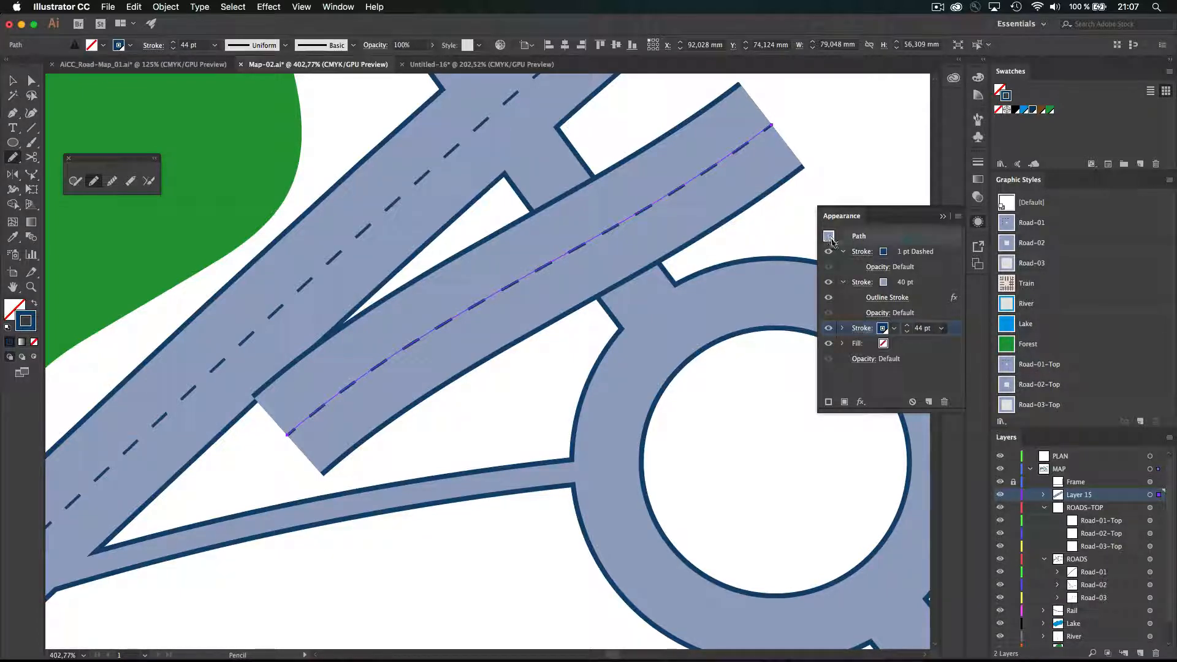
pyautogui.keyDown('alt'); pyautogui.click(1022, 365); pyautogui.keyUp('alt')
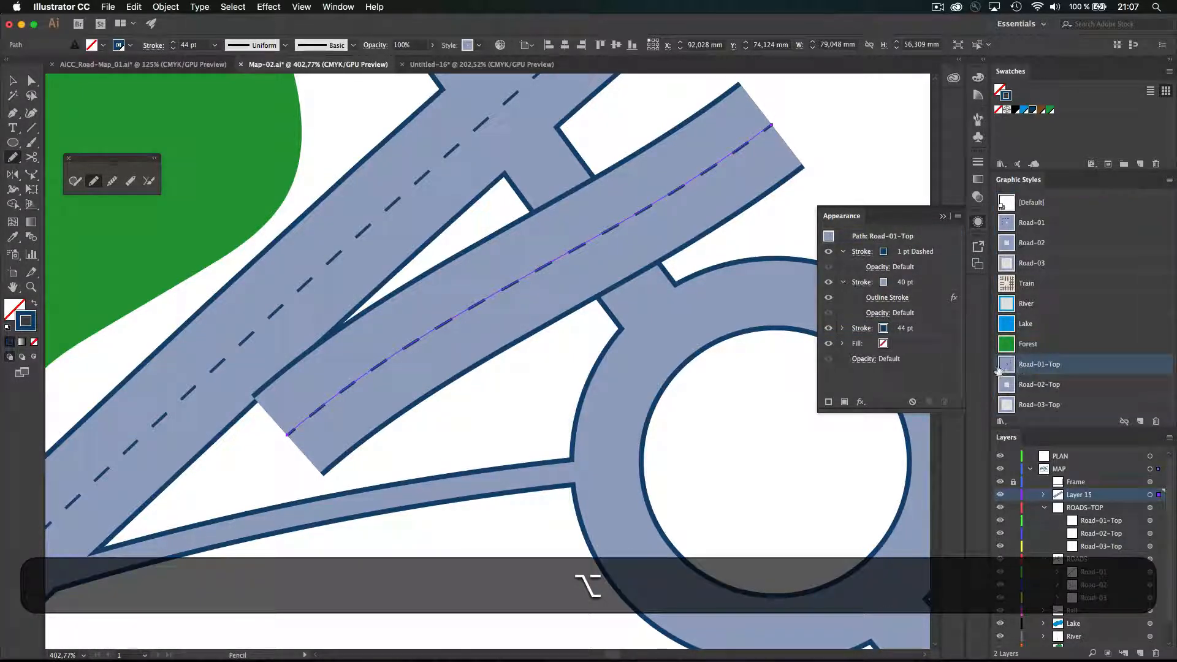
# - Apply Road-02-Top to the test path, duplicate its stroke underneath and raise the copy's tint to full dark blue
pyautogui.click(1027, 385)
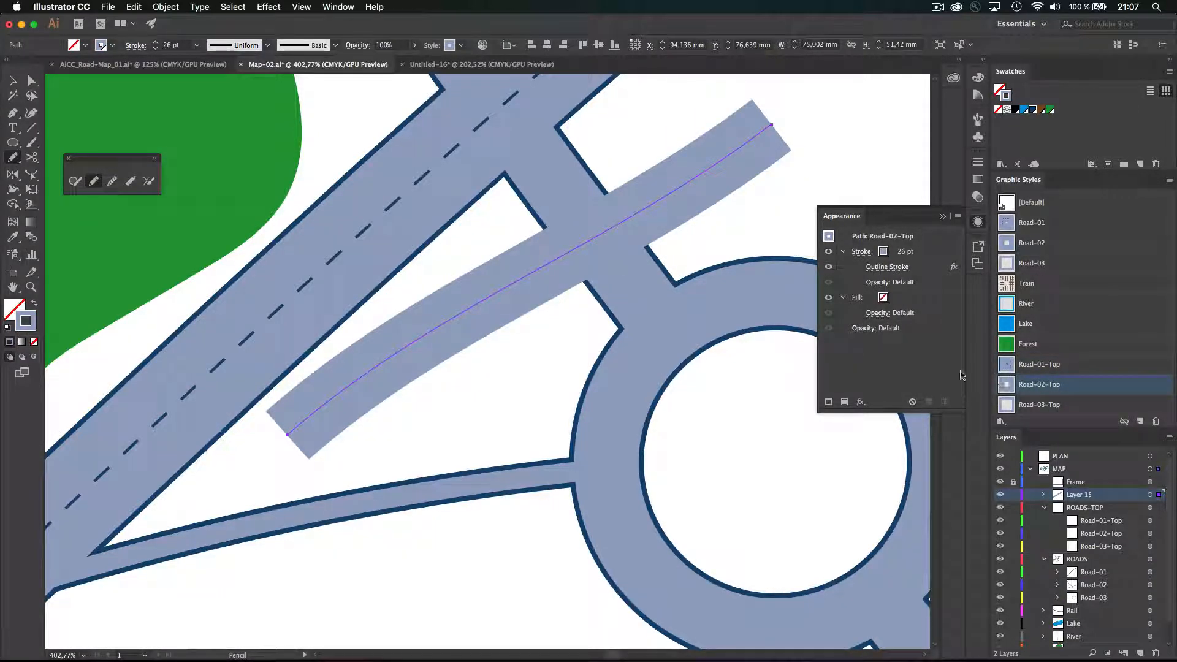
pyautogui.moveTo(925, 253)
pyautogui.mouseDown()
pyautogui.moveTo(929, 295)
pyautogui.moveTo(887, 302)
pyautogui.mouseUp()
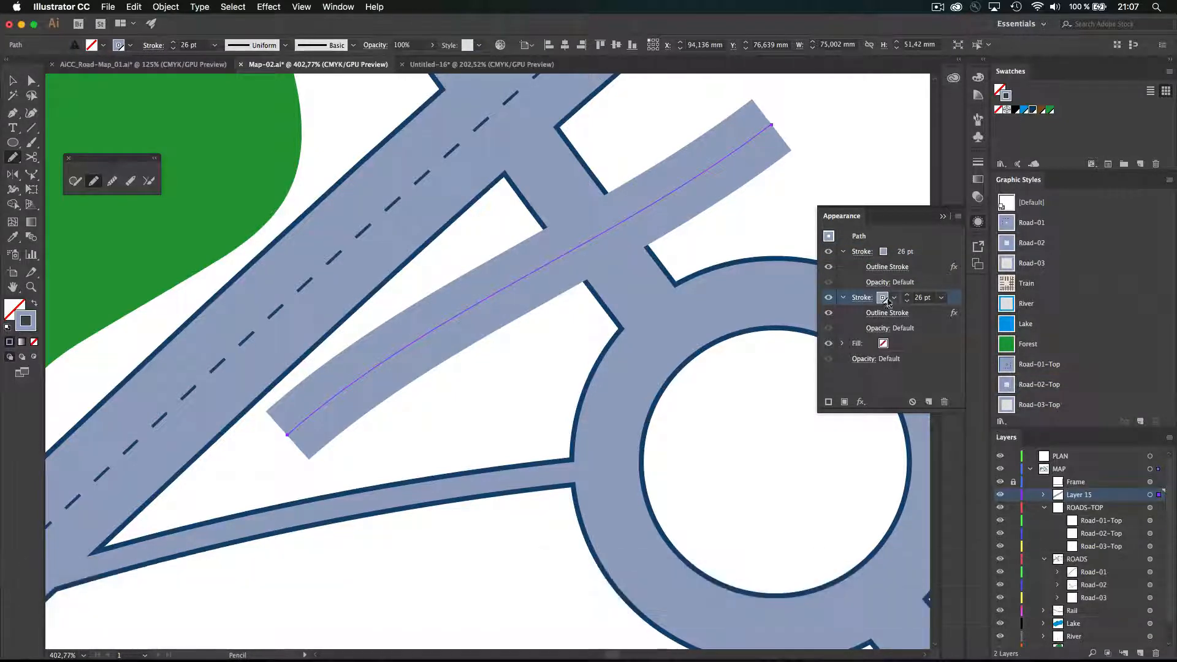
pyautogui.keyDown('shift'); pyautogui.click(887, 302); pyautogui.keyUp('shift')
pyautogui.moveTo(824, 330)
pyautogui.mouseDown()
pyautogui.moveTo(805, 328)
pyautogui.moveTo(848, 326)
pyautogui.mouseUp()
pyautogui.click(927, 298)
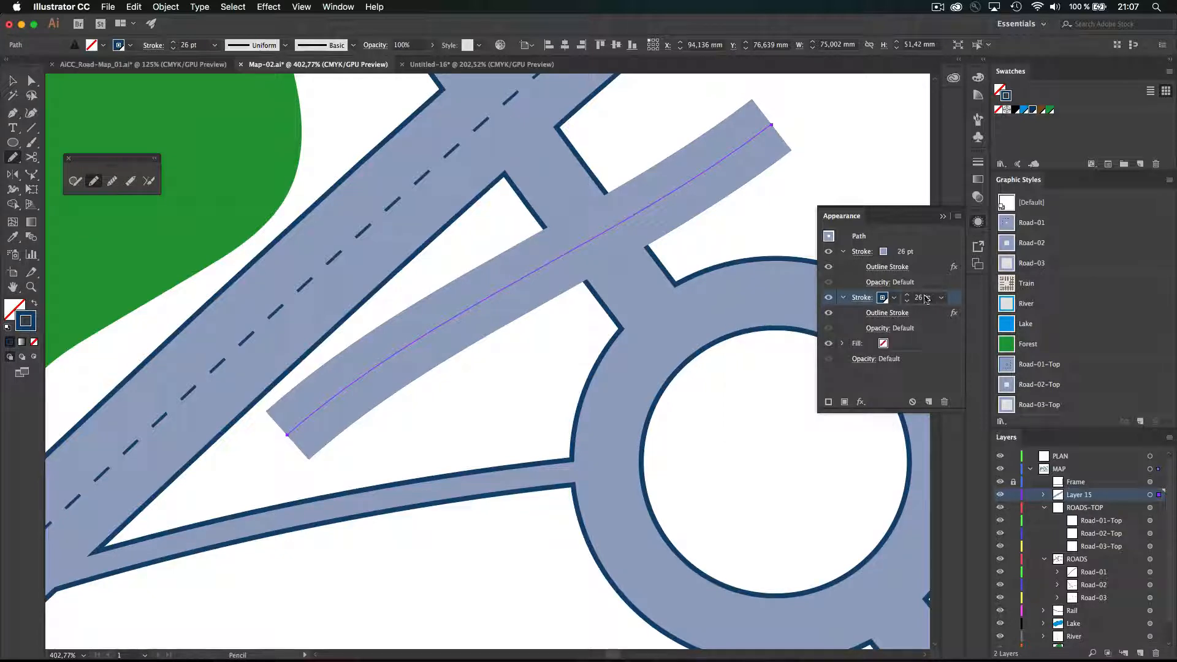
# - Set the lower dark blue stroke to 30 pt and redefine the Road-02-Top graphic style with this appearance
pyautogui.click(907, 295)
pyautogui.click(908, 296)
pyautogui.click(908, 295)
pyautogui.click(907, 295)
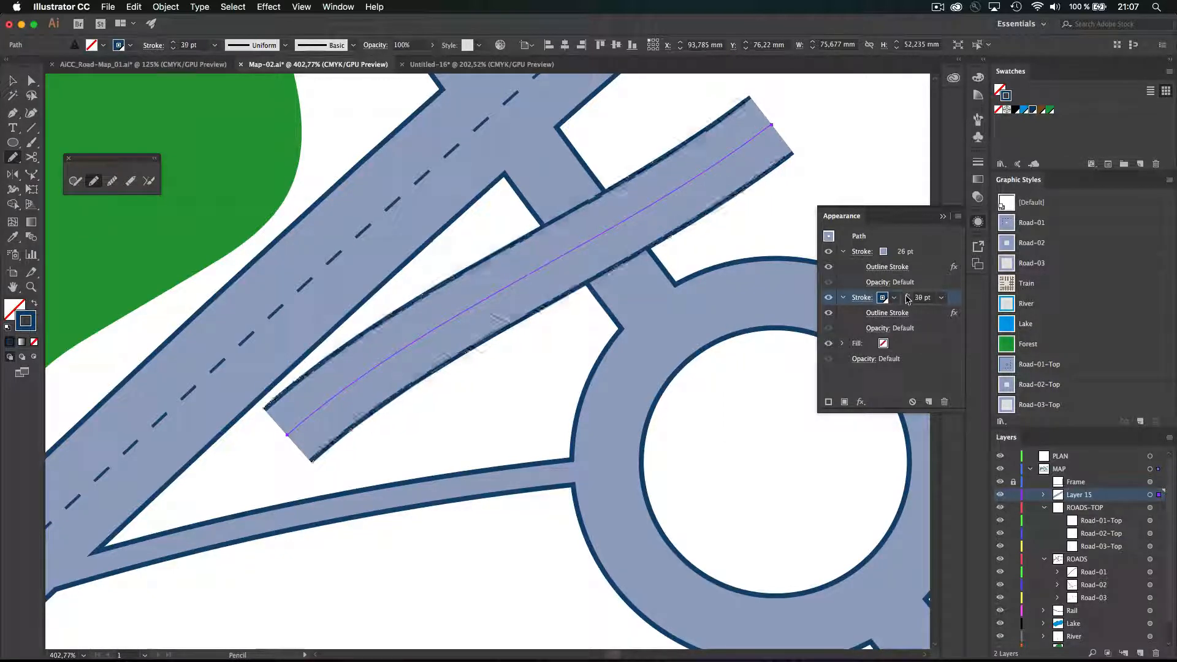
pyautogui.press('alt')
pyautogui.keyDown('alt'); pyautogui.click(1039, 385); pyautogui.keyUp('alt')
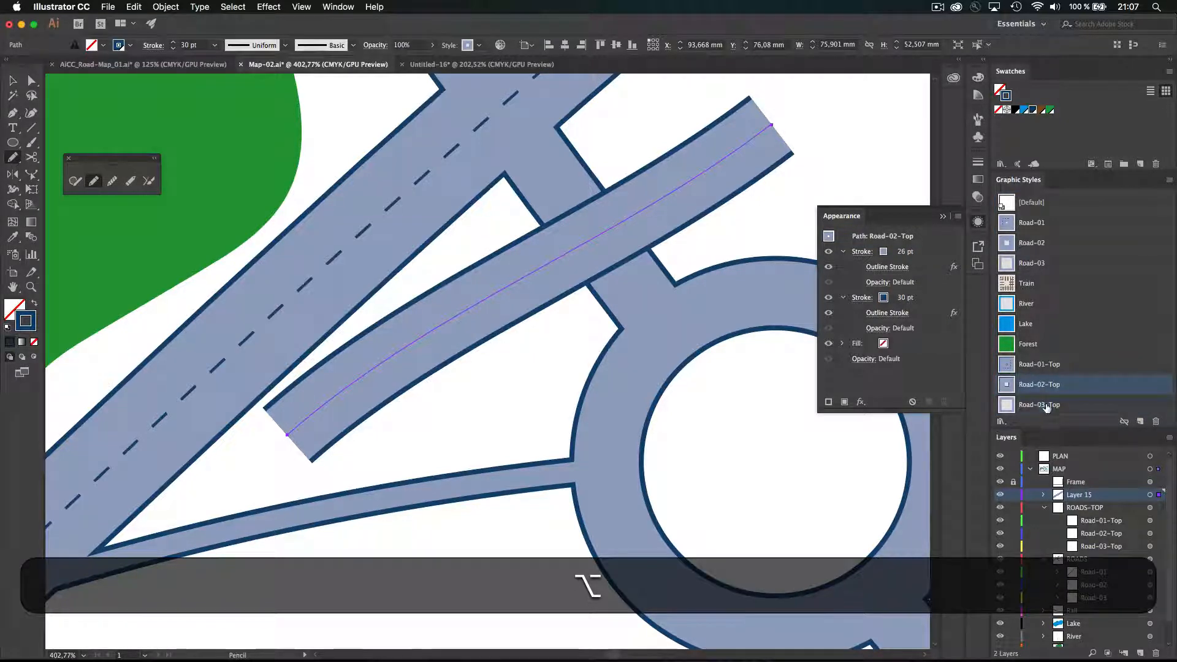
# - Apply Road-03-Top to the test path, duplicate its 8 pt stroke underneath and set the copy's tint to 100%
pyautogui.click(1037, 405)
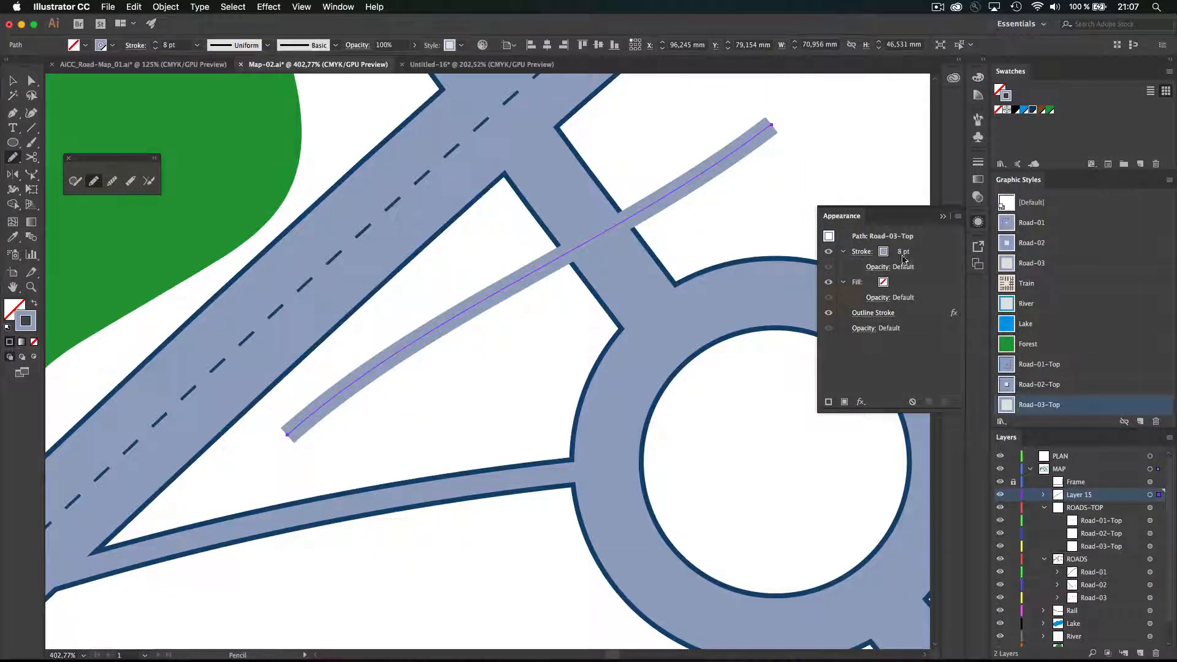
pyautogui.moveTo(917, 251); pyautogui.dragTo(918, 281)
pyautogui.click(884, 284)
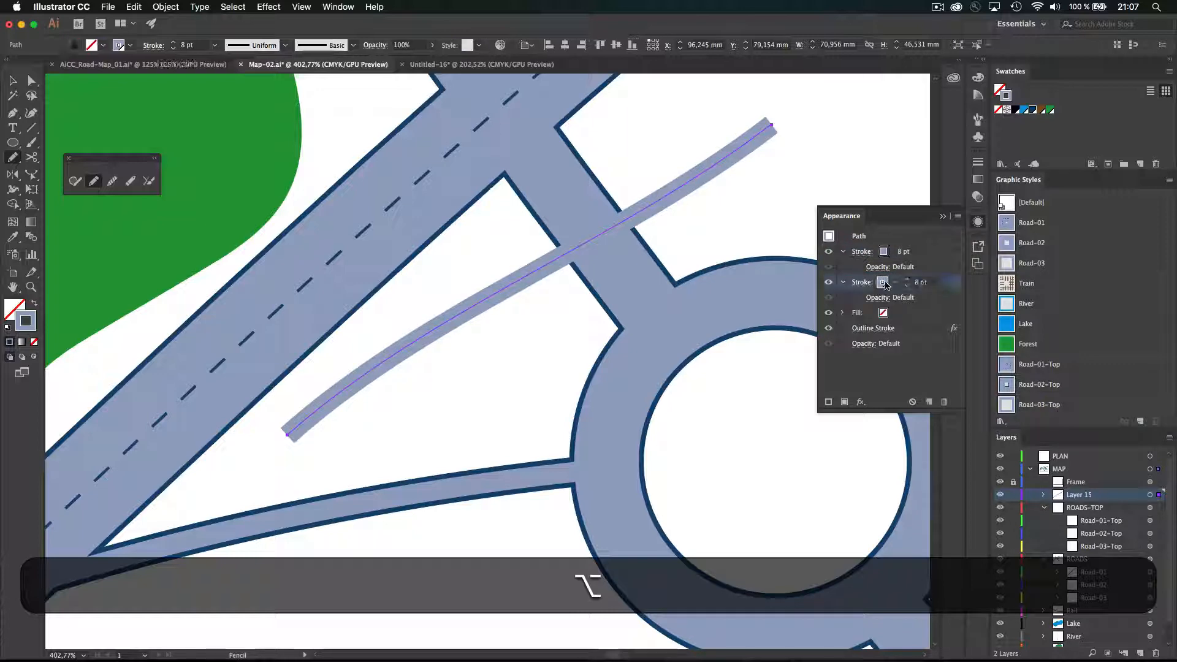
pyautogui.keyDown('shift'); pyautogui.click(885, 284); pyautogui.keyUp('shift')
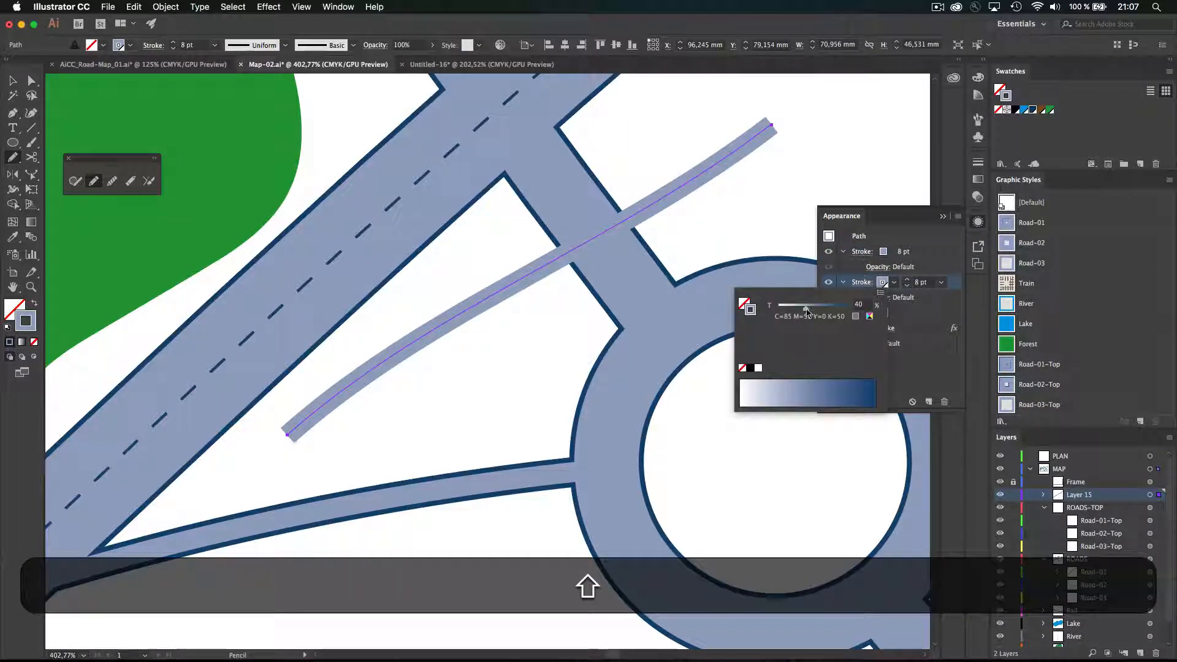
pyautogui.moveTo(807, 313); pyautogui.dragTo(858, 307)
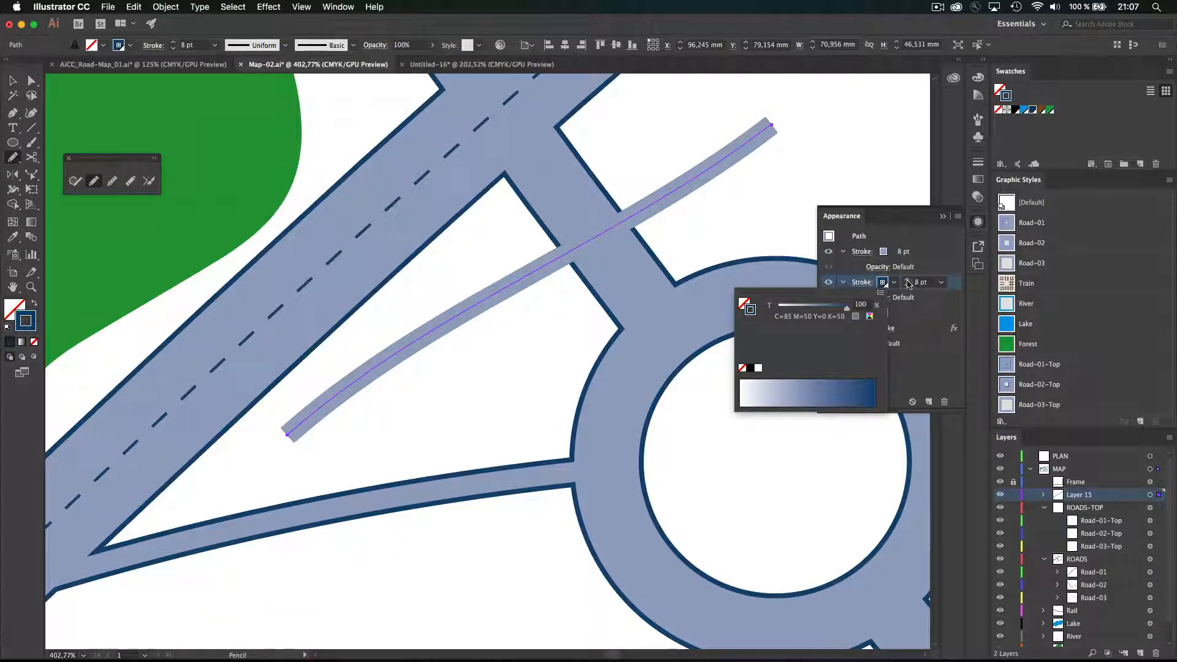
# - Increase the weight of the test path's lower dark blue stroke to 12 pt
pyautogui.click(908, 281)
pyautogui.click(908, 280)
pyautogui.click(908, 280)
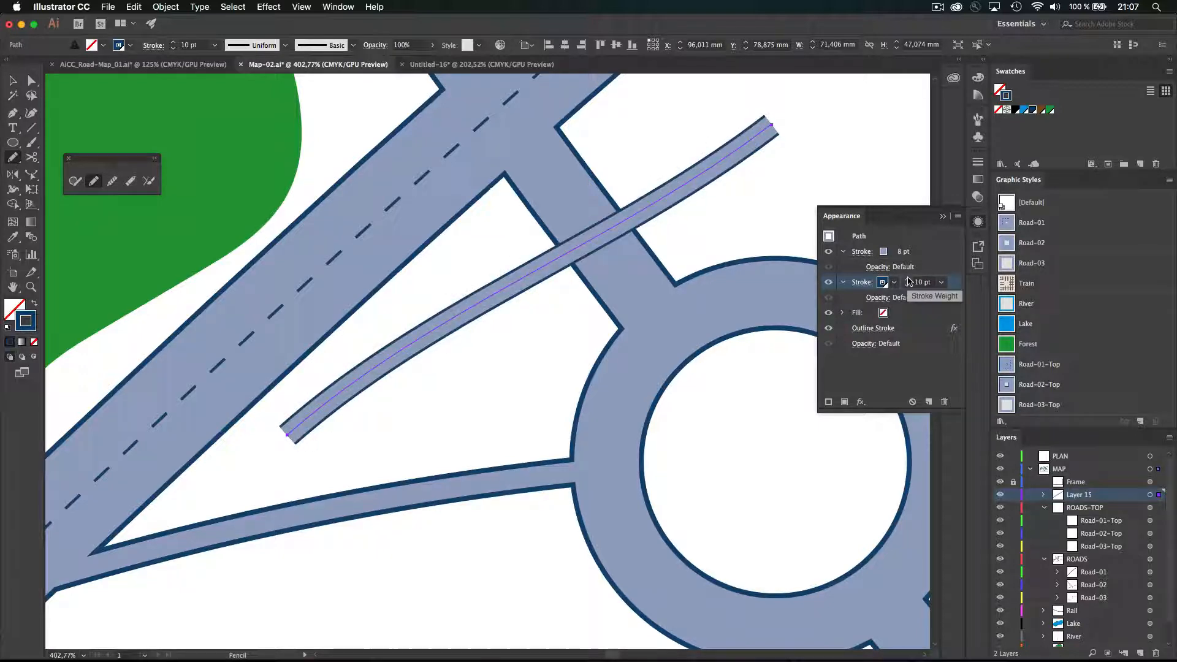
pyautogui.click(908, 281)
pyautogui.click(908, 281)
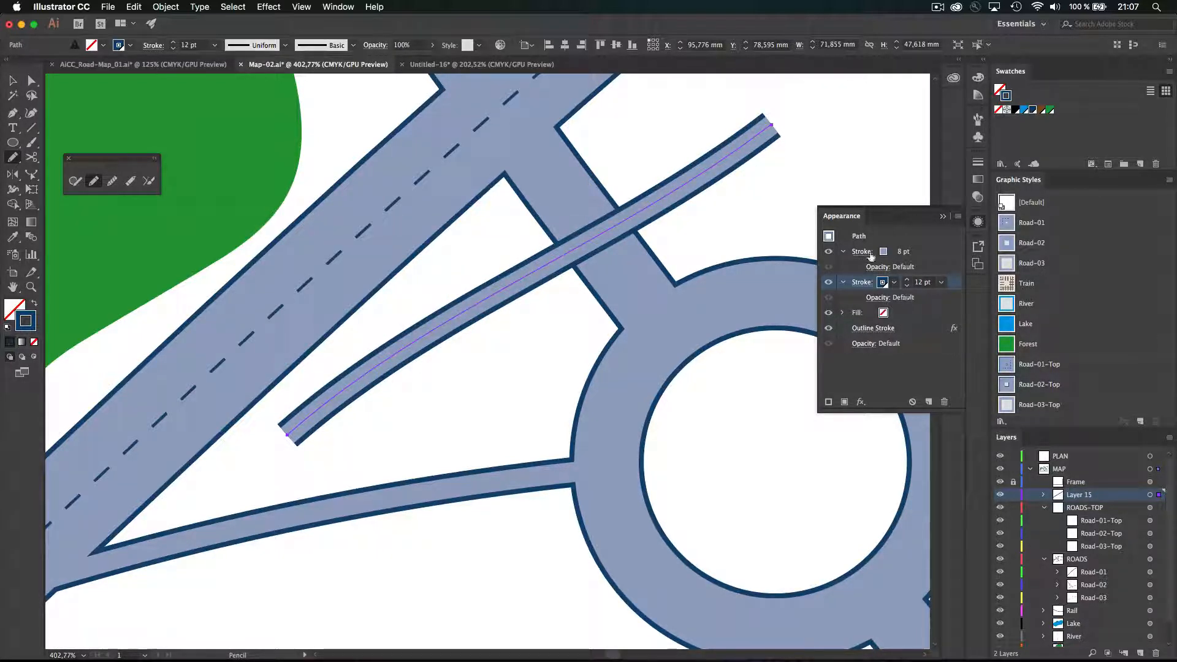
# - Redefine the Road-03-Top graphic style with the test path's appearance and delete the test layer, Layer 15
pyautogui.moveTo(829, 236); pyautogui.dragTo(1006, 406)
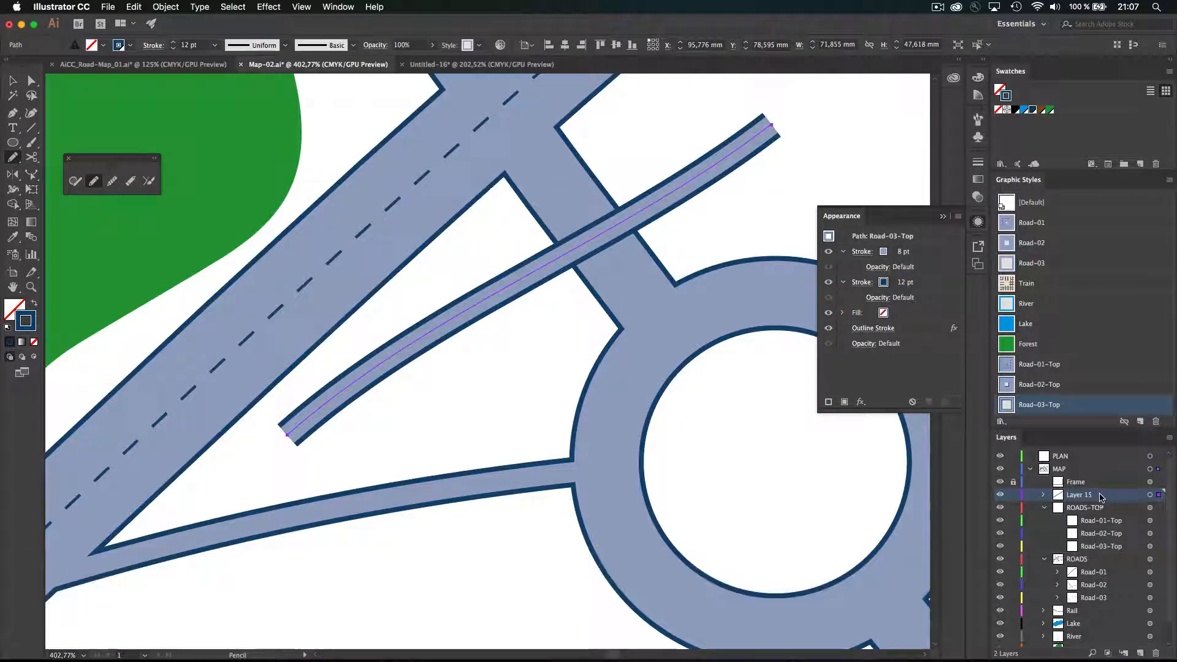
pyautogui.scroll(-1, 1155, 654)
pyautogui.click(1155, 654)
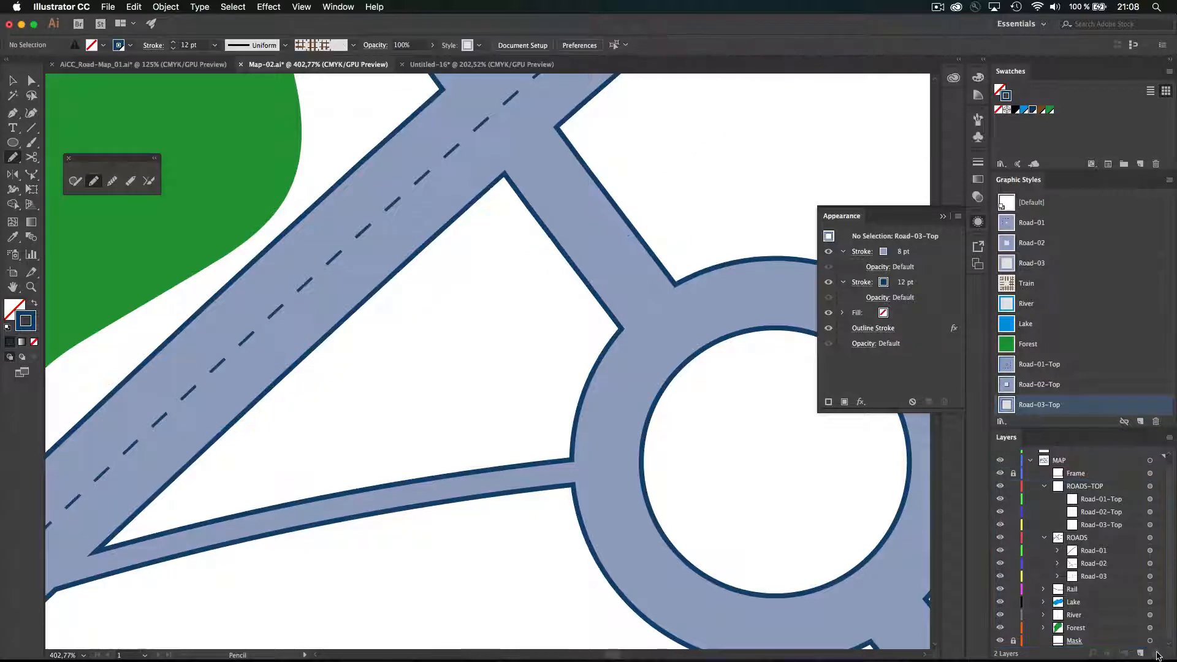
# - Directly select the dashed Road-01 path section crossing the diagonal road above the roundabout, copy it and deselect
pyautogui.click(1104, 499)
pyautogui.scroll(5, 639, 232)
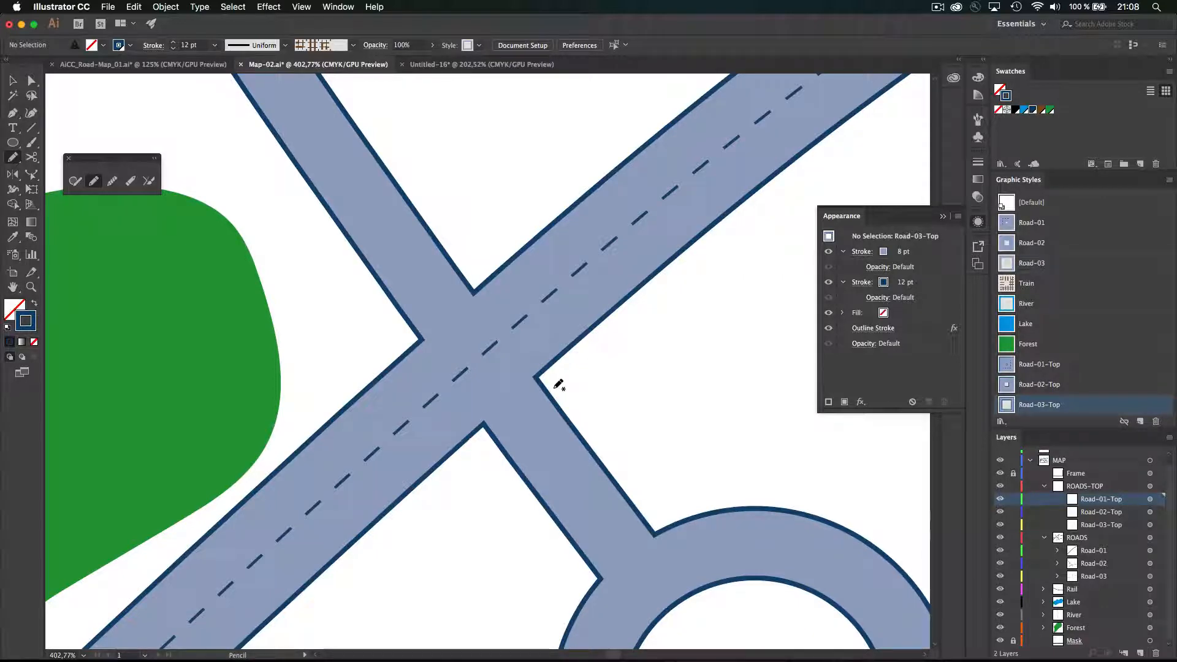
pyautogui.press('a')
pyautogui.moveTo(524, 238); pyautogui.dragTo(620, 328)
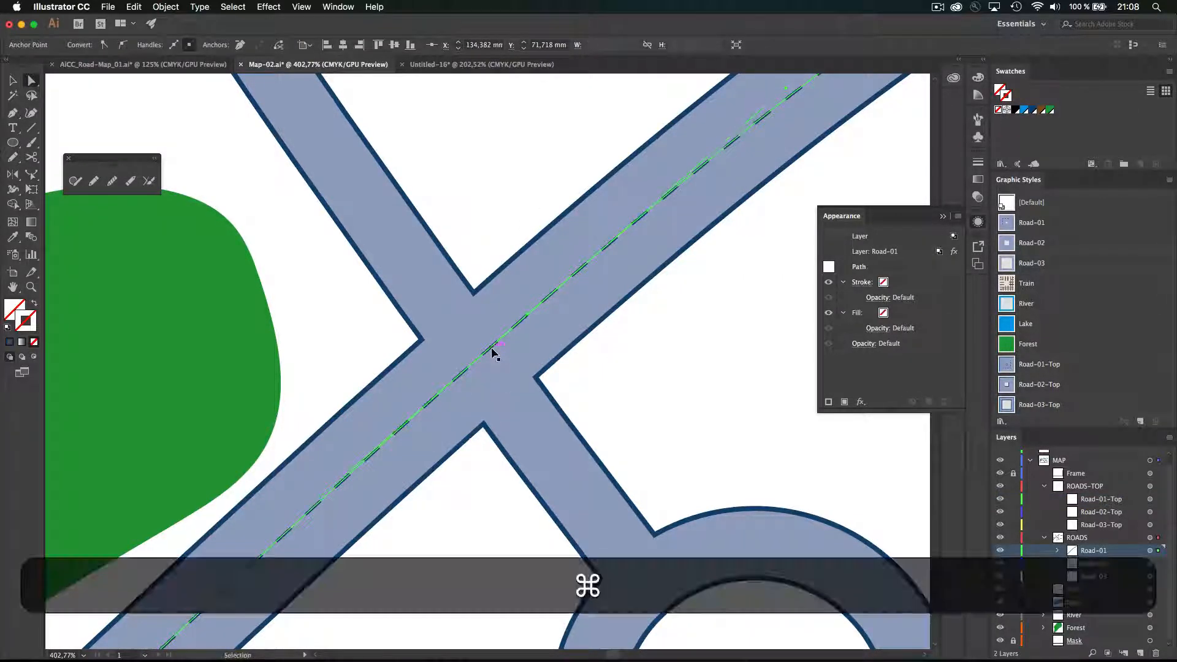
pyautogui.press('super+minus')
pyautogui.press('super+minus')
pyautogui.press('super+minus')
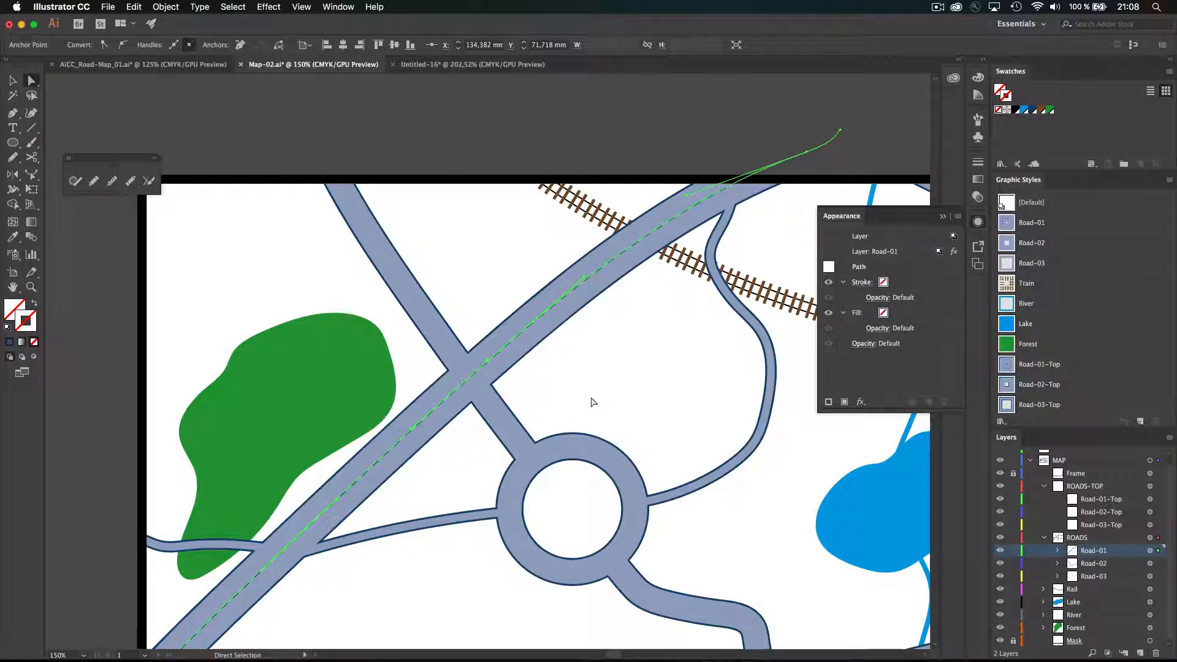
pyautogui.press('super')
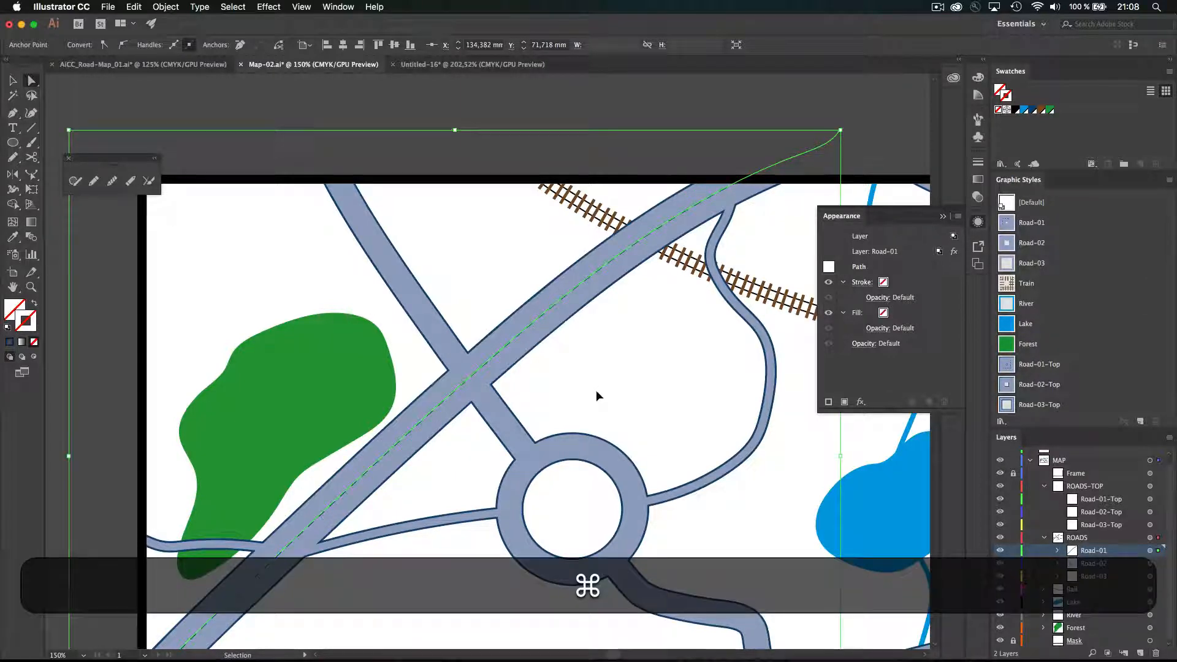
pyautogui.press('super+c')
pyautogui.press('super+shift+a')
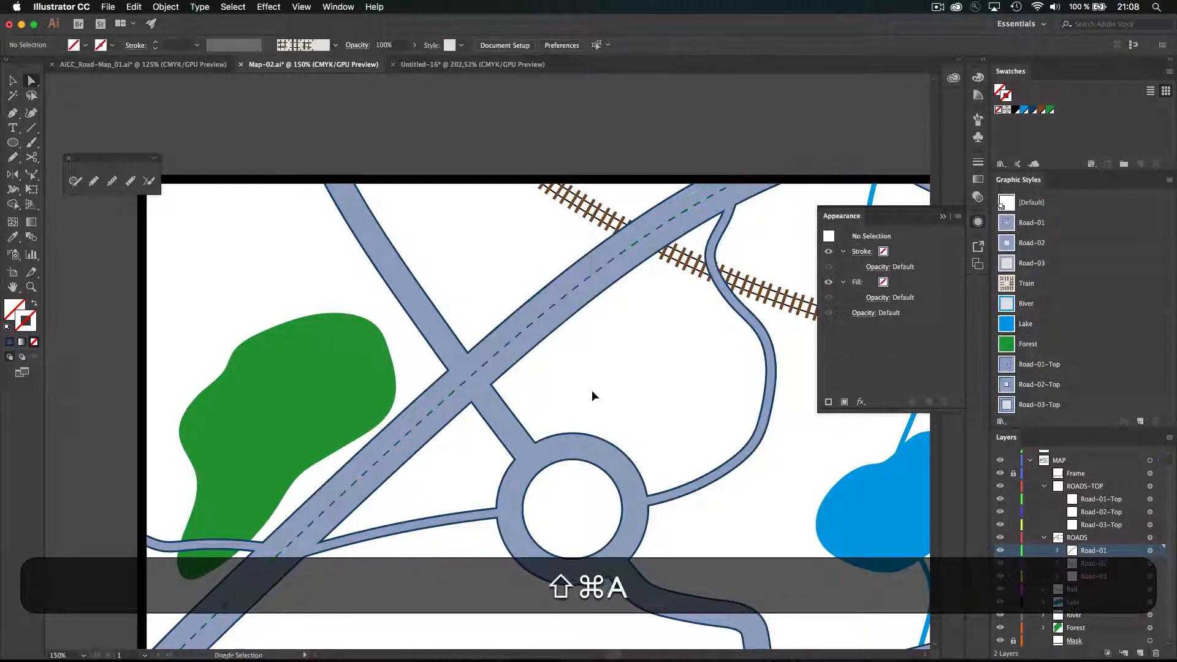
# - Paste the copied road section in front and move its path into the Road-01-Top layer
pyautogui.click(1101, 499)
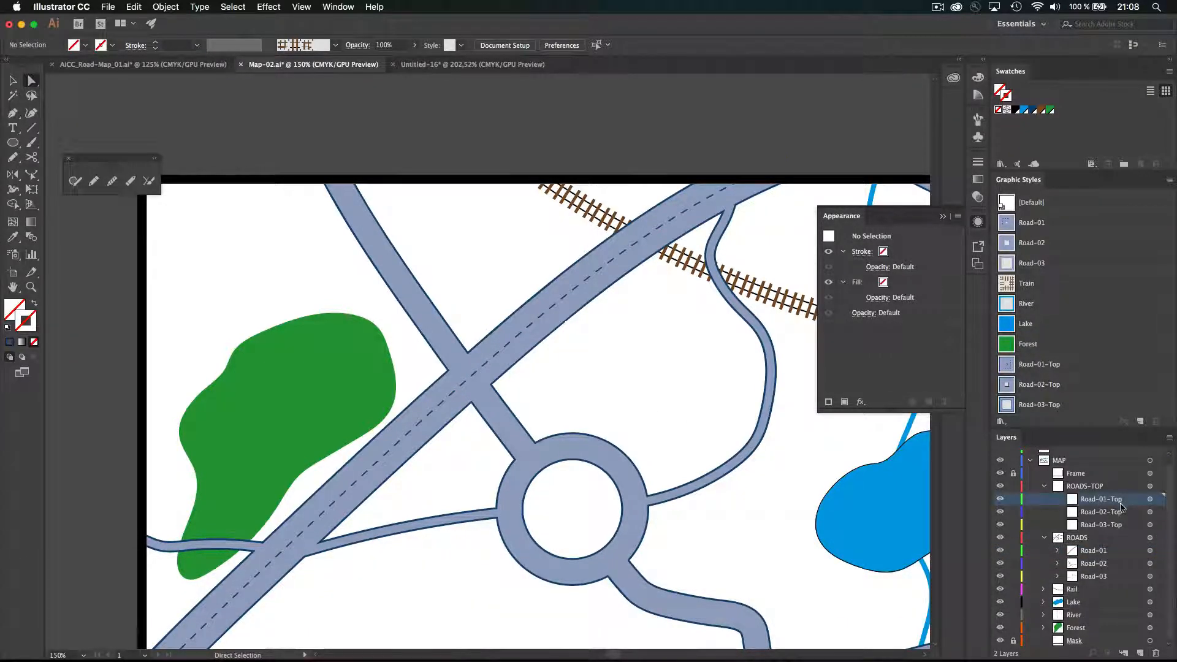
pyautogui.press('super+f')
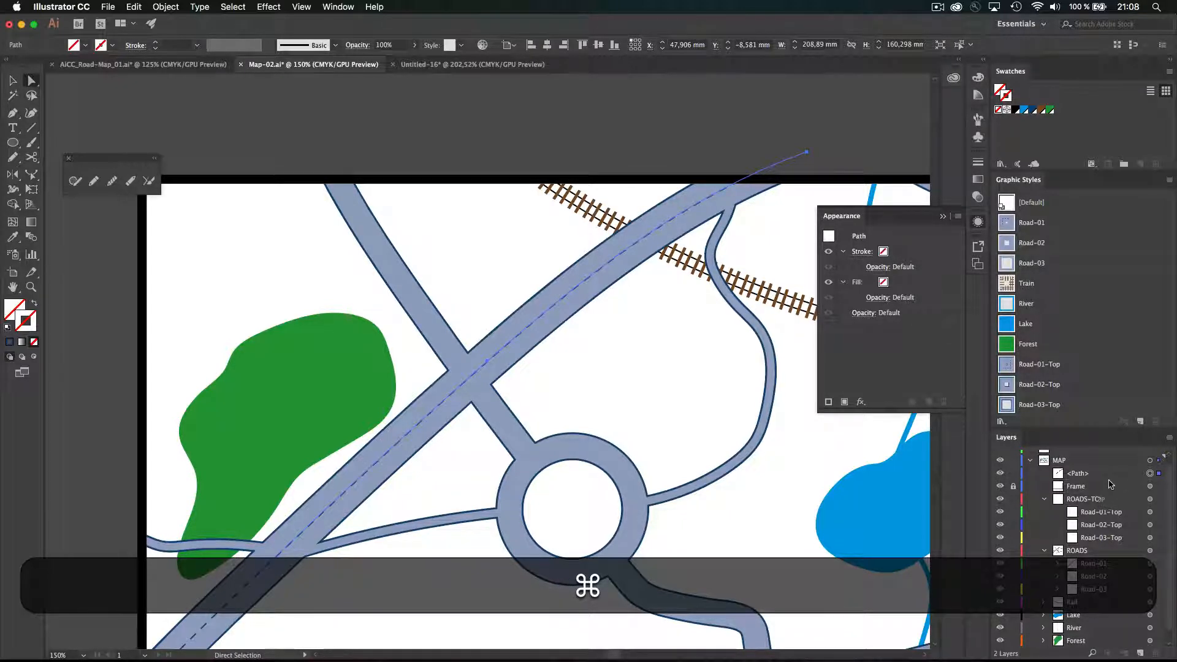
pyautogui.moveTo(1102, 475); pyautogui.dragTo(1101, 518)
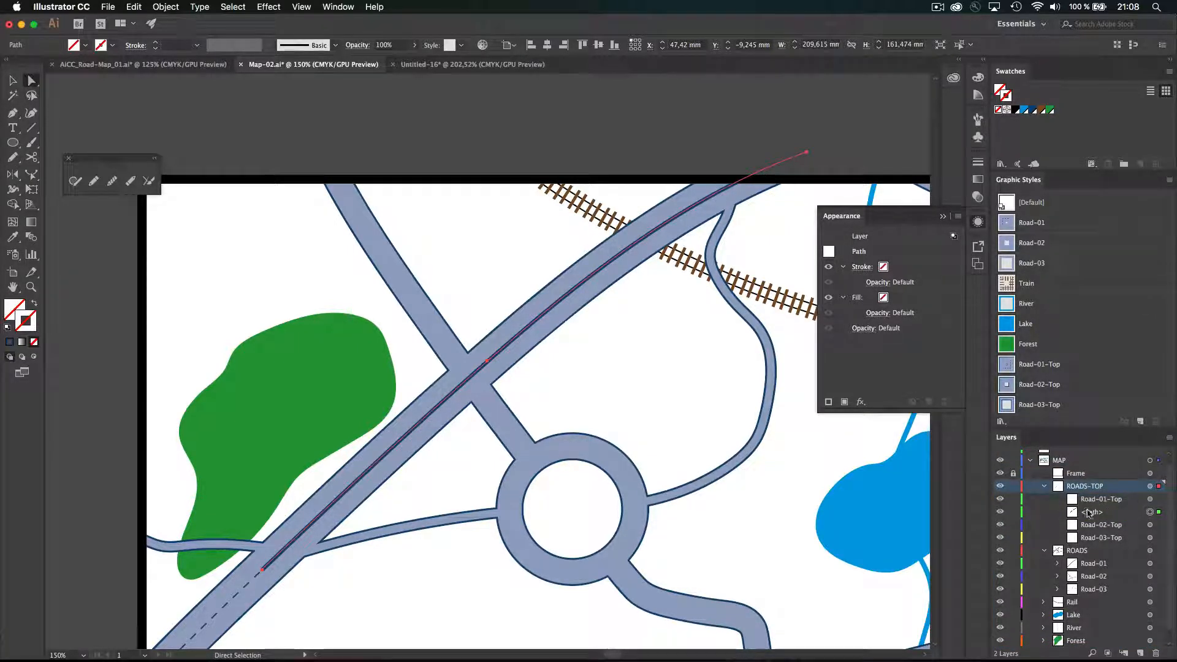
pyautogui.moveTo(1097, 514); pyautogui.dragTo(1101, 500)
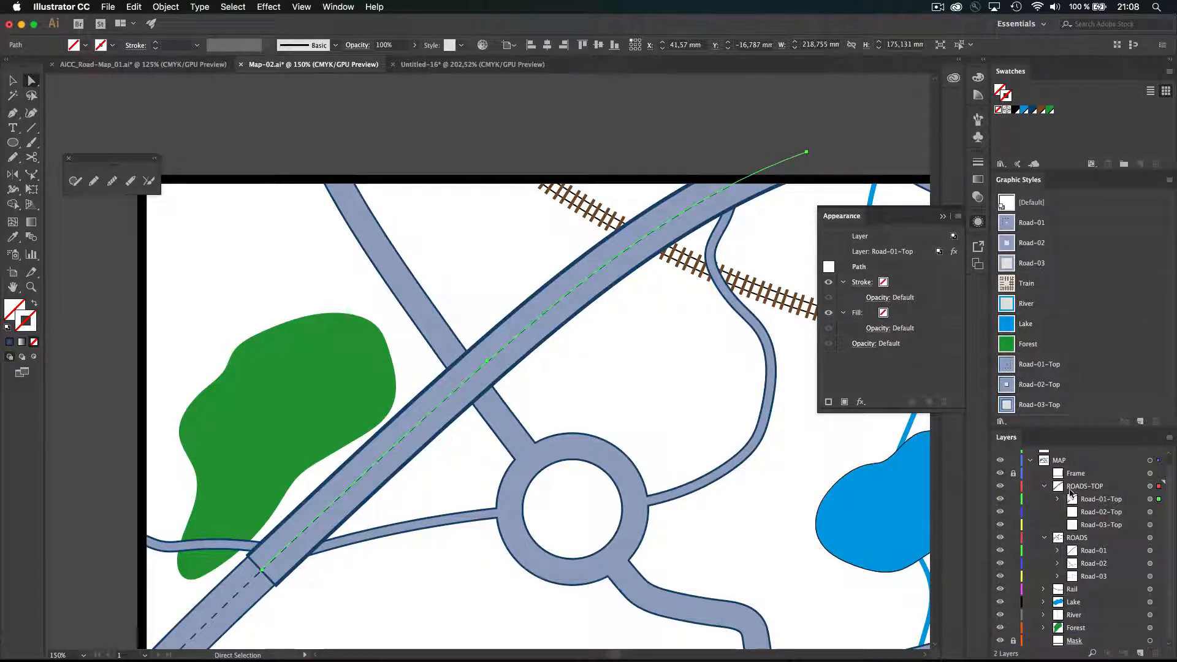
# - Clear the appearance of the ROADS-TOP layer, removing its outline stroke, and deselect the artwork
pyautogui.click(1070, 489)
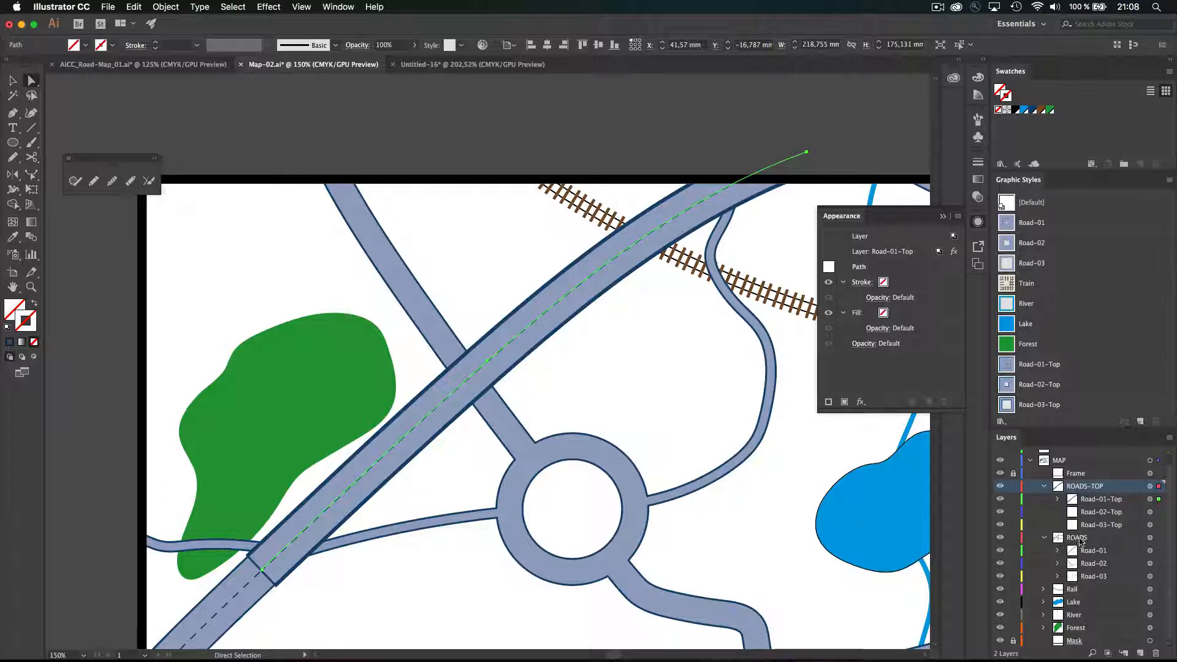
pyautogui.click(1150, 486)
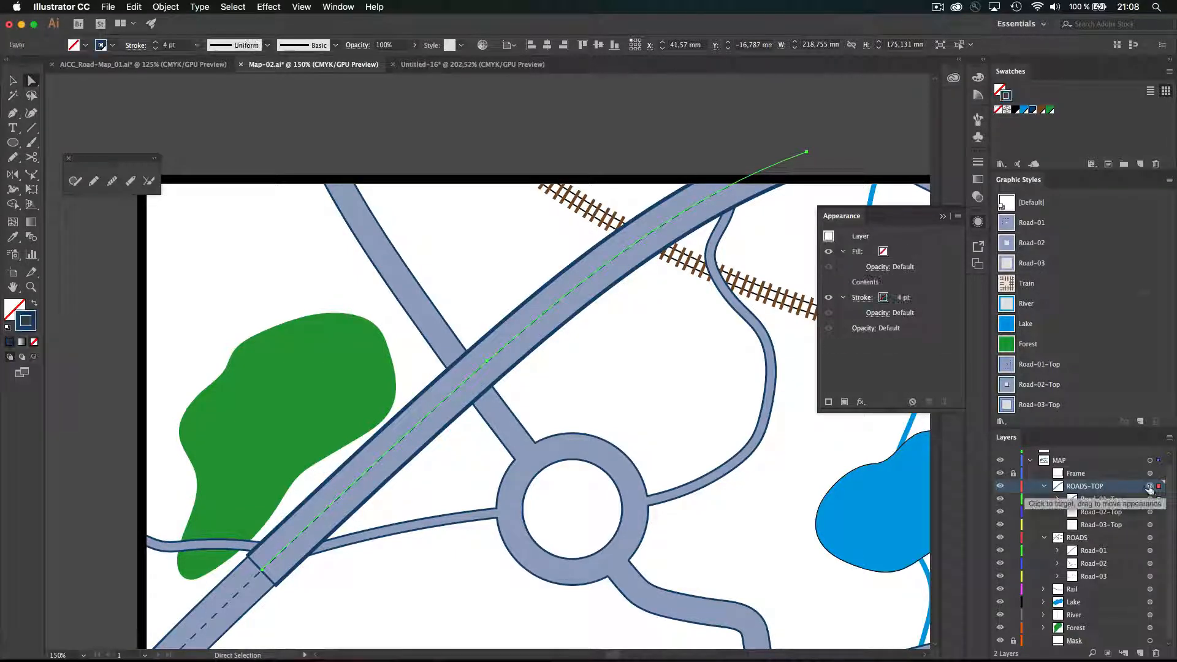
pyautogui.click(911, 402)
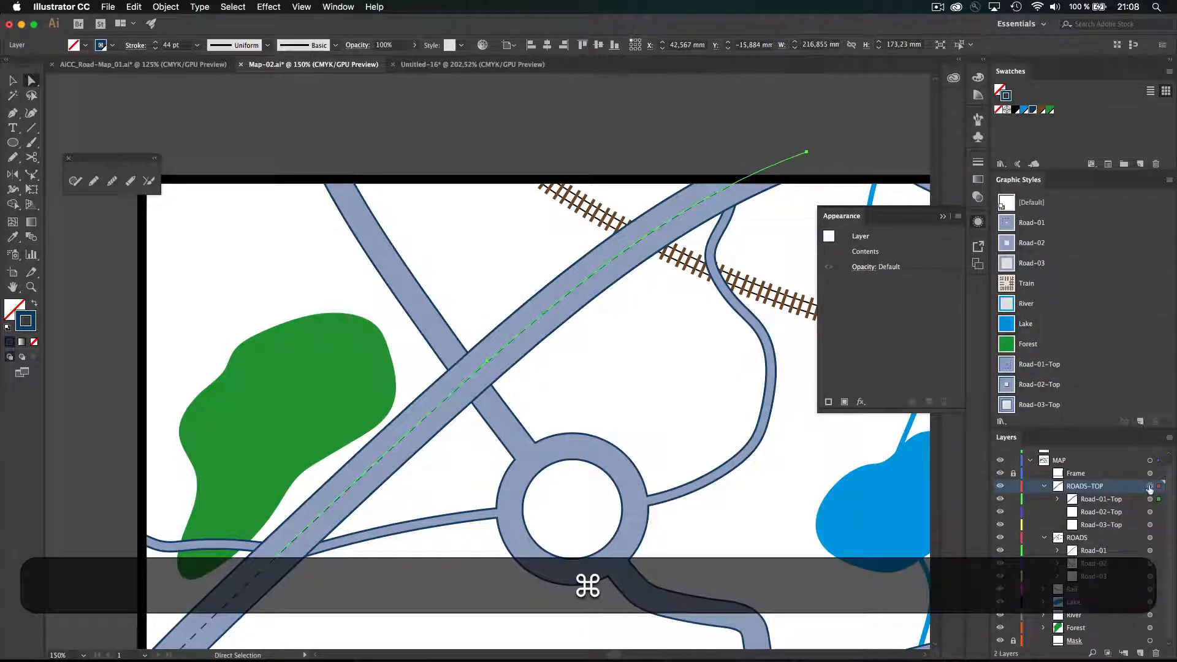
pyautogui.keyDown('super'); pyautogui.click(587, 504); pyautogui.keyUp('super')
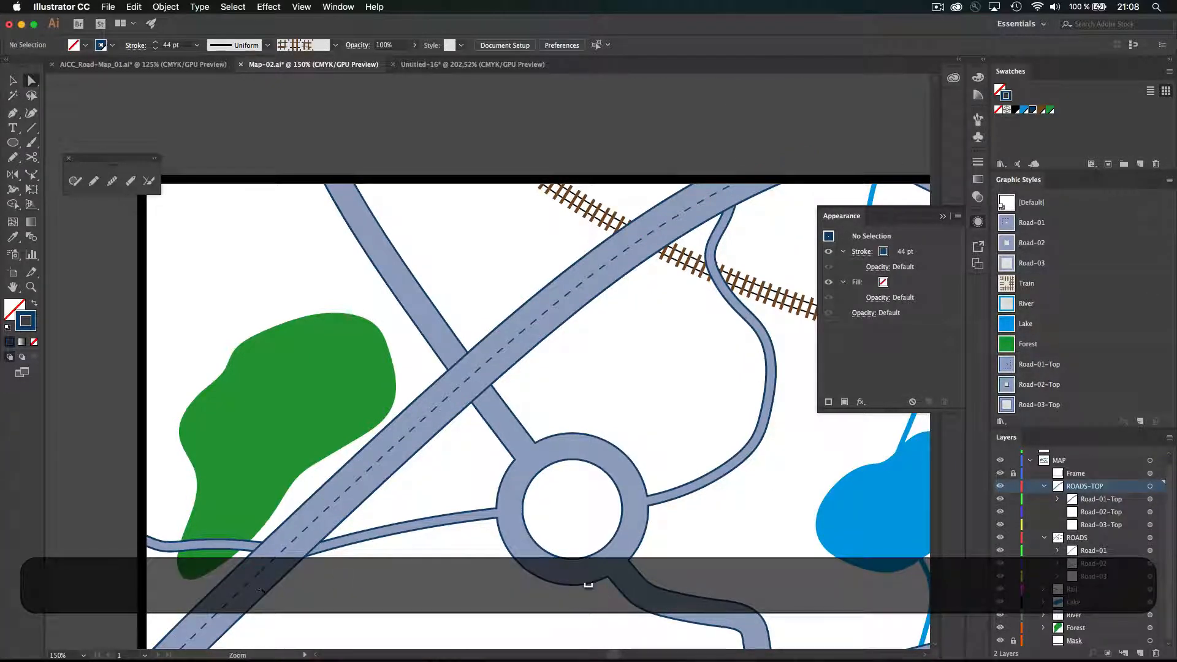
# - Examine how the dashes join at the lower end of the overlaid main road section and check the whole map
pyautogui.moveTo(380, 540); pyautogui.dragTo(630, 468)
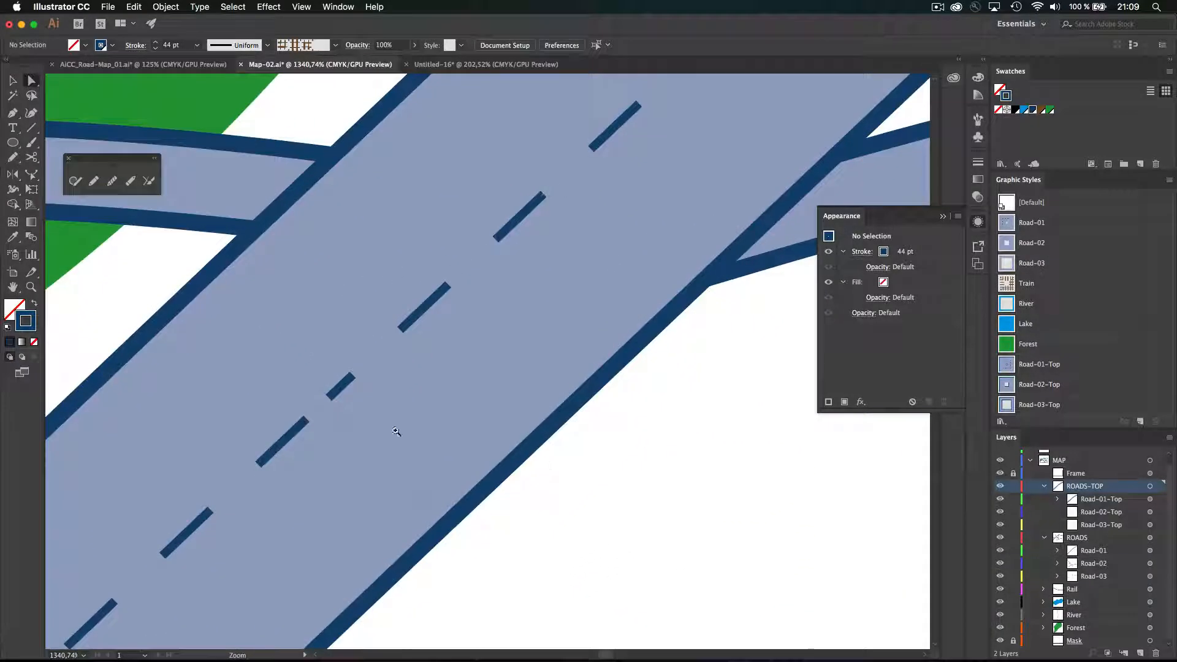
pyautogui.click(380, 436)
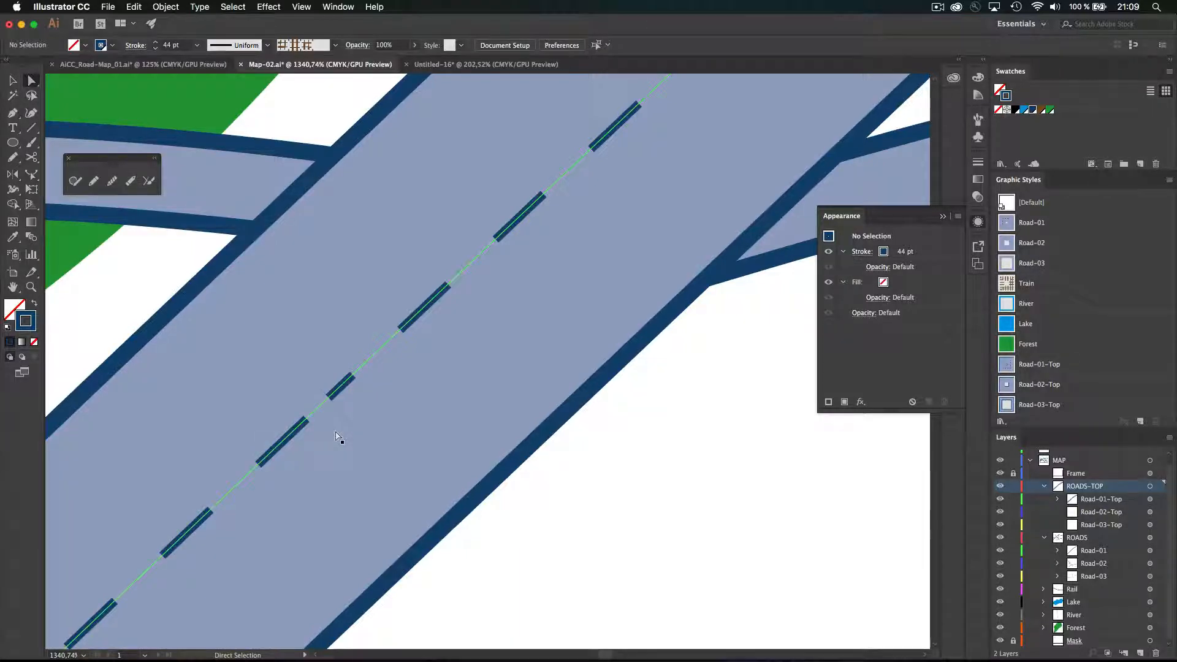
pyautogui.press('super+minus')
pyautogui.press('super+minus')
pyautogui.press('super+minus')
pyautogui.press('super+minus')
pyautogui.press('super+minus')
pyautogui.press('super+minus')
pyautogui.press('super+minus')
pyautogui.press('super+minus')
pyautogui.press('super+minus')
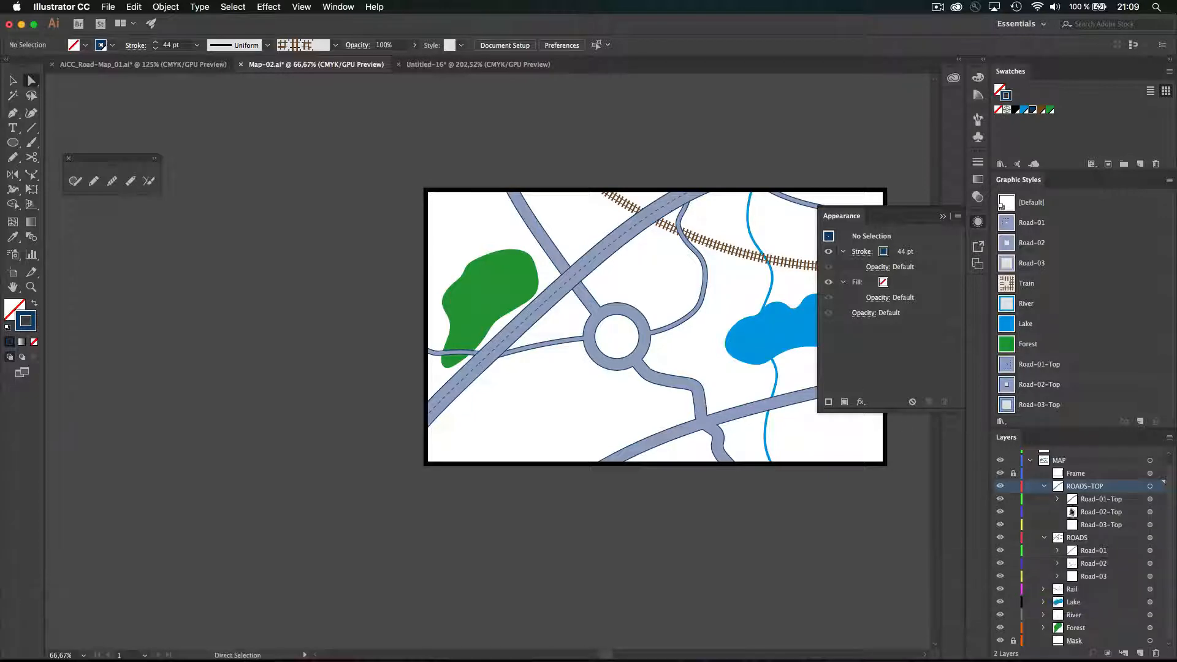
# - Switch to the AiCC_Road-Map_01.ai document and expand its ON TOP layer
pyautogui.click(195, 65)
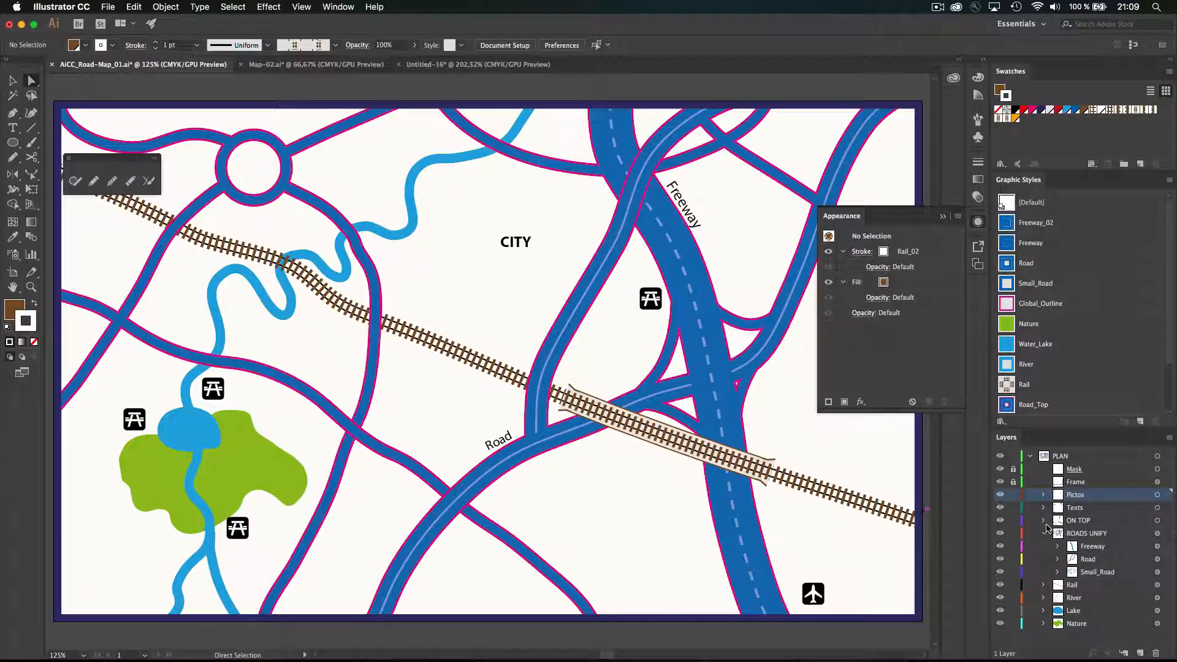
pyautogui.click(1044, 521)
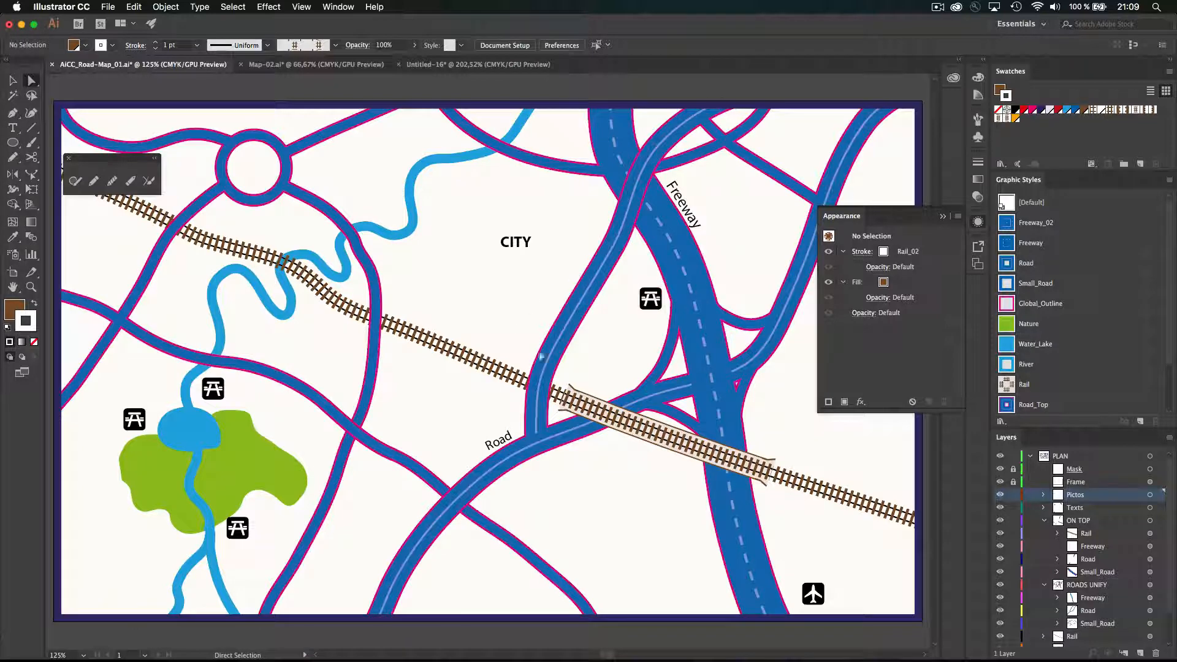
# - Select all instances of the Rest_Area symbol on the map and replace them with the red Rest_Area 2 symbol
pyautogui.press('v')
pyautogui.click(649, 299)
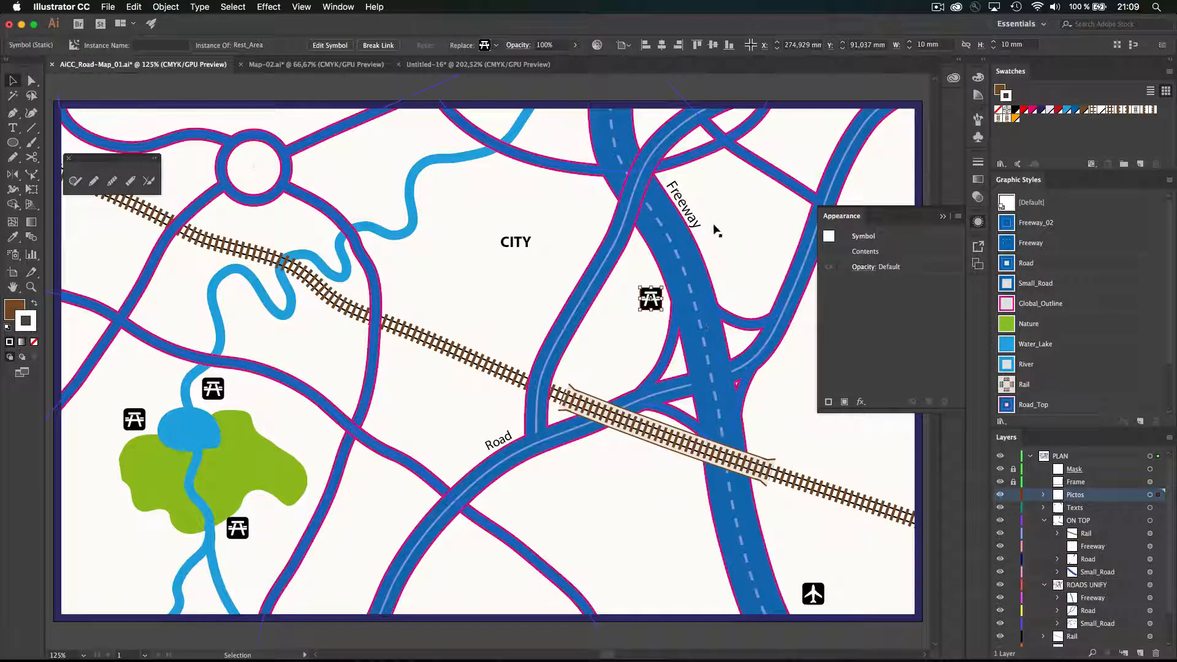
pyautogui.click(978, 138)
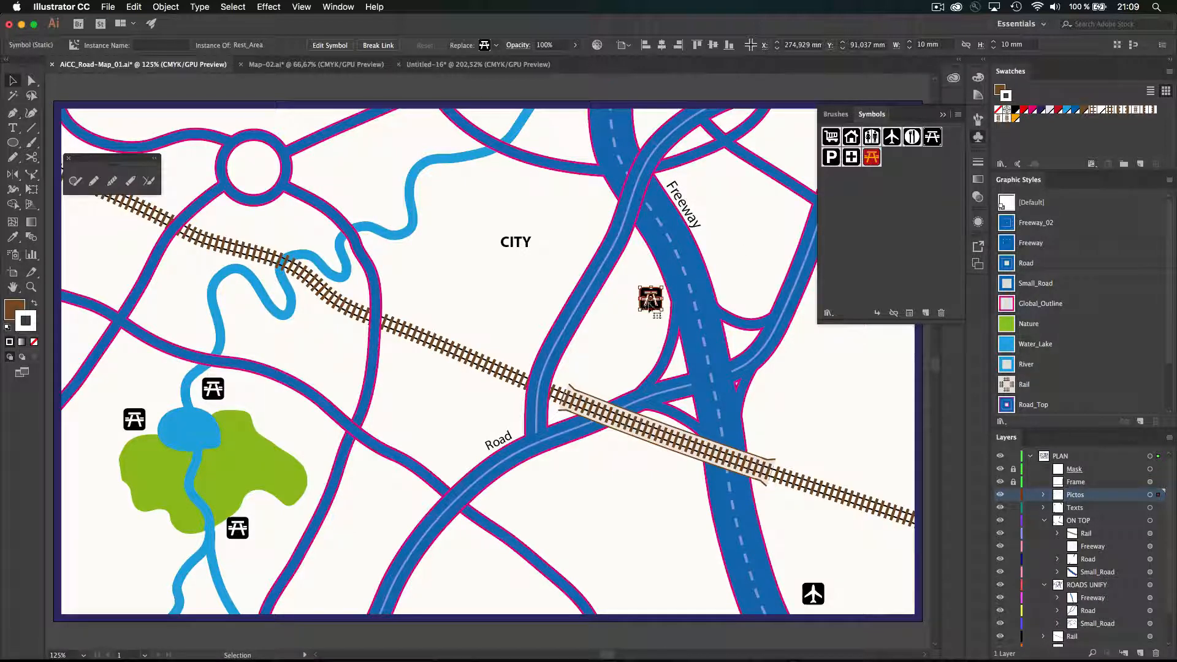
pyautogui.click(239, 7)
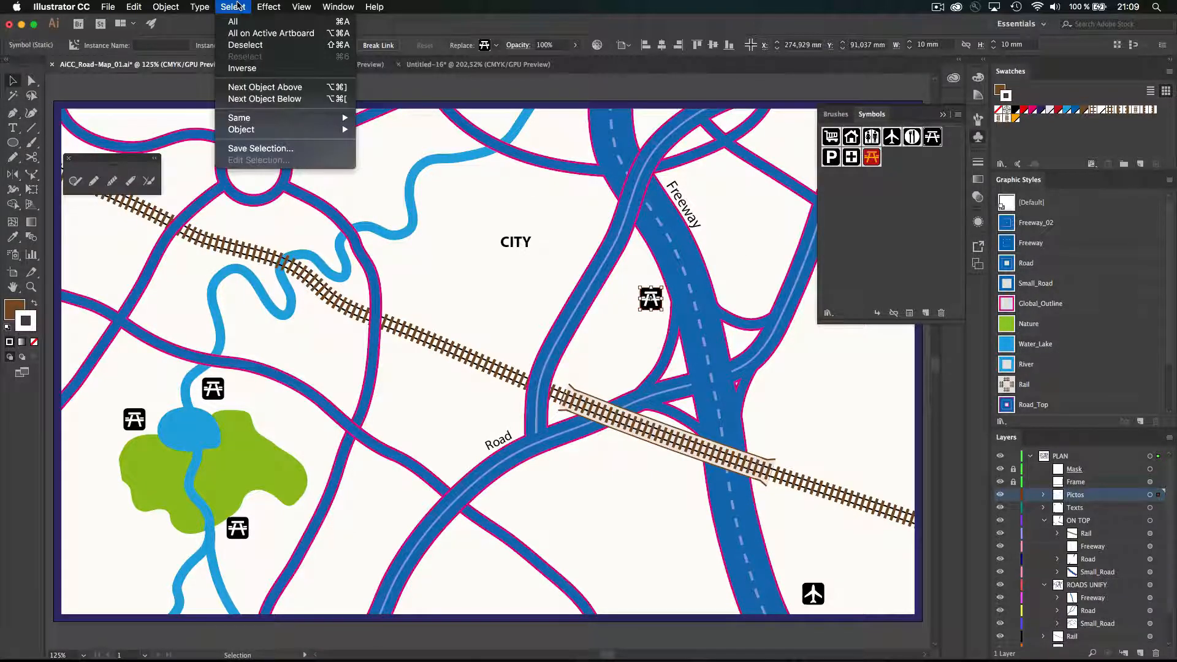
pyautogui.moveTo(271, 122)
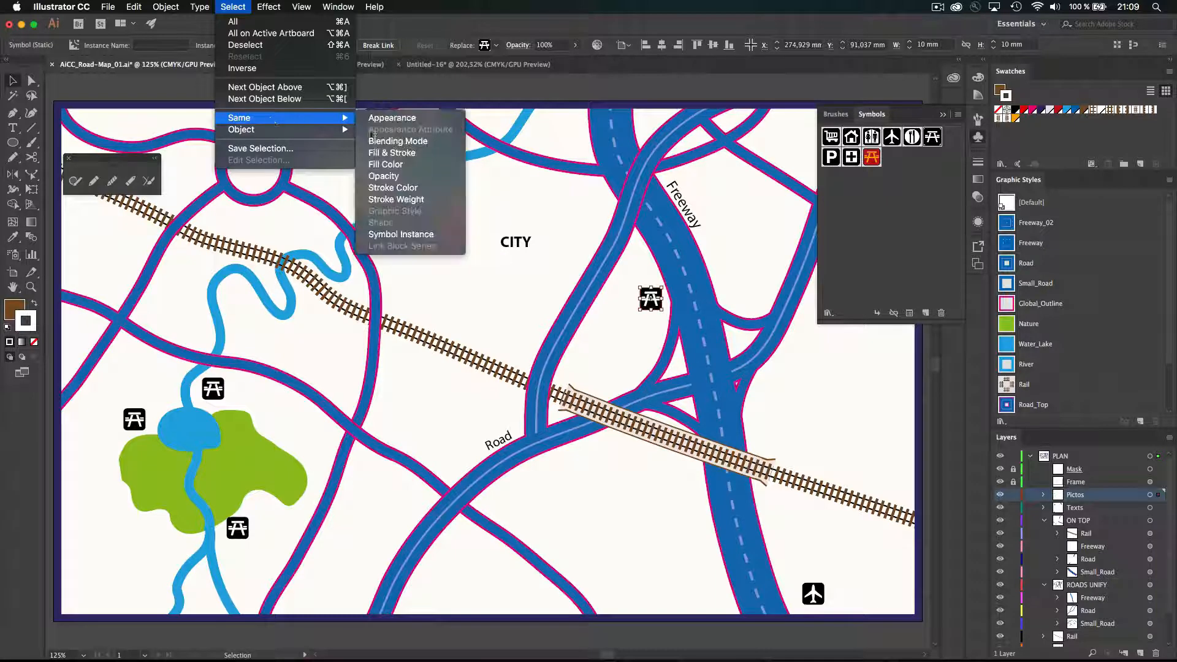
pyautogui.click(433, 238)
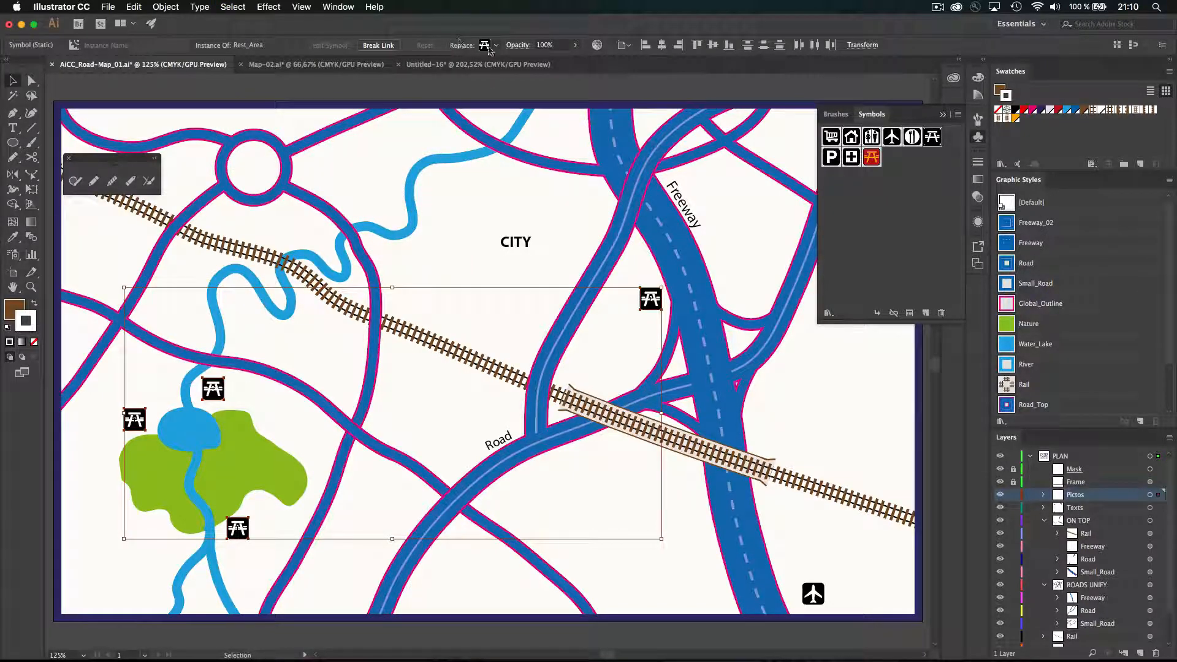
pyautogui.click(496, 45)
pyautogui.click(448, 93)
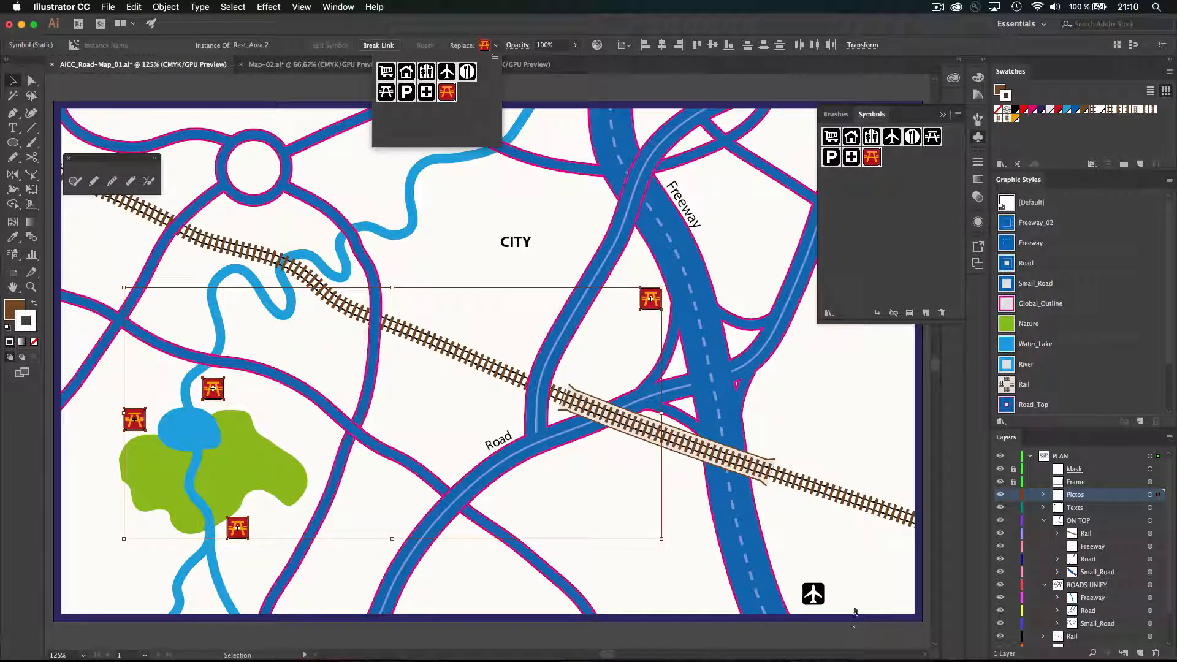
pyautogui.click(434, 388)
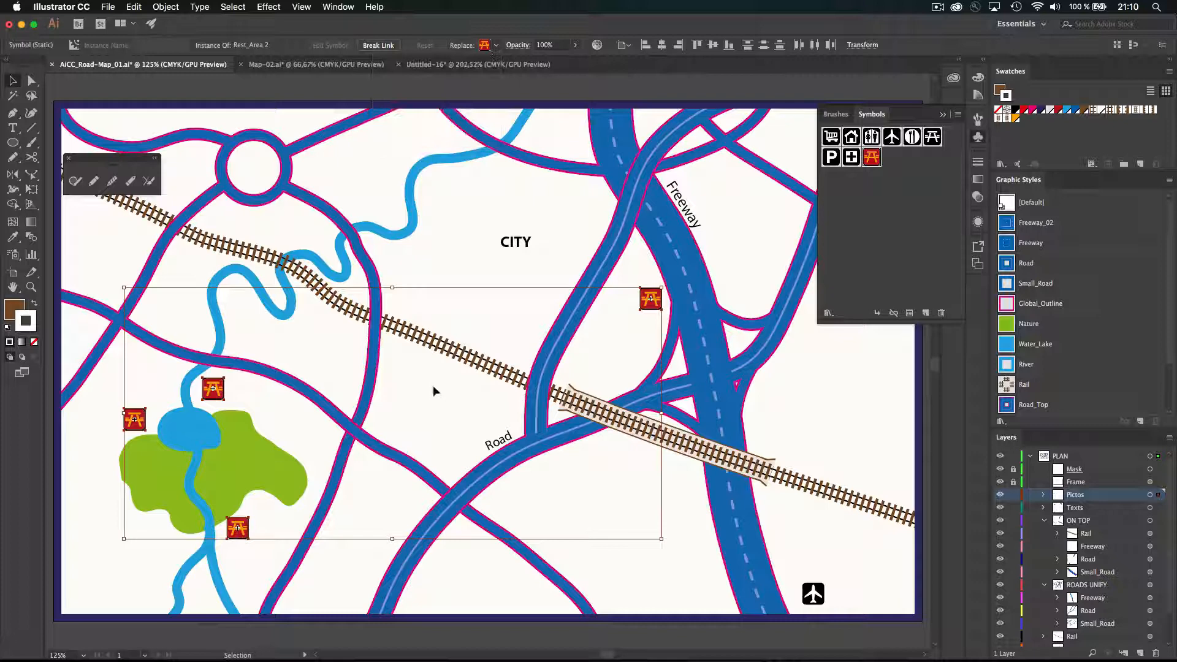
# - Select the two rest area symbols above and below the green area, replace them with the parking symbol and deselect
pyautogui.click(236, 391)
pyautogui.click(217, 395)
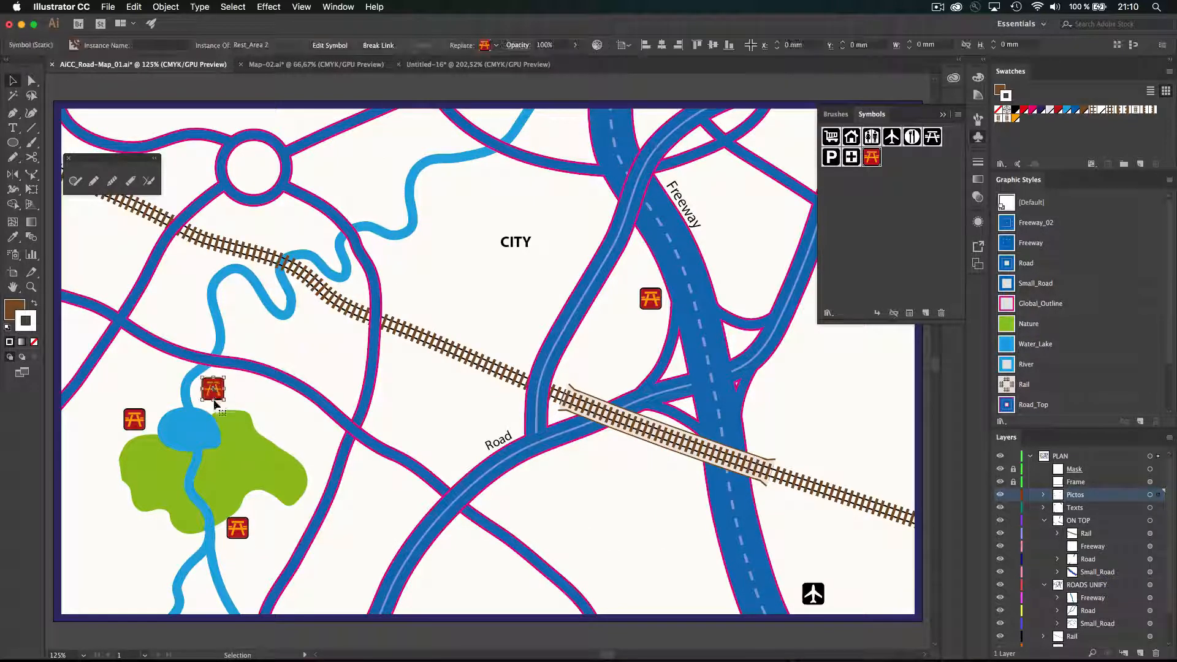
pyautogui.keyDown('super'); pyautogui.click(244, 532); pyautogui.keyUp('super')
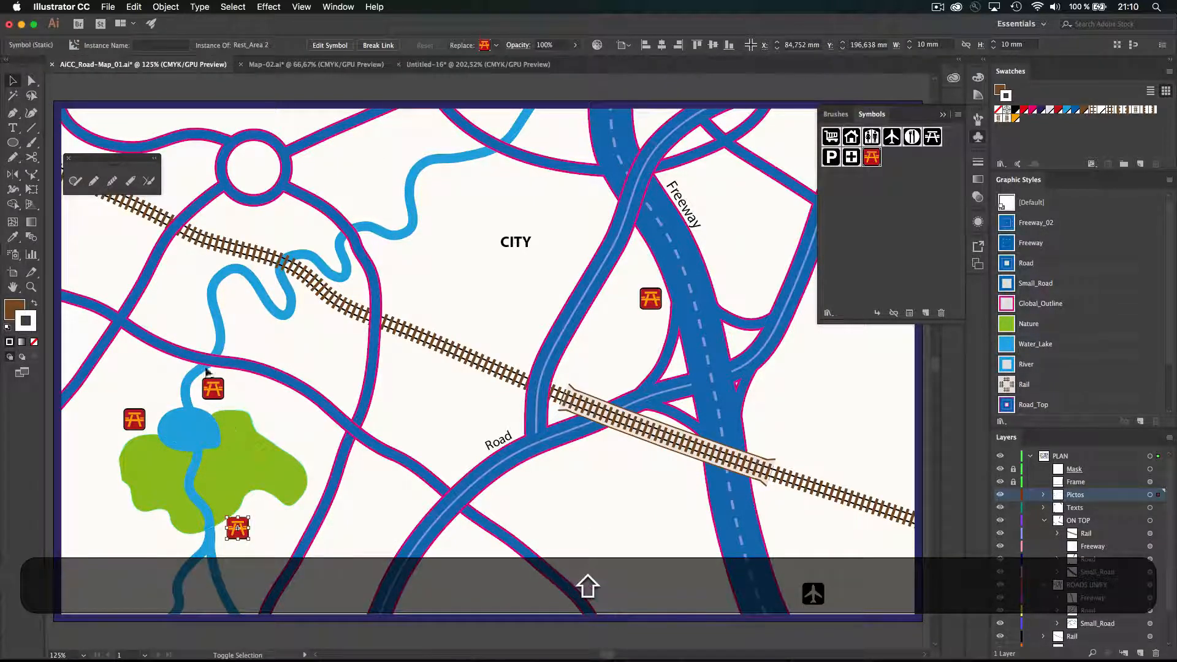
pyautogui.keyDown('shift'); pyautogui.click(213, 389); pyautogui.keyUp('shift')
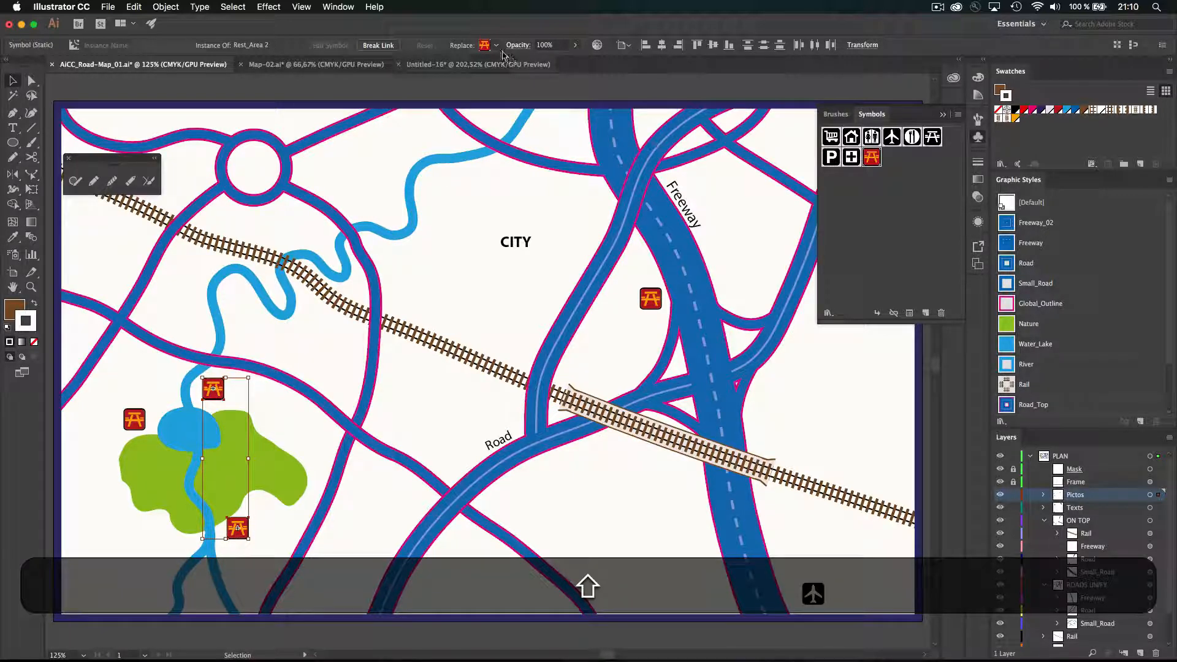
pyautogui.click(496, 45)
pyautogui.click(413, 98)
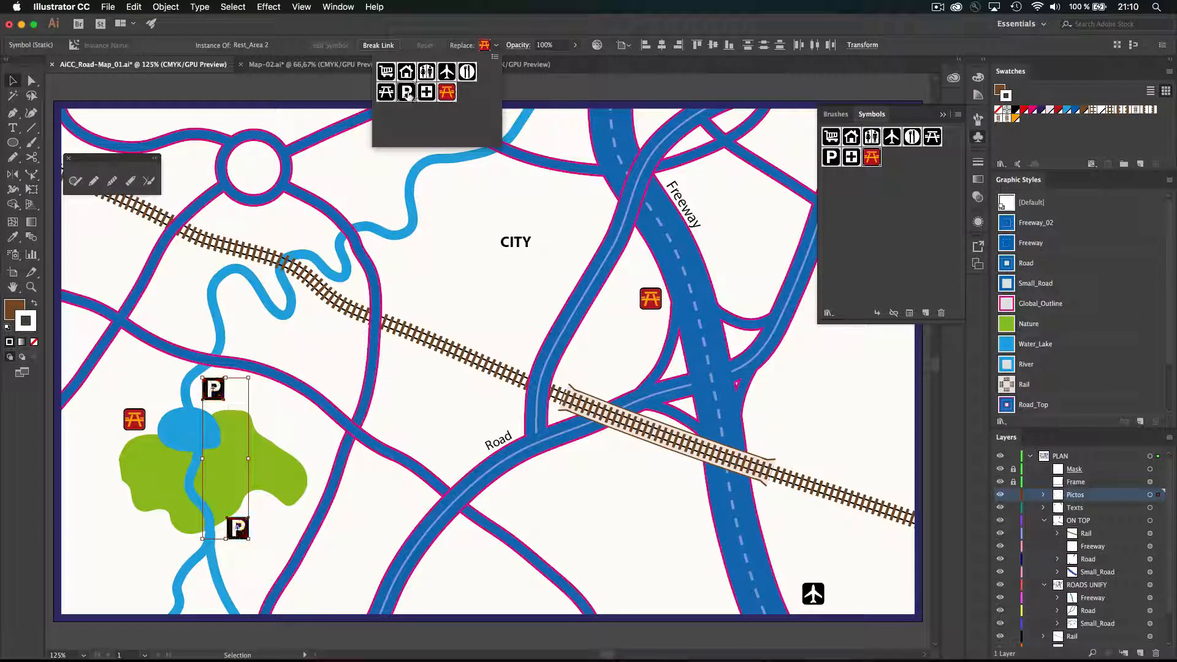
pyautogui.click(413, 379)
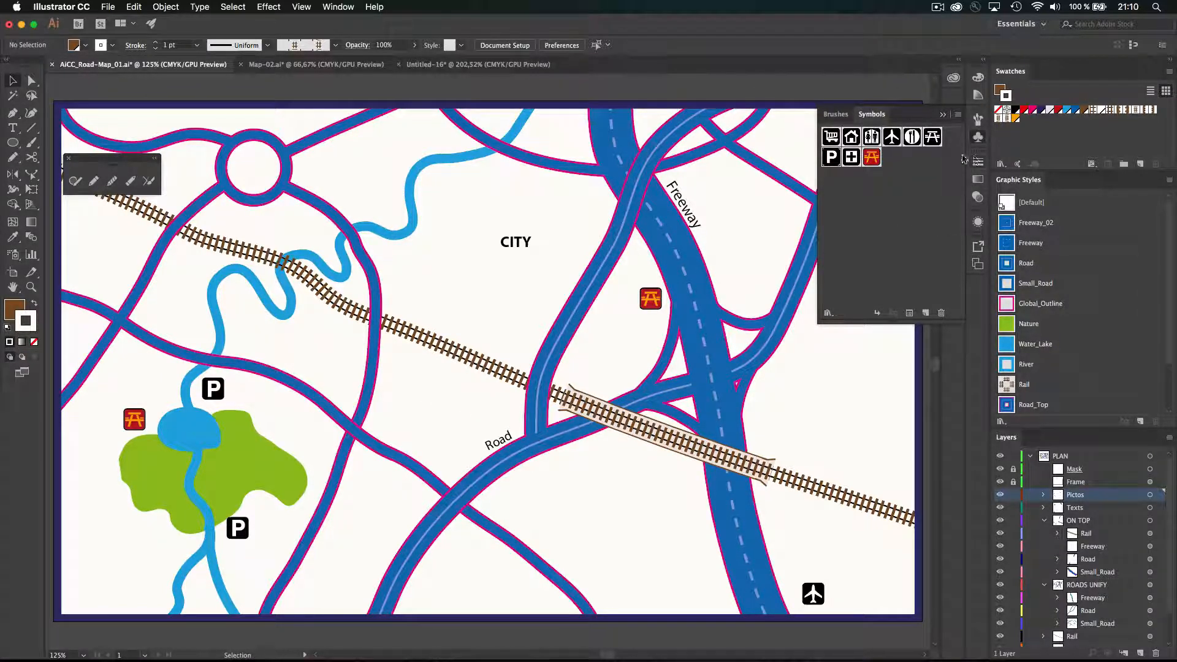
# - Display the character styles of the road map document
pyautogui.click(336, 8)
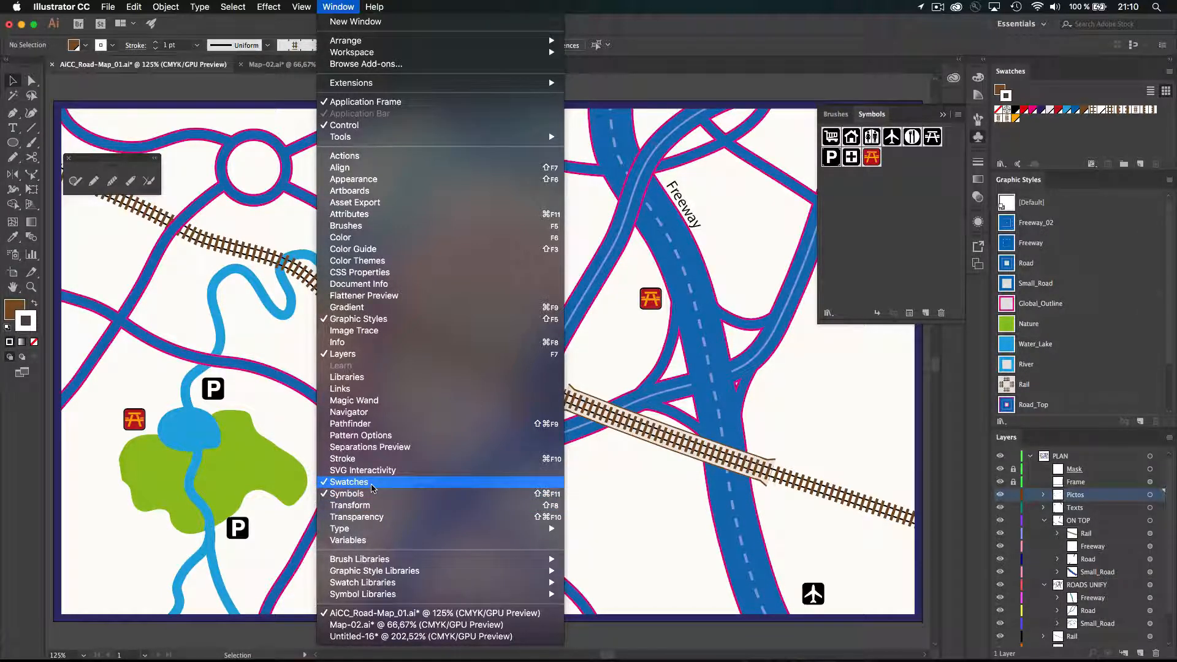
pyautogui.moveTo(380, 529)
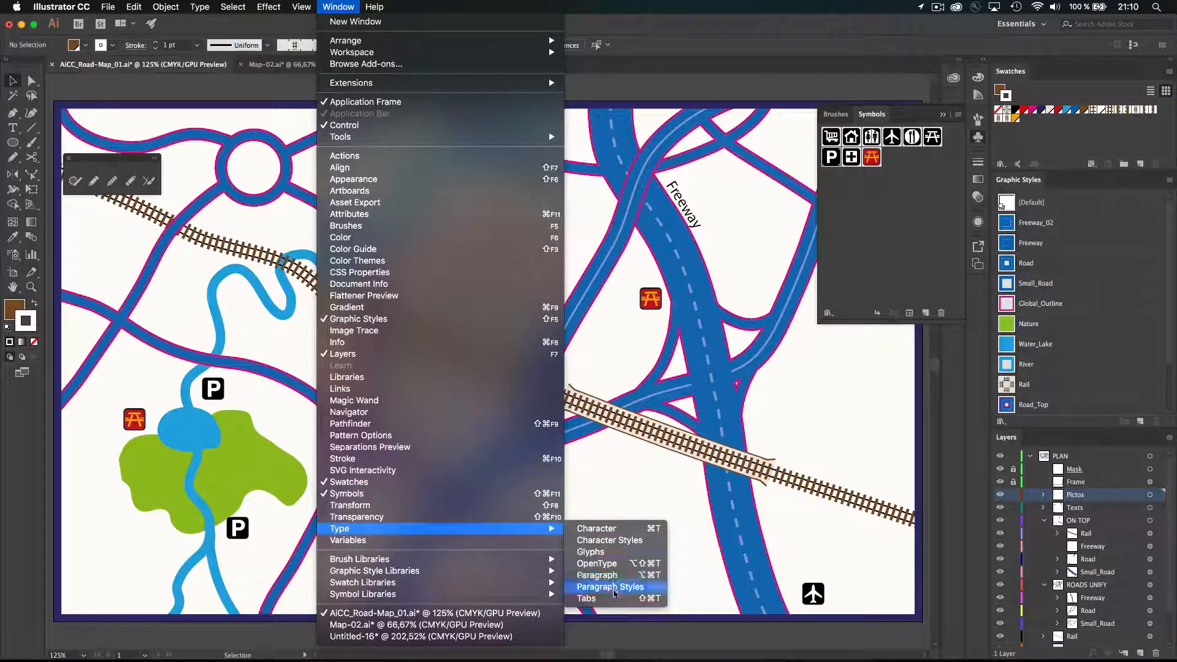
pyautogui.click(615, 541)
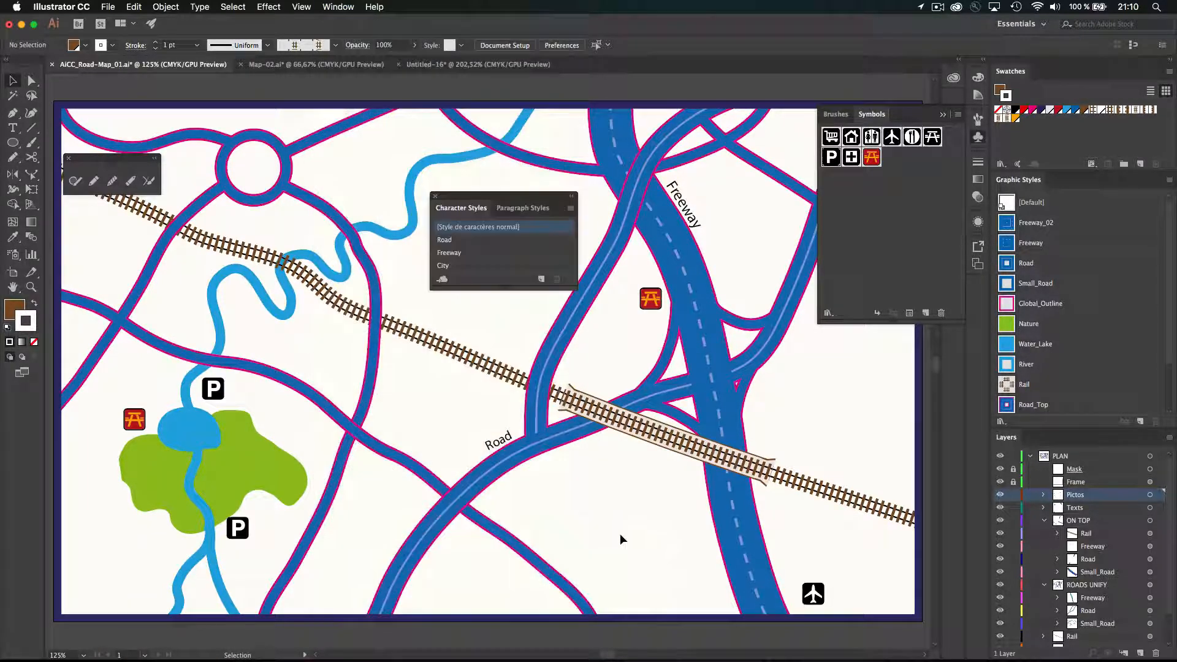
# - Enlarge the Character Styles panel, then select the road path beside the Road label and deselect it
pyautogui.moveTo(476, 290); pyautogui.dragTo(476, 347)
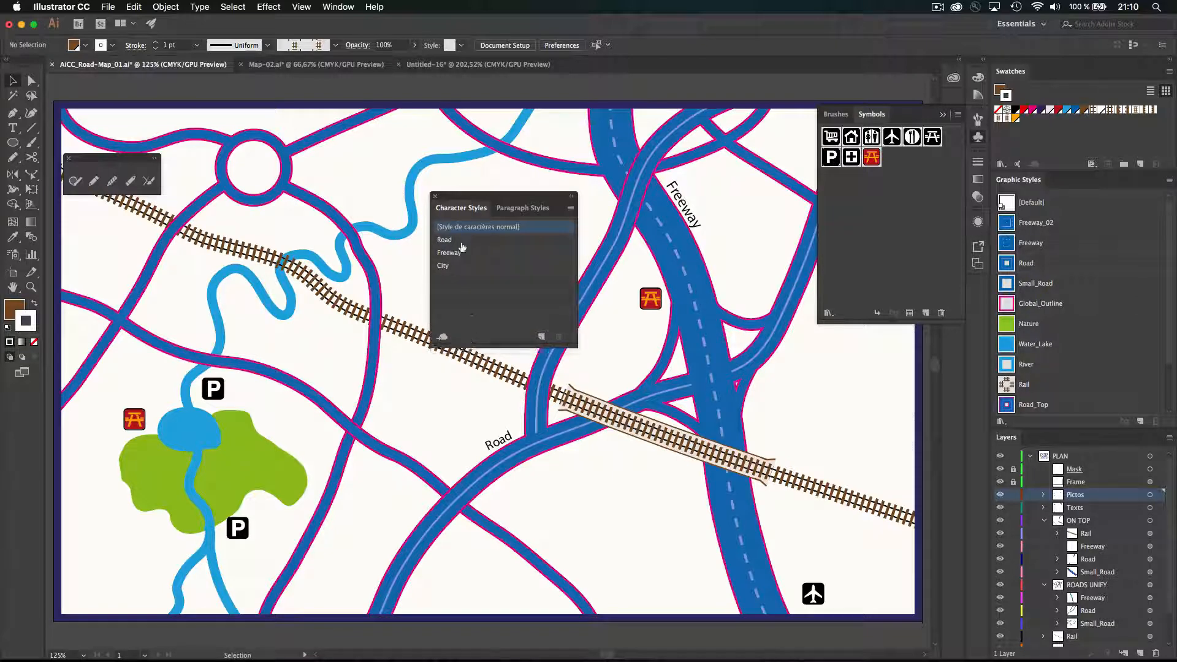
pyautogui.click(496, 461)
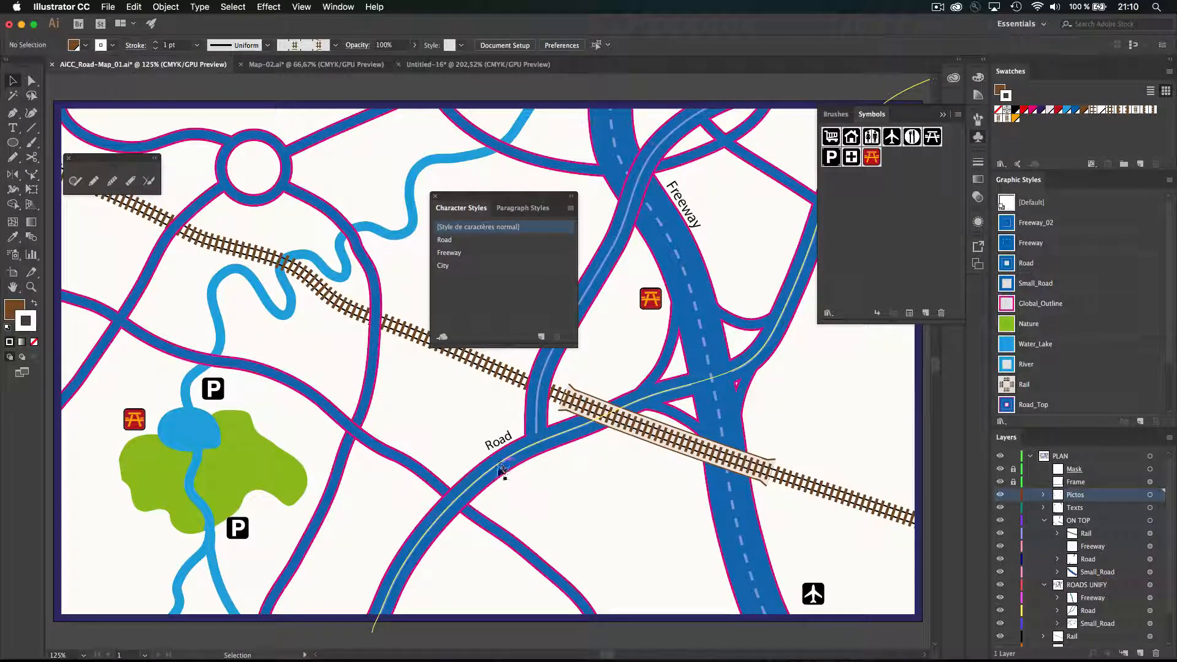
pyautogui.click(478, 487)
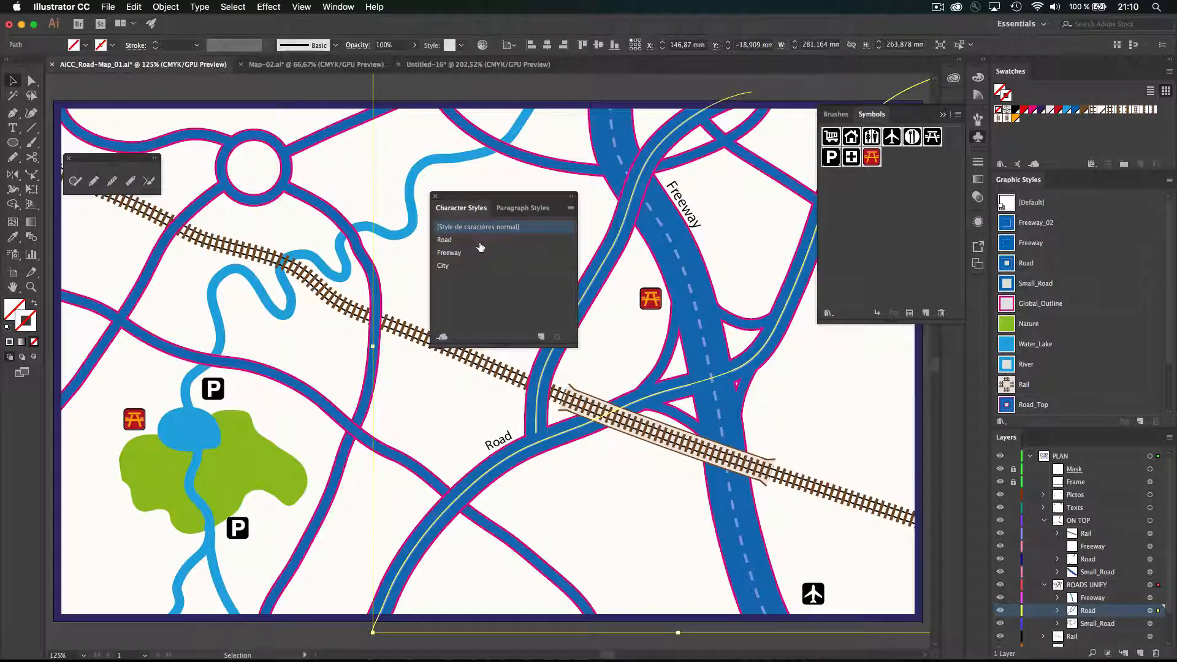
pyautogui.click(449, 388)
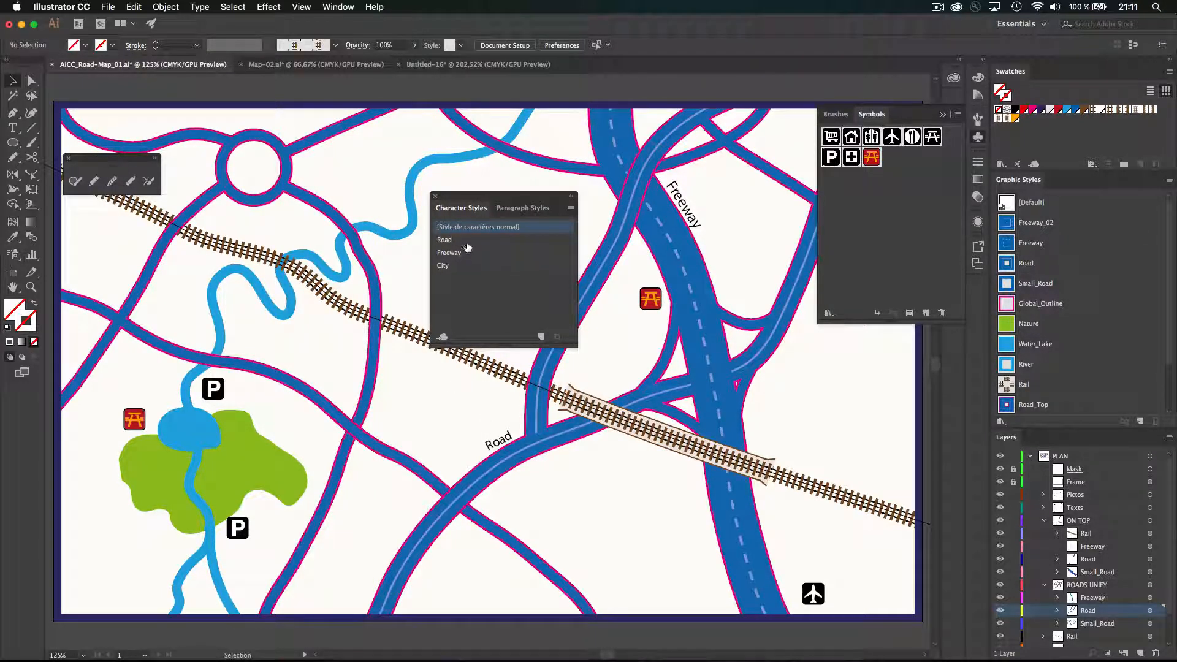
# - Open the Road character style's basic formats and try different leading values, down to 0,1 pt
pyautogui.click(465, 267)
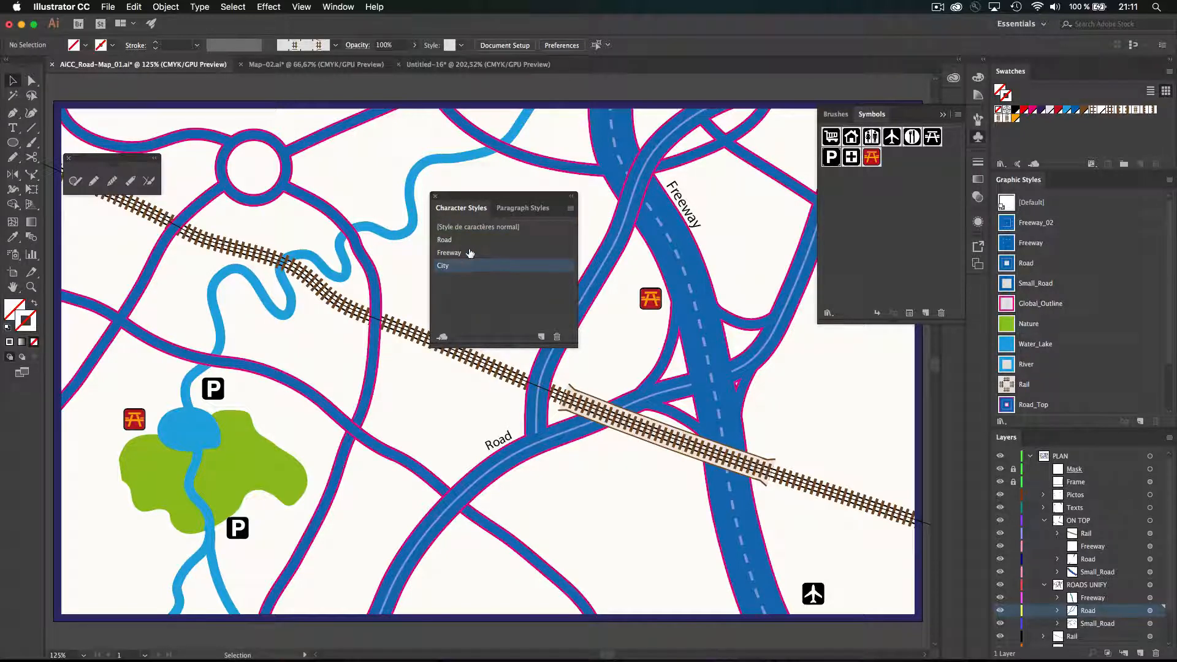
pyautogui.doubleClick(465, 241)
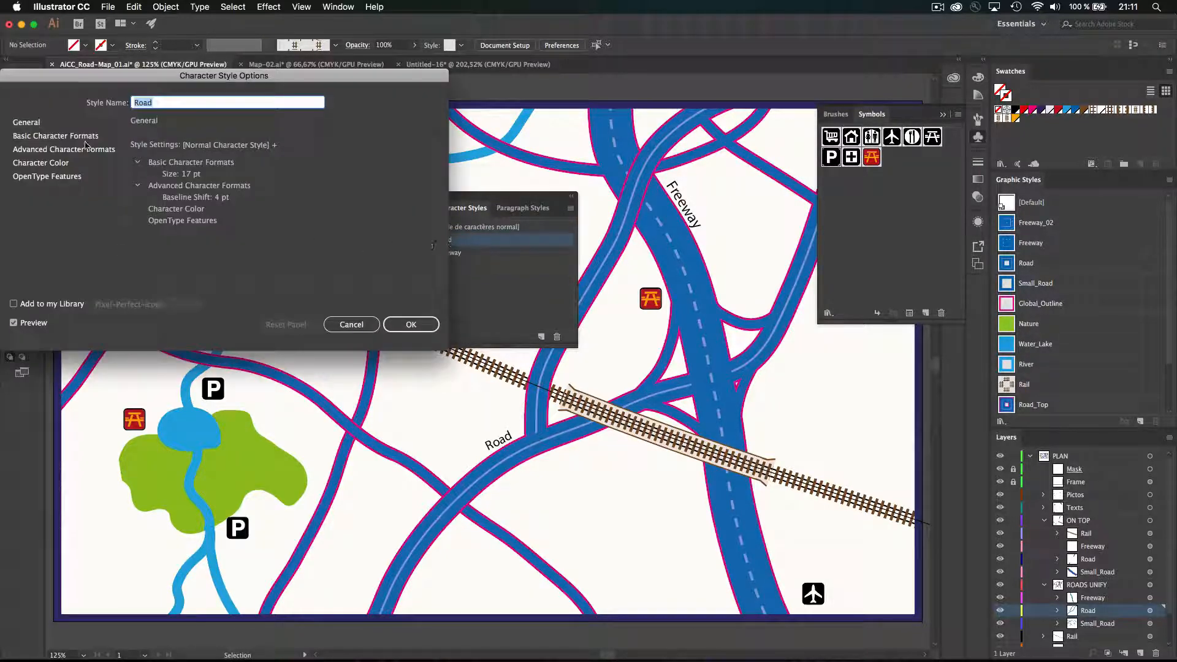
pyautogui.click(86, 136)
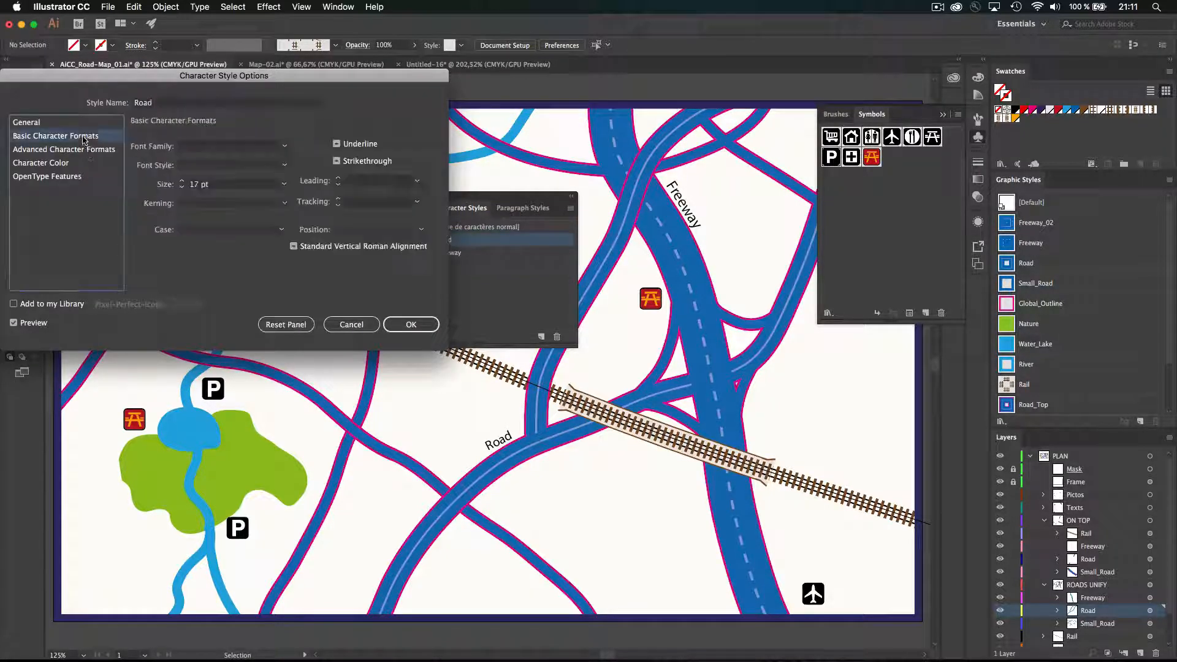
pyautogui.keyDown('shift'); pyautogui.click(337, 177); pyautogui.keyUp('shift')
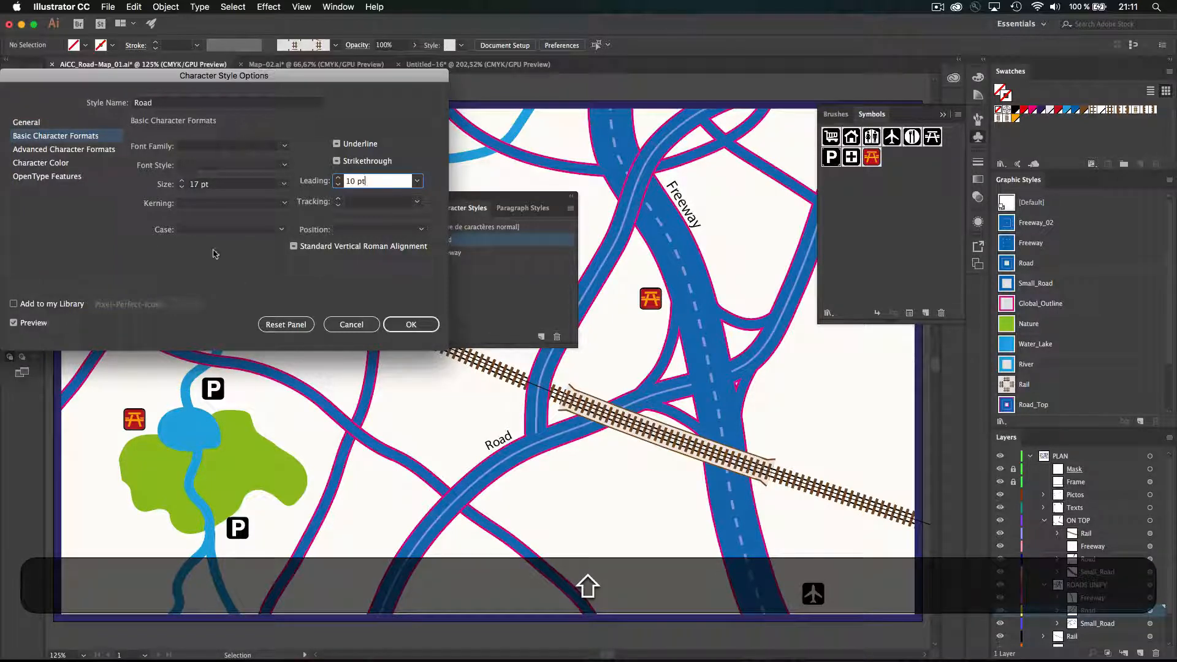
pyautogui.keyDown('shift'); pyautogui.click(338, 177); pyautogui.keyUp('shift')
pyautogui.keyDown('shift'); pyautogui.click(338, 177); pyautogui.keyUp('shift')
pyautogui.keyDown('shift'); pyautogui.click(338, 177); pyautogui.keyUp('shift')
pyautogui.keyDown('shift'); pyautogui.click(338, 177); pyautogui.keyUp('shift')
pyautogui.keyDown('shift'); pyautogui.click(337, 186); pyautogui.keyUp('shift')
pyautogui.keyDown('shift'); pyautogui.click(338, 186); pyautogui.keyUp('shift')
pyautogui.keyDown('shift'); pyautogui.click(338, 186); pyautogui.keyUp('shift')
pyautogui.keyDown('shift'); pyautogui.click(338, 186); pyautogui.keyUp('shift')
pyautogui.keyDown('shift'); pyautogui.click(341, 186); pyautogui.keyUp('shift')
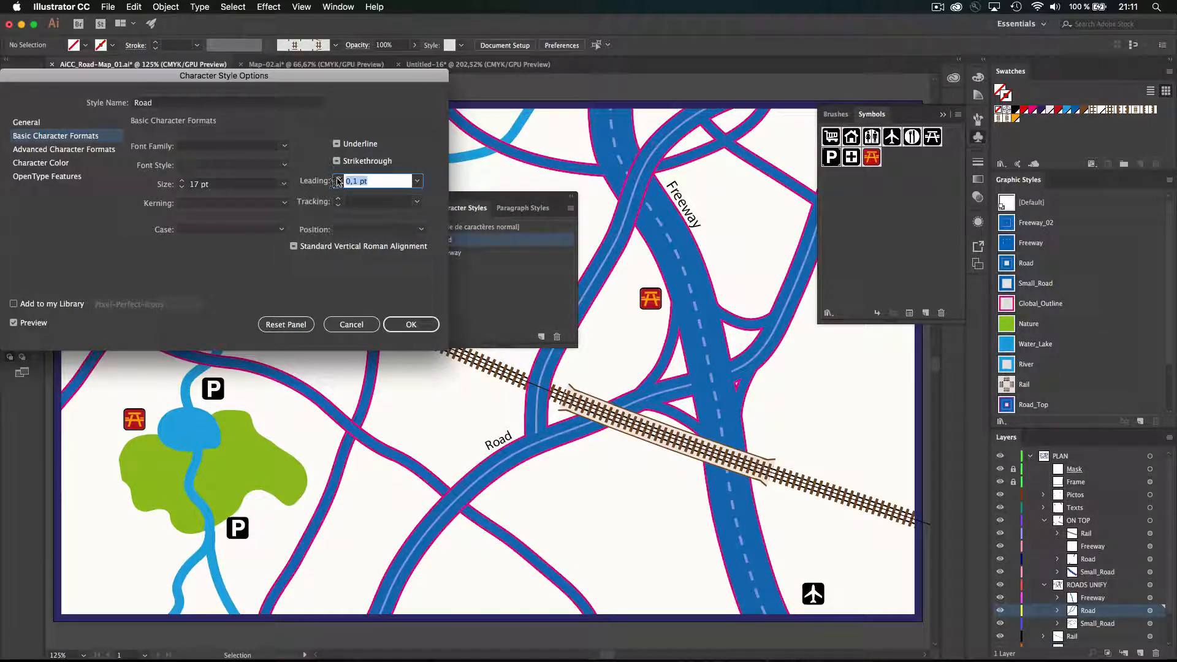
pyautogui.write('1')
# - Try a 30 pt baseline shift in the Road style's advanced character formats and close the style options
pyautogui.click(53, 149)
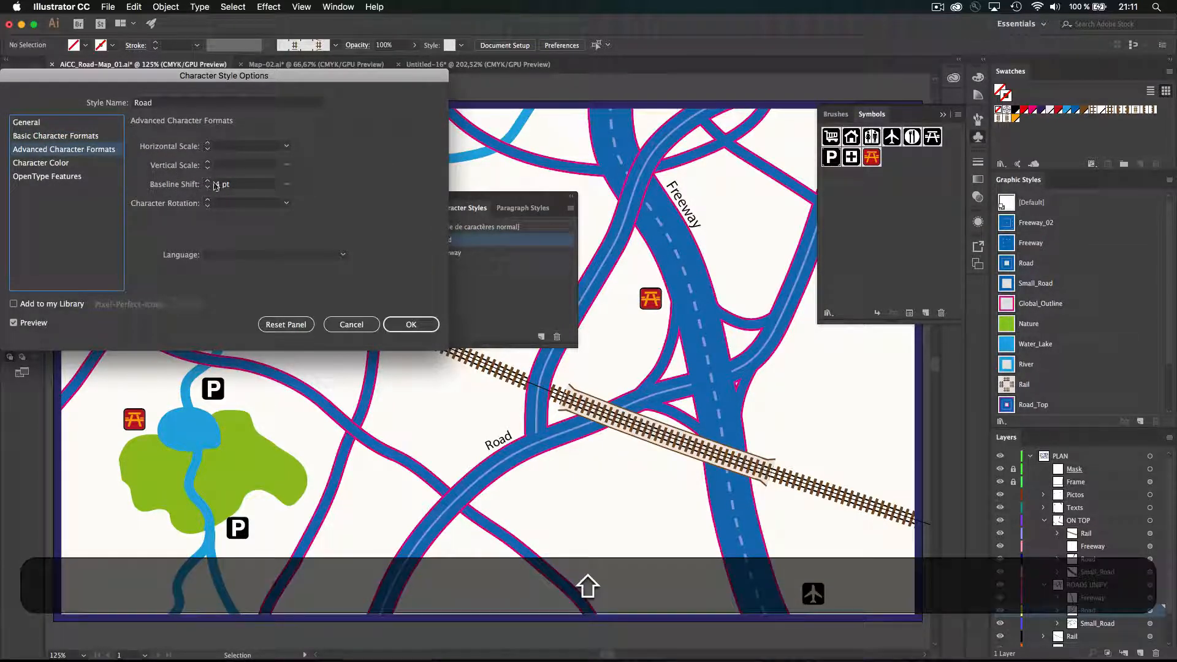
pyautogui.keyDown('shift'); pyautogui.click(208, 181); pyautogui.keyUp('shift')
pyautogui.keyDown('shift'); pyautogui.click(208, 181); pyautogui.keyUp('shift')
pyautogui.keyDown('shift'); pyautogui.click(208, 181); pyautogui.keyUp('shift')
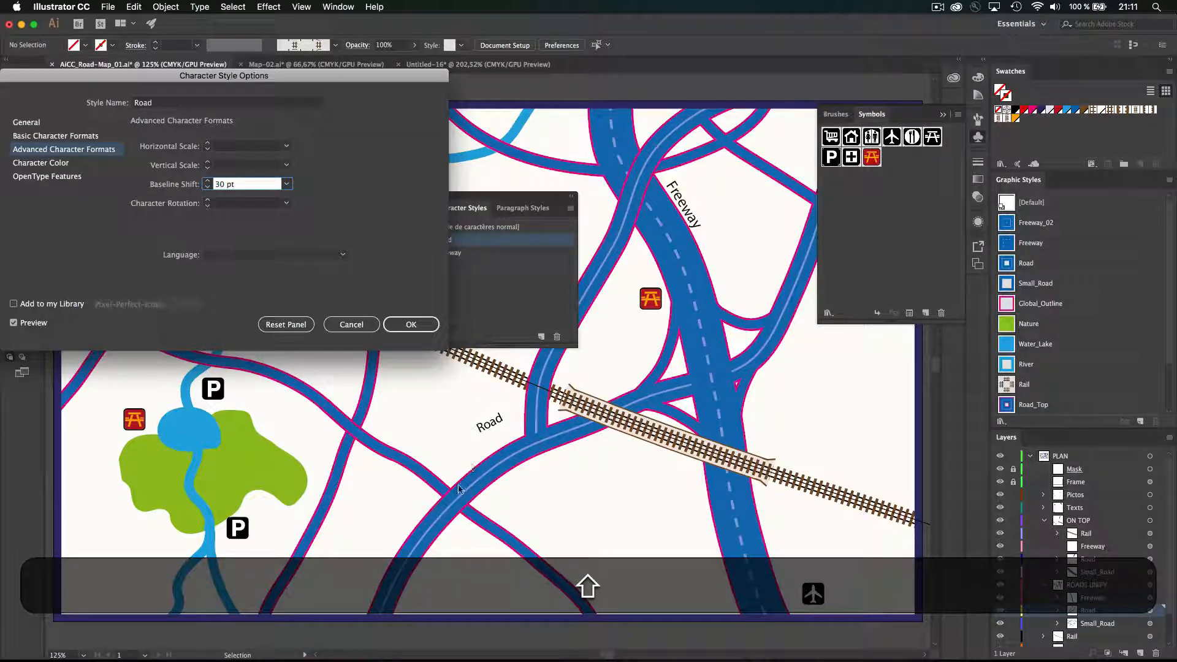
pyautogui.press('Return')
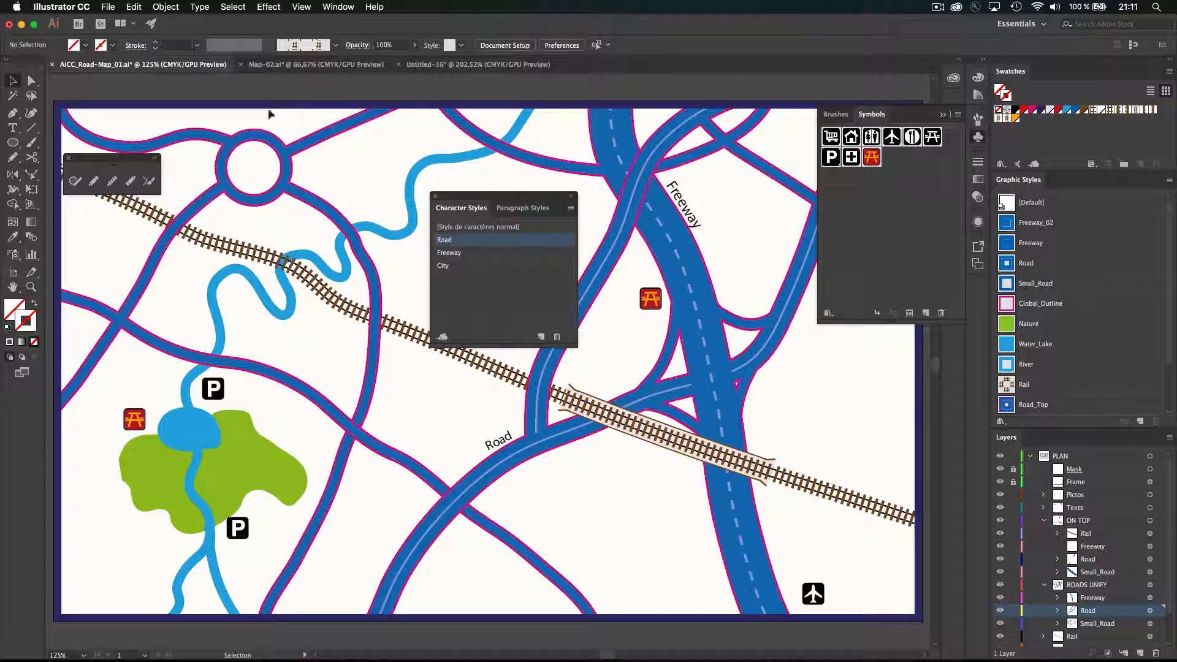
pyautogui.click(109, 8)
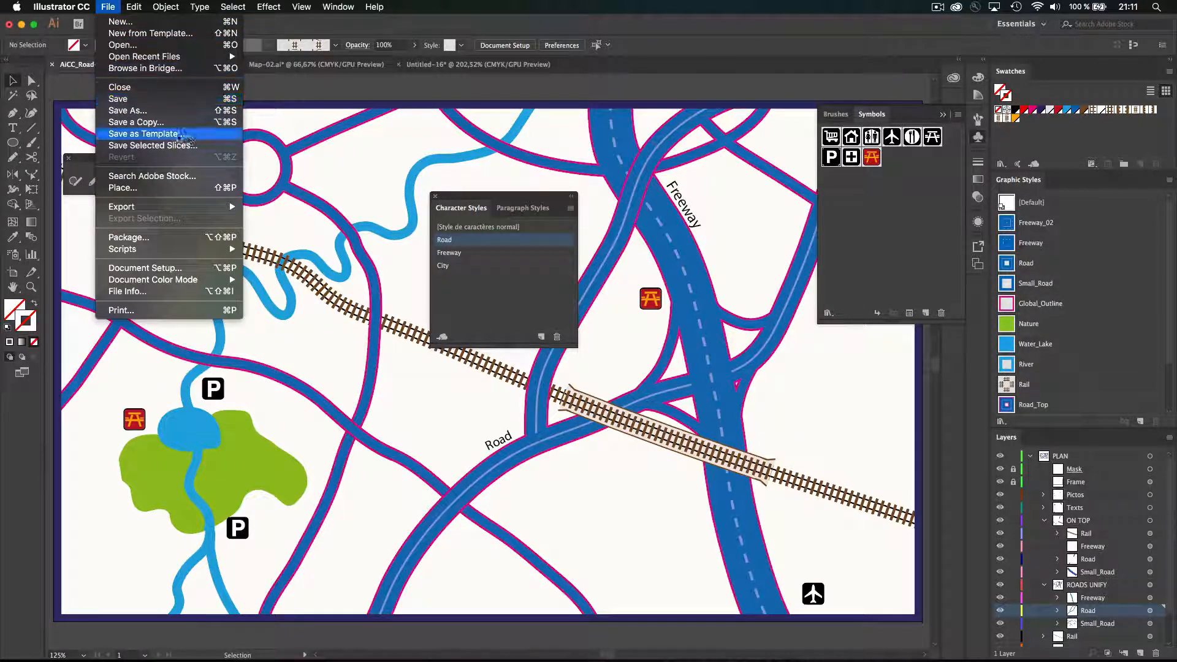
pyautogui.click(888, 447)
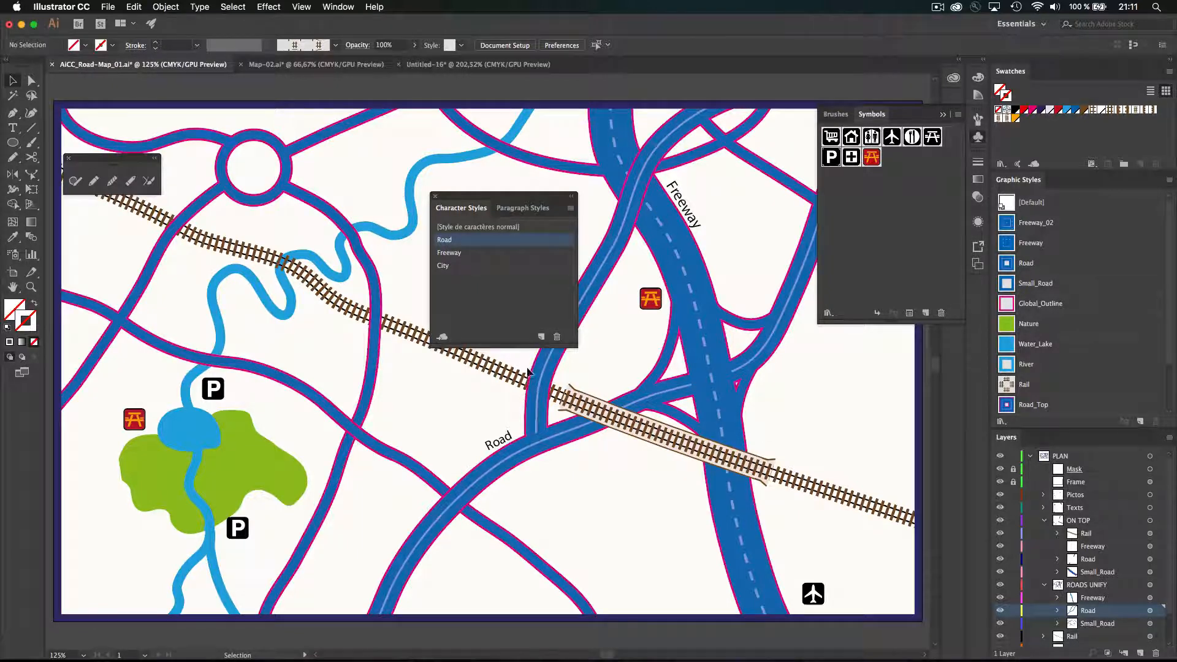
# - Delete all unlocked artwork from the map, undo the deletion and shift the Character Styles panel slightly
pyautogui.press('super+a')
pyautogui.press('super+BackSpace')
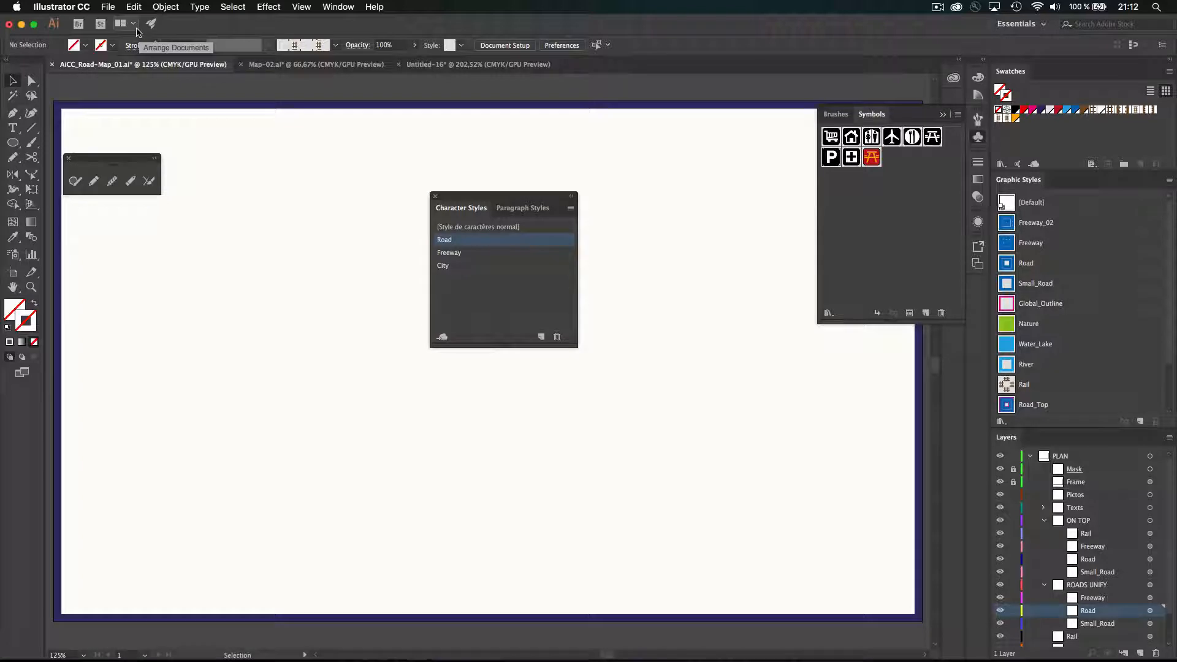
pyautogui.press('super+z')
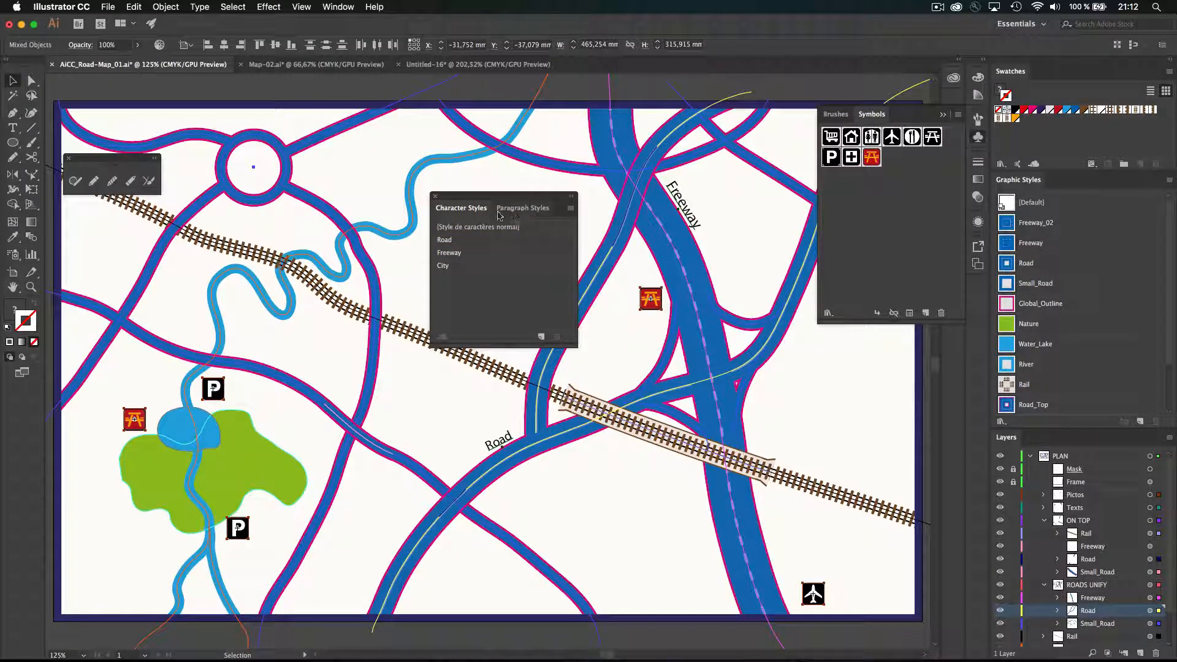
pyautogui.moveTo(492, 198); pyautogui.dragTo(501, 190)
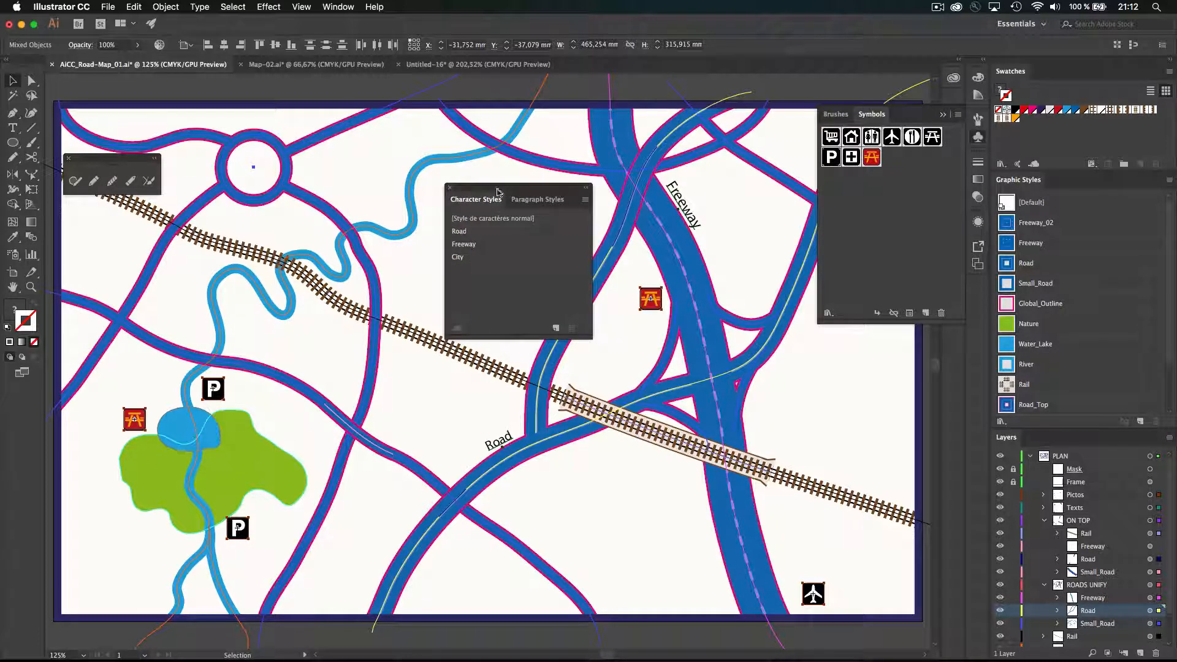